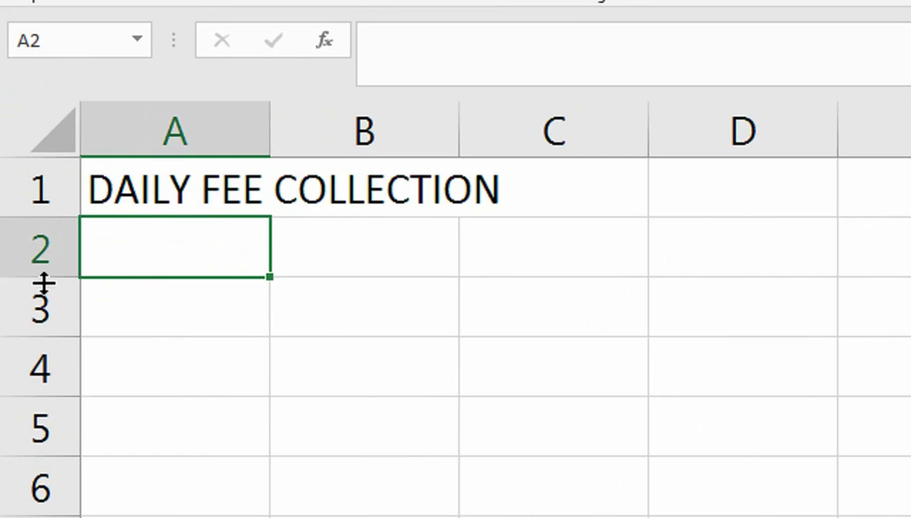
Make row 2 taller and enter the Date, Recipt No and Name OF headers in A2:C2
{"action": "left_click_drag", "start_coordinate": [44, 283], "coordinate": [45, 315]}
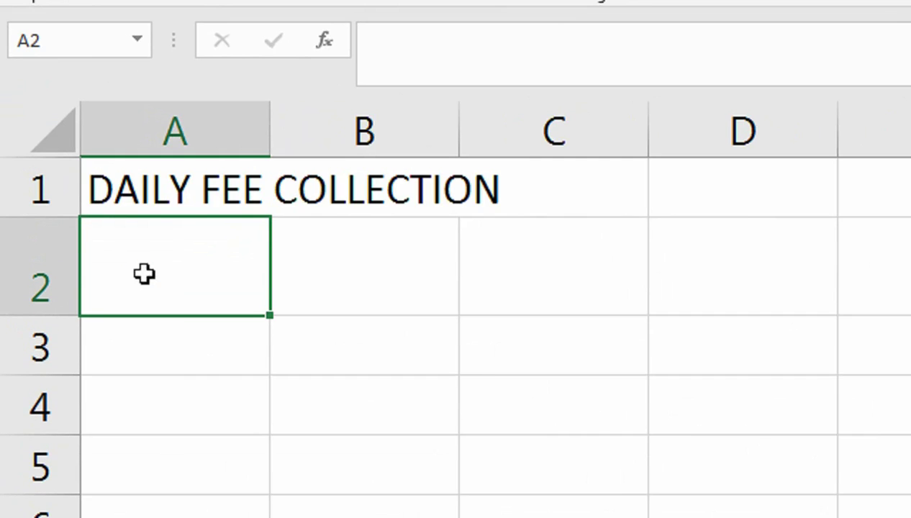
{"action": "type", "text": "dAT"}
{"action": "key", "text": "Tab"}
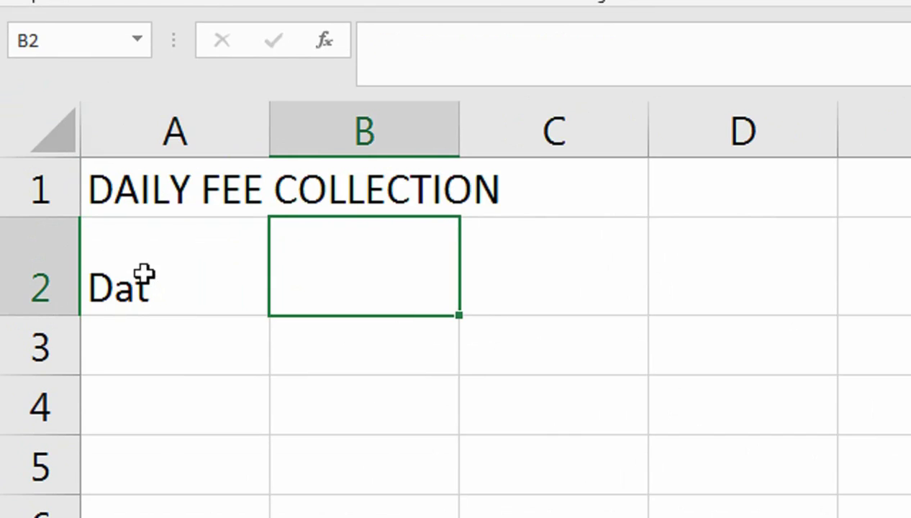
{"action": "double_click", "coordinate": [145, 275]}
{"action": "key", "text": "Tab"}
{"action": "type", "text": "Re"}
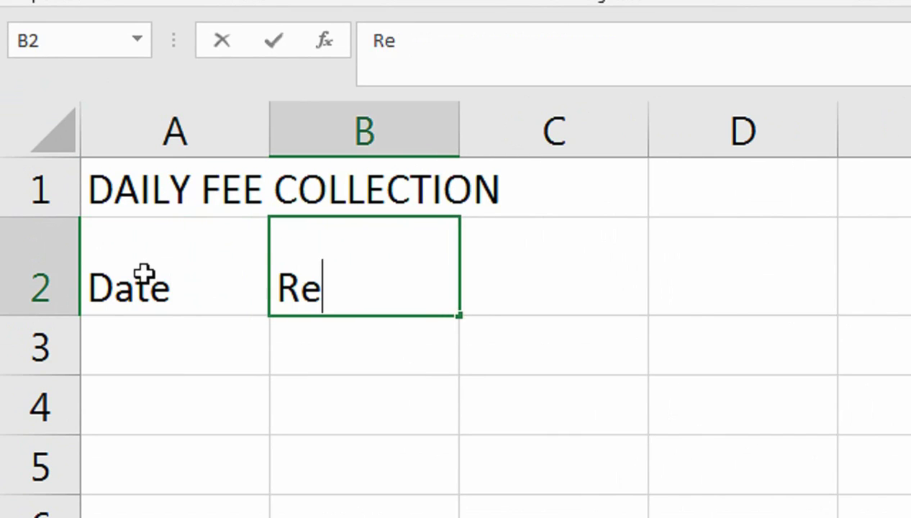
{"action": "type", "text": "cipt No"}
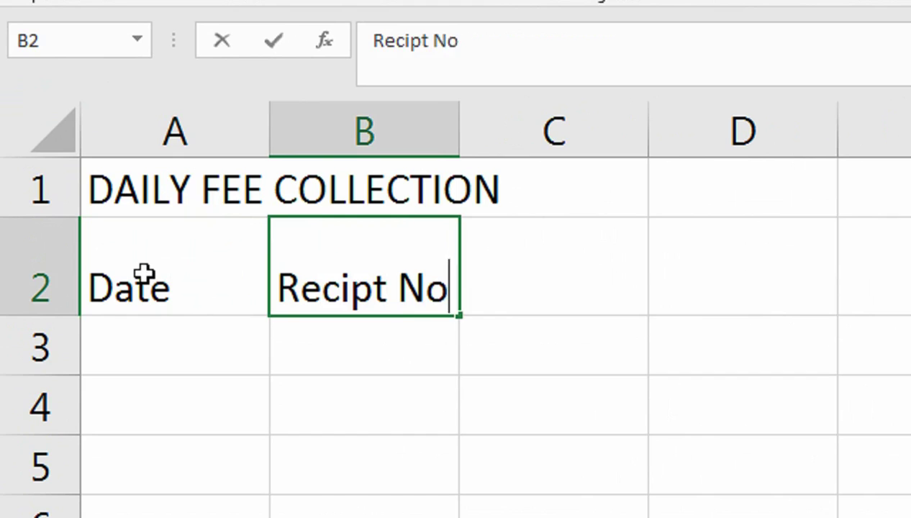
{"action": "key", "text": "Tab"}
{"action": "type", "text": "Name"}
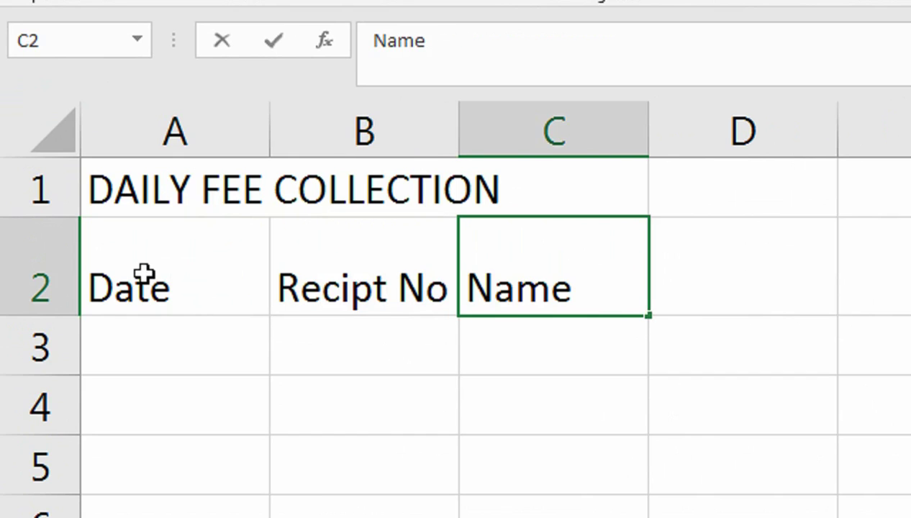
{"action": "type", "text": " OF STD"}
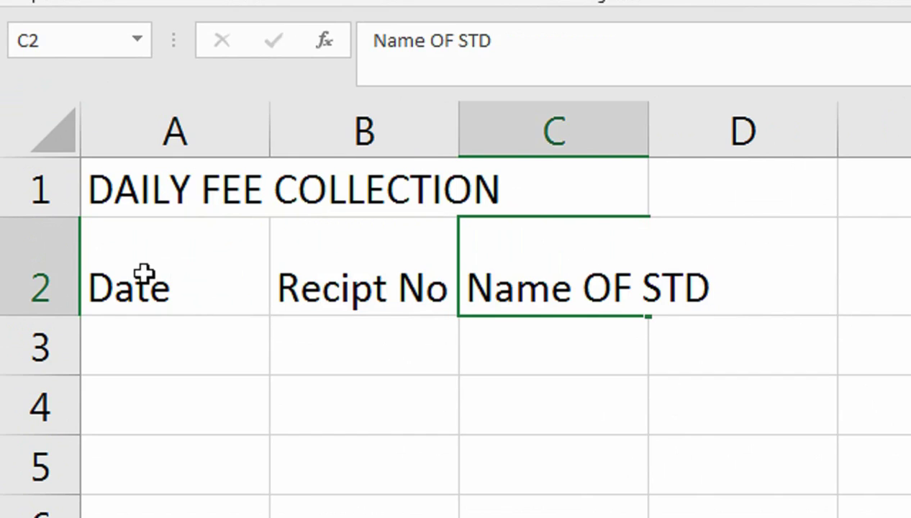
{"action": "key", "text": "Tab"}
Correct C2 to 'Name OF Std' and autofit column C to the header
{"action": "key", "text": "Left"}
{"action": "key", "text": "F2"}
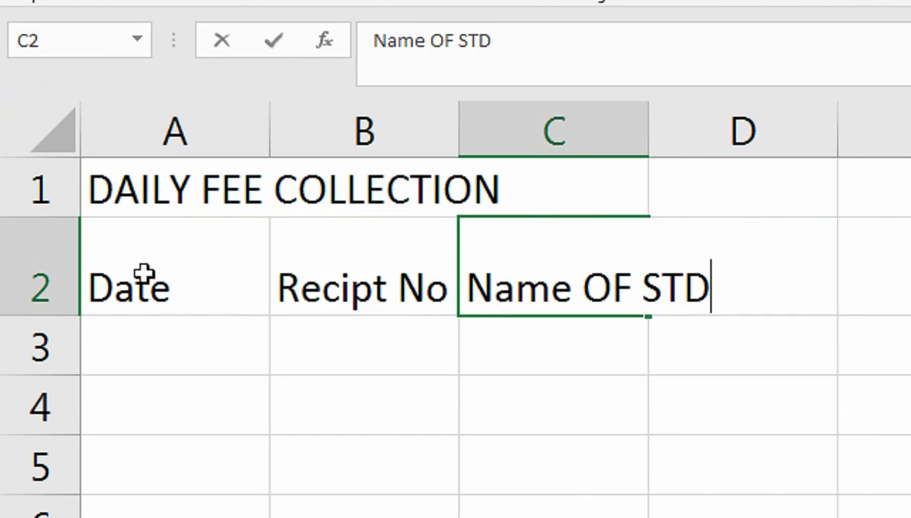
{"action": "key", "text": "BackSpace"}
{"action": "key", "text": "BackSpace"}
{"action": "type", "text": "d"}
{"action": "key", "text": "Tab"}
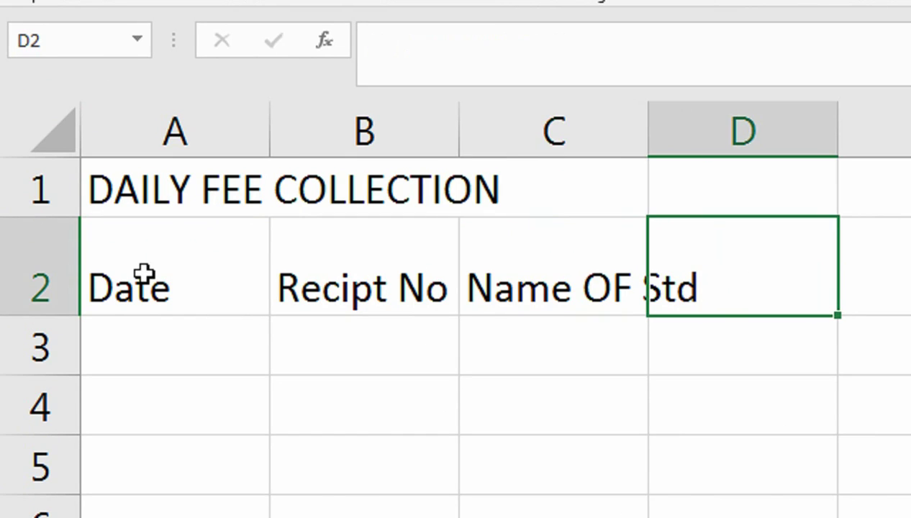
{"action": "double_click", "coordinate": [647, 128]}
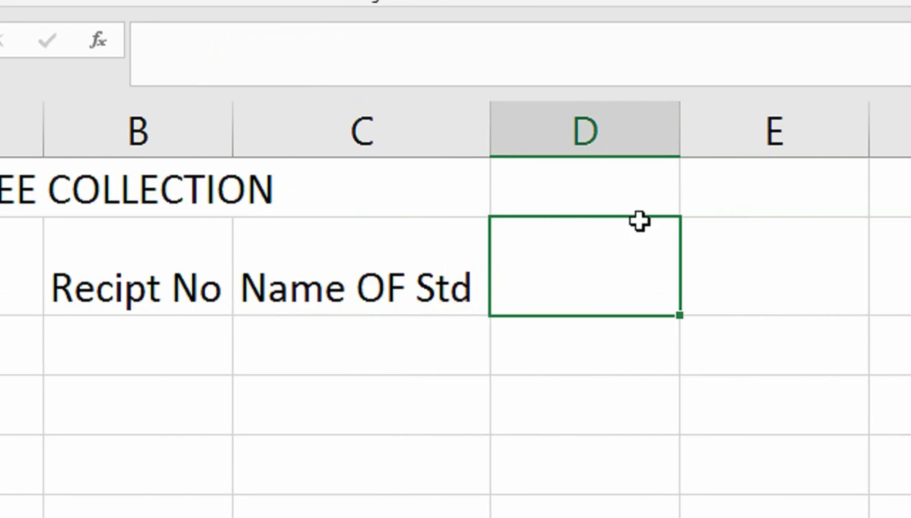
Enter the admission, Tution Fees, Term Fees and Rs. headers in D2:G2
{"action": "type", "text": "admi"}
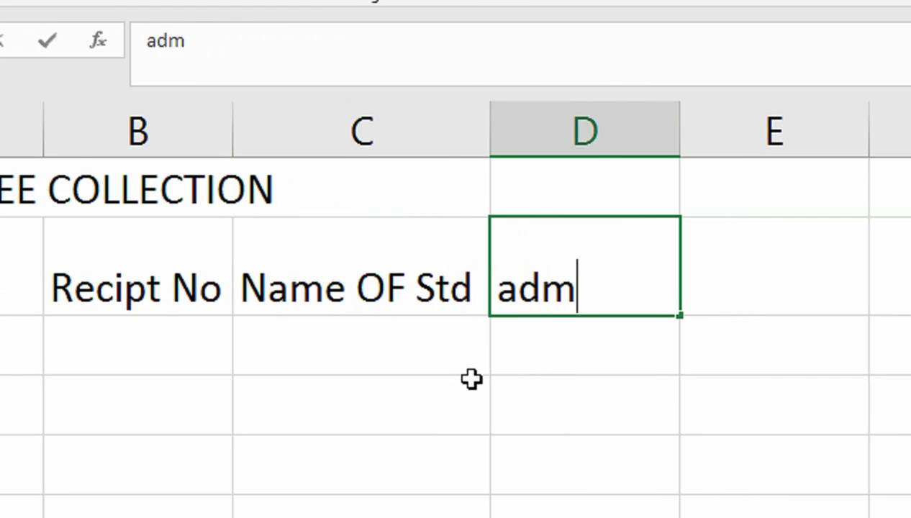
{"action": "type", "text": "ssion "}
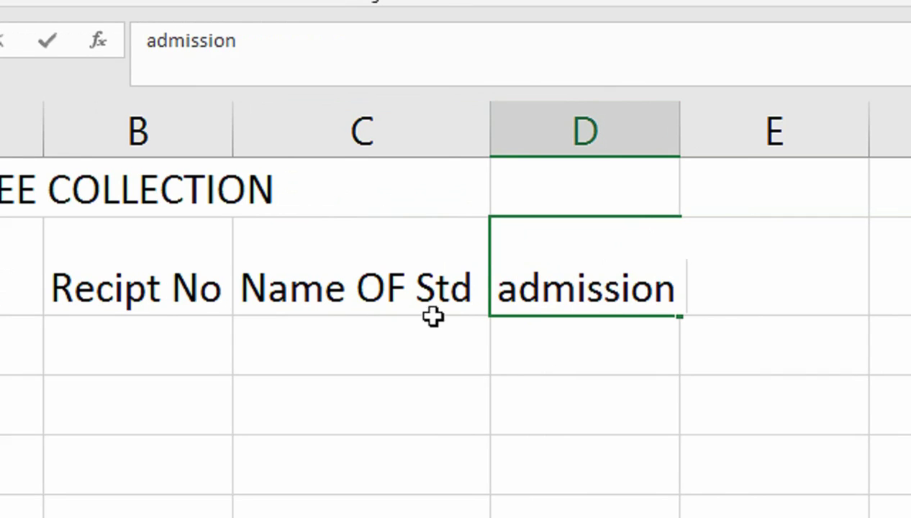
{"action": "type", "text": "Fere"}
{"action": "key", "text": "Right"}
{"action": "key", "text": "Left"}
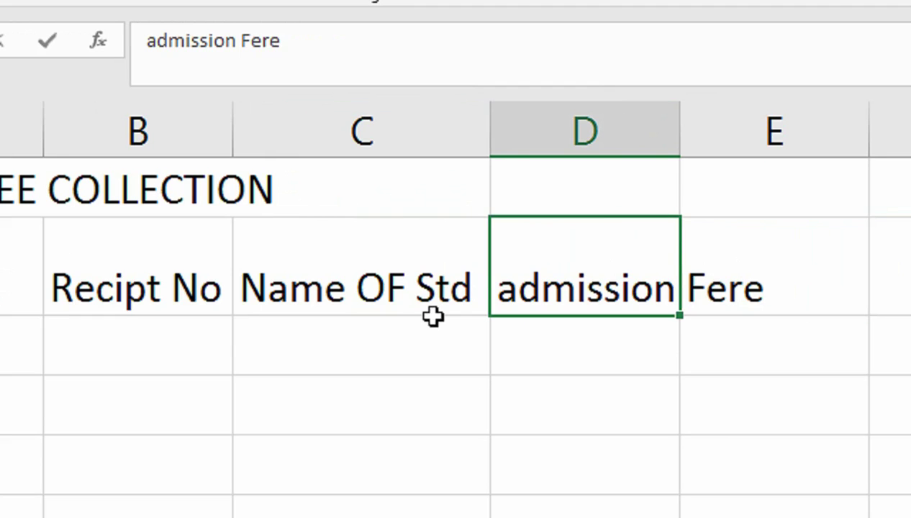
{"action": "key", "text": "F2"}
{"action": "key", "text": "BackSpace"}
{"action": "key", "text": "BackSpace"}
{"action": "key", "text": "Tab"}
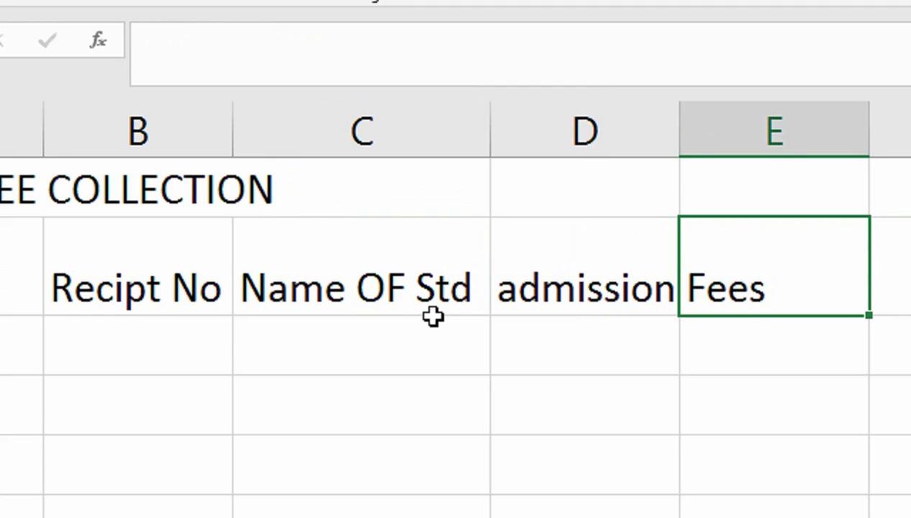
{"action": "type", "text": "Tution"}
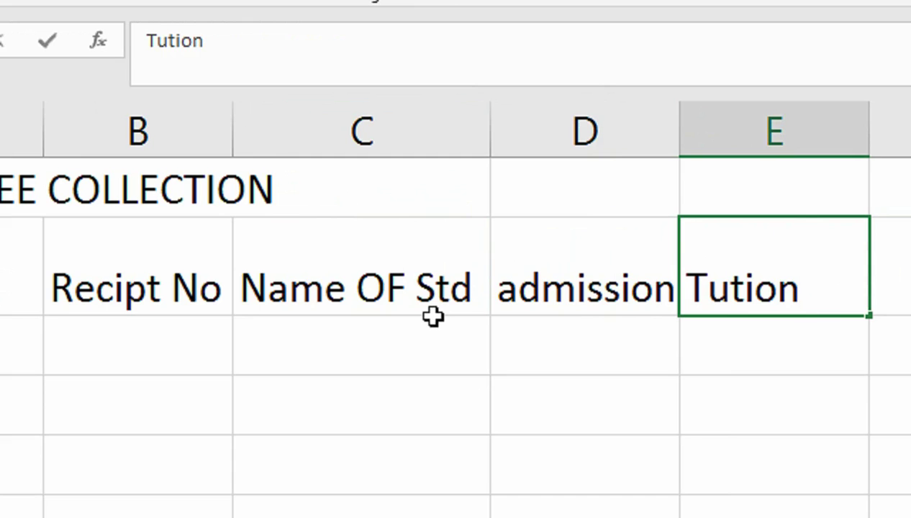
{"action": "type", "text": " Fees"}
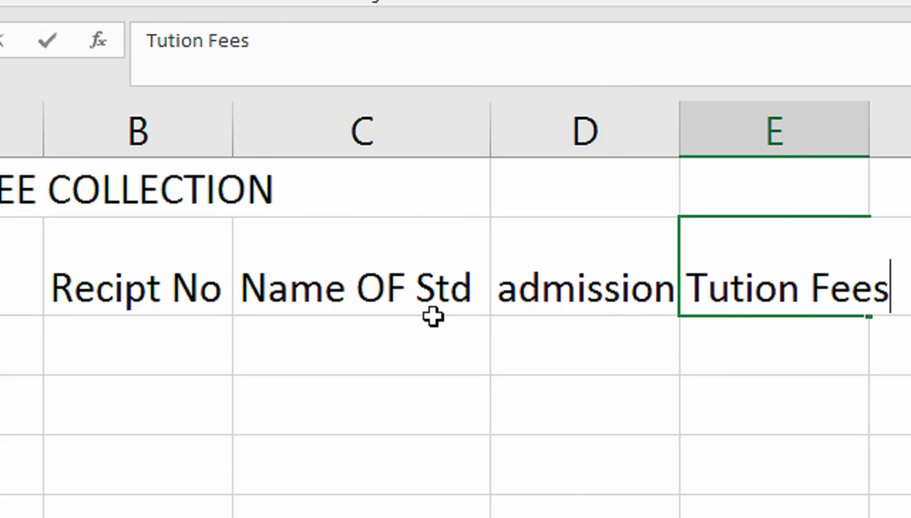
{"action": "key", "text": "Tab"}
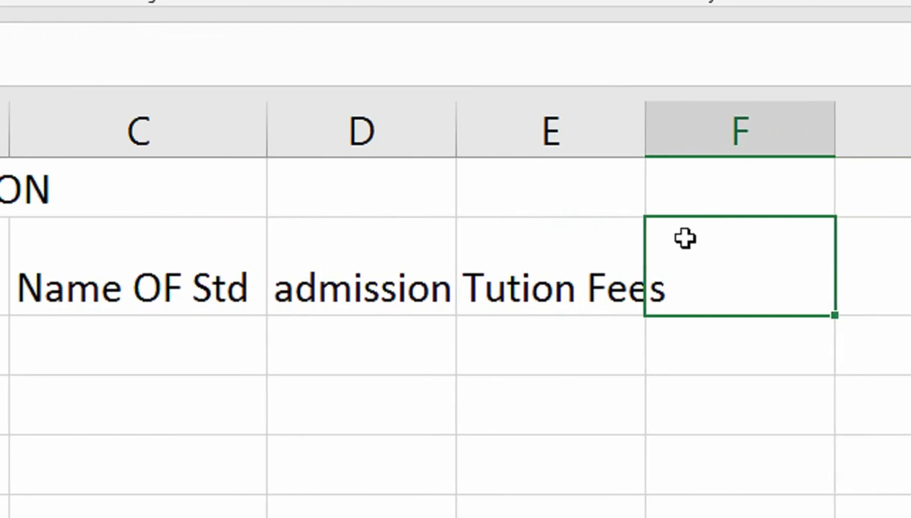
{"action": "type", "text": "Term Fee"}
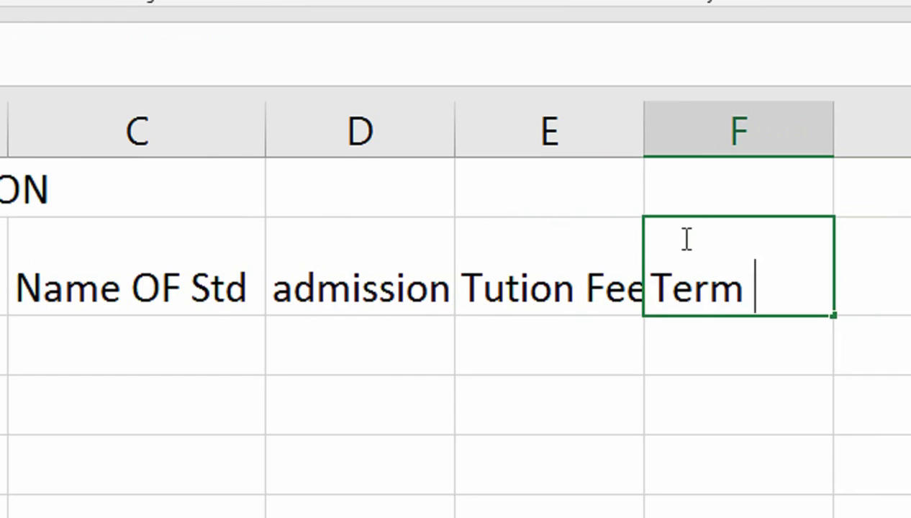
{"action": "type", "text": "s"}
{"action": "key", "text": "Tab"}
{"action": "type", "text": "Rs."}
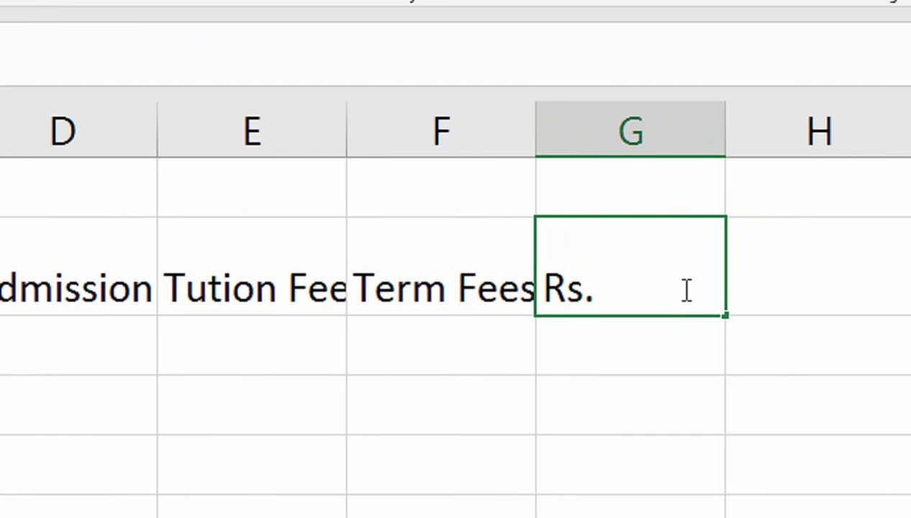
{"action": "key", "text": "Tab"}
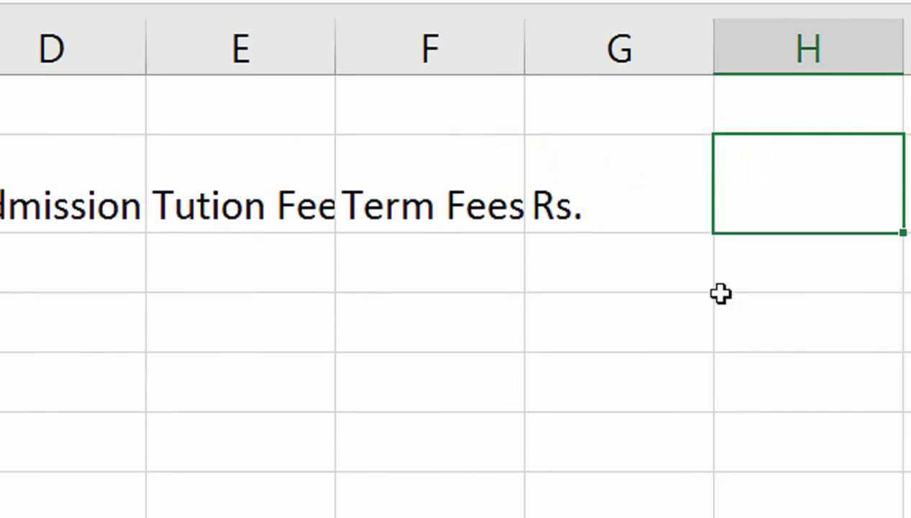
Move Rs. to G3, add p in narrowed column H, and copy the Rs./p pair to I3:J3
{"action": "left_click", "coordinate": [601, 198]}
{"action": "left_click_drag", "start_coordinate": [603, 233], "coordinate": [626, 254]}
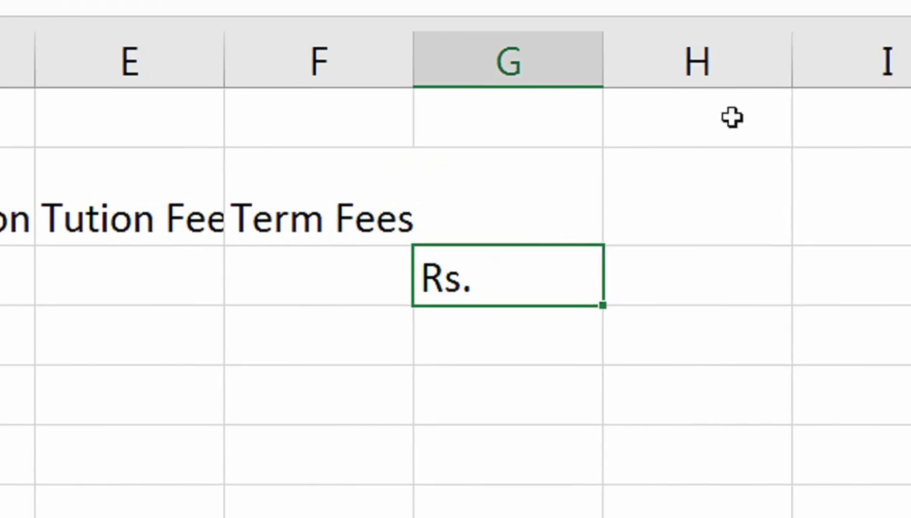
{"action": "left_click_drag", "start_coordinate": [753, 126], "coordinate": [624, 135]}
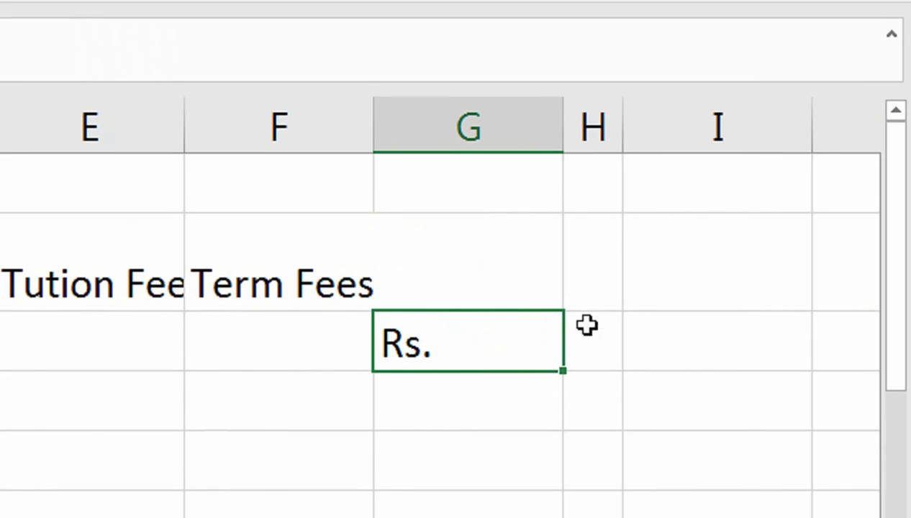
{"action": "left_click", "coordinate": [584, 335]}
{"action": "left_click", "coordinate": [627, 347]}
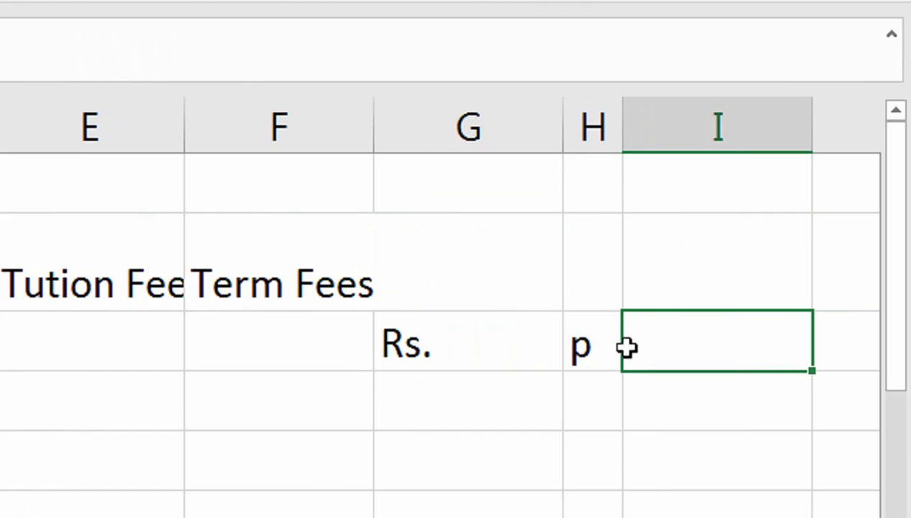
{"action": "left_click_drag", "start_coordinate": [544, 332], "coordinate": [580, 350]}
{"action": "key", "text": "ctrl+c"}
{"action": "left_click", "coordinate": [692, 363]}
{"action": "key", "text": "ctrl+v"}
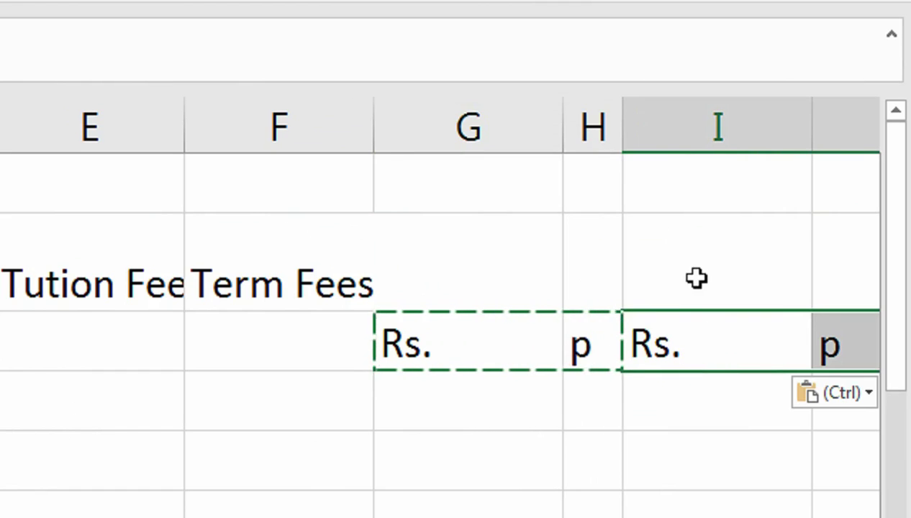
Enter the Total heading in I2, narrow column J, and select I2:J2
{"action": "left_click", "coordinate": [454, 273]}
{"action": "left_click_drag", "start_coordinate": [640, 267], "coordinate": [851, 274]}
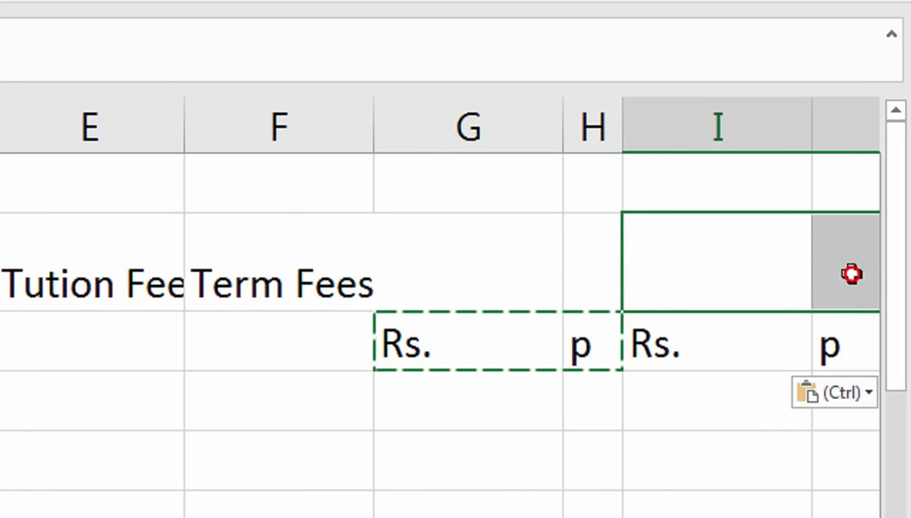
{"action": "type", "text": "tot"}
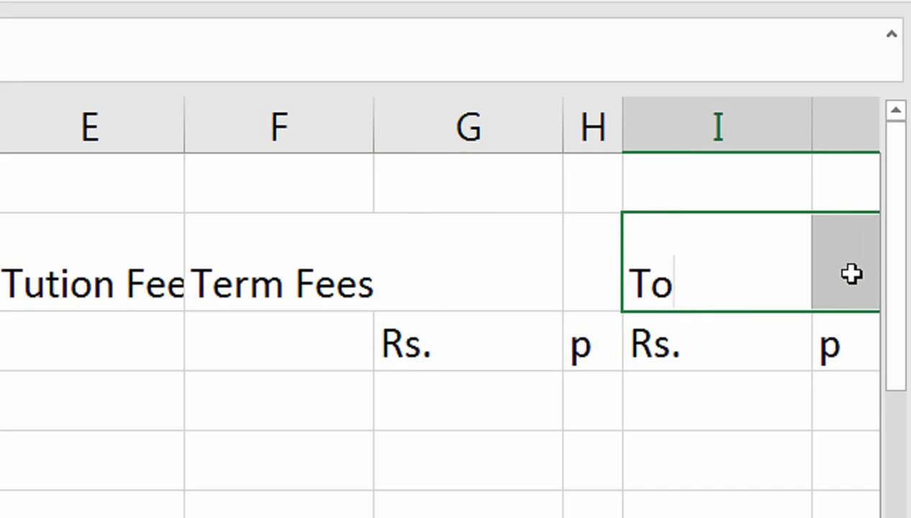
{"action": "key", "text": "Return"}
{"action": "left_click", "coordinate": [648, 260]}
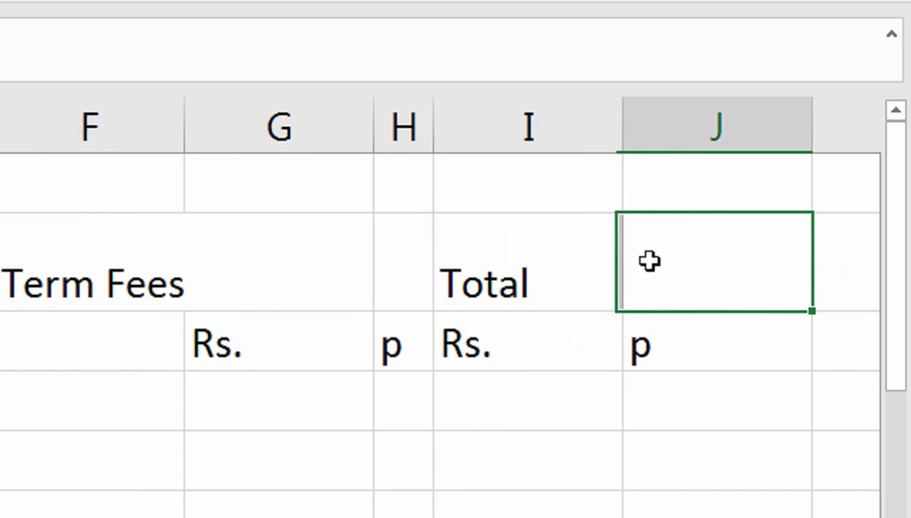
{"action": "left_click_drag", "start_coordinate": [811, 128], "coordinate": [662, 130]}
{"action": "left_click", "coordinate": [569, 264]}
{"action": "left_click_drag", "start_coordinate": [570, 263], "coordinate": [635, 278]}
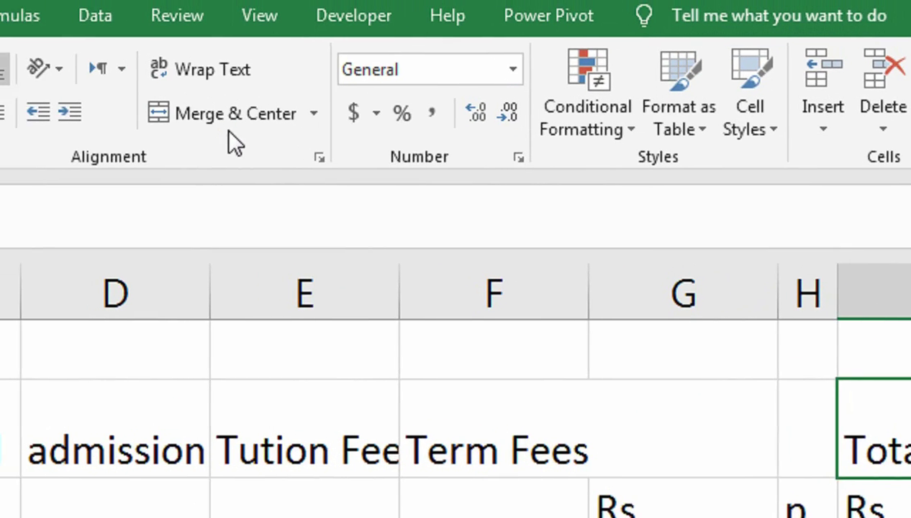
Merge and centre Total over I2:J2, delete the extra column G, and enter p in G3
{"action": "left_click", "coordinate": [232, 115]}
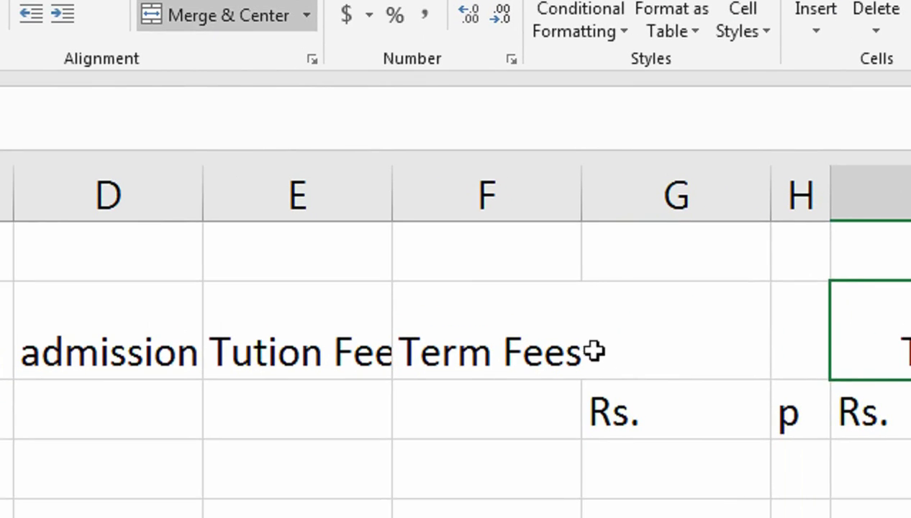
{"action": "left_click", "coordinate": [595, 351]}
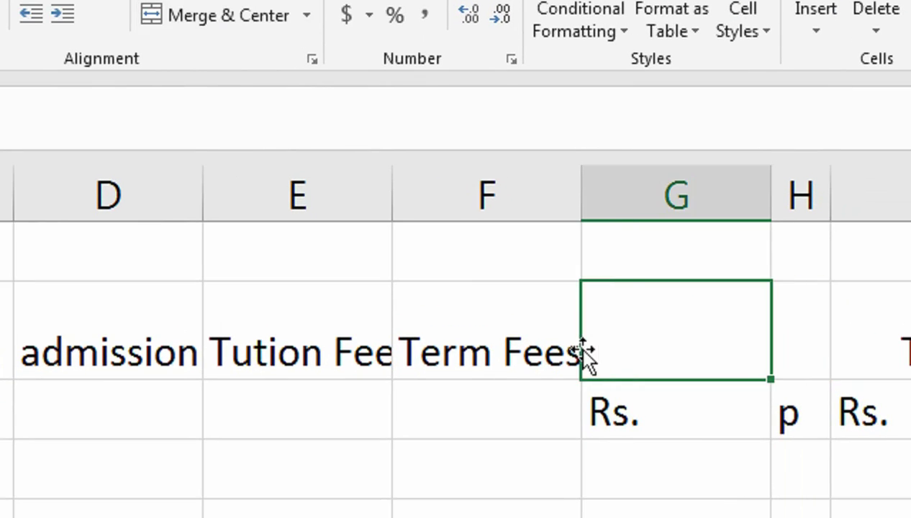
{"action": "right_click", "coordinate": [624, 204]}
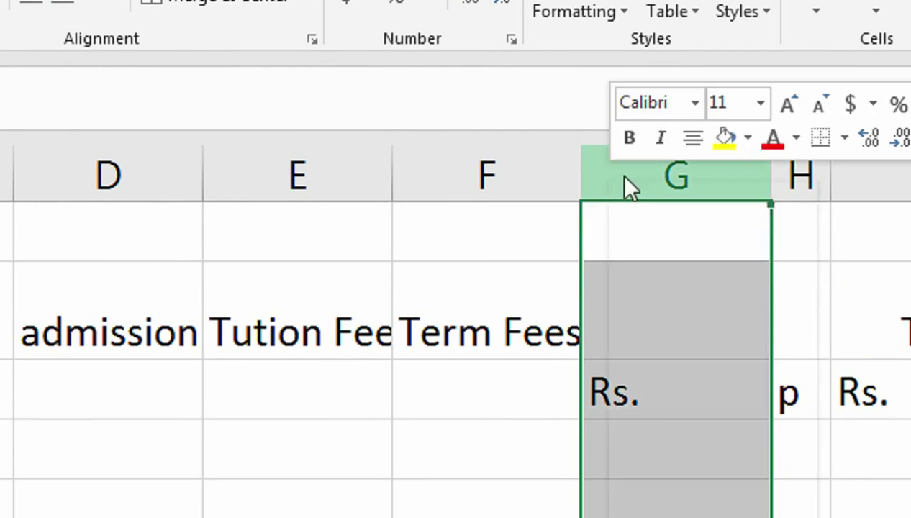
{"action": "left_click", "coordinate": [696, 435]}
{"action": "left_click", "coordinate": [615, 366]}
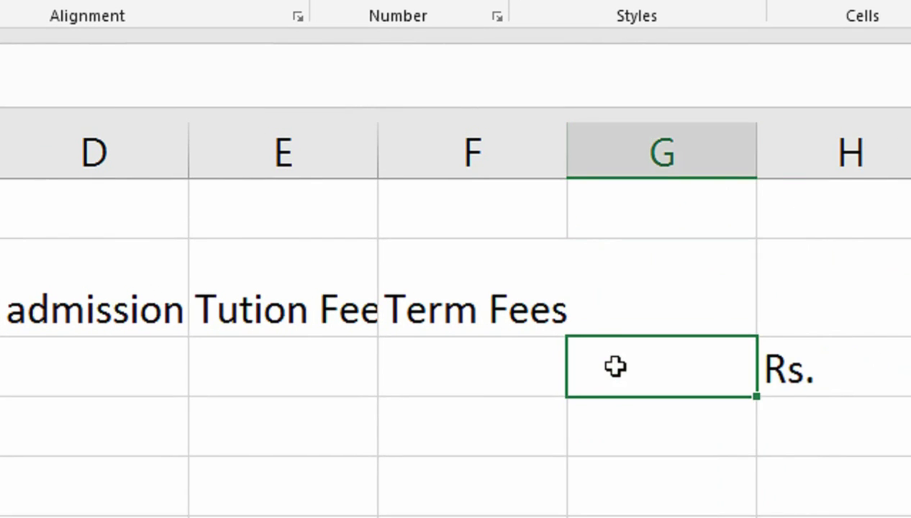
{"action": "type", "text": "p"}
{"action": "key", "text": "Return"}
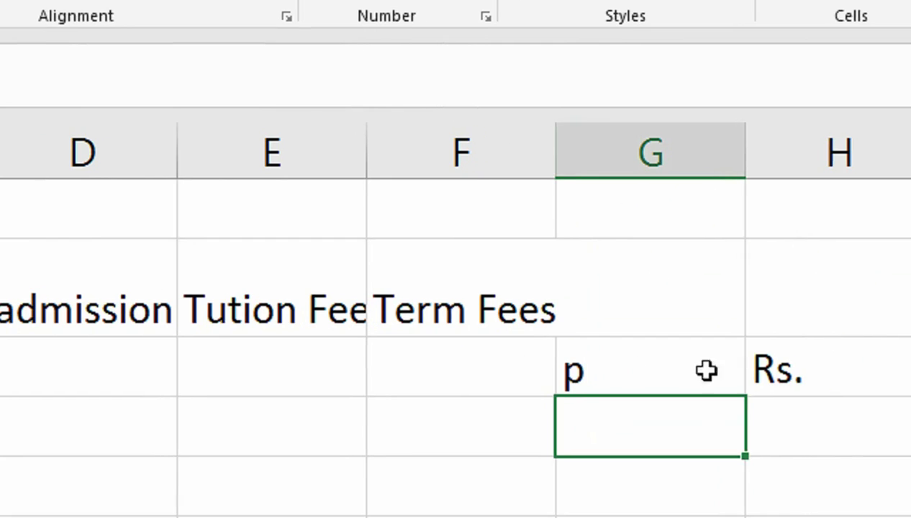
Copy the Rs. and p subheadings under Term Fees and narrow the p column G
{"action": "scroll", "coordinate": [706, 370], "scroll_direction": "right", "scroll_amount": 3}
{"action": "left_click_drag", "start_coordinate": [730, 372], "coordinate": [640, 368]}
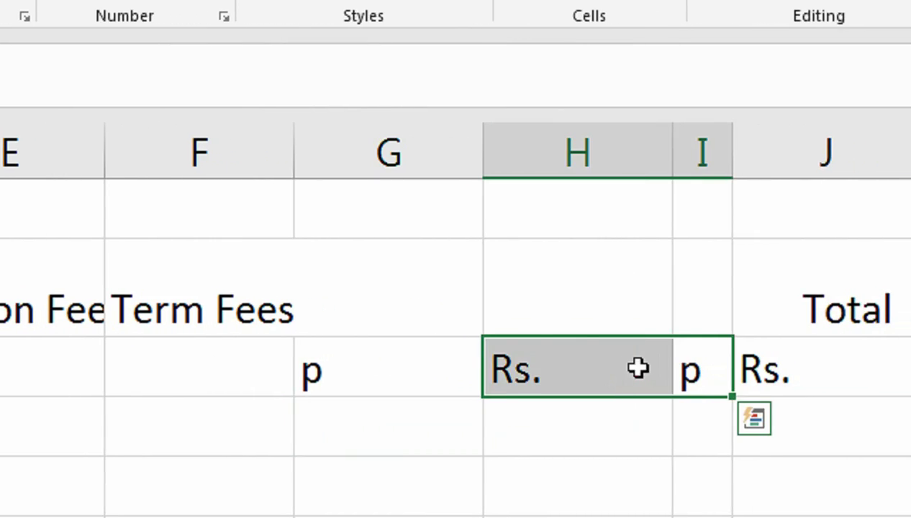
{"action": "key", "text": "ctrl+c"}
{"action": "left_click", "coordinate": [216, 370]}
{"action": "key", "text": "ctrl+v"}
{"action": "left_click_drag", "start_coordinate": [552, 153], "coordinate": [407, 184]}
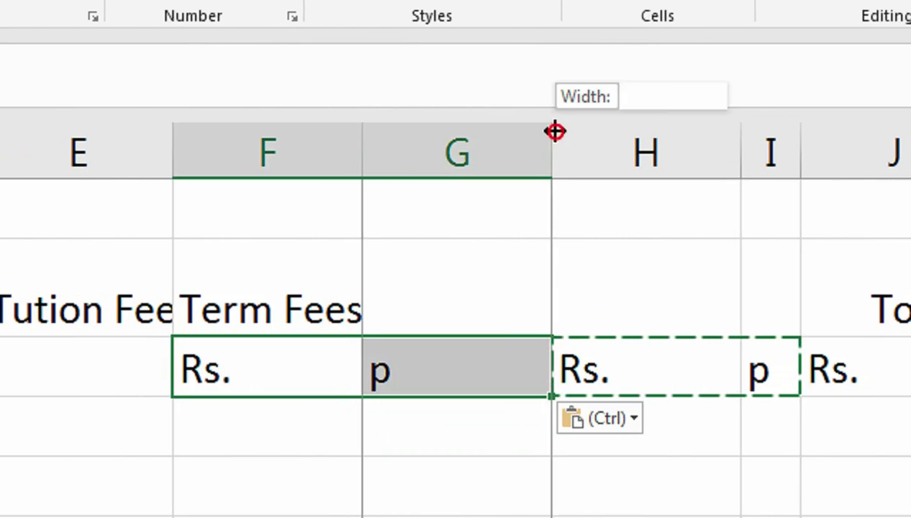
Merge and centre Term Fees over its two columns F:G
{"action": "left_click_drag", "start_coordinate": [460, 274], "coordinate": [645, 294]}
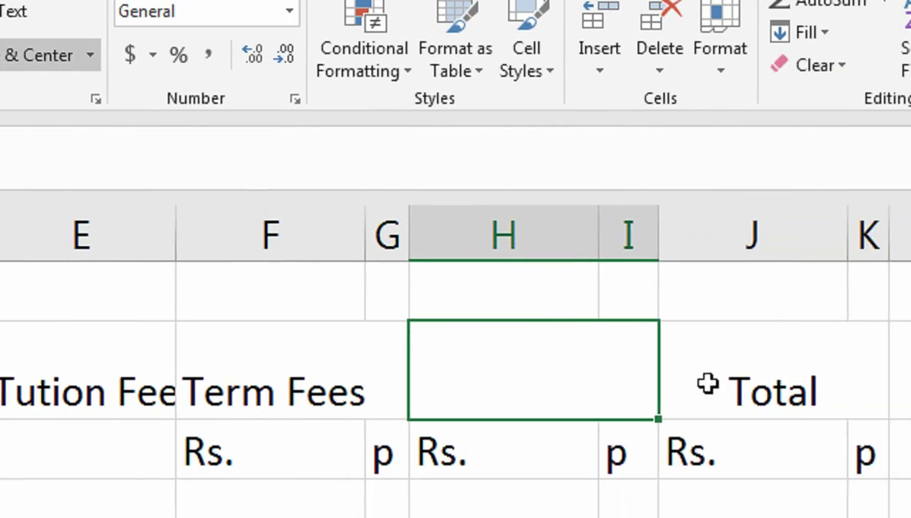
{"action": "left_click_drag", "start_coordinate": [691, 381], "coordinate": [530, 383]}
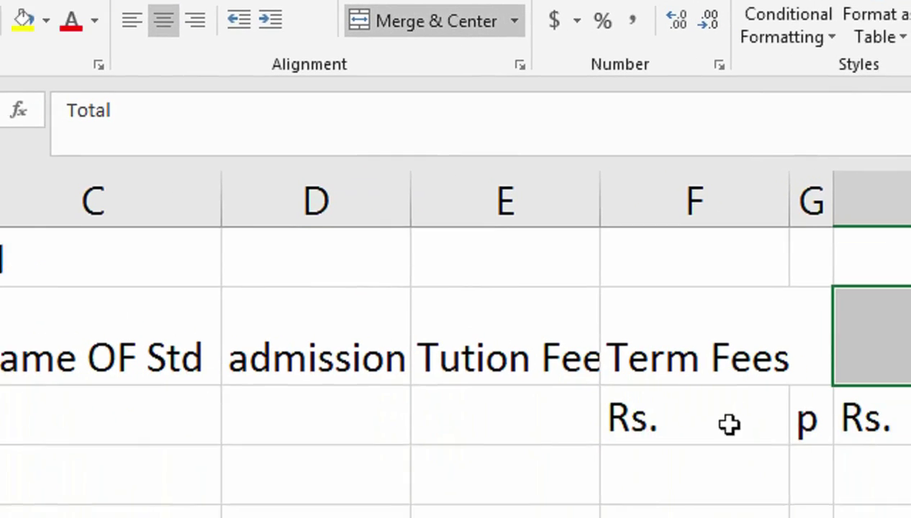
{"action": "left_click", "coordinate": [687, 350]}
{"action": "left_click_drag", "start_coordinate": [693, 351], "coordinate": [730, 350]}
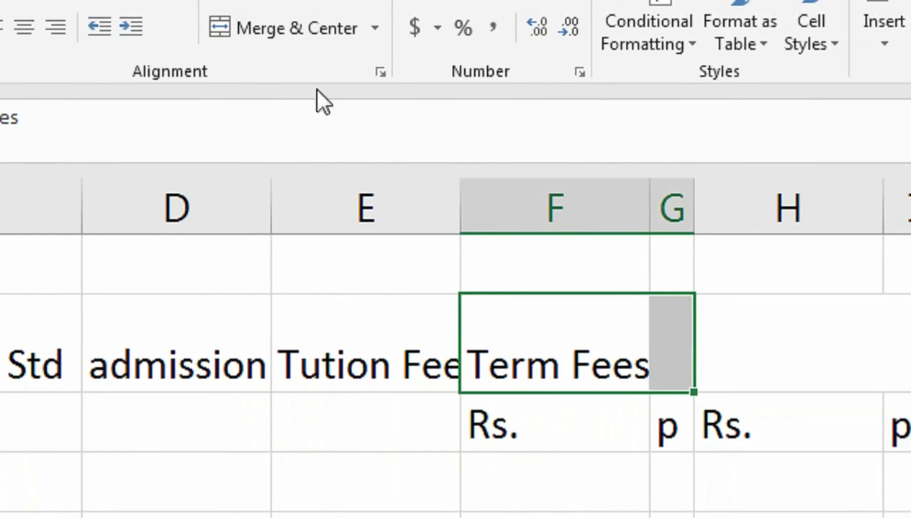
{"action": "left_click", "coordinate": [345, 12]}
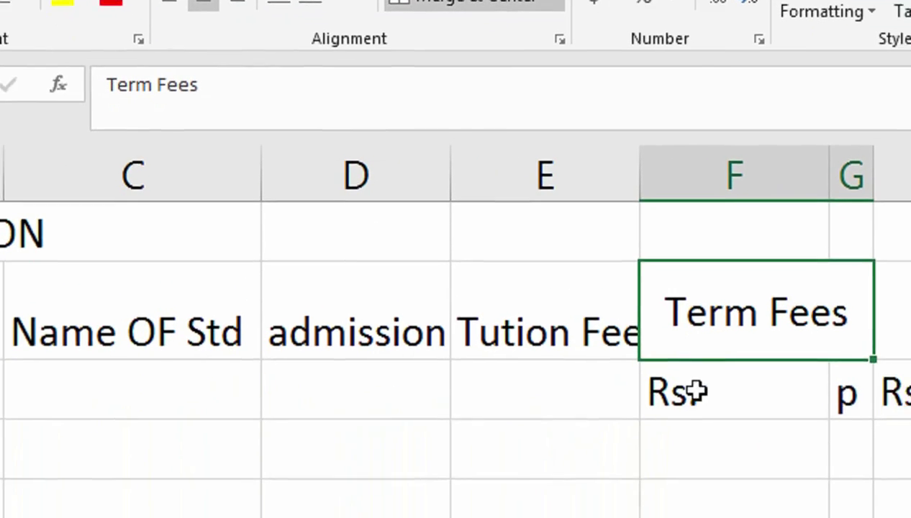
Insert a narrow blank column F before Term Fees
{"action": "left_click_drag", "start_coordinate": [695, 441], "coordinate": [867, 440]}
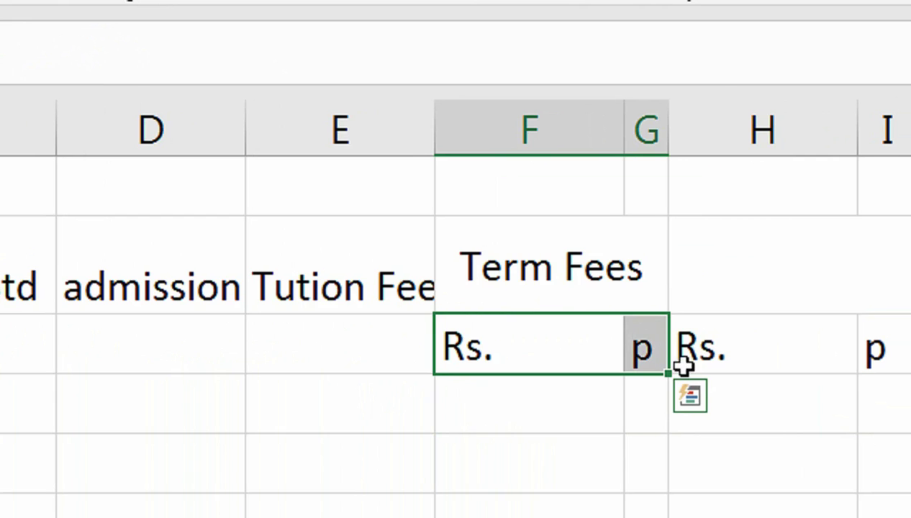
{"action": "key", "text": "ctrl+c"}
{"action": "left_click", "coordinate": [176, 344]}
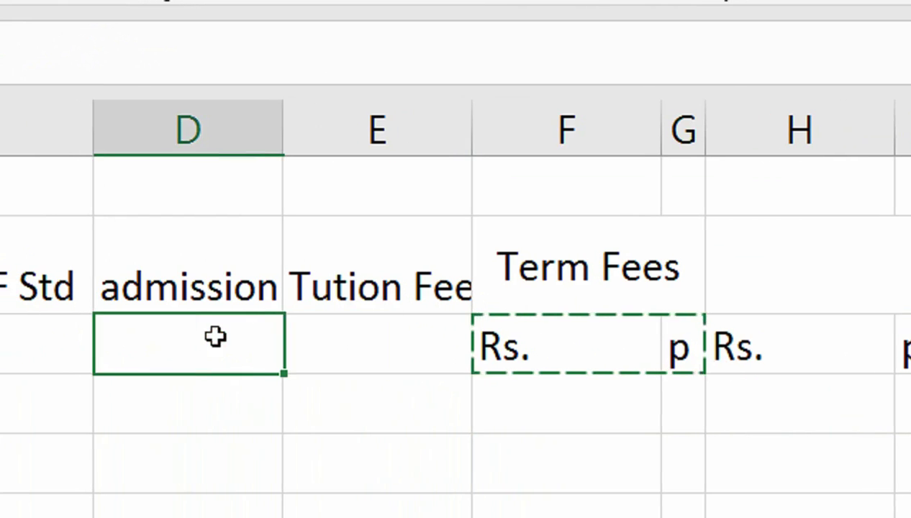
{"action": "right_click", "coordinate": [549, 127]}
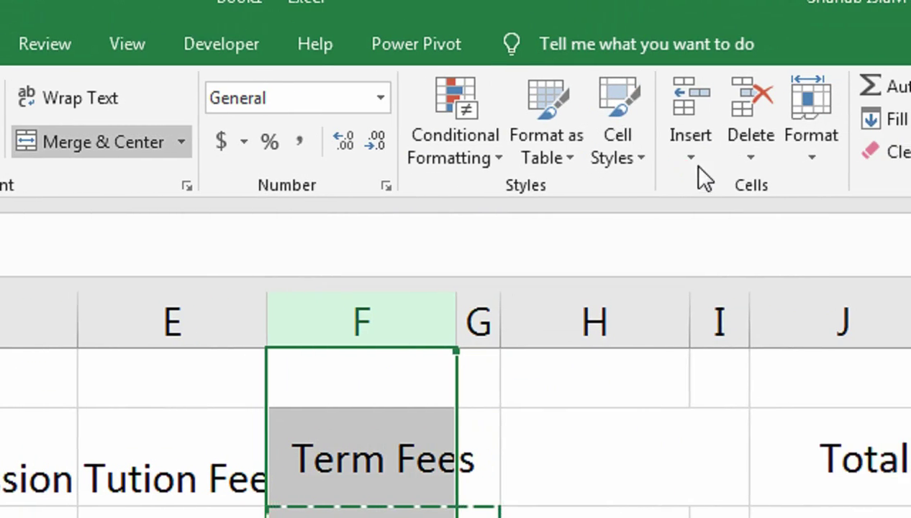
{"action": "left_click", "coordinate": [786, 155]}
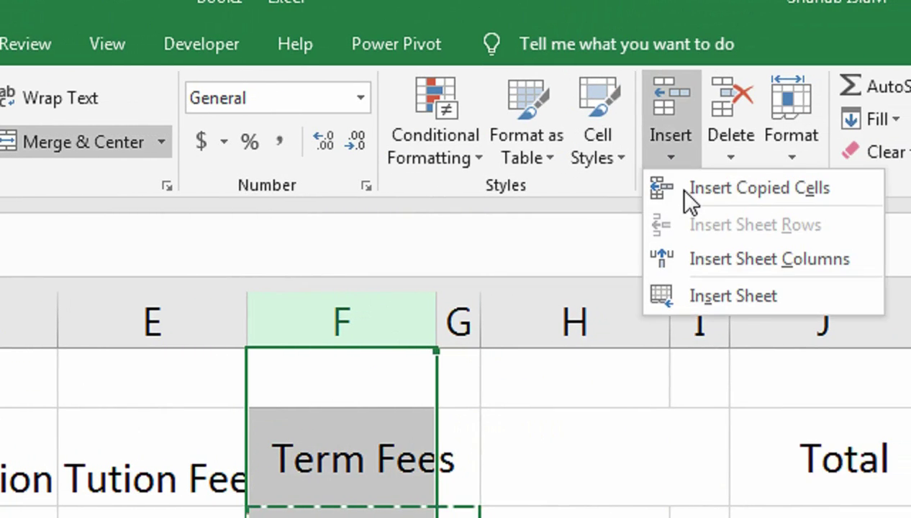
{"action": "left_click", "coordinate": [698, 259]}
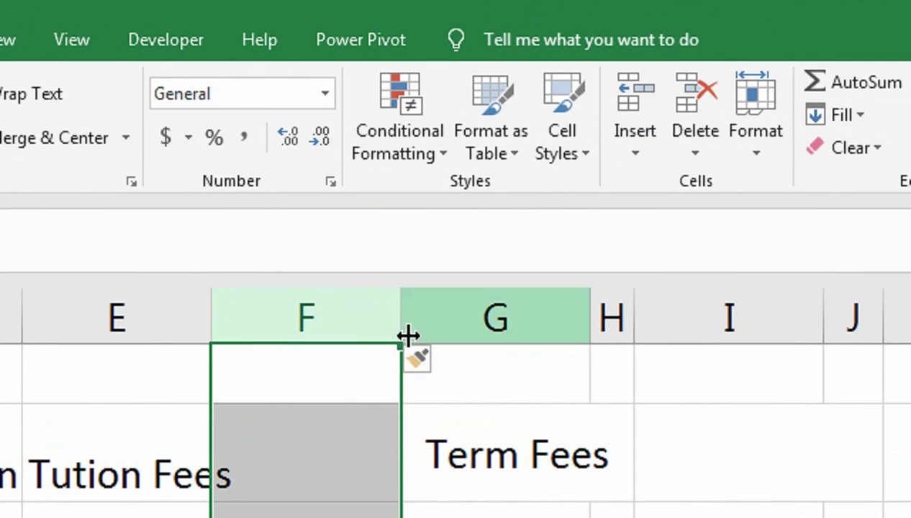
{"action": "left_click_drag", "start_coordinate": [406, 335], "coordinate": [266, 338]}
Paste the Rs. and p pair under Tution Fees and narrow column F for p
{"action": "left_click", "coordinate": [228, 389]}
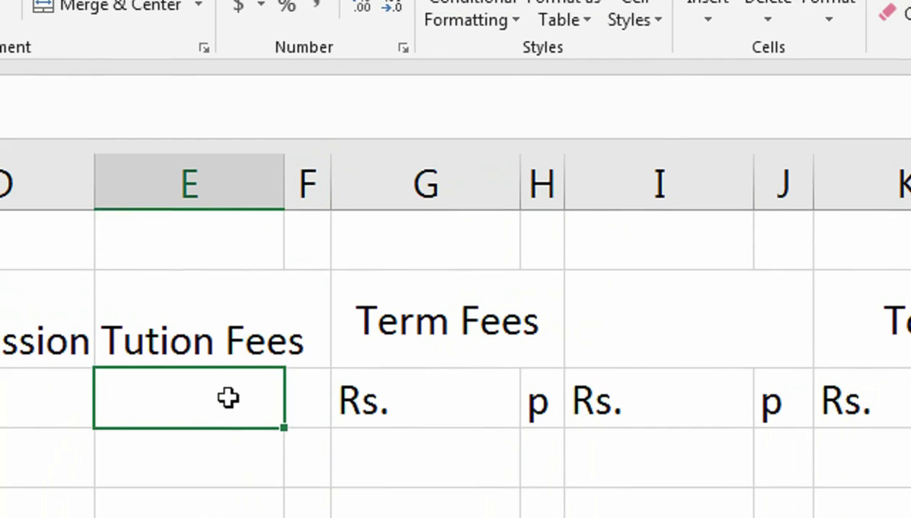
{"action": "left_click_drag", "start_coordinate": [443, 382], "coordinate": [539, 392]}
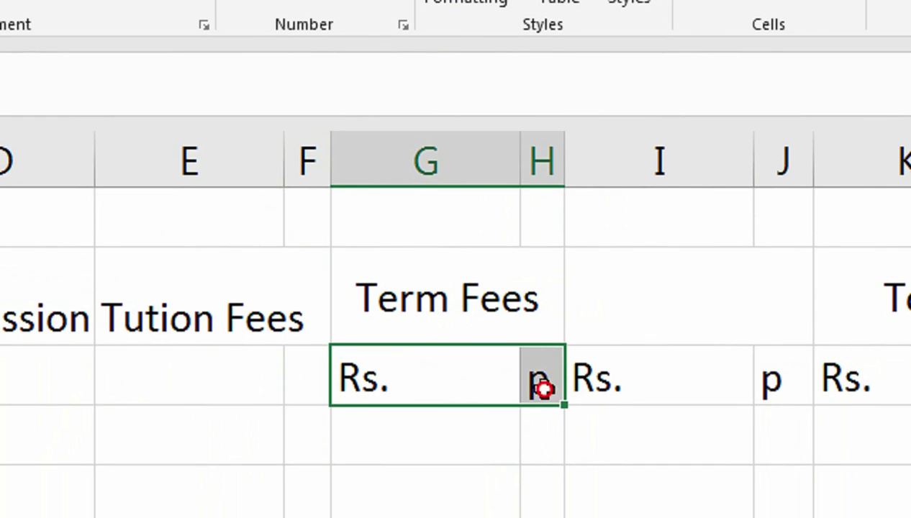
{"action": "key", "text": "ctrl+c"}
{"action": "left_click", "coordinate": [521, 382]}
{"action": "key", "text": "ctrl+v"}
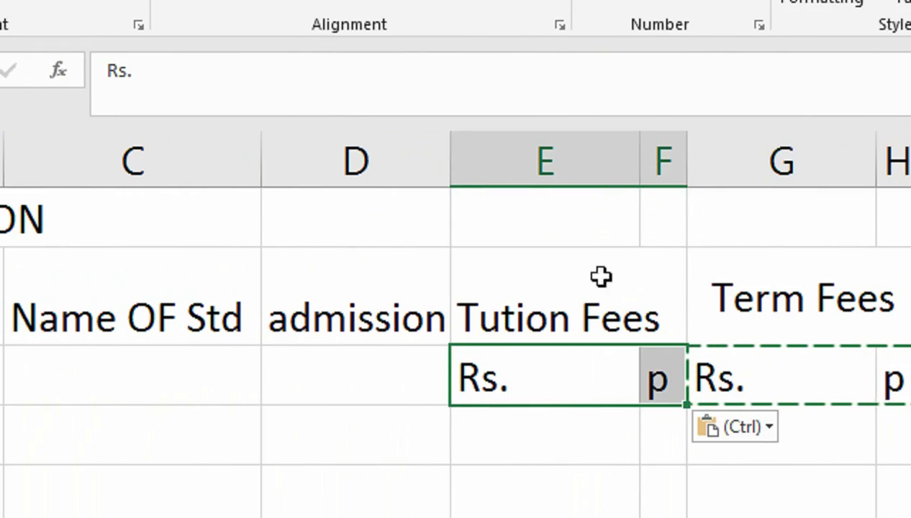
{"action": "left_click_drag", "start_coordinate": [684, 183], "coordinate": [683, 183]}
Merge and centre Tution Fees over E:F and insert a blank column before it
{"action": "left_click", "coordinate": [637, 264]}
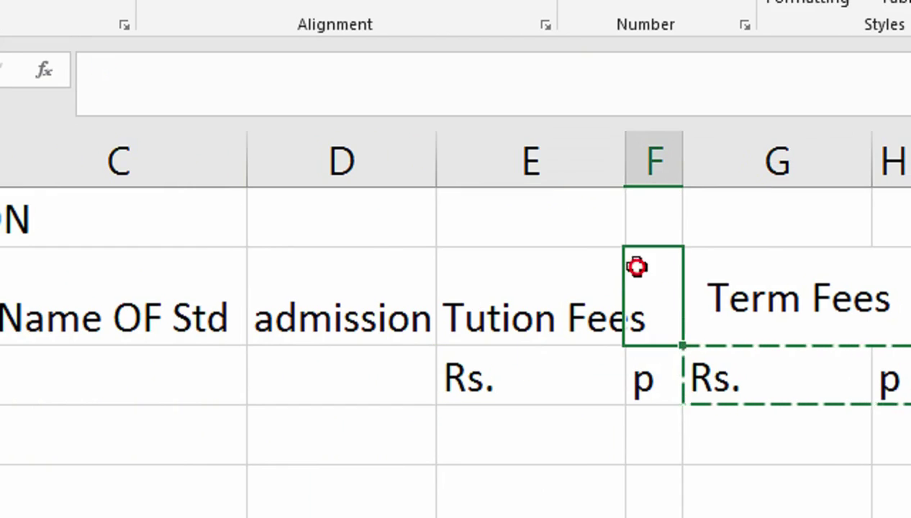
{"action": "left_click_drag", "start_coordinate": [643, 279], "coordinate": [610, 279]}
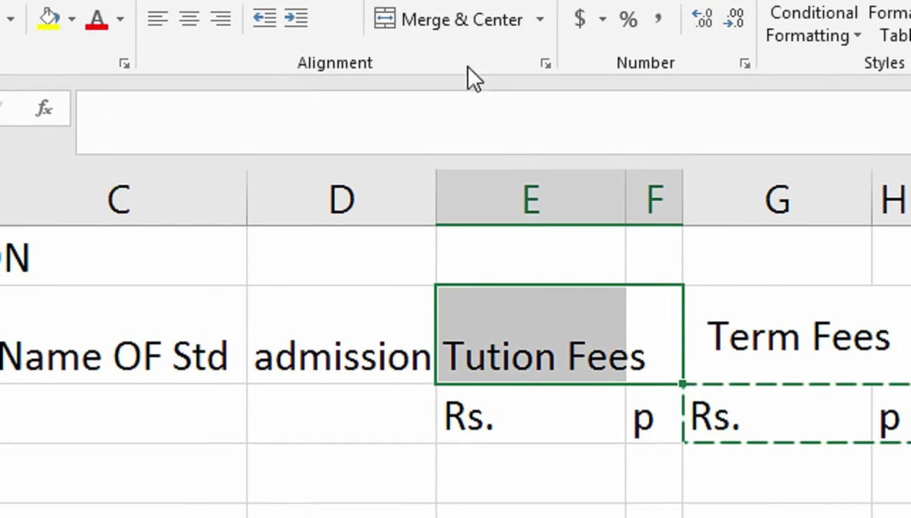
{"action": "left_click", "coordinate": [461, 128]}
{"action": "right_click", "coordinate": [483, 313]}
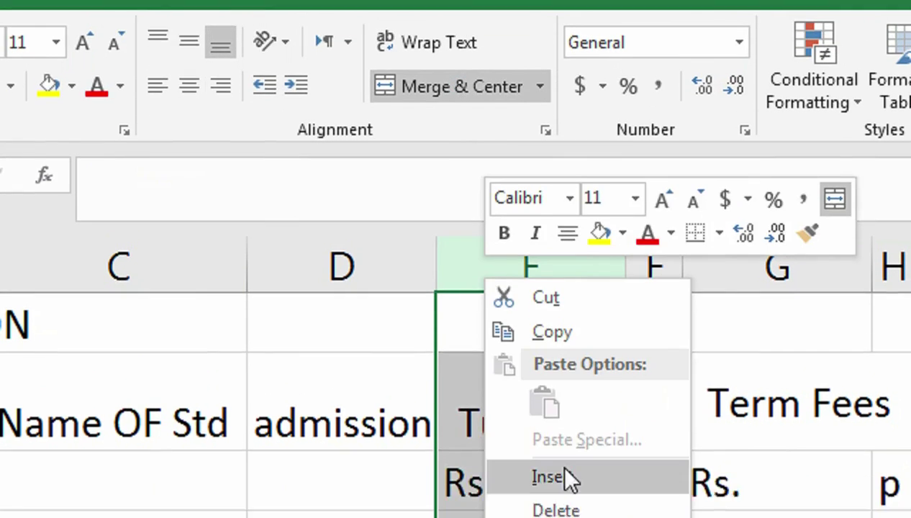
{"action": "left_click", "coordinate": [558, 464]}
Wrap admission Fees in D2, widen column D, and narrow the new column E
{"action": "left_click_drag", "start_coordinate": [471, 343], "coordinate": [496, 321]}
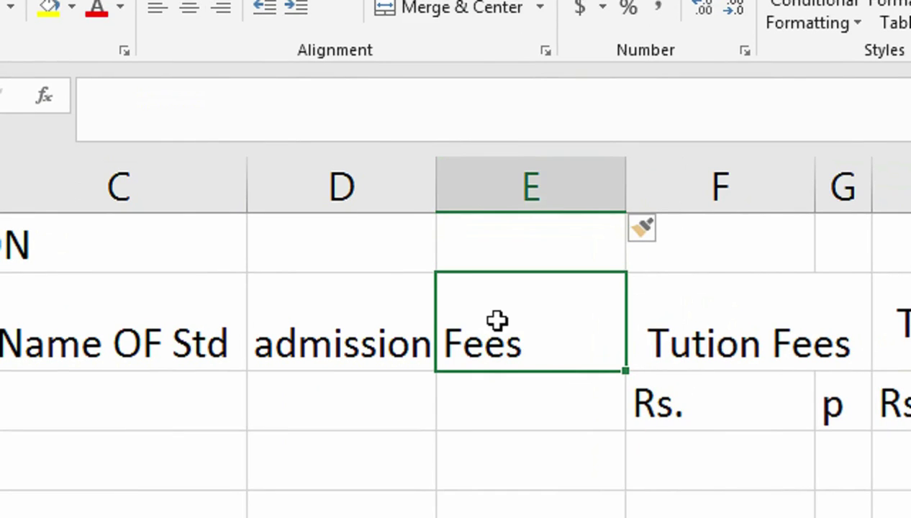
{"action": "left_click", "coordinate": [362, 331]}
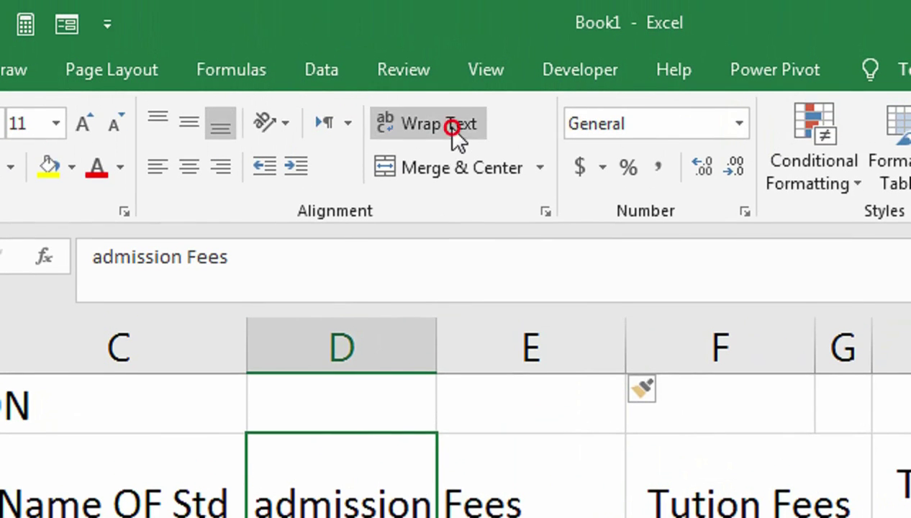
{"action": "left_click", "coordinate": [452, 128]}
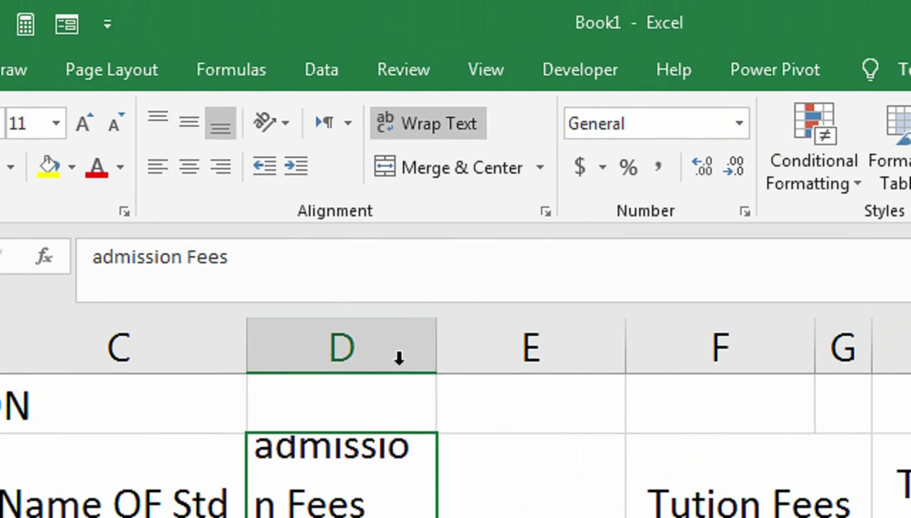
{"action": "left_click_drag", "start_coordinate": [436, 344], "coordinate": [468, 346]}
{"action": "left_click", "coordinate": [468, 346]}
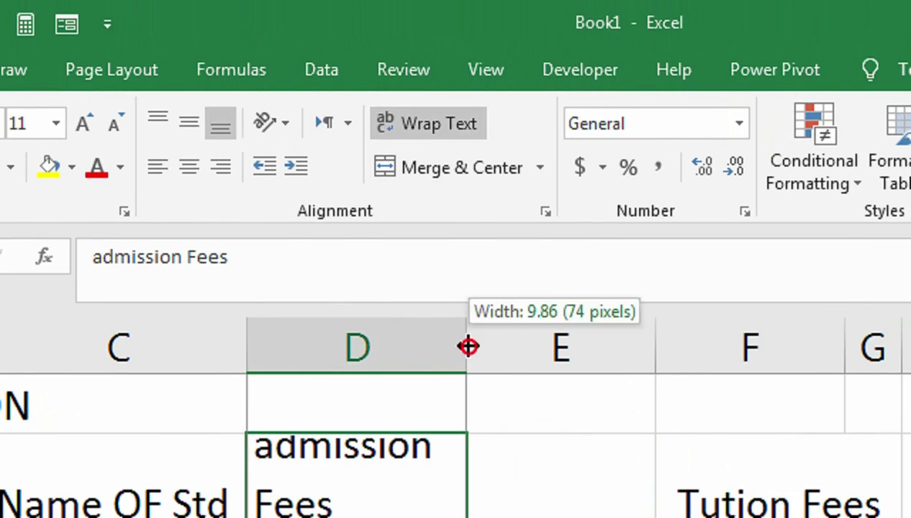
{"action": "left_click_drag", "start_coordinate": [653, 346], "coordinate": [552, 349]}
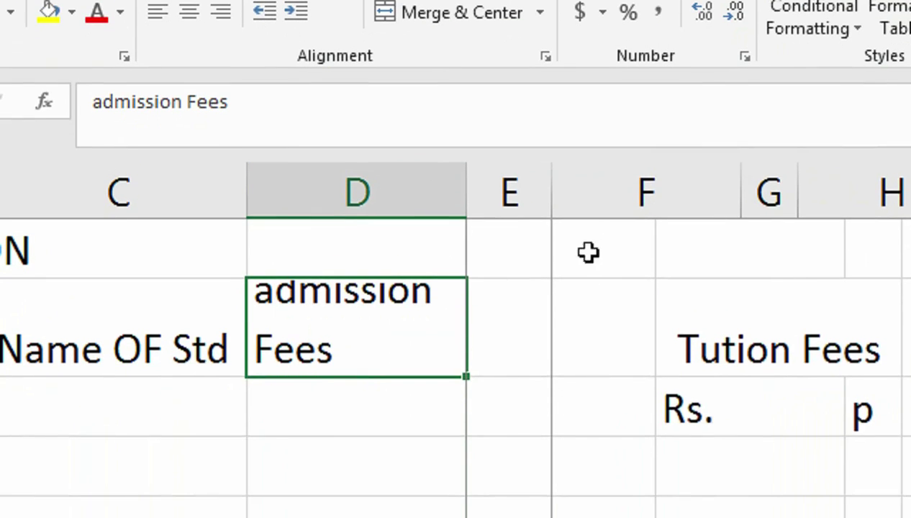
Copy the Rs. and p pair from under Tution Fees to under admission Fees
{"action": "left_click", "coordinate": [612, 190]}
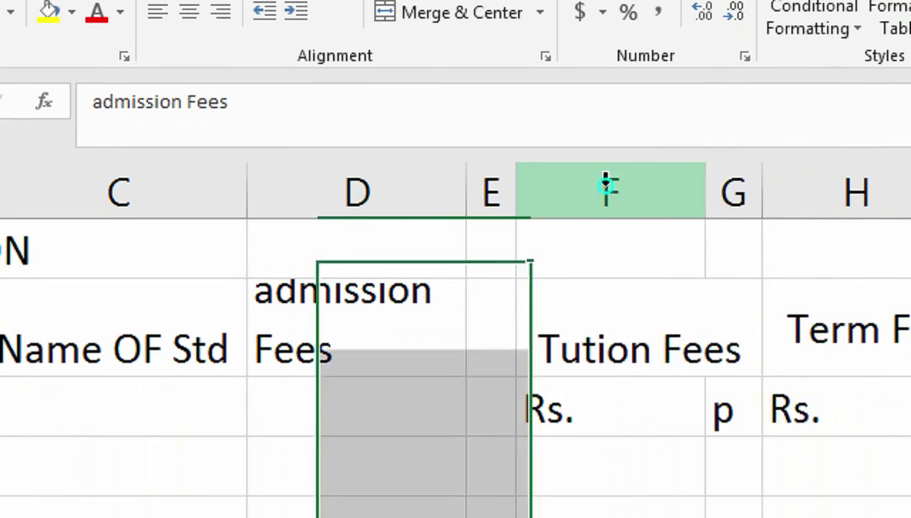
{"action": "right_click", "coordinate": [613, 192]}
{"action": "key", "text": "Escape"}
{"action": "left_click", "coordinate": [684, 383]}
{"action": "left_click_drag", "start_coordinate": [684, 383], "coordinate": [720, 382]}
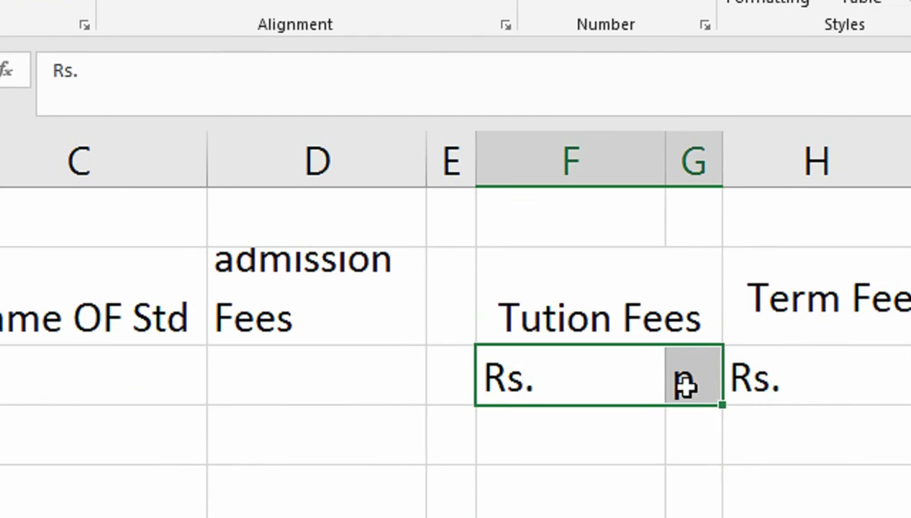
{"action": "key", "text": "ctrl+c"}
{"action": "left_click", "coordinate": [412, 375]}
{"action": "key", "text": "ctrl+v"}
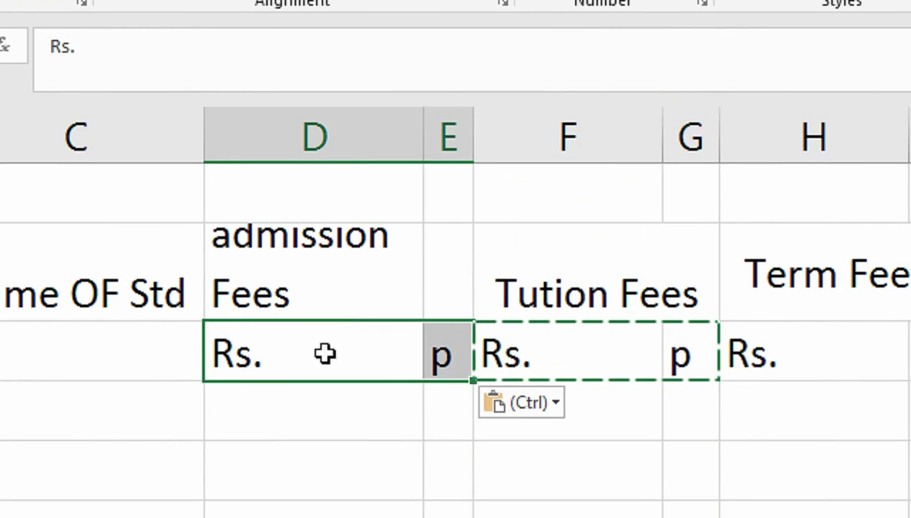
Insert a narrow column D, then merge admission Fees over E:F and Name OF Std over C:D
{"action": "right_click", "coordinate": [310, 137]}
{"action": "left_click", "coordinate": [378, 328]}
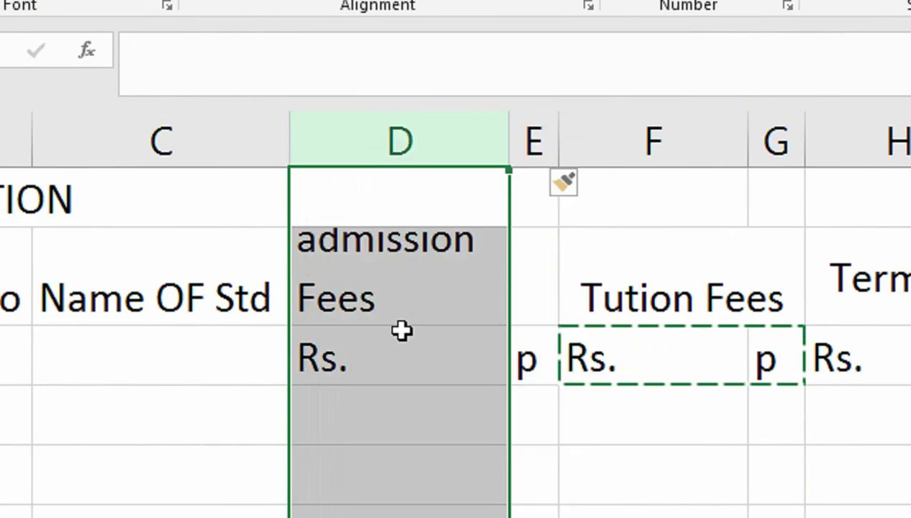
{"action": "mouse_move", "coordinate": [545, 159]}
{"action": "left_mouse_down"}
{"action": "mouse_move", "coordinate": [306, 180]}
{"action": "mouse_move", "coordinate": [365, 186]}
{"action": "left_mouse_up"}
{"action": "left_click_drag", "start_coordinate": [227, 281], "coordinate": [324, 276]}
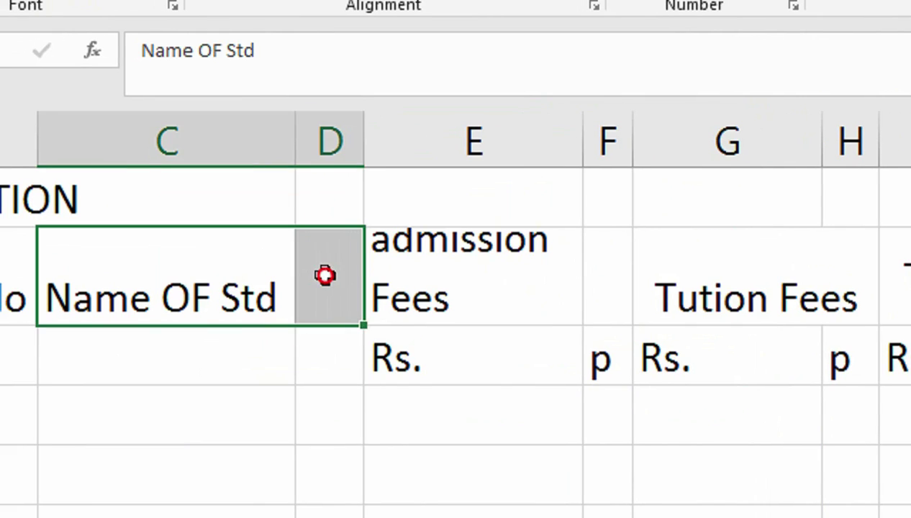
{"action": "left_click_drag", "start_coordinate": [592, 274], "coordinate": [505, 270]}
{"action": "left_click", "coordinate": [515, 80]}
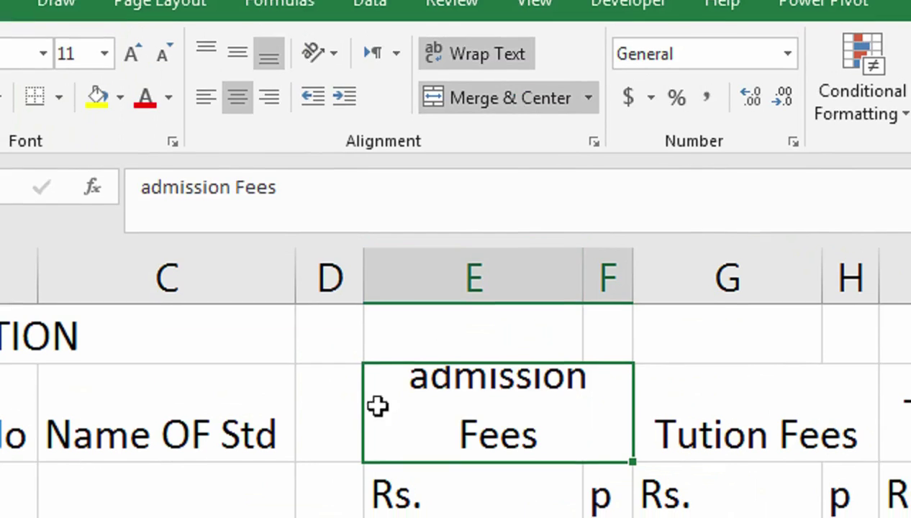
{"action": "left_click_drag", "start_coordinate": [331, 389], "coordinate": [259, 389]}
{"action": "left_click", "coordinate": [510, 66]}
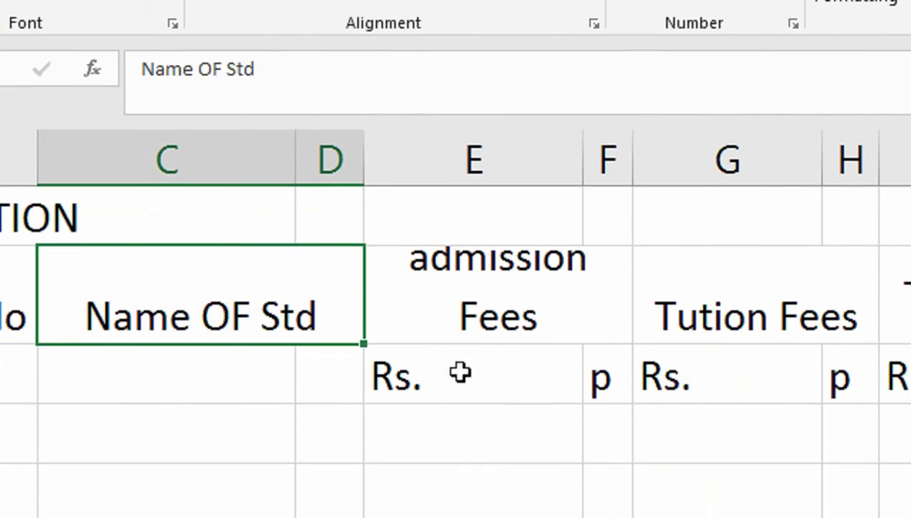
Copy the Rs. and p labels under Name OF Std
{"action": "left_click", "coordinate": [580, 371]}
{"action": "left_click_drag", "start_coordinate": [588, 369], "coordinate": [596, 371]}
{"action": "key", "text": "ctrl+c"}
{"action": "left_click", "coordinate": [238, 360]}
{"action": "key", "text": "ctrl+v"}
{"action": "left_click", "coordinate": [318, 313]}
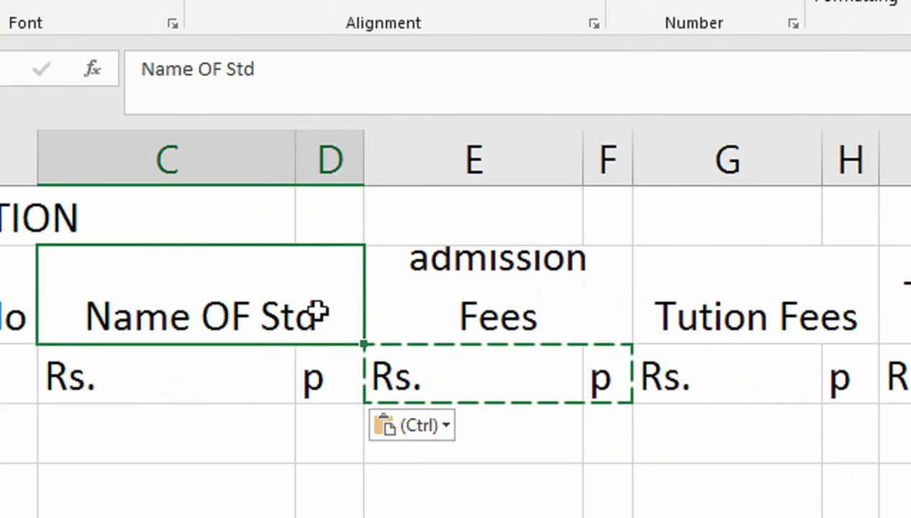
{"action": "mouse_move", "coordinate": [720, 309]}
{"action": "left_mouse_down"}
{"action": "mouse_move", "coordinate": [706, 287]}
{"action": "mouse_move", "coordinate": [756, 292]}
{"action": "left_mouse_up"}
Shrink the selected fee headers through Total by two font sizes
{"action": "left_click", "coordinate": [215, 124]}
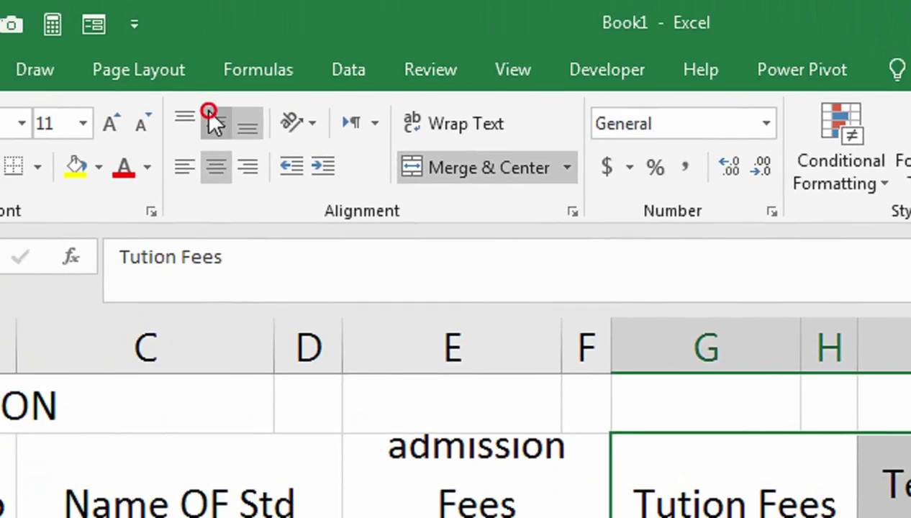
{"action": "left_click", "coordinate": [229, 124]}
{"action": "left_click", "coordinate": [229, 124]}
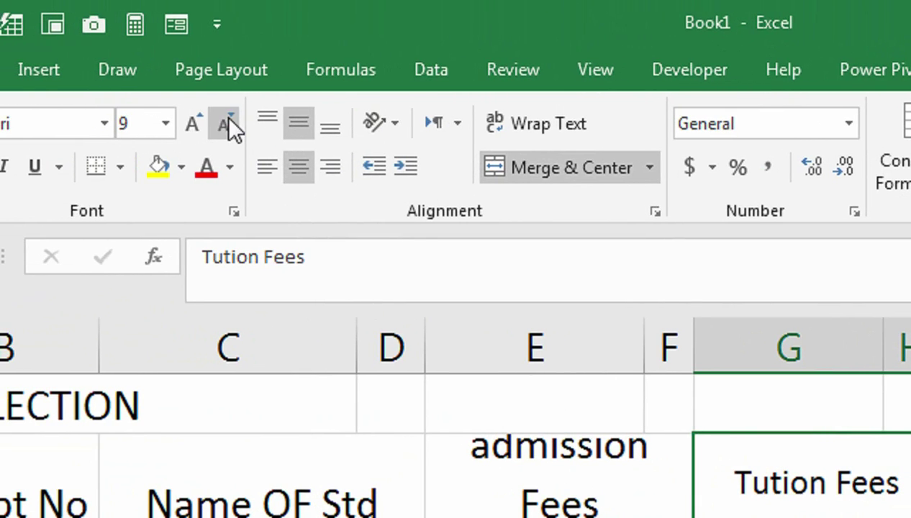
Unmerge Name OF Std and delete its spare p column D
{"action": "left_click", "coordinate": [309, 482]}
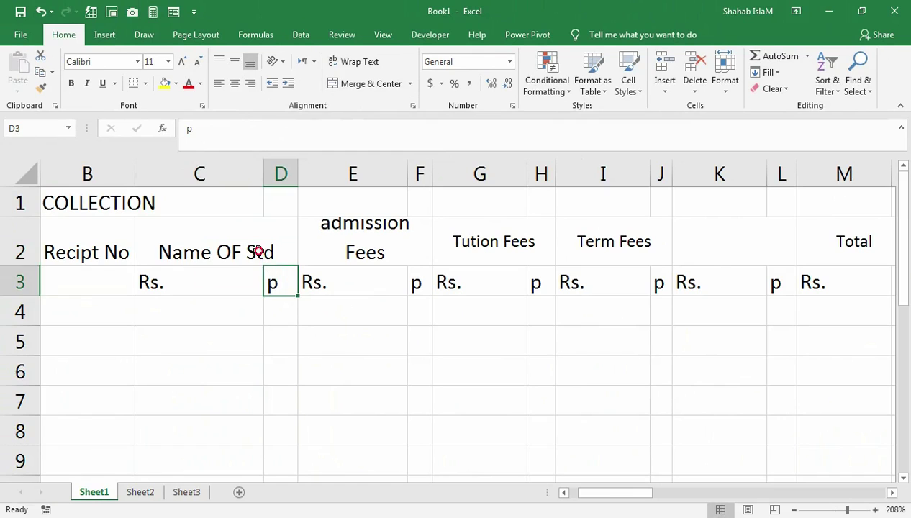
{"action": "left_click", "coordinate": [257, 251]}
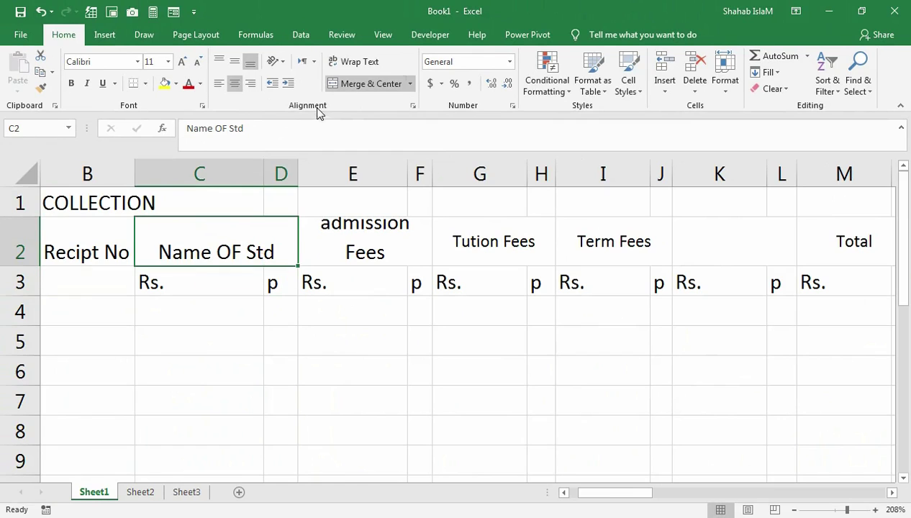
{"action": "left_click", "coordinate": [353, 85]}
{"action": "left_click", "coordinate": [285, 275]}
{"action": "left_click", "coordinate": [249, 283]}
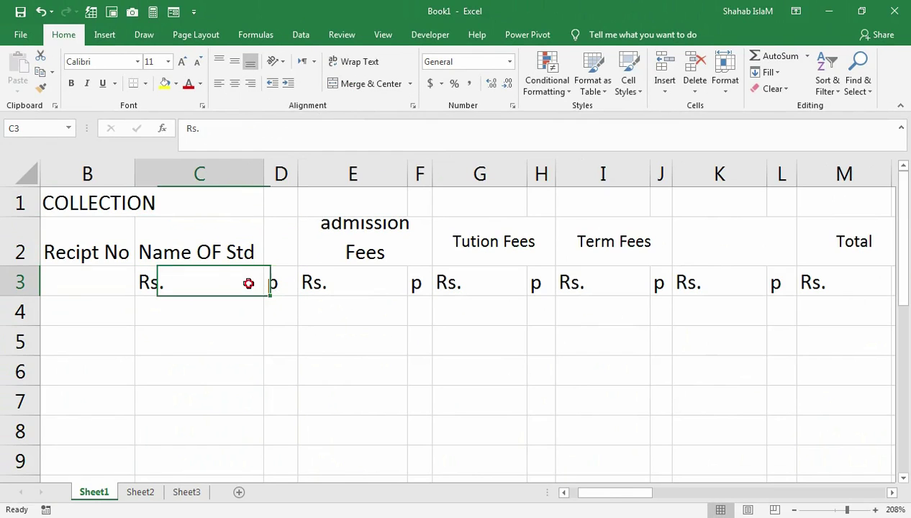
{"action": "right_click", "coordinate": [288, 174]}
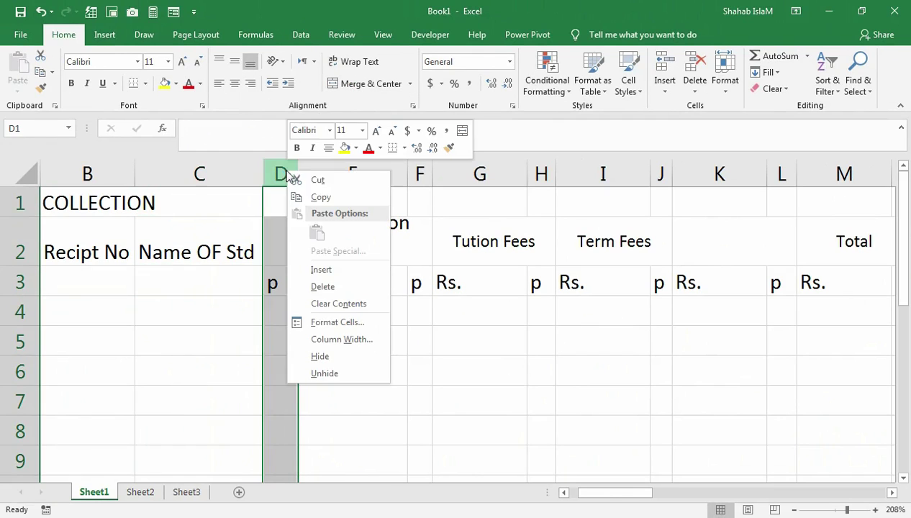
{"action": "left_click", "coordinate": [316, 286]}
Middle-align the D2:M2 headers and decrease their font size twice
{"action": "left_click_drag", "start_coordinate": [304, 239], "coordinate": [821, 241]}
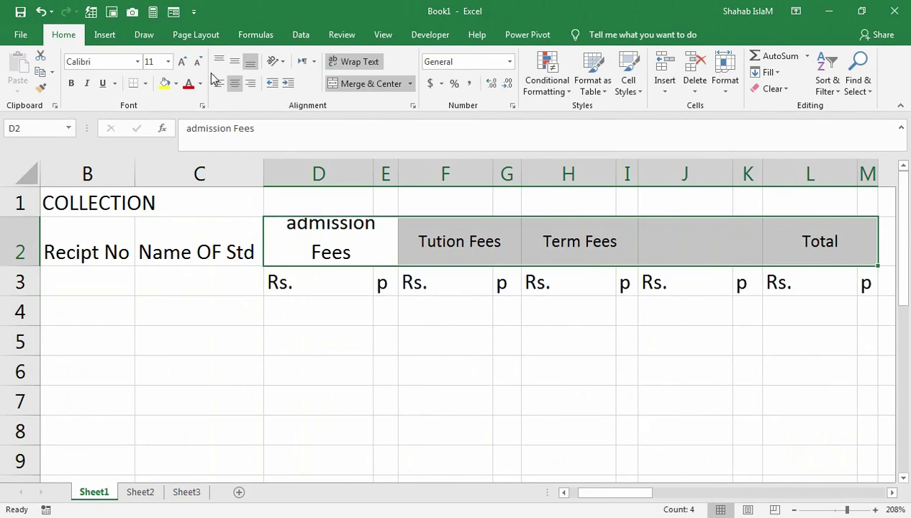
{"action": "left_click", "coordinate": [233, 63]}
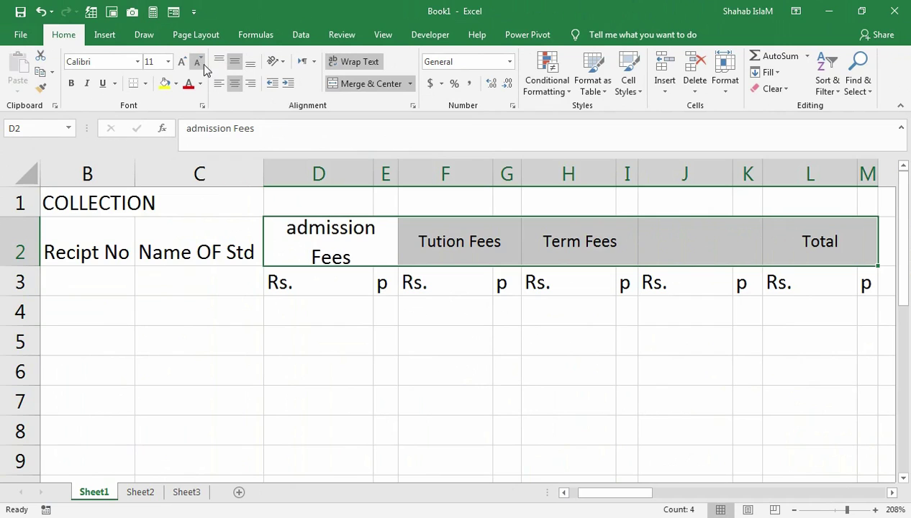
{"action": "left_click", "coordinate": [203, 65]}
{"action": "left_click", "coordinate": [203, 65]}
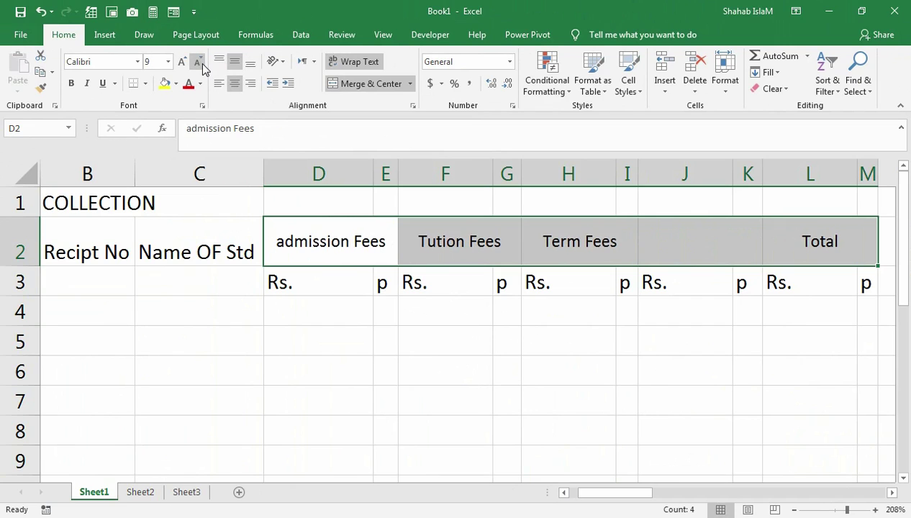
{"action": "left_click", "coordinate": [458, 259]}
{"action": "mouse_move", "coordinate": [316, 275]}
{"action": "left_mouse_down"}
{"action": "mouse_move", "coordinate": [878, 281]}
{"action": "mouse_move", "coordinate": [868, 280]}
{"action": "left_mouse_up"}
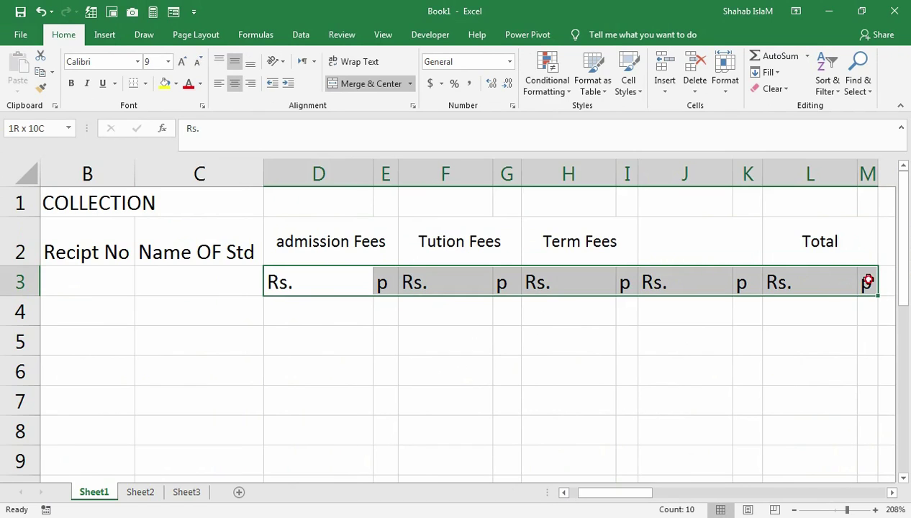
Shrink the row 3 Rs. and p labels two font sizes, keeping them left-aligned
{"action": "left_click", "coordinate": [235, 82]}
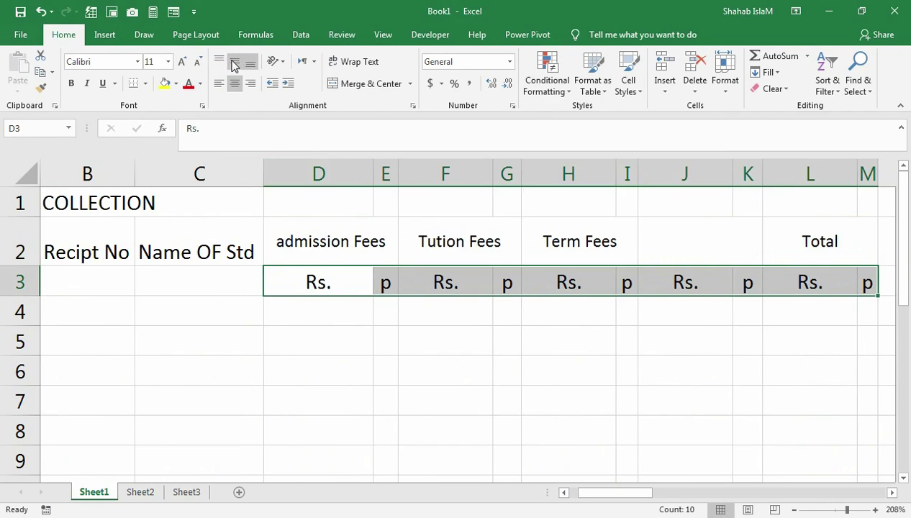
{"action": "left_click", "coordinate": [216, 85]}
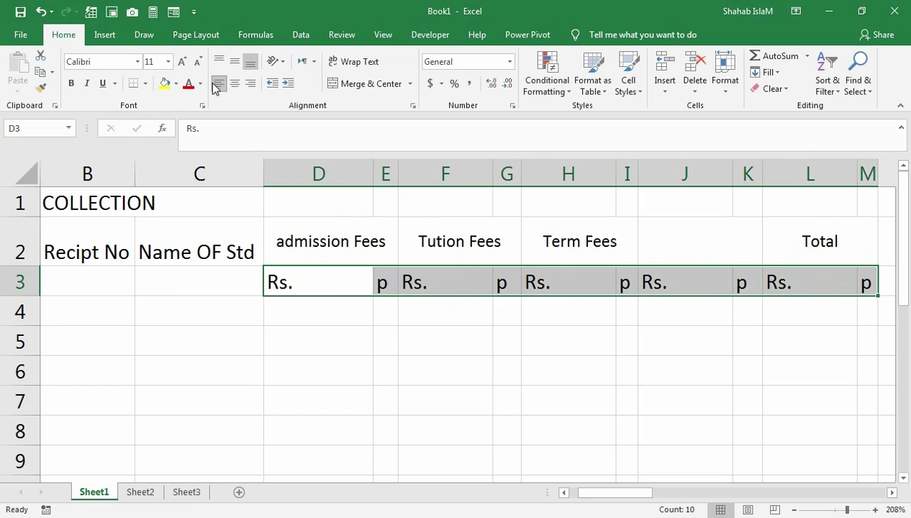
{"action": "left_click", "coordinate": [197, 63]}
{"action": "left_click", "coordinate": [197, 63]}
{"action": "left_click", "coordinate": [349, 313]}
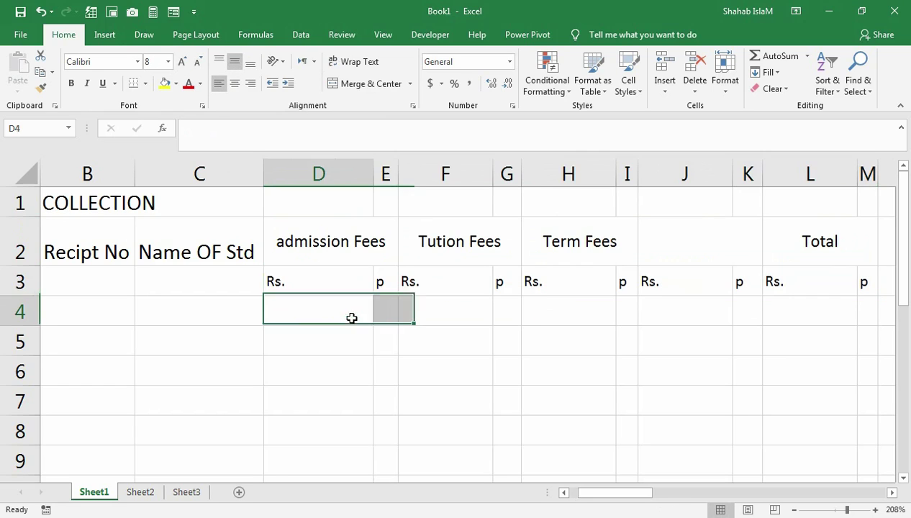
{"action": "left_click_drag", "start_coordinate": [91, 245], "coordinate": [522, 238]}
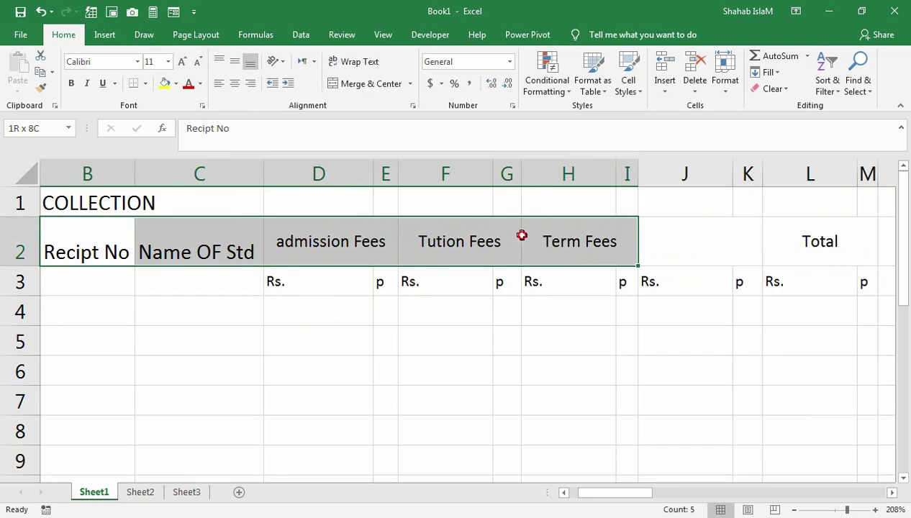
{"action": "left_click", "coordinate": [427, 274]}
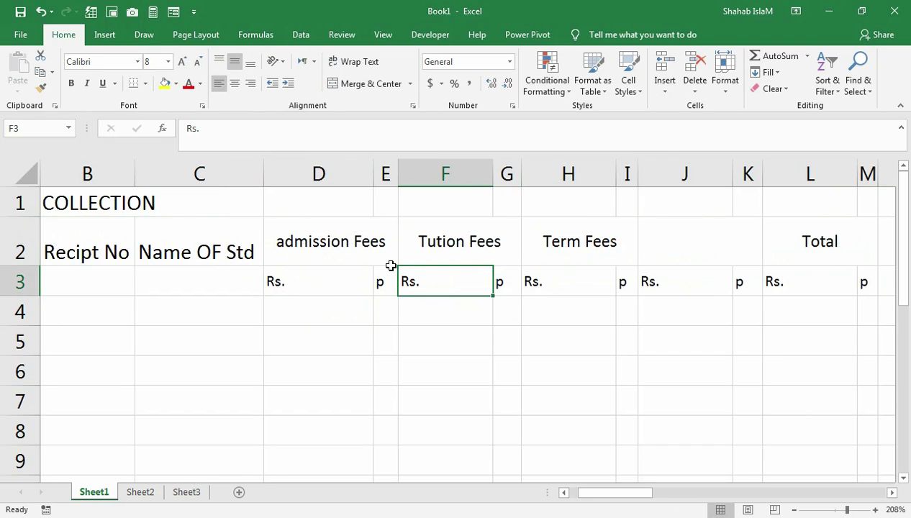
Merge Date, Recipt No and Name OF Std each across rows 2–3, middle-aligned
{"action": "mouse_move", "coordinate": [86, 252]}
{"action": "left_mouse_down"}
{"action": "mouse_move", "coordinate": [119, 248]}
{"action": "mouse_move", "coordinate": [87, 282]}
{"action": "left_mouse_up"}
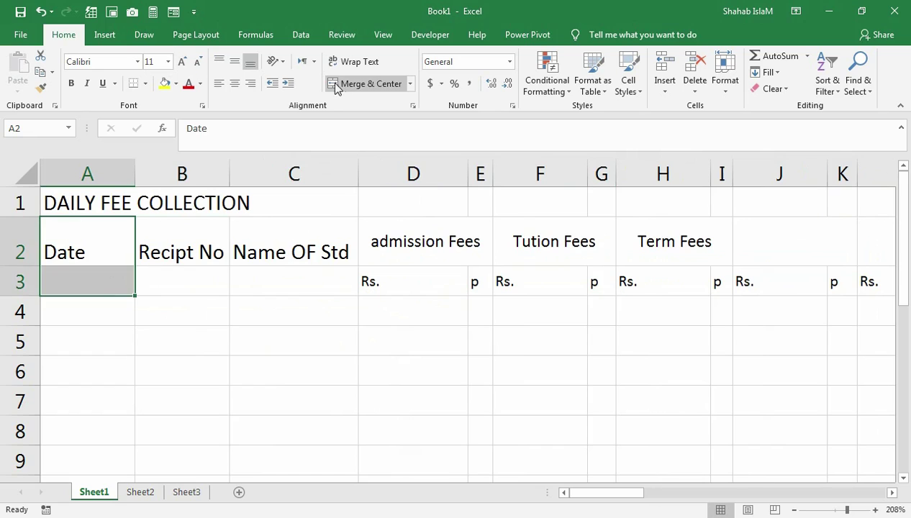
{"action": "left_click", "coordinate": [367, 83]}
{"action": "left_click", "coordinate": [233, 62]}
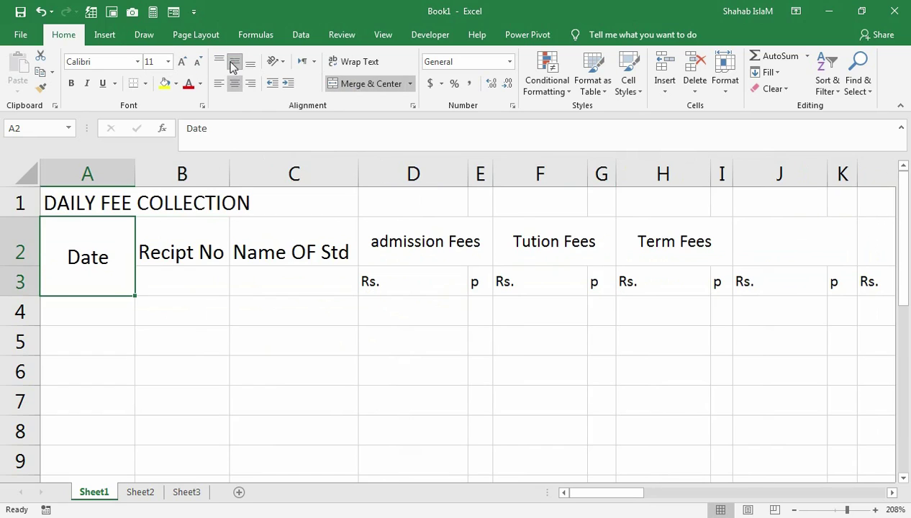
{"action": "left_click_drag", "start_coordinate": [225, 251], "coordinate": [203, 272]}
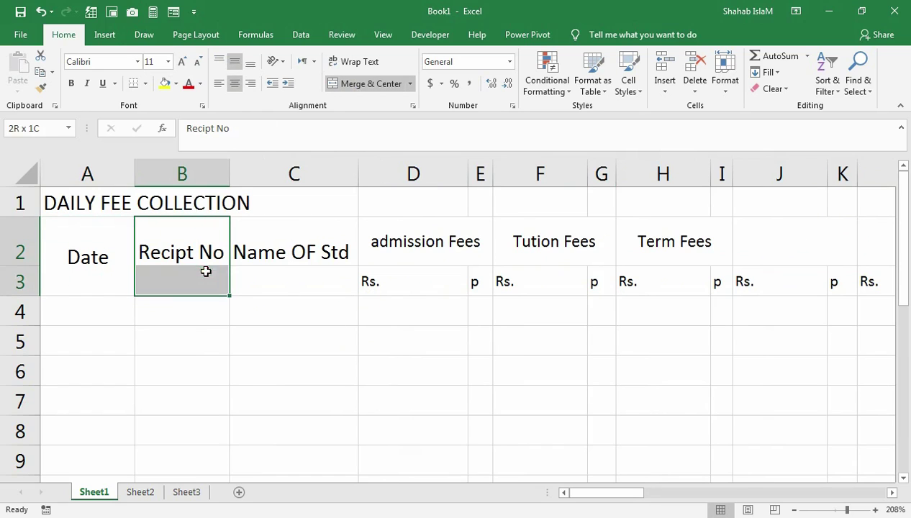
{"action": "left_click", "coordinate": [363, 83]}
{"action": "left_click", "coordinate": [235, 62]}
{"action": "left_click_drag", "start_coordinate": [286, 256], "coordinate": [288, 282]}
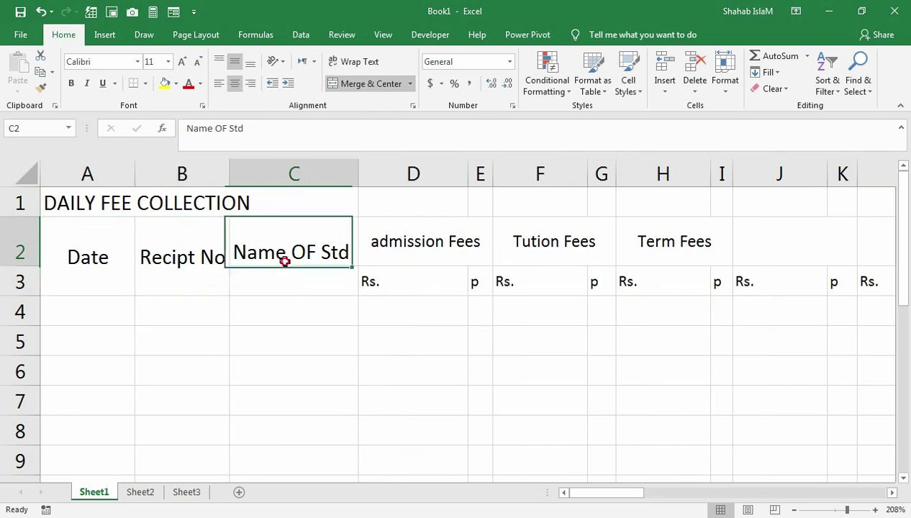
{"action": "left_click", "coordinate": [359, 79]}
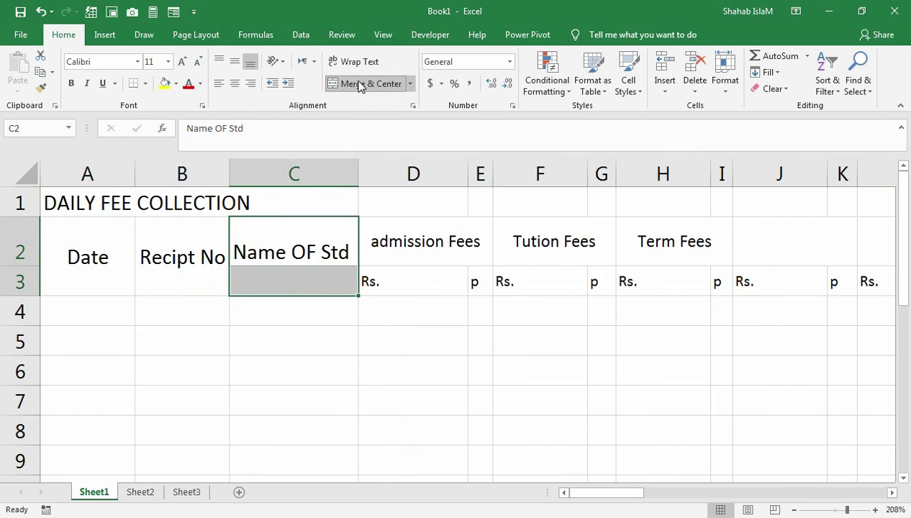
{"action": "left_click", "coordinate": [235, 62]}
Give the merged Date heading A2:A3 a thick outside border
{"action": "left_click", "coordinate": [126, 249]}
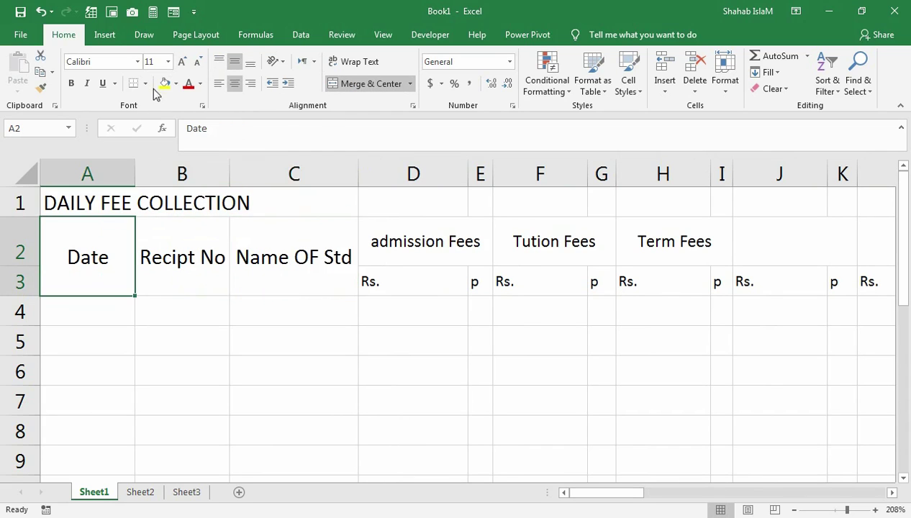
{"action": "left_click", "coordinate": [146, 83]}
{"action": "left_click", "coordinate": [167, 238]}
{"action": "left_click", "coordinate": [177, 244]}
Box the admission, Tution, Term, J2:K3 and Total fee blocks with thick outline borders
{"action": "left_click", "coordinate": [244, 249]}
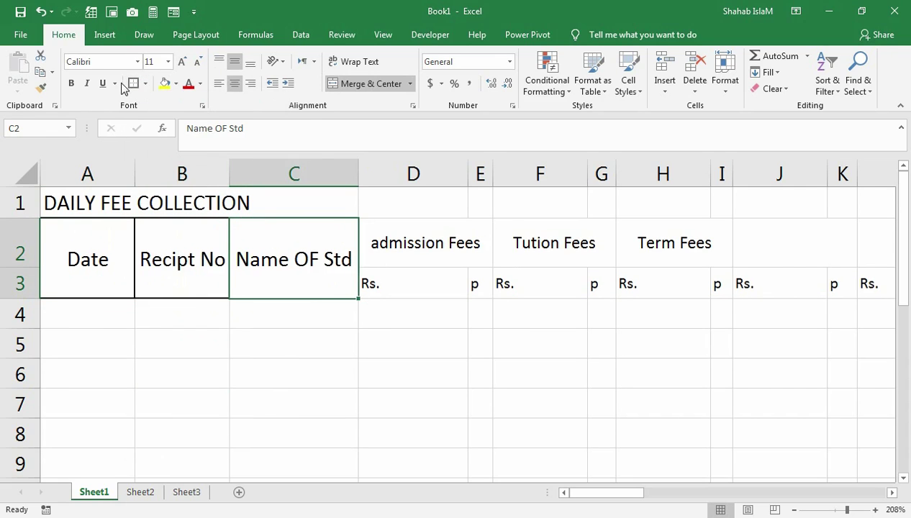
{"action": "left_click_drag", "start_coordinate": [420, 253], "coordinate": [423, 281]}
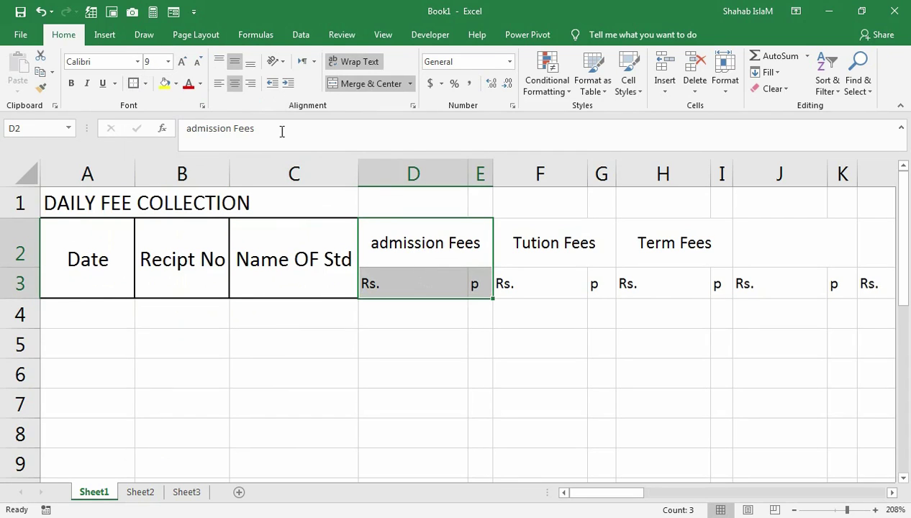
{"action": "left_click_drag", "start_coordinate": [513, 242], "coordinate": [564, 276]}
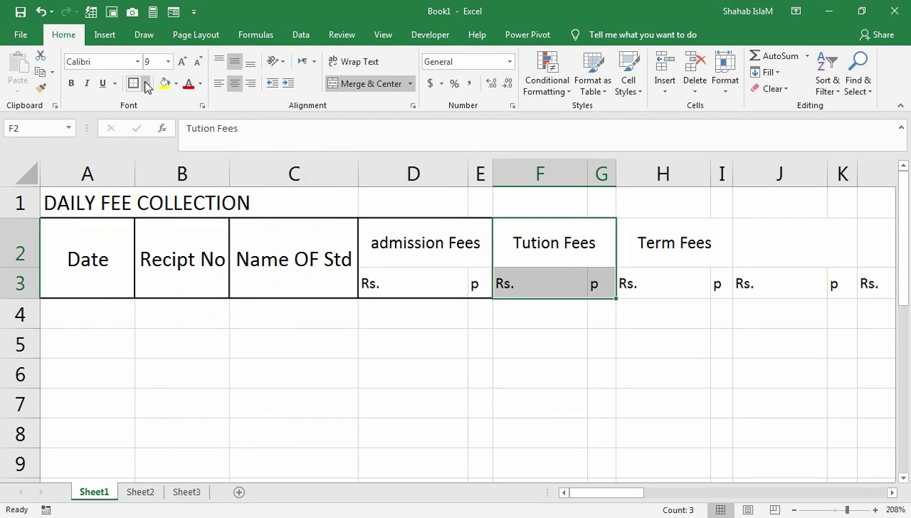
{"action": "left_click_drag", "start_coordinate": [623, 242], "coordinate": [636, 279]}
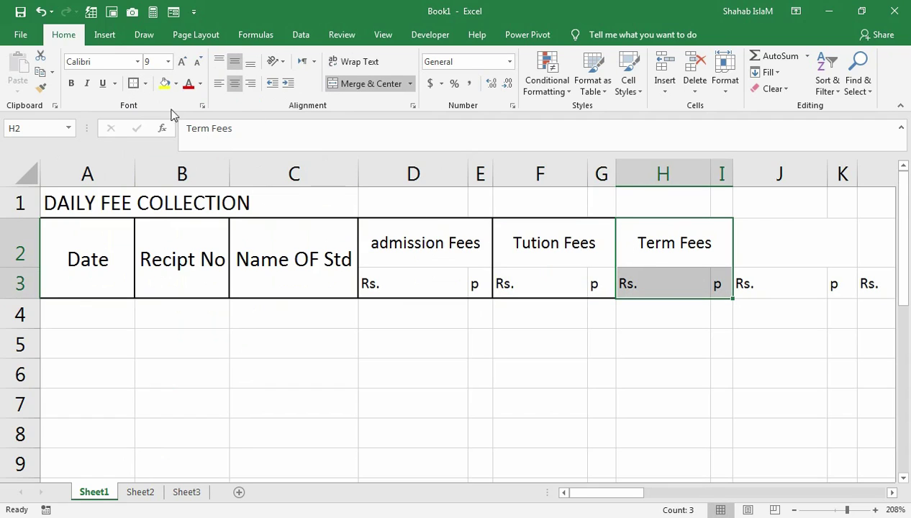
{"action": "mouse_move", "coordinate": [764, 248]}
{"action": "left_mouse_down"}
{"action": "mouse_move", "coordinate": [775, 270]}
{"action": "mouse_move", "coordinate": [835, 281]}
{"action": "left_mouse_up"}
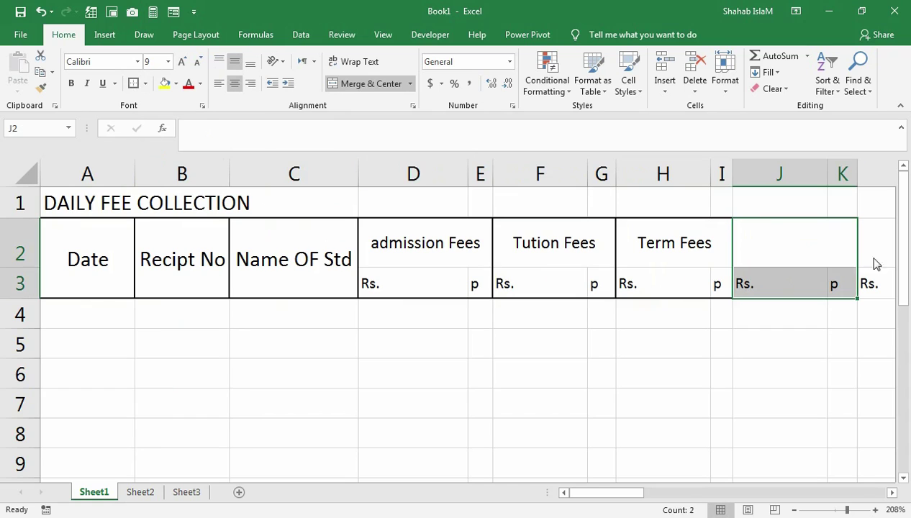
{"action": "mouse_move", "coordinate": [883, 252]}
{"action": "left_mouse_down"}
{"action": "mouse_move", "coordinate": [753, 249]}
{"action": "mouse_move", "coordinate": [716, 269]}
{"action": "left_mouse_up"}
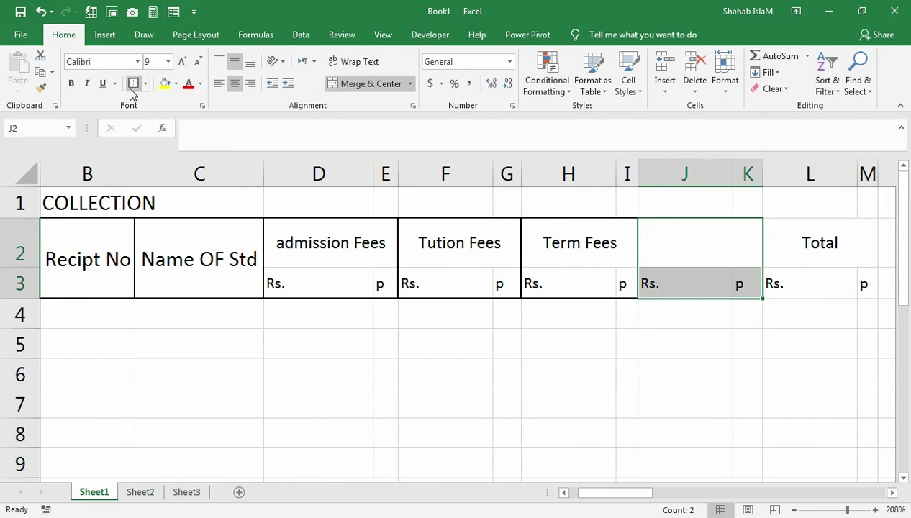
{"action": "left_click", "coordinate": [730, 274]}
{"action": "left_click_drag", "start_coordinate": [805, 231], "coordinate": [844, 271]}
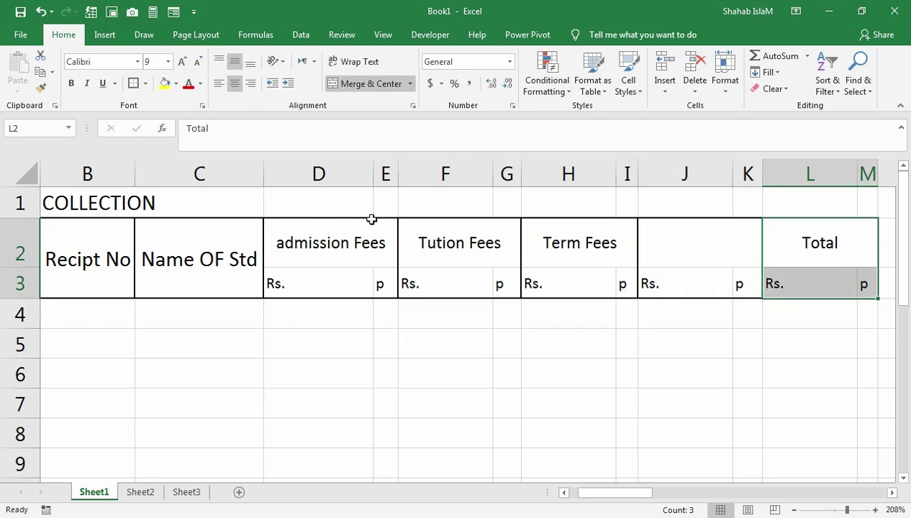
{"action": "left_click", "coordinate": [592, 314]}
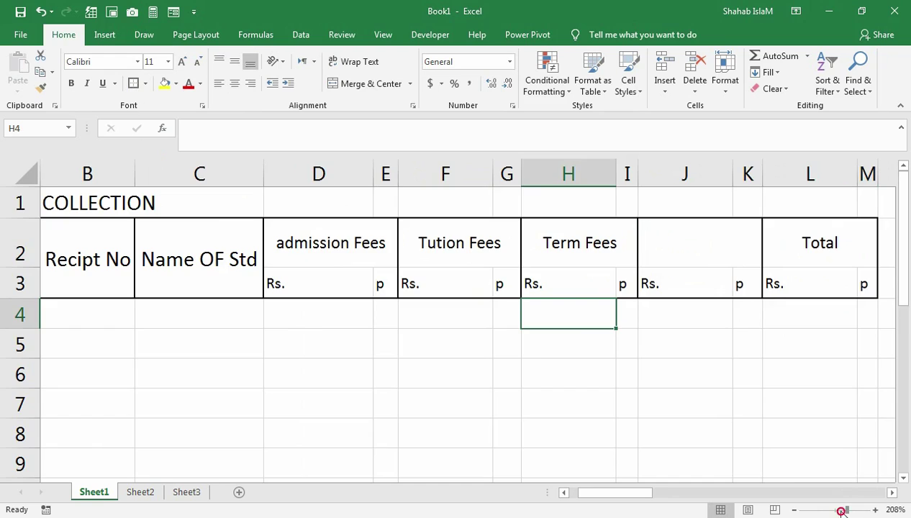
Select the empty body range A4:M13 beneath the header
{"action": "left_click_drag", "start_coordinate": [841, 511], "coordinate": [838, 510]}
{"action": "left_click", "coordinate": [600, 356]}
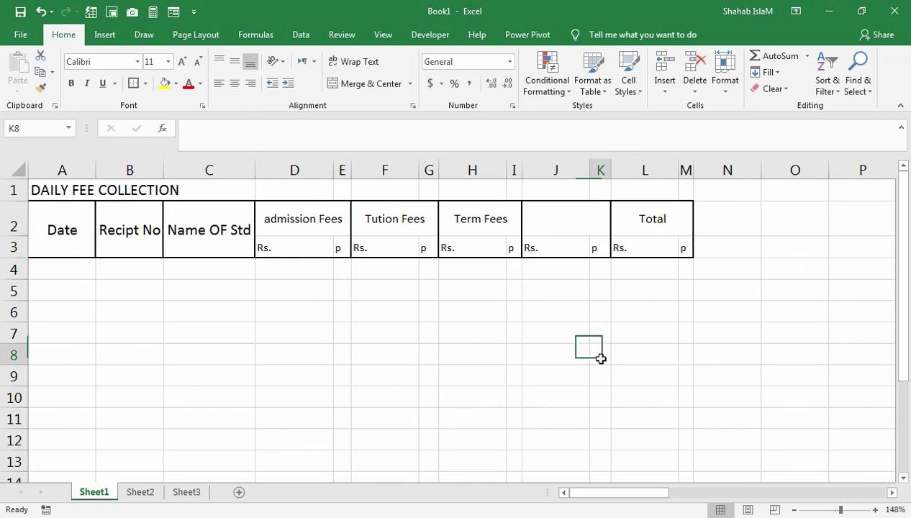
{"action": "left_click", "coordinate": [60, 274]}
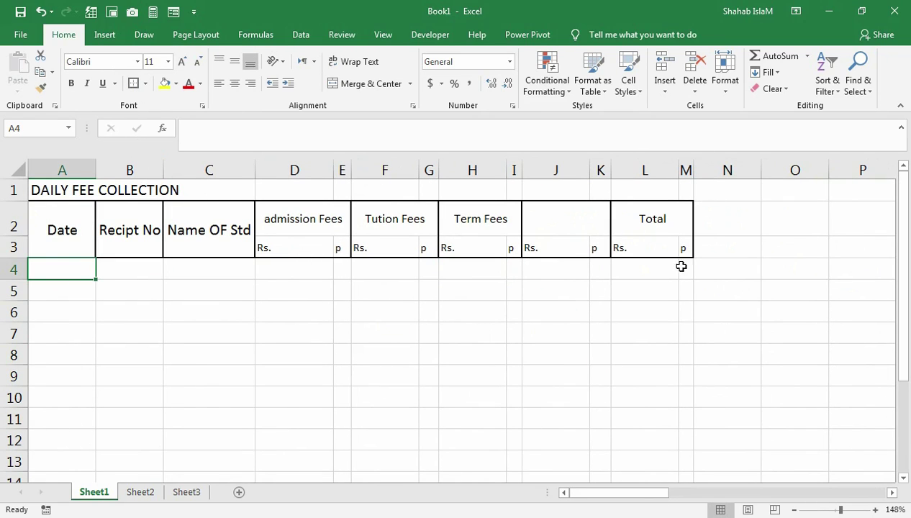
{"action": "left_click_drag", "start_coordinate": [681, 267], "coordinate": [22, 464]}
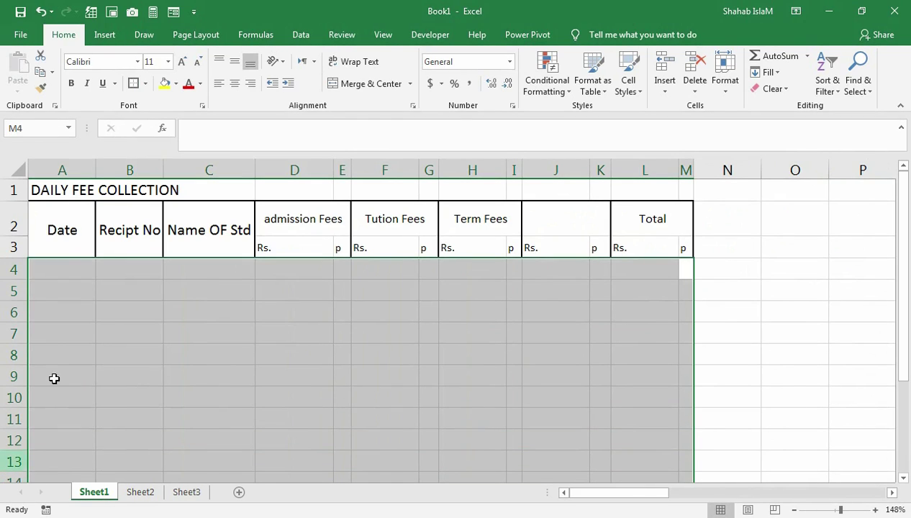
Apply All Borders to every cell in A4:M13
{"action": "left_click", "coordinate": [146, 83]}
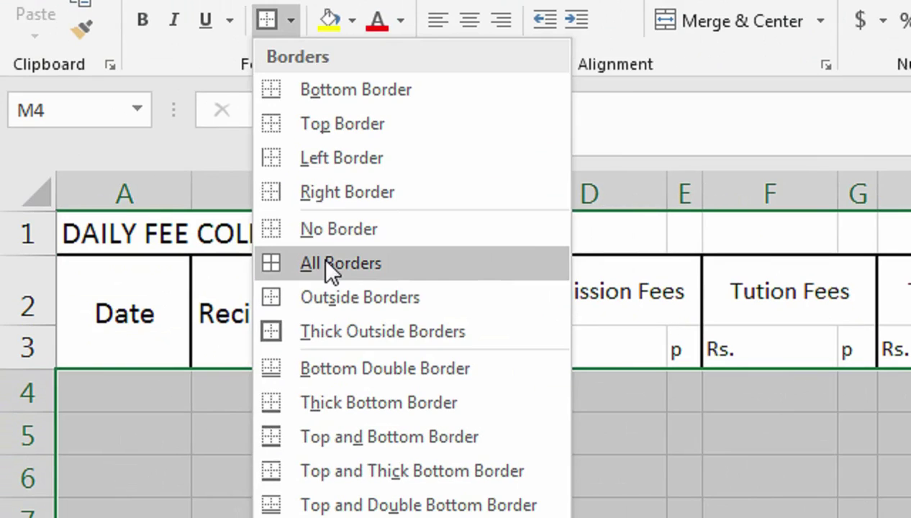
{"action": "left_click", "coordinate": [159, 204]}
{"action": "left_click", "coordinate": [403, 398]}
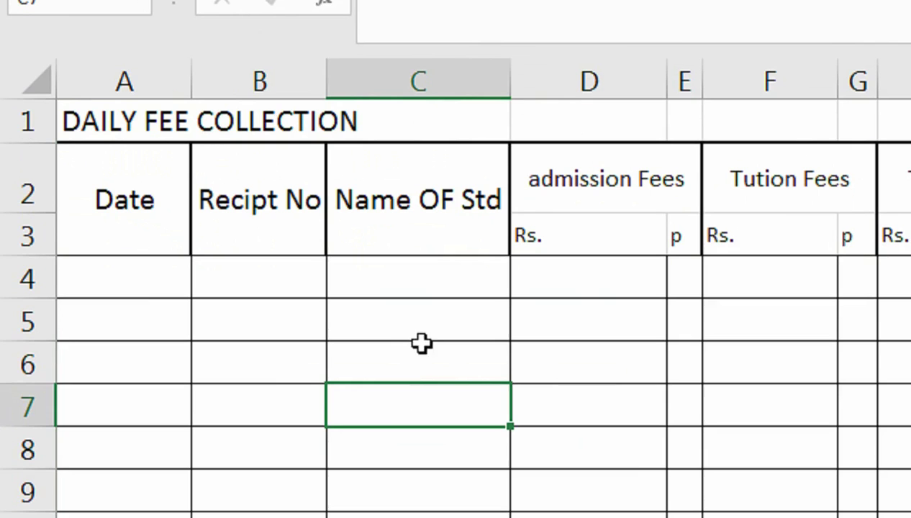
Draw an outside border around the header rows A2:M3
{"action": "left_click", "coordinate": [513, 291]}
{"action": "left_click_drag", "start_coordinate": [165, 235], "coordinate": [827, 237]}
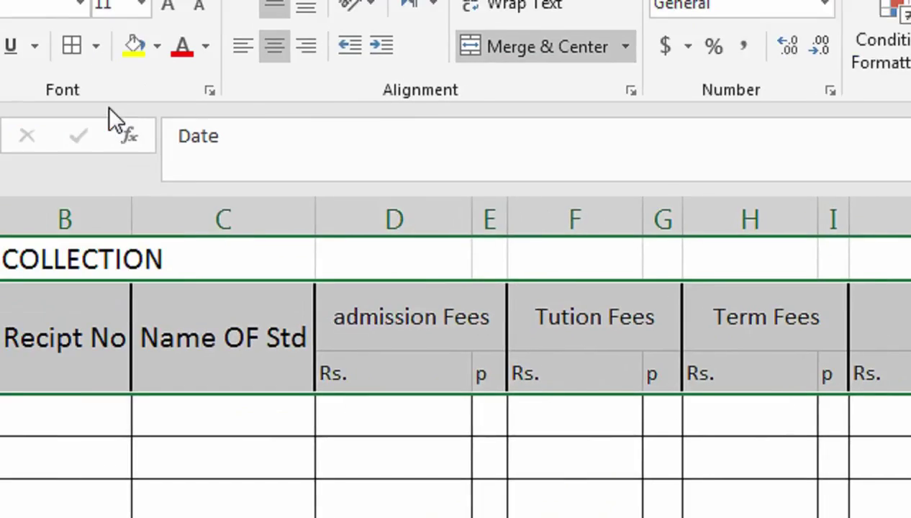
{"action": "left_click", "coordinate": [96, 46]}
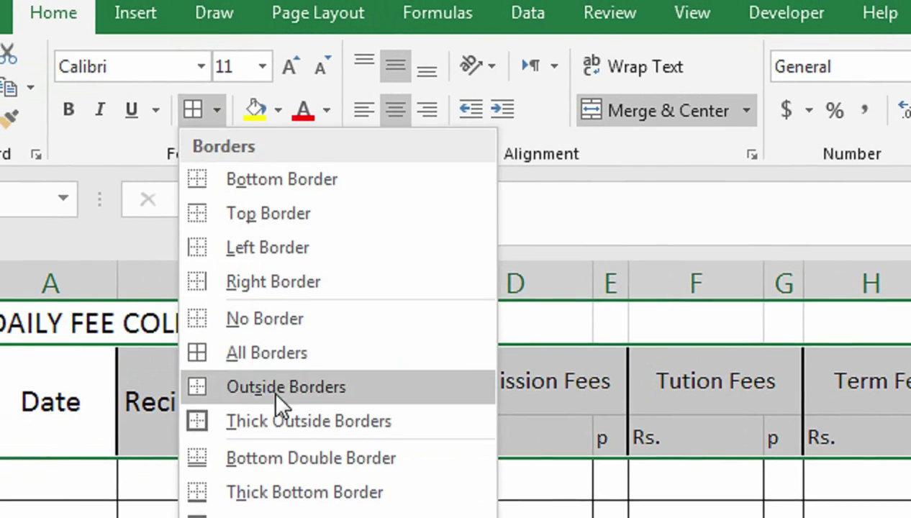
{"action": "left_click", "coordinate": [161, 335]}
{"action": "left_click", "coordinate": [247, 457]}
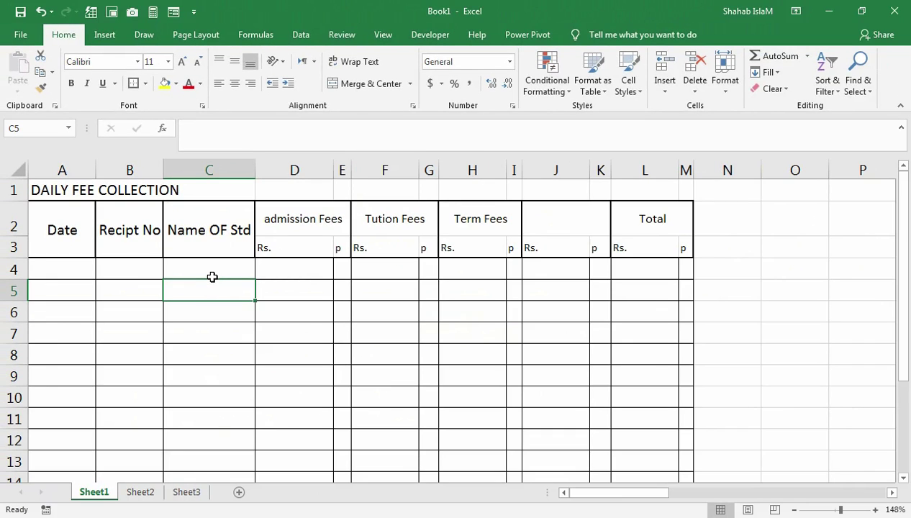
Make the fee headings in D2:M3 bold
{"action": "left_click_drag", "start_coordinate": [43, 230], "coordinate": [176, 216]}
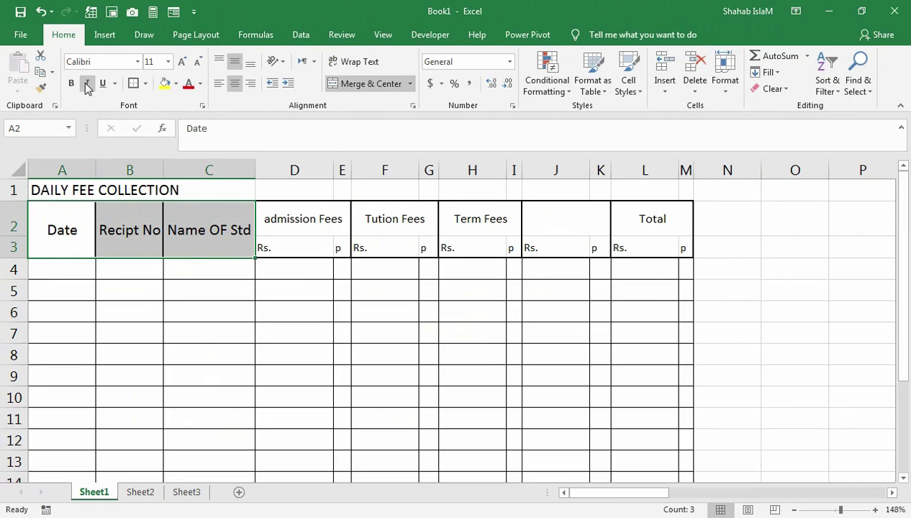
{"action": "left_click_drag", "start_coordinate": [310, 209], "coordinate": [640, 246]}
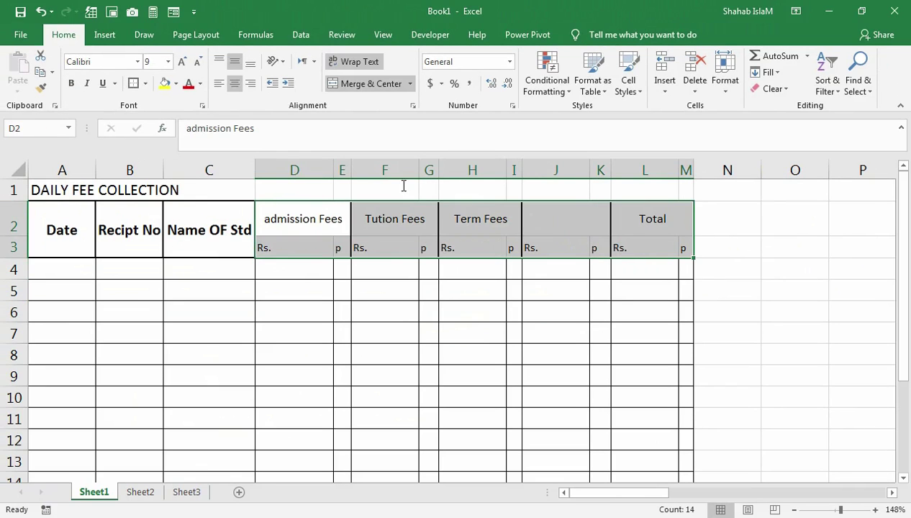
{"action": "left_click", "coordinate": [71, 84]}
Merge and centre the DAILY FEE COLLECTION title across A1:M1, bold and larger
{"action": "left_click", "coordinate": [144, 198]}
{"action": "left_click_drag", "start_coordinate": [67, 189], "coordinate": [507, 189]}
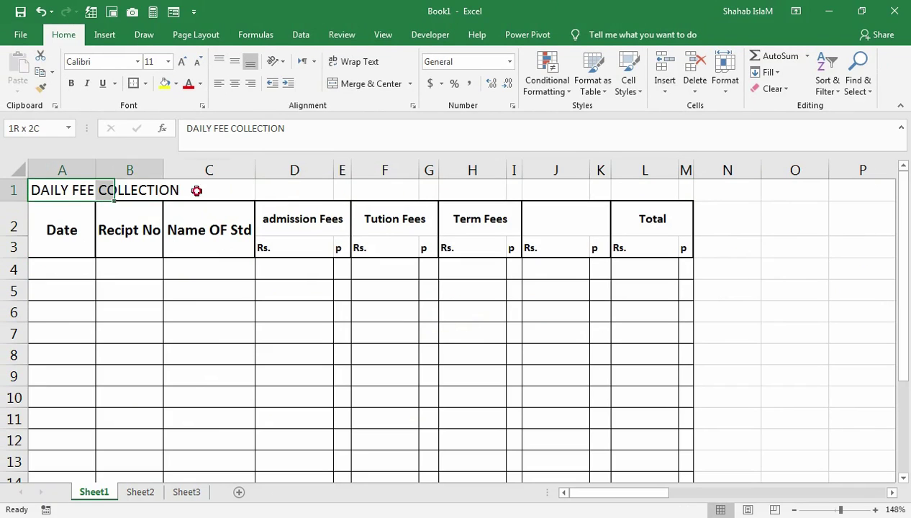
{"action": "left_click_drag", "start_coordinate": [685, 190], "coordinate": [78, 180]}
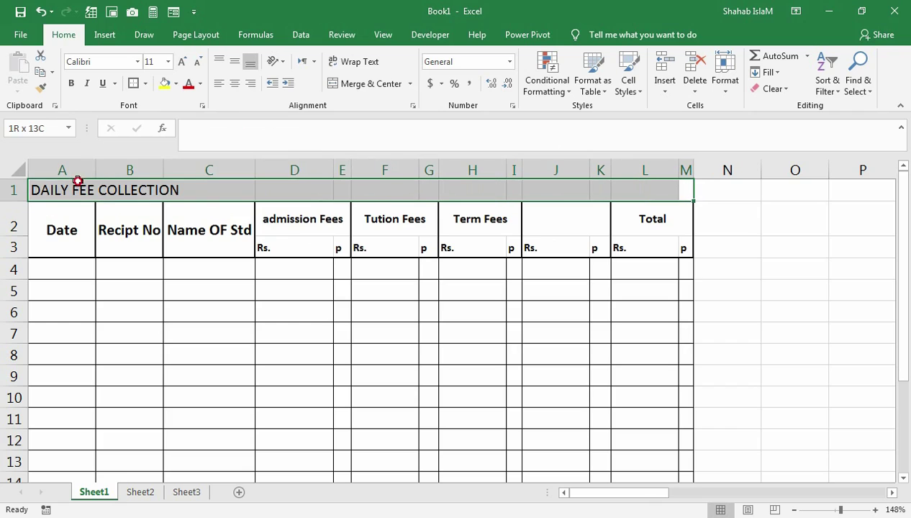
{"action": "left_click", "coordinate": [373, 83]}
{"action": "left_click", "coordinate": [71, 84]}
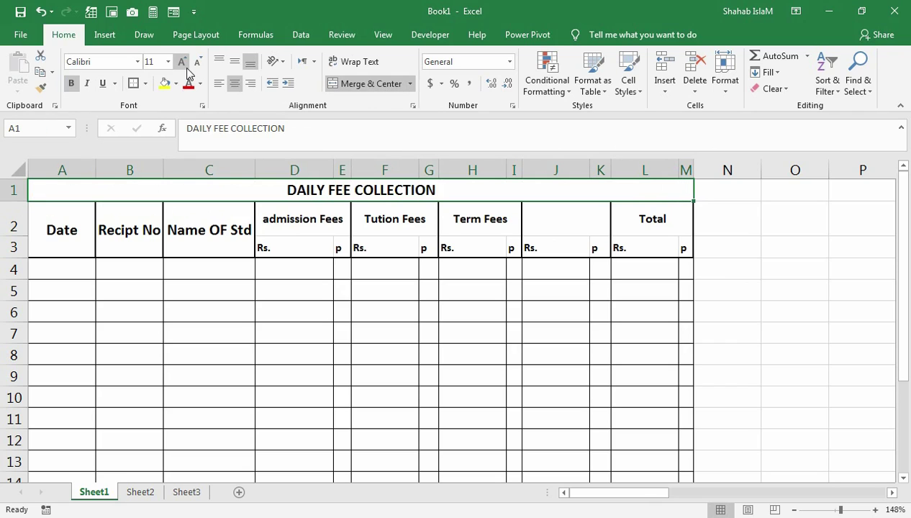
{"action": "left_click", "coordinate": [183, 63]}
{"action": "left_click", "coordinate": [183, 63]}
{"action": "left_click", "coordinate": [183, 62]}
{"action": "left_click", "coordinate": [224, 381]}
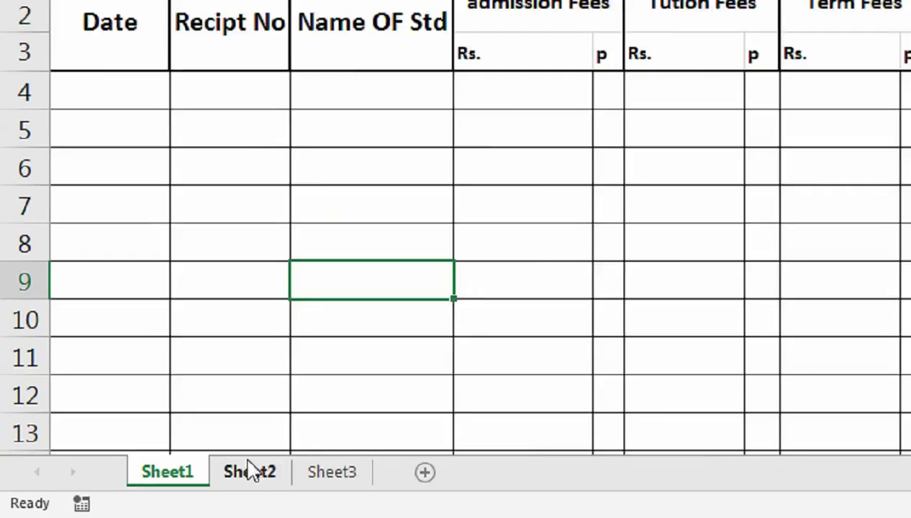
On Sheet2, make rows 2–3 taller and narrow columns A–F
{"action": "left_click", "coordinate": [141, 491]}
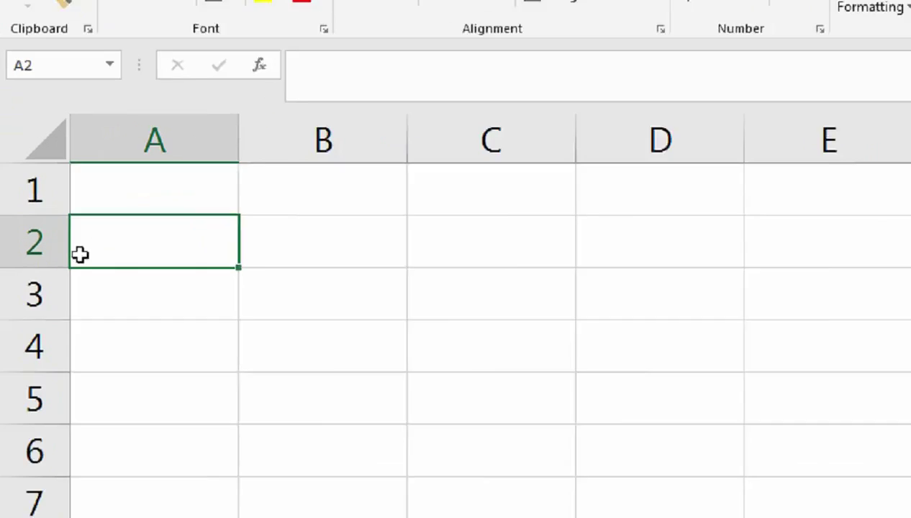
{"action": "mouse_move", "coordinate": [29, 238]}
{"action": "left_mouse_down"}
{"action": "mouse_move", "coordinate": [28, 266]}
{"action": "mouse_move", "coordinate": [69, 309]}
{"action": "mouse_move", "coordinate": [86, 310]}
{"action": "left_mouse_up"}
{"action": "left_click_drag", "start_coordinate": [216, 259], "coordinate": [204, 363]}
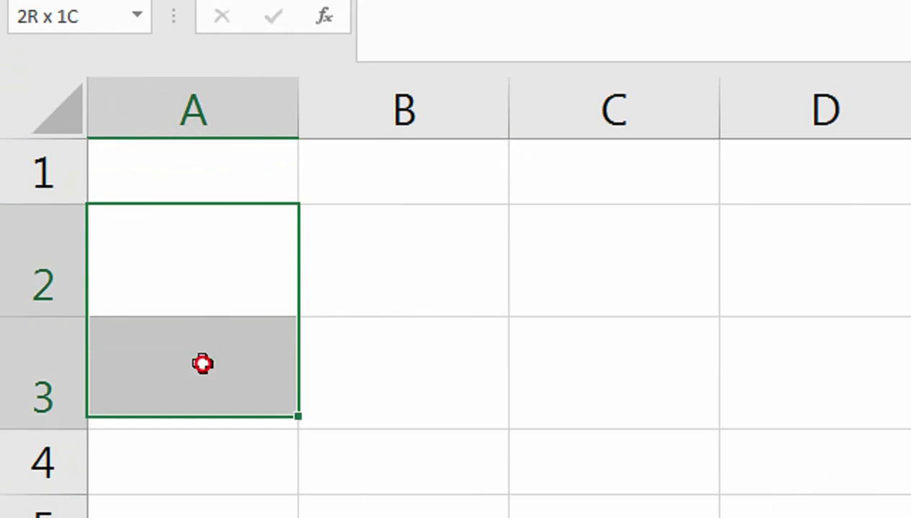
{"action": "left_click_drag", "start_coordinate": [299, 128], "coordinate": [238, 143]}
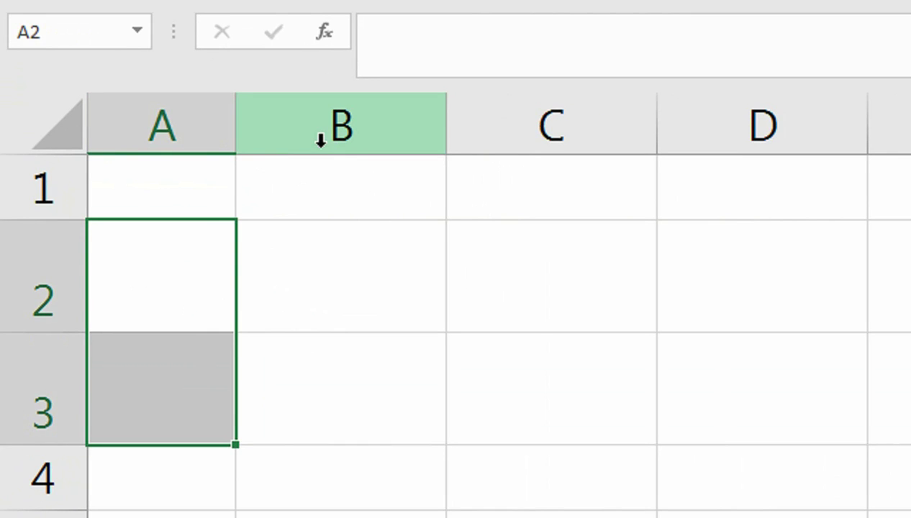
{"action": "mouse_move", "coordinate": [173, 129]}
{"action": "left_mouse_down"}
{"action": "mouse_move", "coordinate": [695, 183]}
{"action": "mouse_move", "coordinate": [675, 156]}
{"action": "mouse_move", "coordinate": [560, 165]}
{"action": "left_mouse_up"}
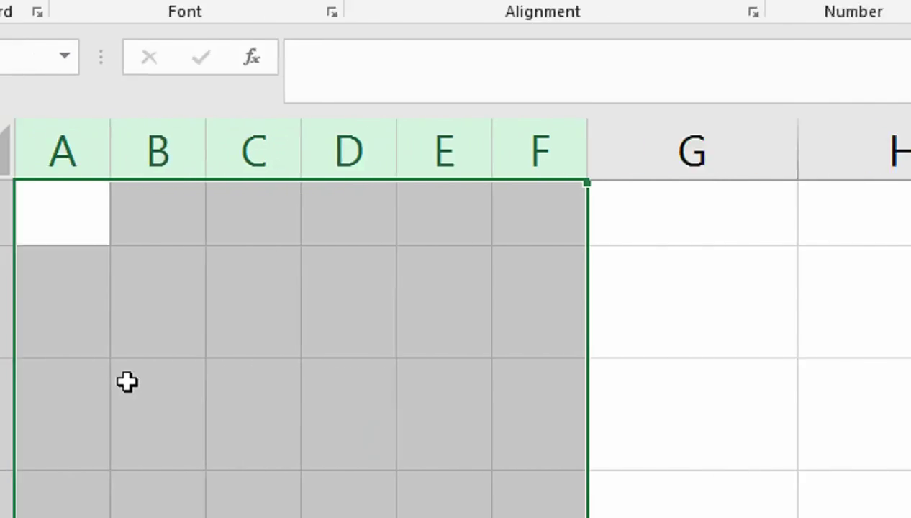
Merge A2:A3 and fill the merged cell across to column F
{"action": "left_click_drag", "start_coordinate": [156, 335], "coordinate": [151, 390]}
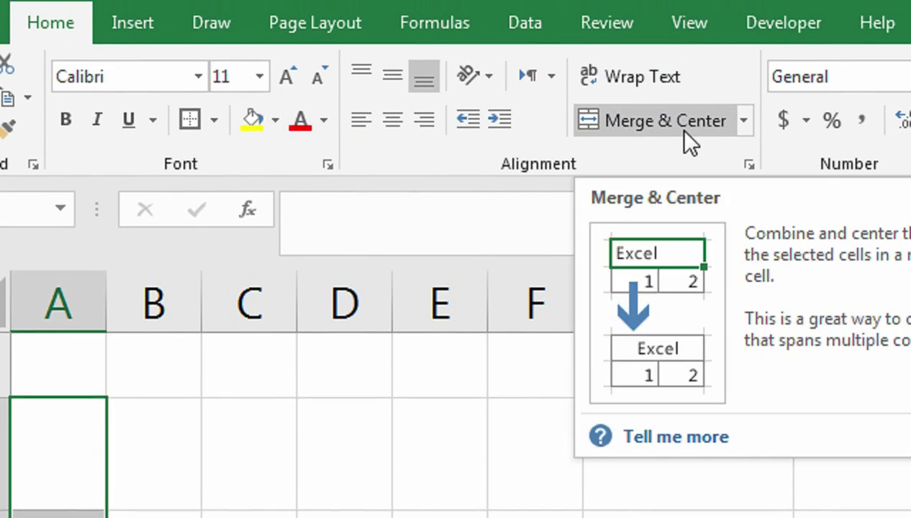
{"action": "left_click", "coordinate": [677, 128]}
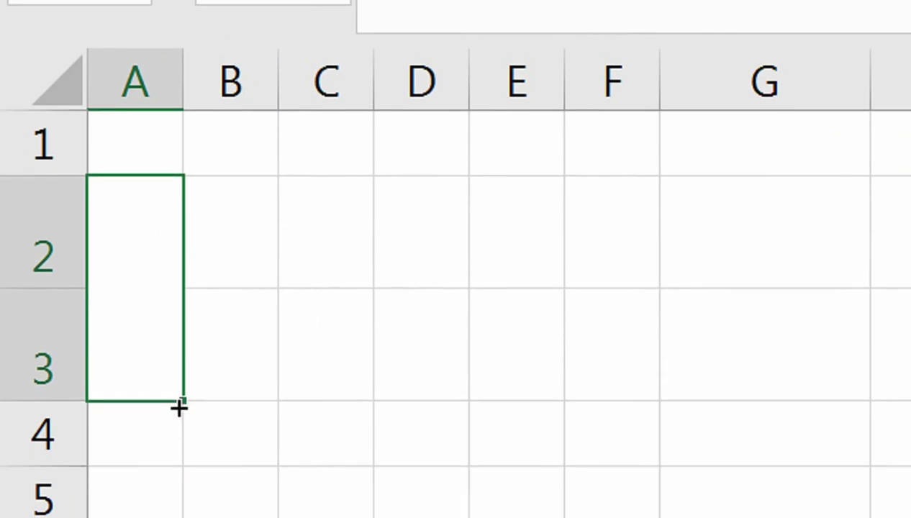
{"action": "left_click_drag", "start_coordinate": [182, 403], "coordinate": [623, 380]}
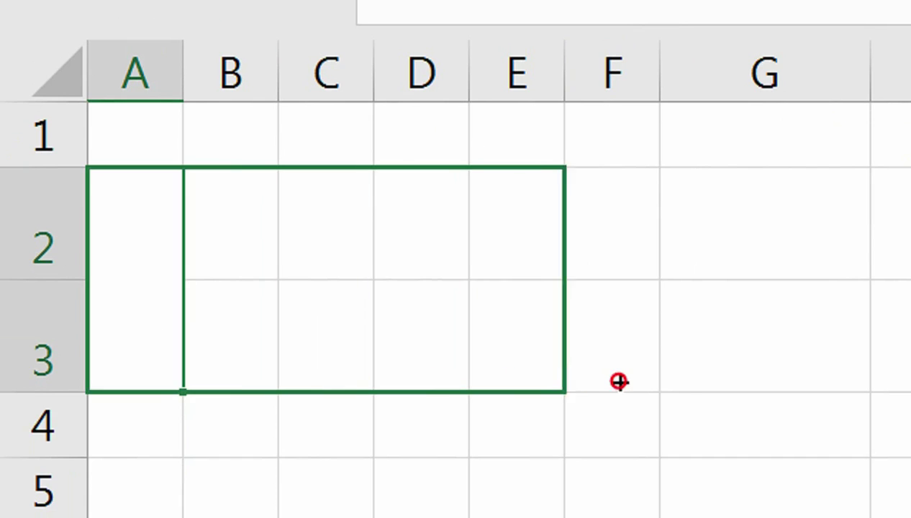
{"action": "left_click", "coordinate": [608, 249]}
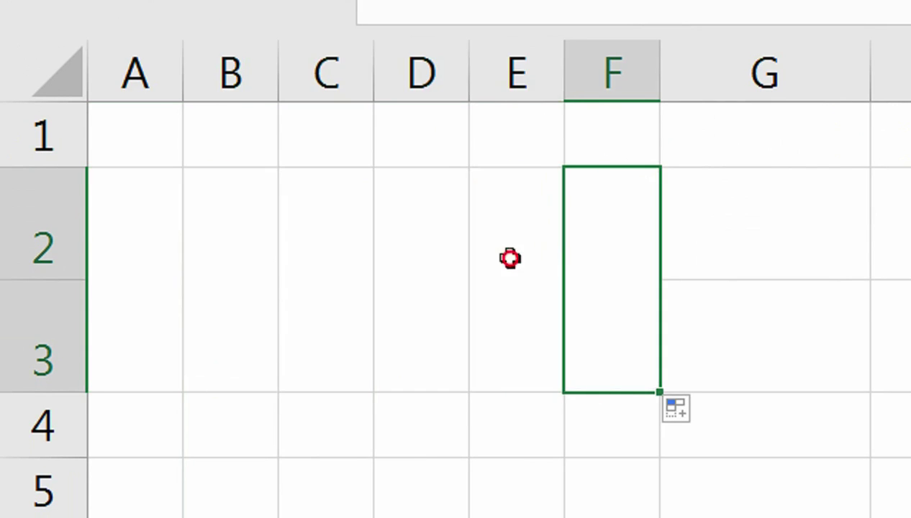
{"action": "left_click", "coordinate": [508, 260]}
{"action": "left_click", "coordinate": [409, 291]}
{"action": "left_click", "coordinate": [329, 290]}
{"action": "left_click", "coordinate": [223, 280]}
{"action": "left_click", "coordinate": [121, 277]}
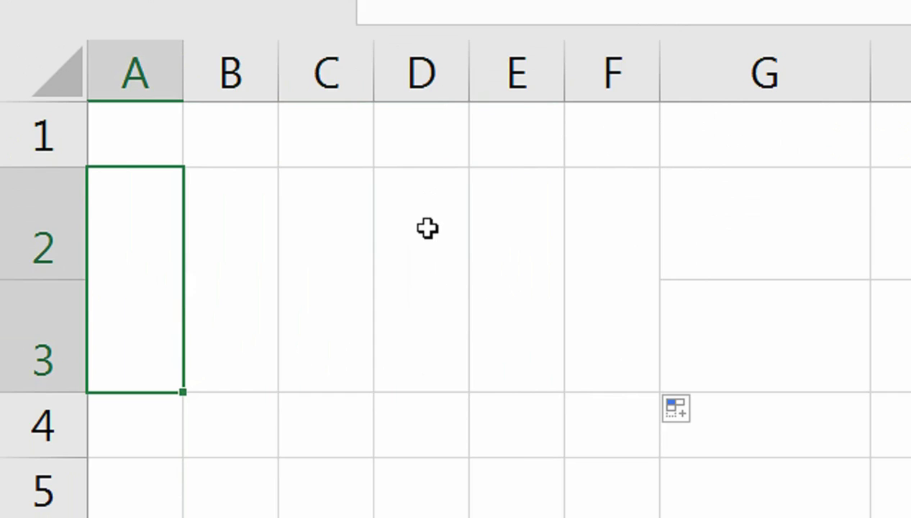
Enter headings 'regiter No', 'ArrerNo.' and 'CurrentMonth Fee Rec' in columns A–C
{"action": "type", "text": "regiter no"}
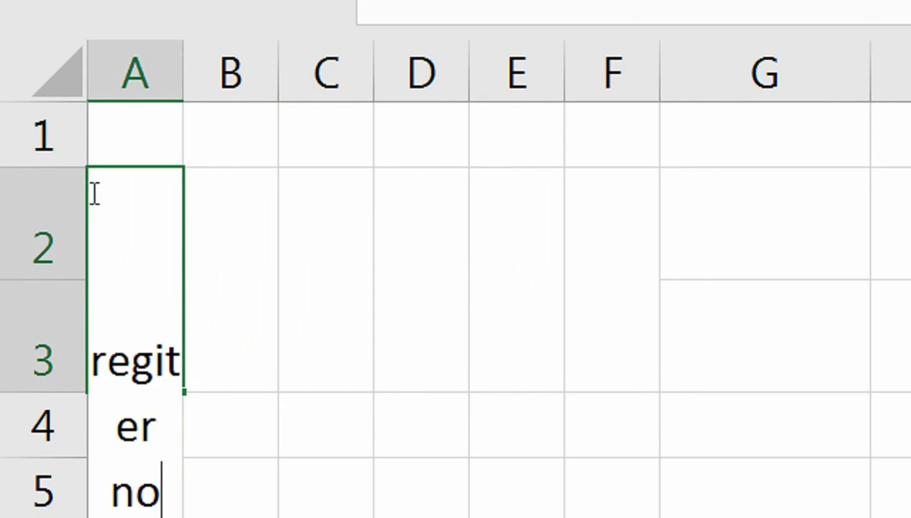
{"action": "key", "text": "BackSpace"}
{"action": "key", "text": "BackSpace"}
{"action": "type", "text": "N"}
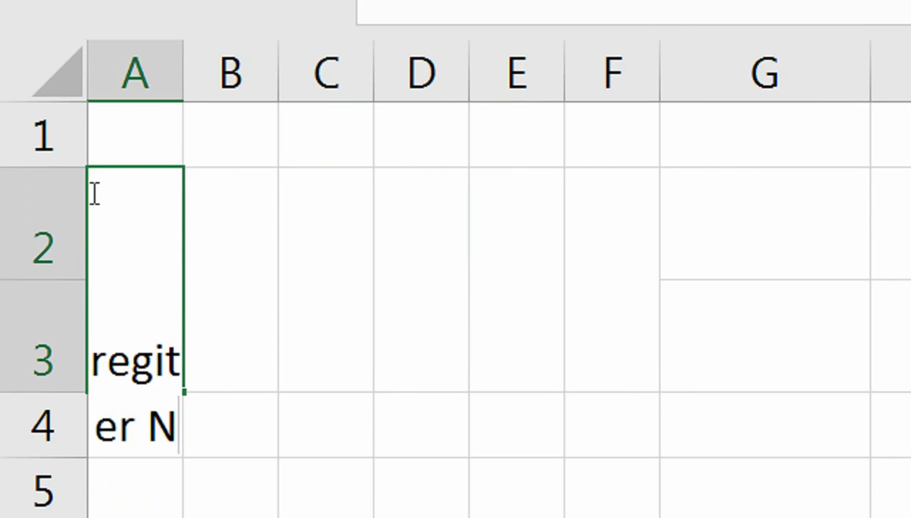
{"action": "key", "text": "Return"}
{"action": "left_click", "coordinate": [92, 192]}
{"action": "key", "text": "Tab"}
{"action": "type", "text": "ArrerNo."}
{"action": "key", "text": "Return"}
{"action": "key", "text": "Up"}
{"action": "key", "text": "Tab"}
{"action": "type", "text": "Current"}
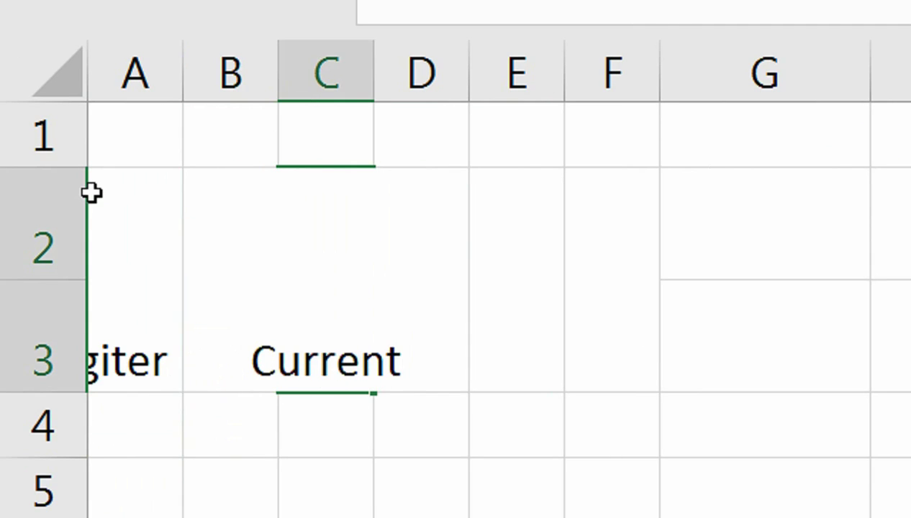
{"action": "type", "text": " Mo"}
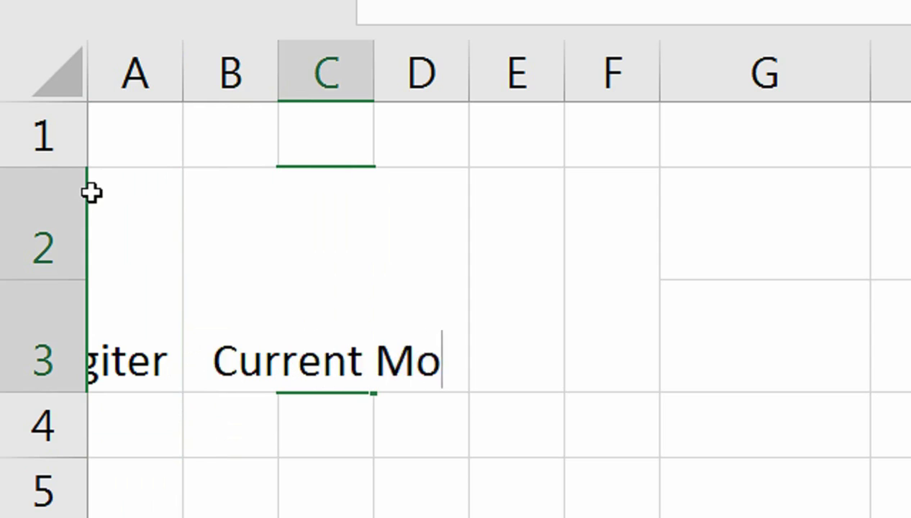
{"action": "type", "text": "nth Fee Rec"}
{"action": "key", "text": "Return"}
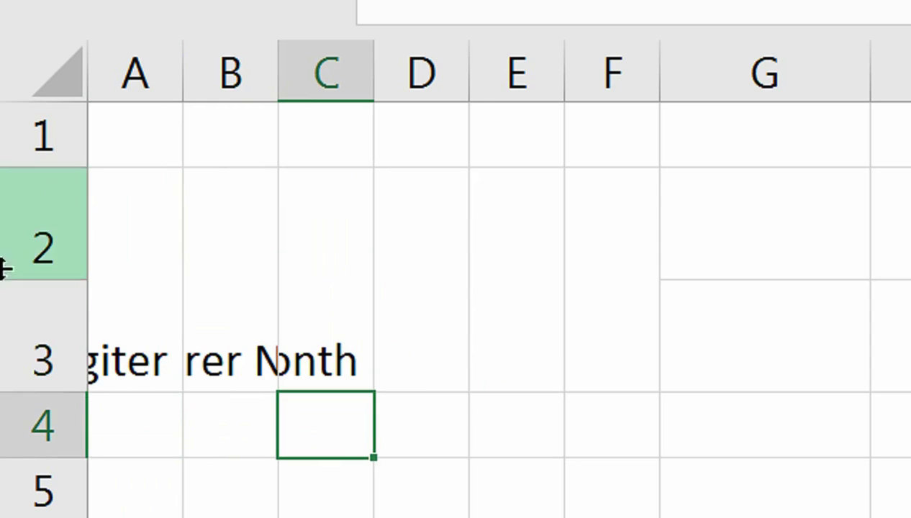
Enter 'Date Of Recipet' in D2 and 'Teacher's Sign' in E2
{"action": "left_click", "coordinate": [447, 269]}
{"action": "type", "text": "D"}
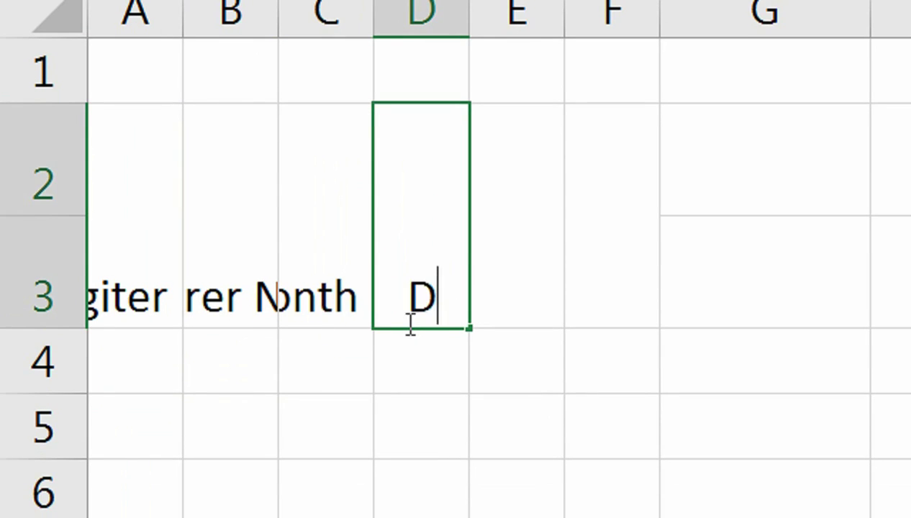
{"action": "type", "text": "ate Of Recipe"}
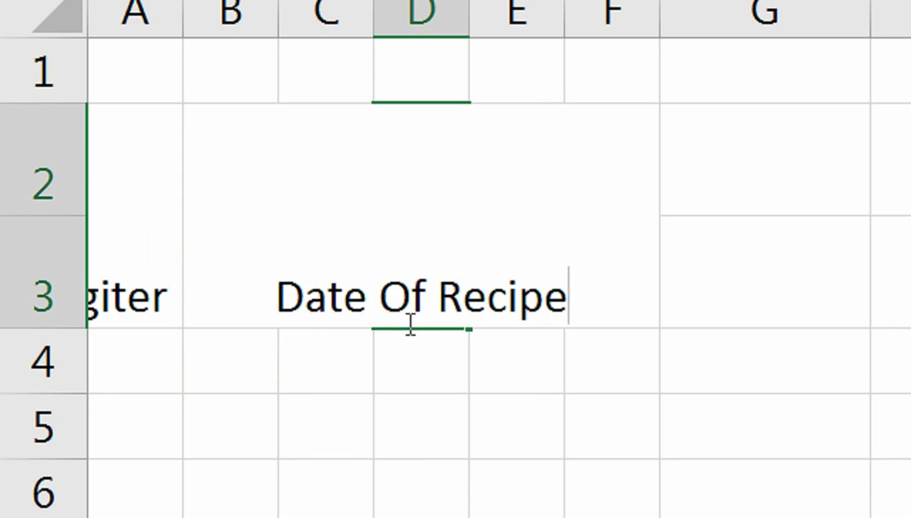
{"action": "type", "text": "t"}
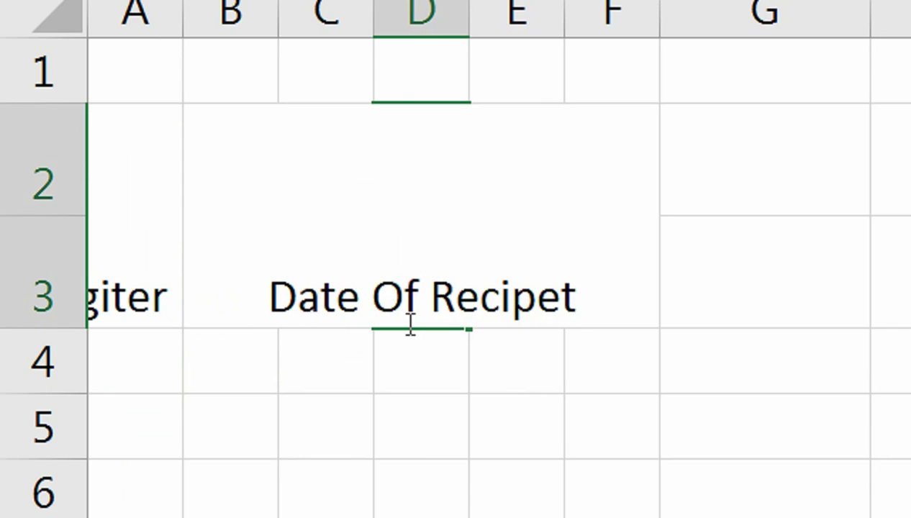
{"action": "key", "text": "Tab"}
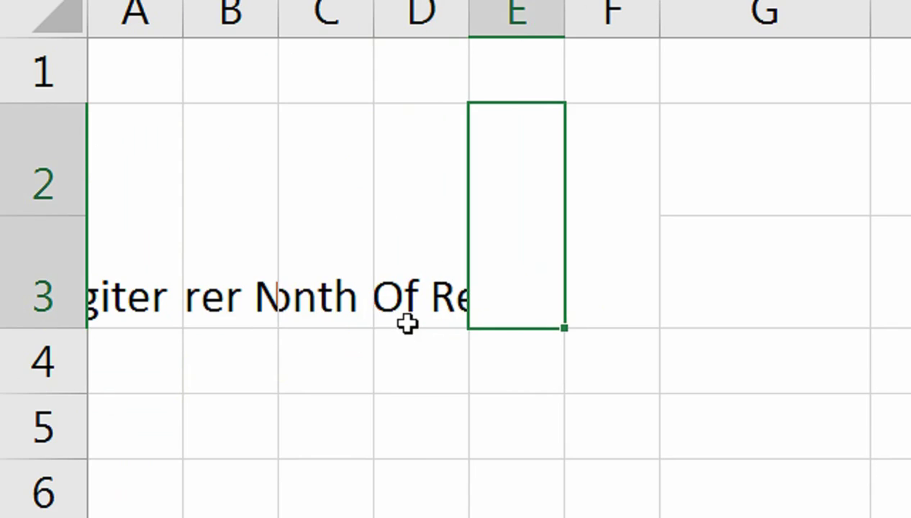
{"action": "type", "text": "Teaac"}
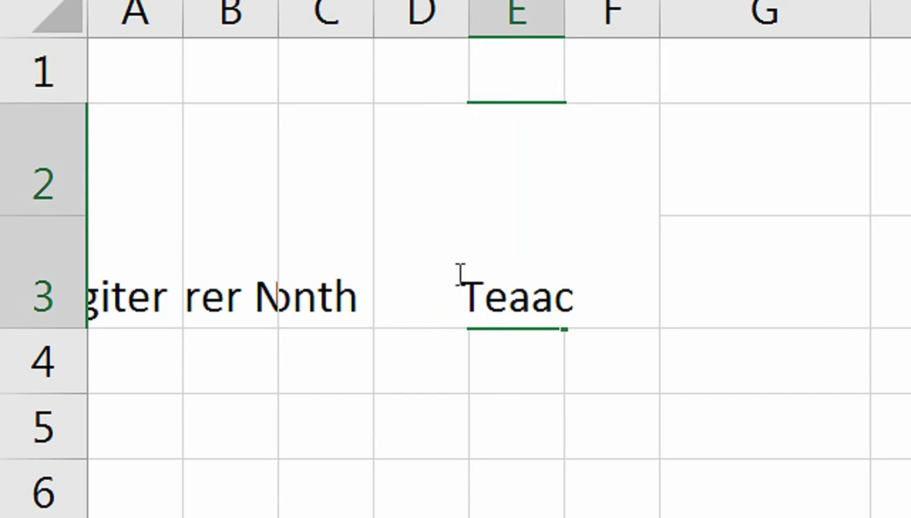
{"action": "type", "text": "her"}
{"action": "key", "text": "BackSpace"}
{"action": "key", "text": "BackSpace"}
{"action": "key", "text": "BackSpace"}
{"action": "key", "text": "BackSpace"}
{"action": "key", "text": "BackSpace"}
{"action": "type", "text": "cher Sign"}
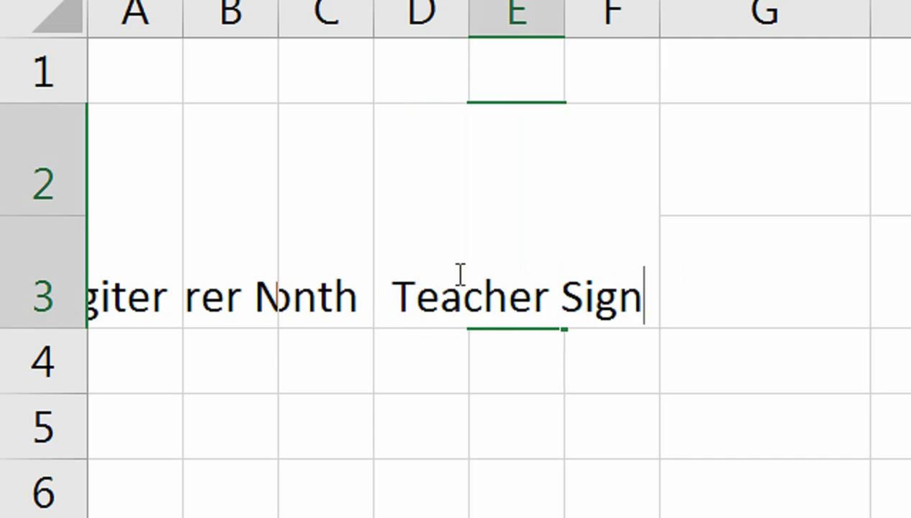
{"action": "left_click", "coordinate": [551, 302]}
{"action": "type", "text": ";s"}
{"action": "key", "text": "BackSpace"}
{"action": "key", "text": "BackSpace"}
{"action": "type", "text": "'s"}
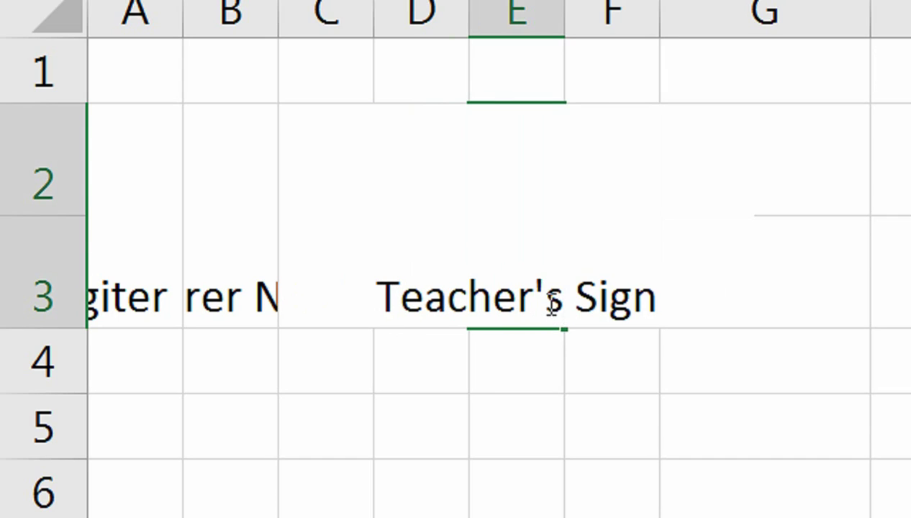
{"action": "key", "text": "Return"}
Enter the 'Serial No' heading in column F
{"action": "key", "text": "Up"}
{"action": "key", "text": "Up"}
{"action": "key", "text": "Right"}
{"action": "key", "text": "Down"}
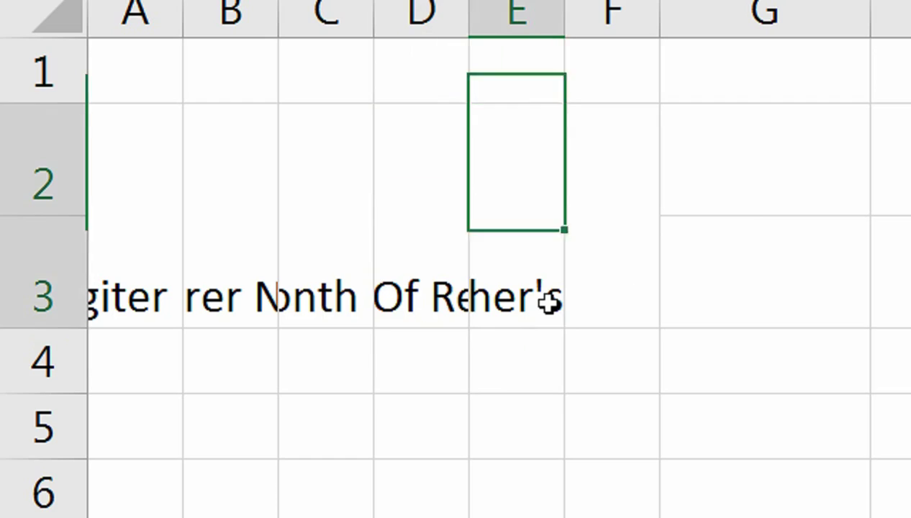
{"action": "key", "text": "Right"}
{"action": "type", "text": "Serail"}
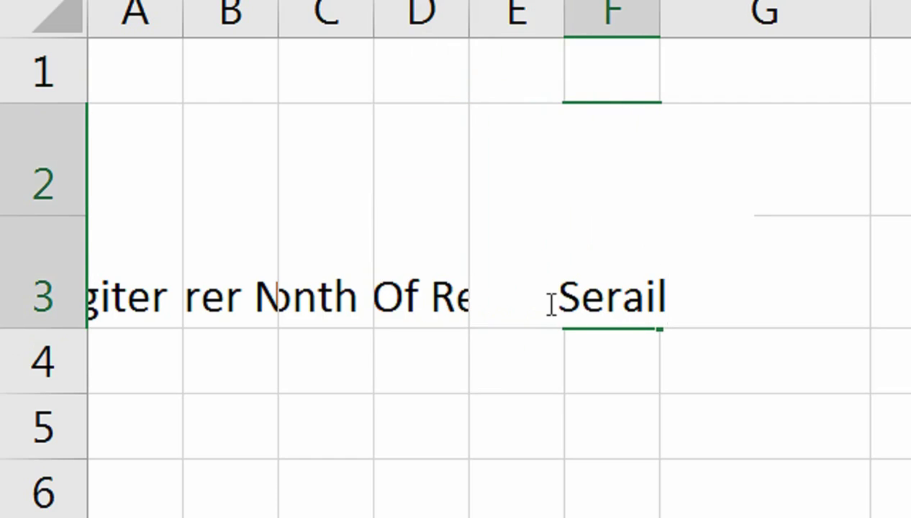
{"action": "key", "text": "BackSpace"}
{"action": "key", "text": "BackSpace"}
{"action": "key", "text": "BackSpace"}
{"action": "type", "text": "i"}
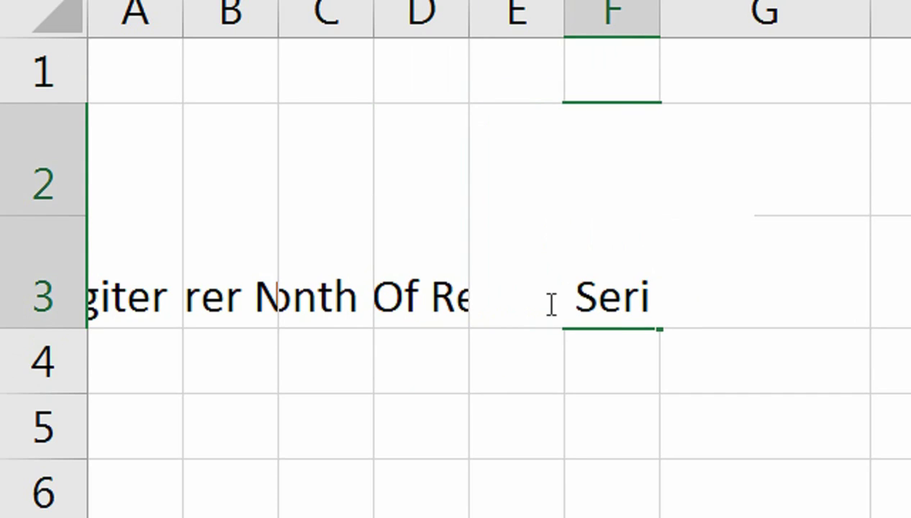
{"action": "type", "text": "al No"}
{"action": "key", "text": "Tab"}
{"action": "key", "text": "Up"}
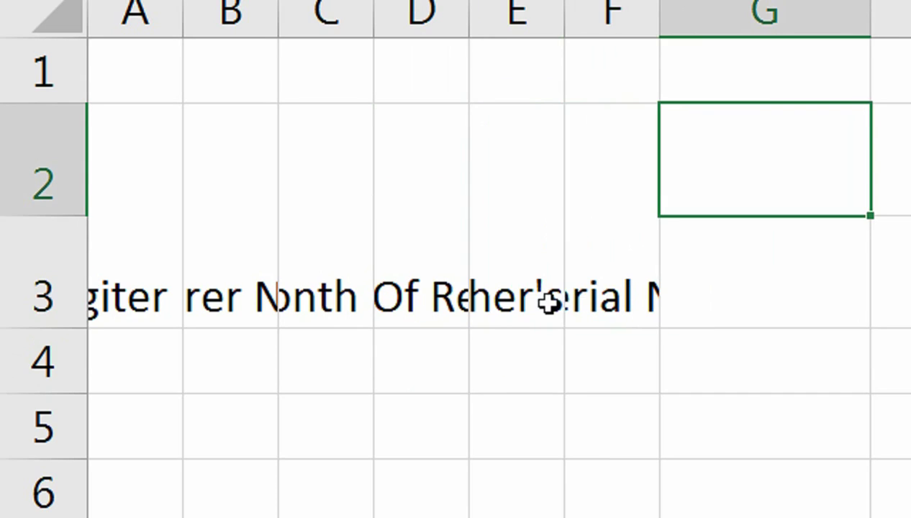
Rotate the A2:F3 header text upward and reduce it to font size 8
{"action": "left_click_drag", "start_coordinate": [583, 287], "coordinate": [101, 295]}
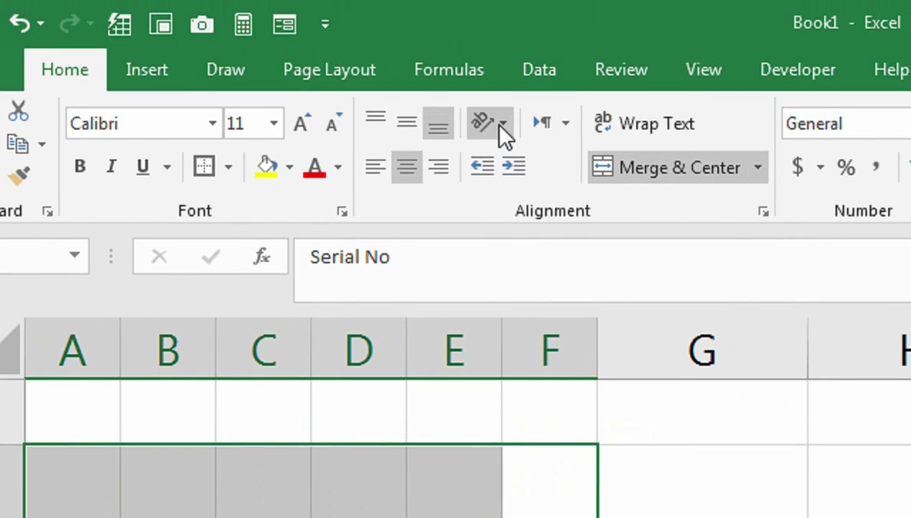
{"action": "left_click", "coordinate": [498, 125]}
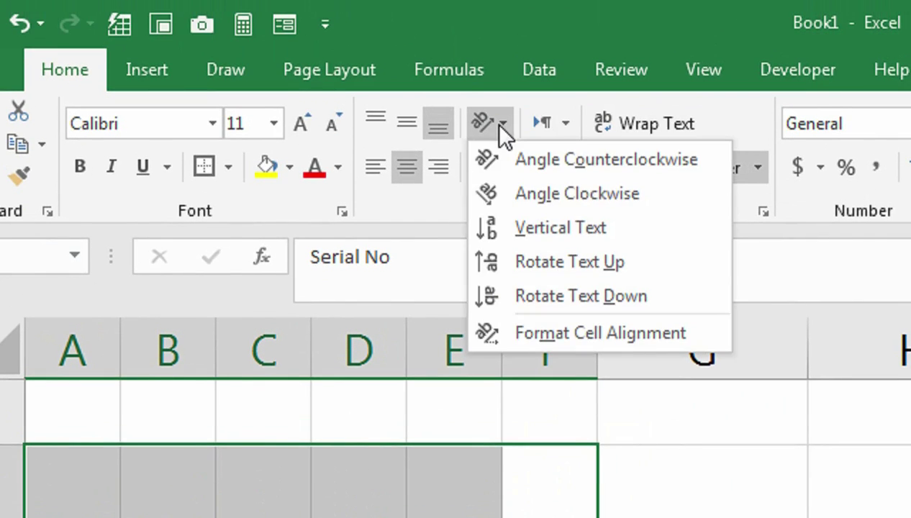
{"action": "left_click", "coordinate": [541, 262]}
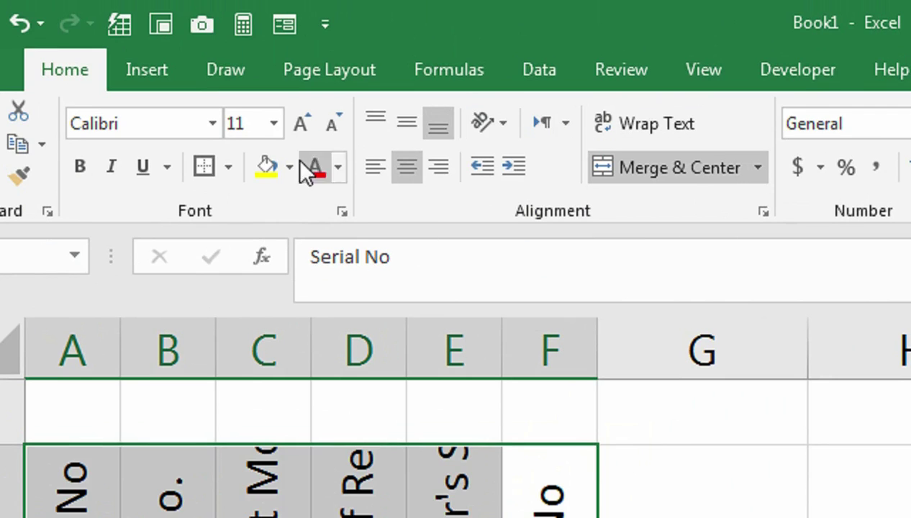
{"action": "left_click", "coordinate": [396, 126]}
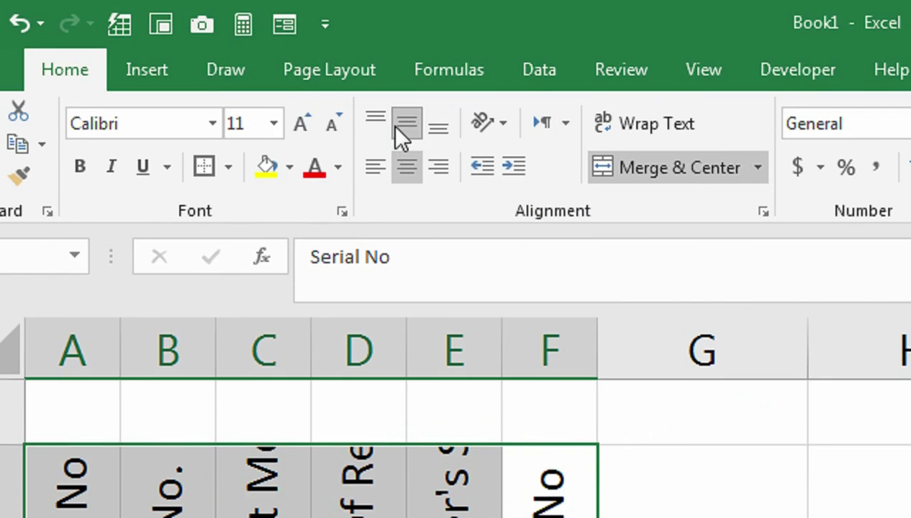
{"action": "left_click", "coordinate": [330, 125]}
{"action": "left_click", "coordinate": [330, 125]}
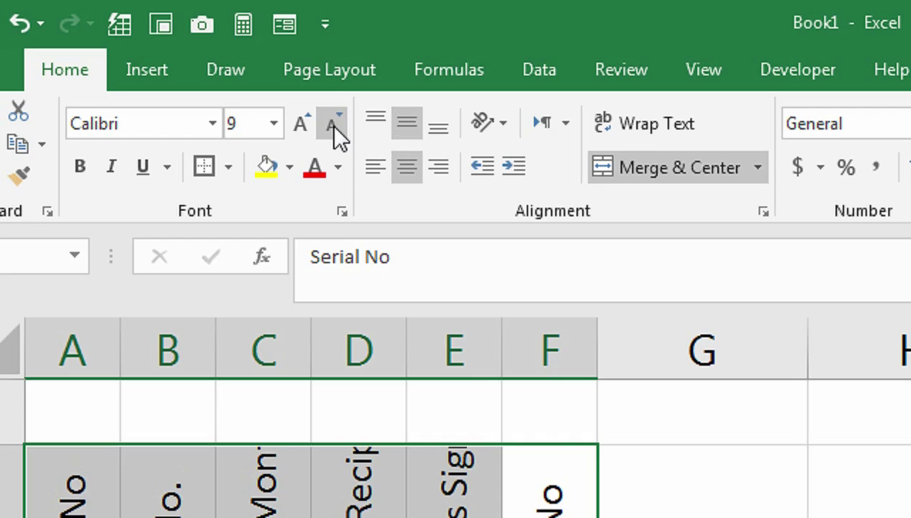
{"action": "left_click", "coordinate": [436, 127]}
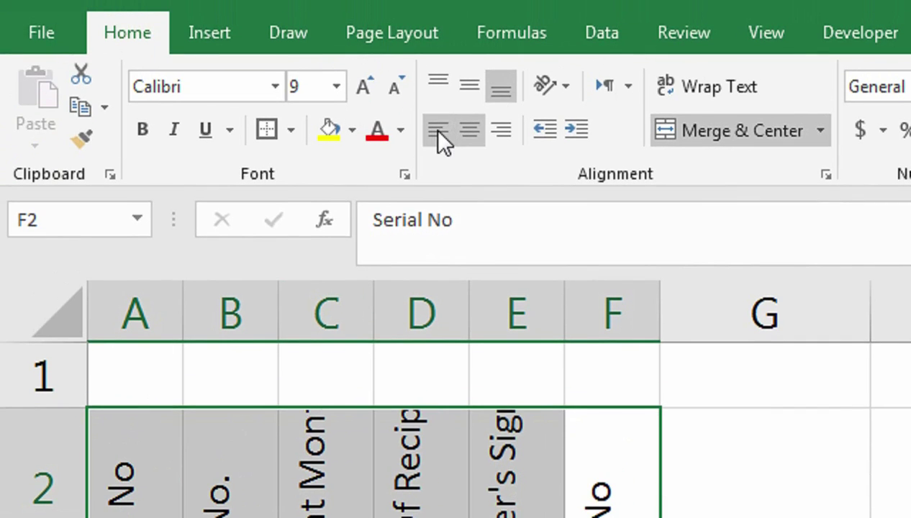
{"action": "left_click", "coordinate": [433, 128]}
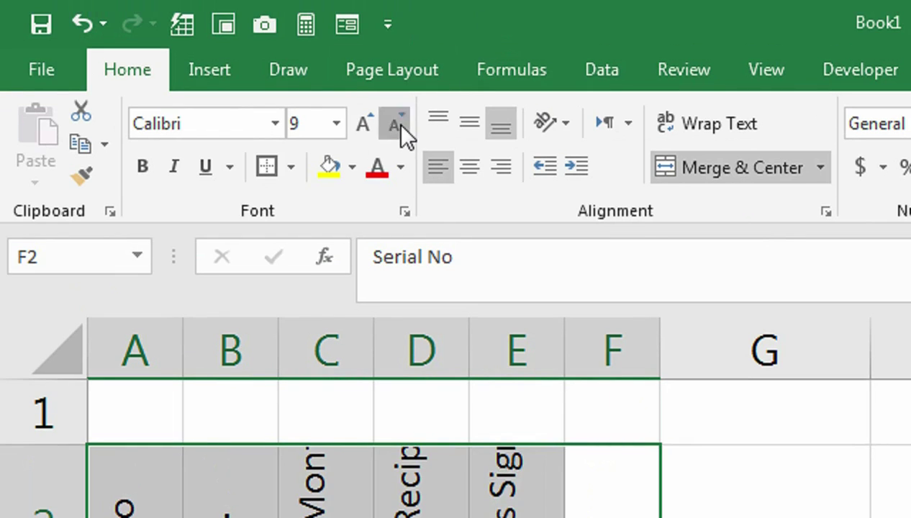
{"action": "left_click", "coordinate": [398, 125]}
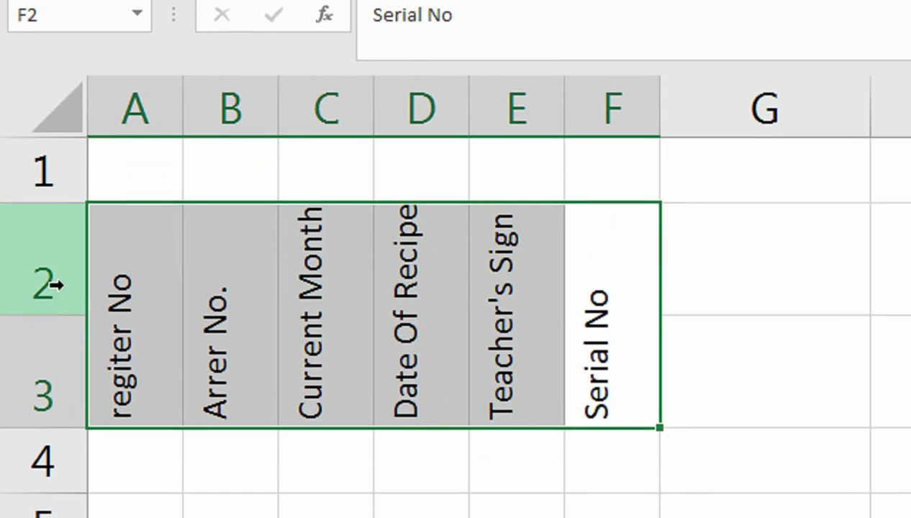
Make rows 2–3 taller and wrap the Current Month Fee Record header in a wider column C
{"action": "left_click_drag", "start_coordinate": [55, 285], "coordinate": [57, 354]}
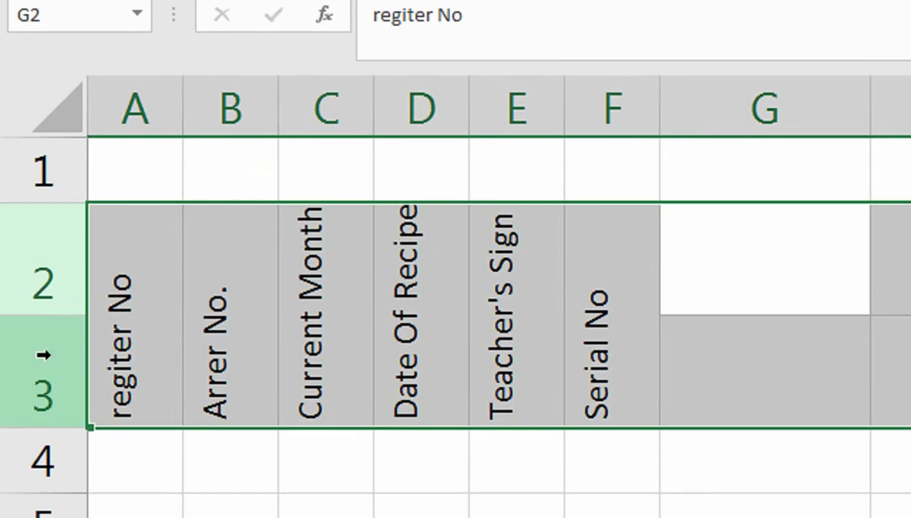
{"action": "left_click_drag", "start_coordinate": [64, 319], "coordinate": [69, 331]}
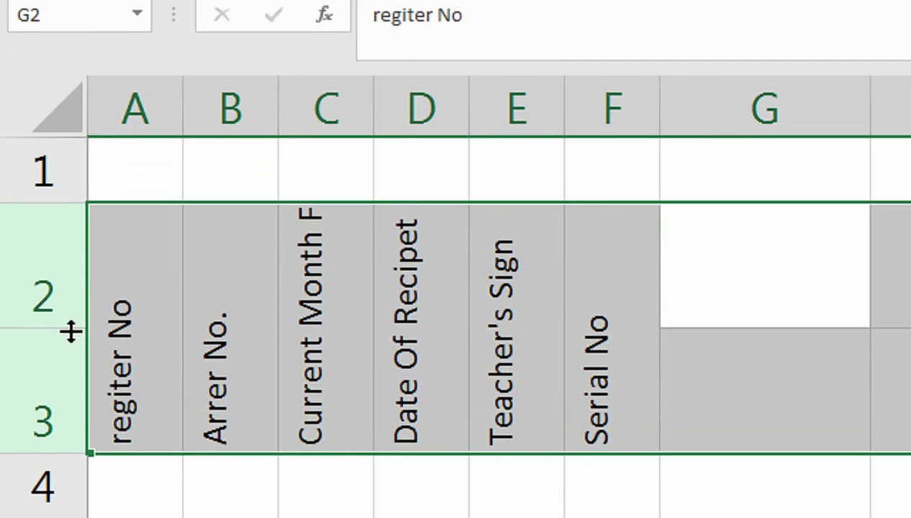
{"action": "left_click", "coordinate": [359, 336]}
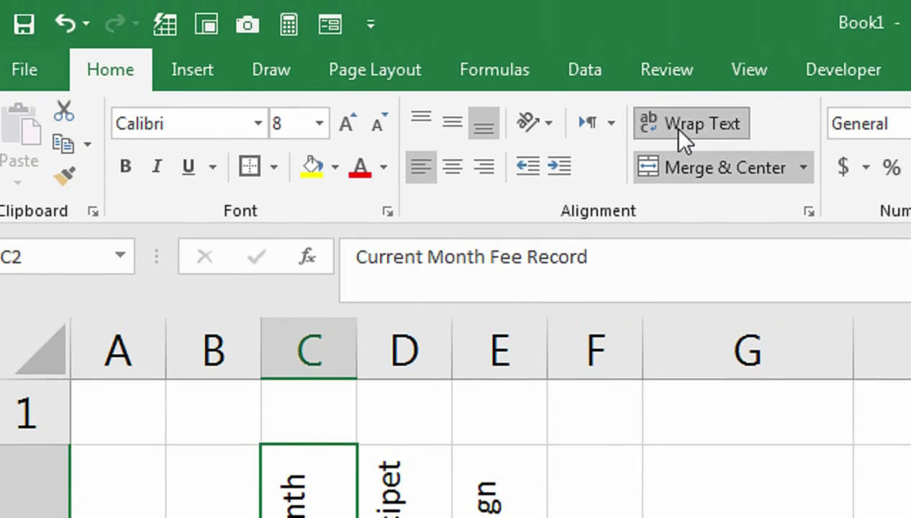
{"action": "left_click", "coordinate": [679, 131]}
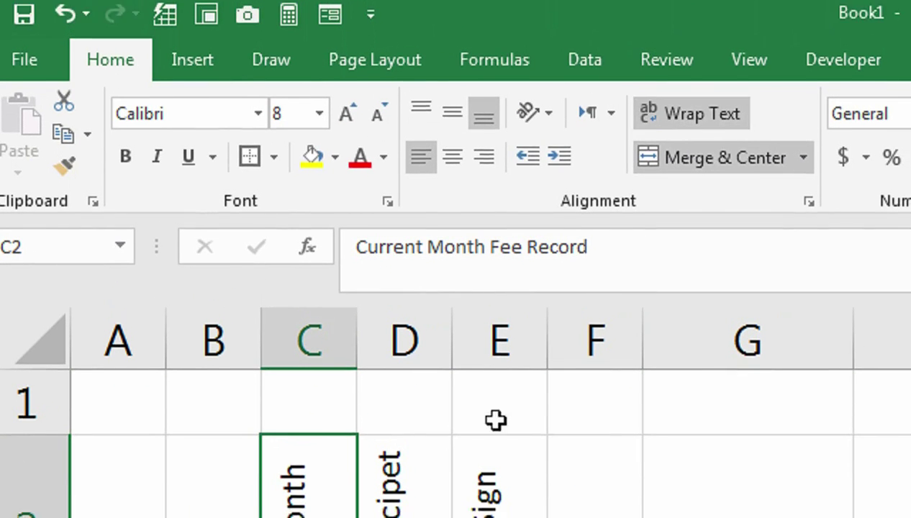
{"action": "left_click_drag", "start_coordinate": [357, 283], "coordinate": [386, 283]}
Centre, bold and fully border headers A2:F3, and widen column G
{"action": "left_click", "coordinate": [619, 446]}
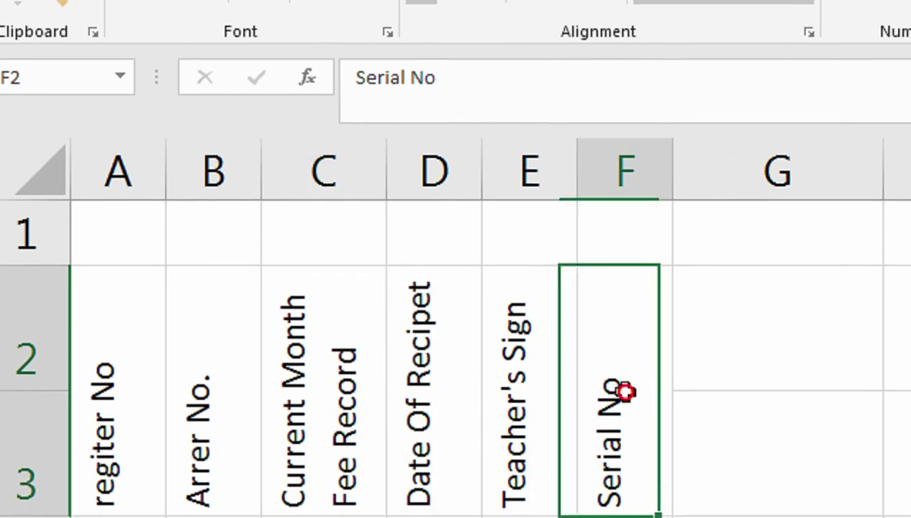
{"action": "left_click_drag", "start_coordinate": [619, 447], "coordinate": [32, 446]}
{"action": "left_click", "coordinate": [472, 151]}
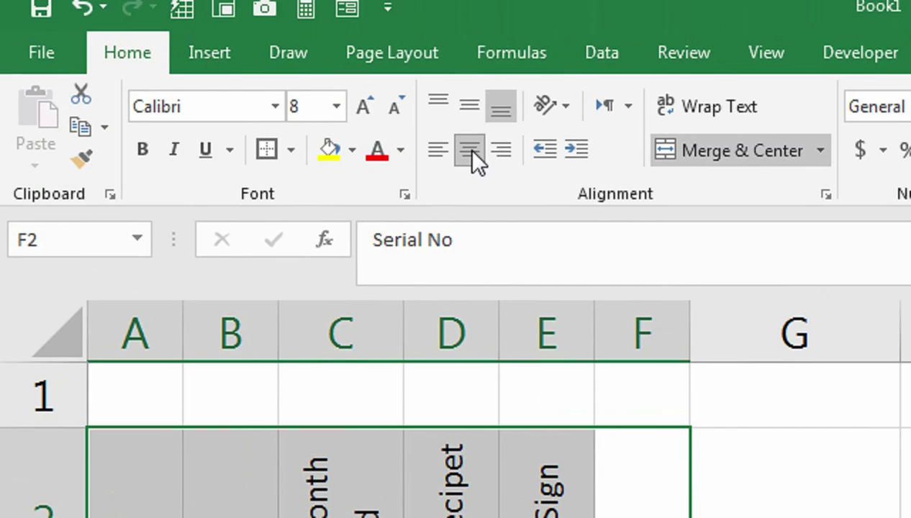
{"action": "left_click", "coordinate": [469, 107]}
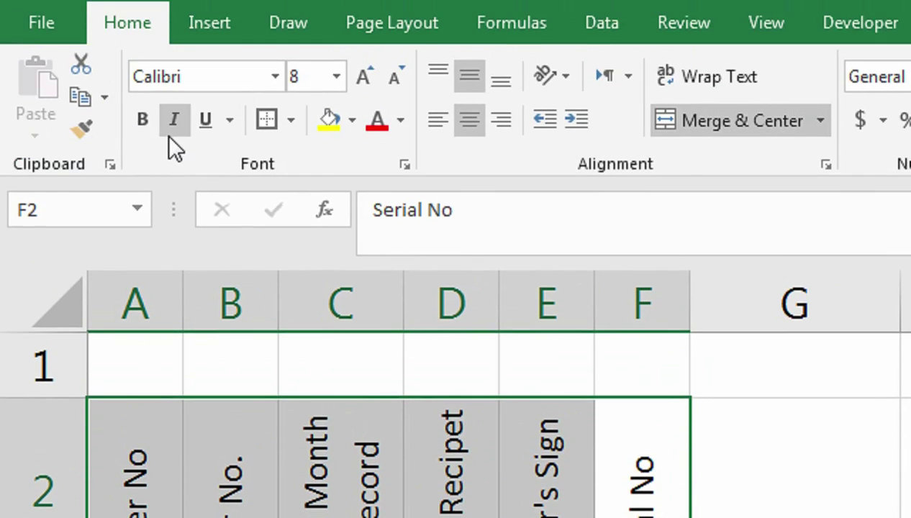
{"action": "left_click", "coordinate": [153, 133]}
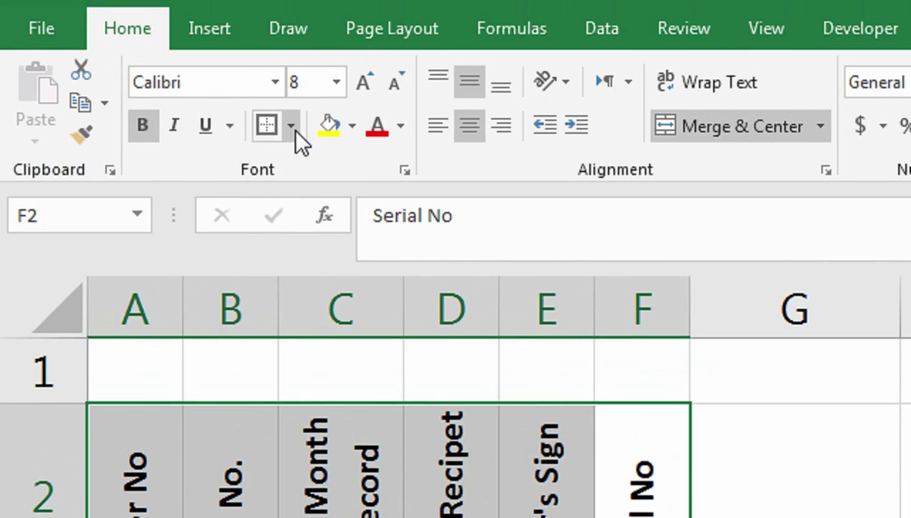
{"action": "left_click", "coordinate": [291, 121]}
{"action": "left_click", "coordinate": [360, 368]}
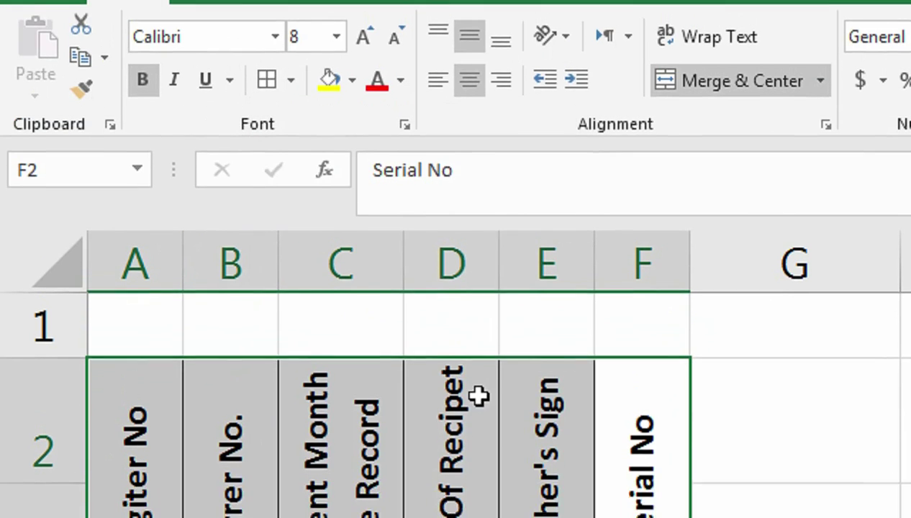
{"action": "left_click", "coordinate": [476, 394]}
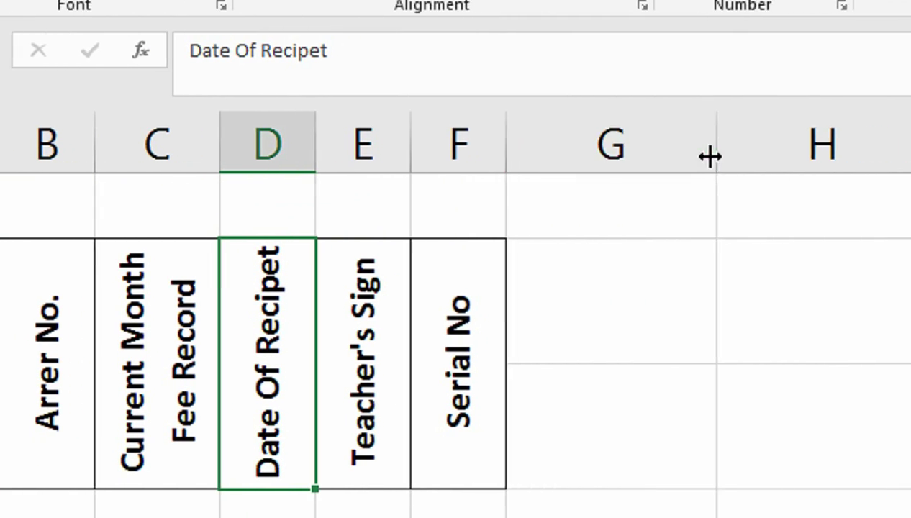
{"action": "left_click_drag", "start_coordinate": [850, 148], "coordinate": [713, 200]}
Enter 'Name OF Student' in G2:G3, correcting the misspelt 'Nme'
{"action": "left_click_drag", "start_coordinate": [297, 326], "coordinate": [601, 389]}
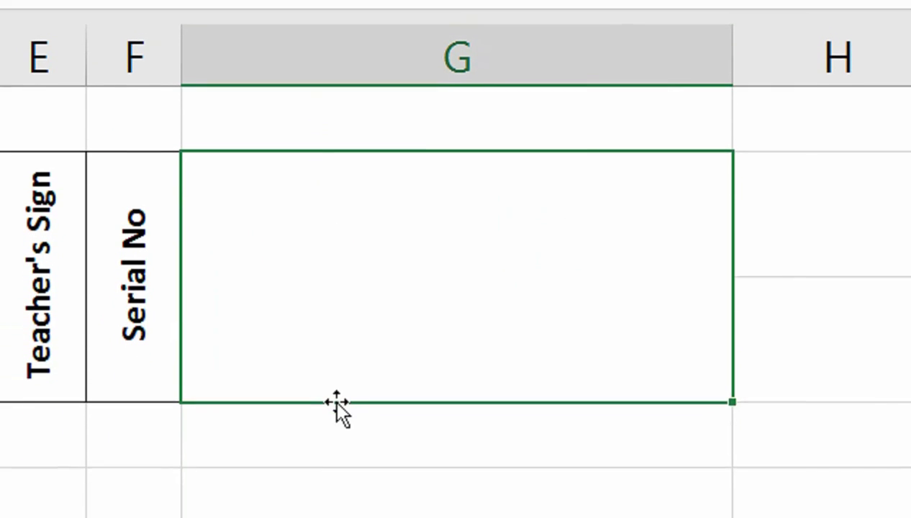
{"action": "type", "text": "name"}
{"action": "key", "text": "BackSpace"}
{"action": "key", "text": "BackSpace"}
{"action": "key", "text": "BackSpace"}
{"action": "key", "text": "BackSpace"}
{"action": "type", "text": "Nme OF "}
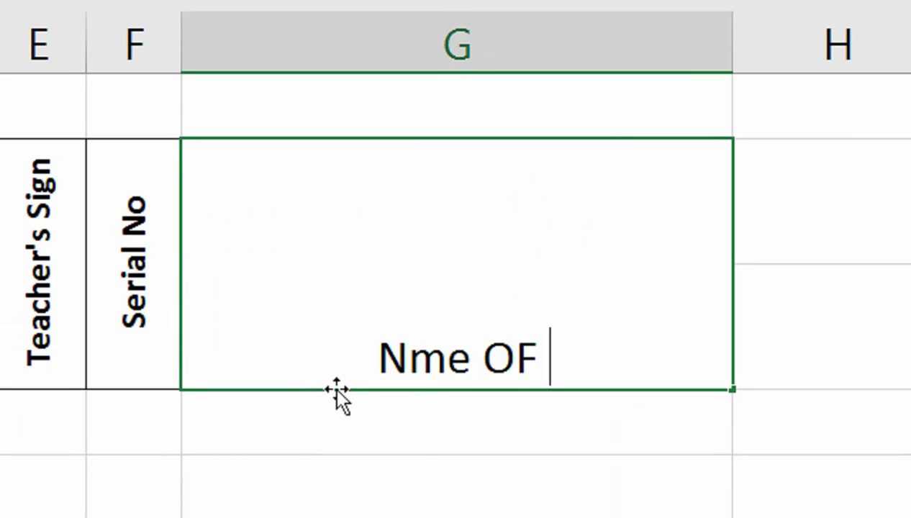
{"action": "type", "text": "Student"}
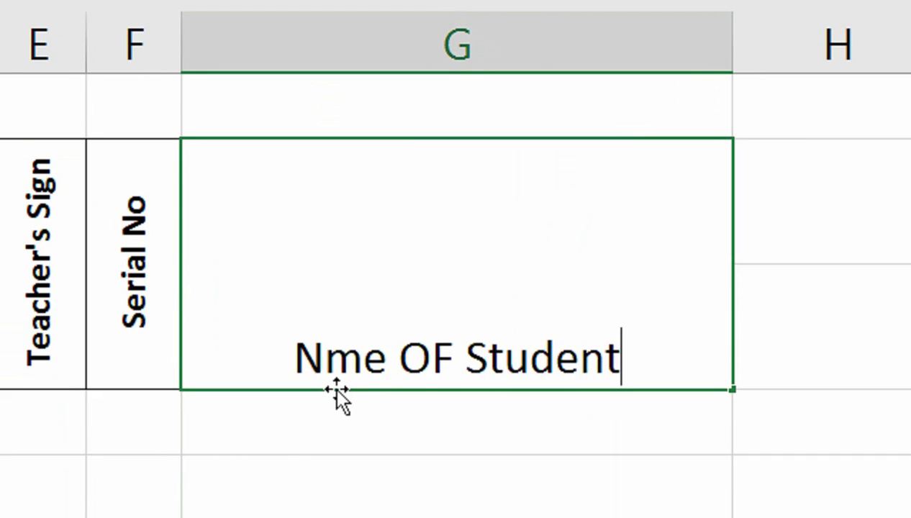
{"action": "key", "text": "Return"}
{"action": "left_click", "coordinate": [332, 352]}
{"action": "type", "text": "a"}
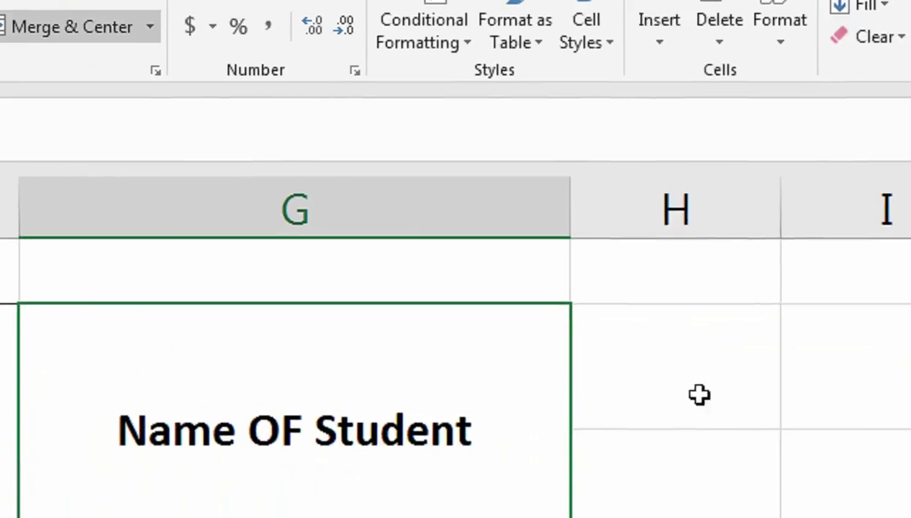
Widen column H and enter the heading 'Date of birth' in H2 with a capital D
{"action": "left_click_drag", "start_coordinate": [700, 394], "coordinate": [661, 424]}
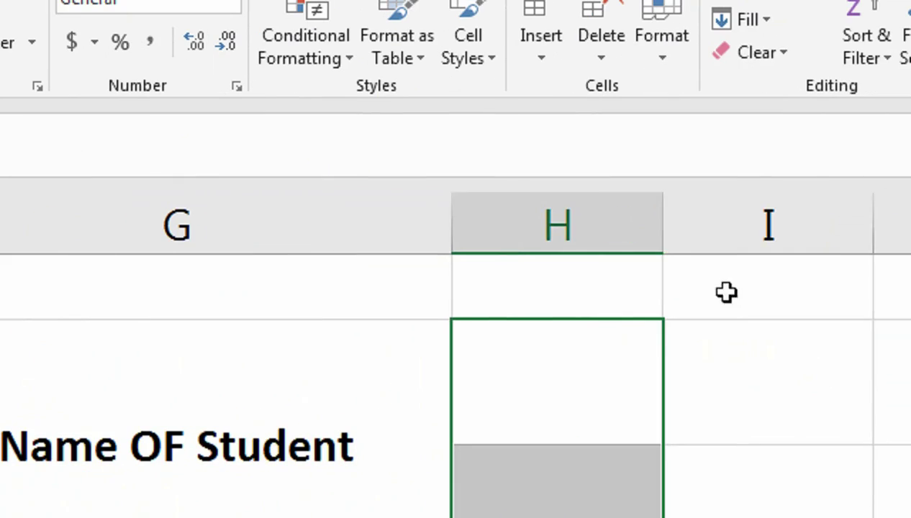
{"action": "left_click_drag", "start_coordinate": [663, 226], "coordinate": [686, 245]}
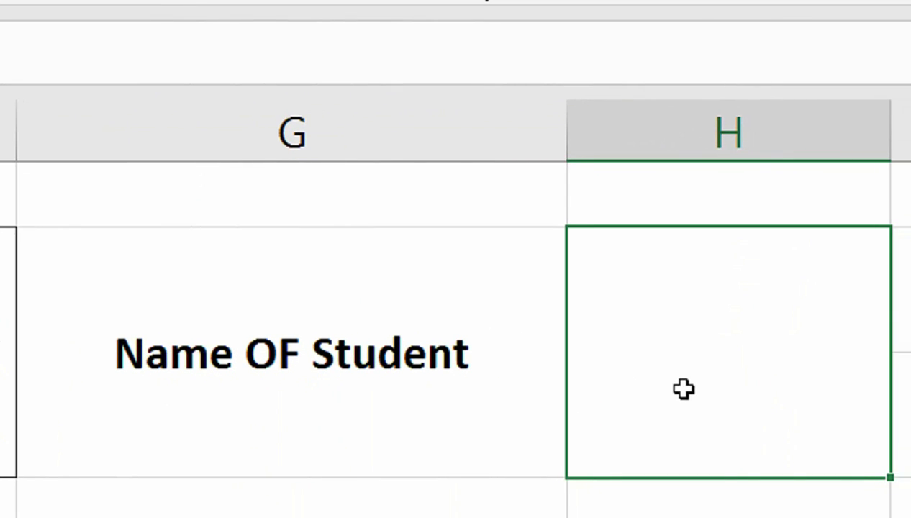
{"action": "type", "text": "date of birth"}
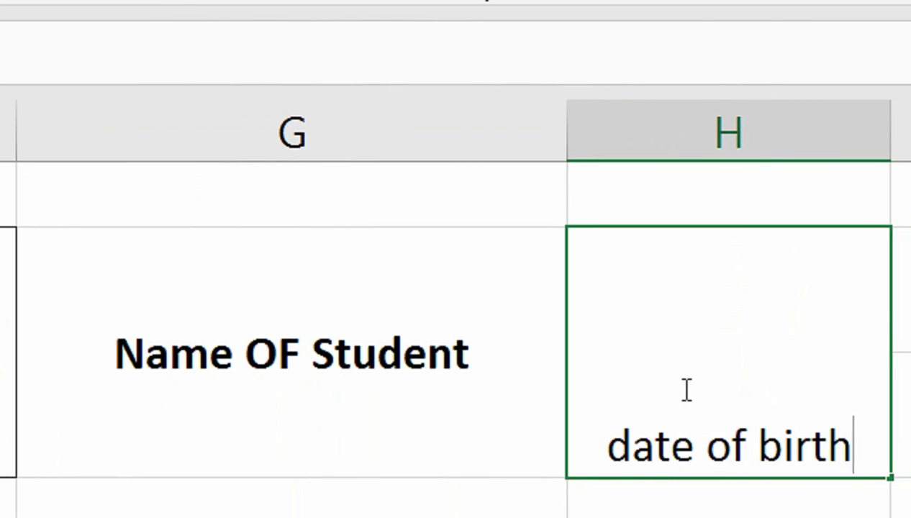
{"action": "left_click", "coordinate": [632, 385]}
{"action": "key", "text": "BackSpace"}
{"action": "type", "text": "S"}
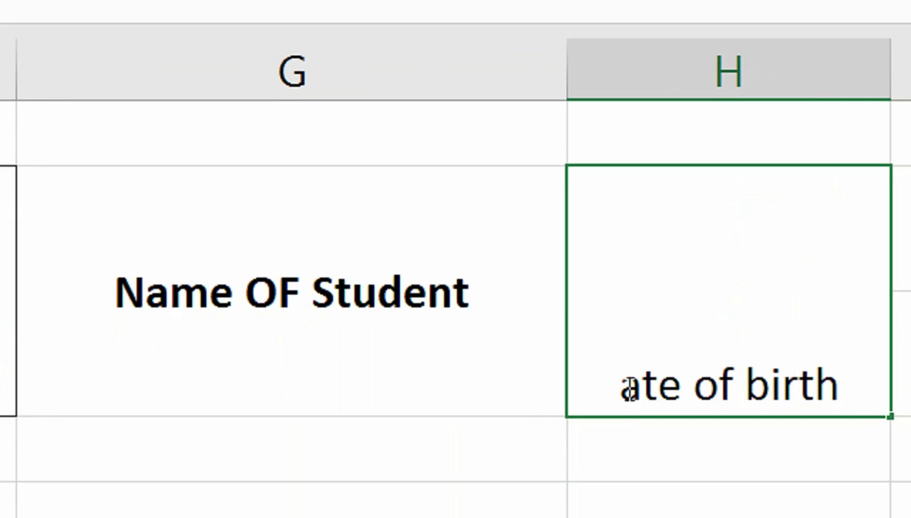
{"action": "key", "text": "BackSpace"}
{"action": "type", "text": "D"}
{"action": "left_click", "coordinate": [685, 218]}
Enter the heading 'Date of Admssion' in I2
{"action": "left_click", "coordinate": [871, 237]}
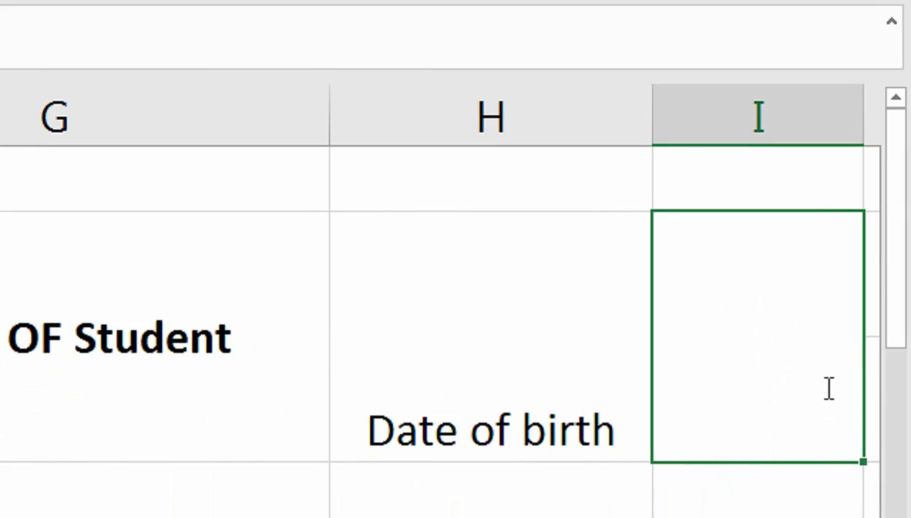
{"action": "type", "text": "Dateof Admssio"}
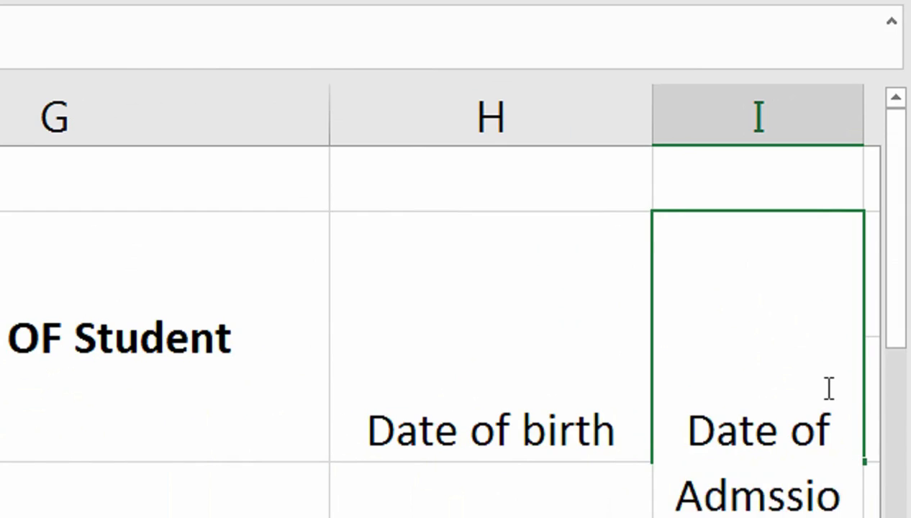
{"action": "type", "text": "n"}
{"action": "key", "text": "Return"}
Change the H2 heading to 'Birth Date' and select both heading cells
{"action": "left_click", "coordinate": [500, 388]}
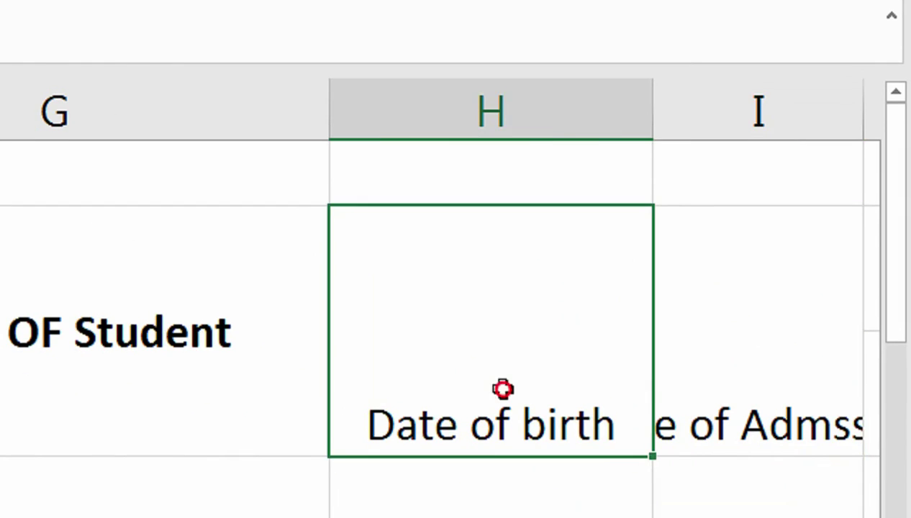
{"action": "double_click", "coordinate": [498, 394]}
{"action": "left_click_drag", "start_coordinate": [523, 388], "coordinate": [371, 389]}
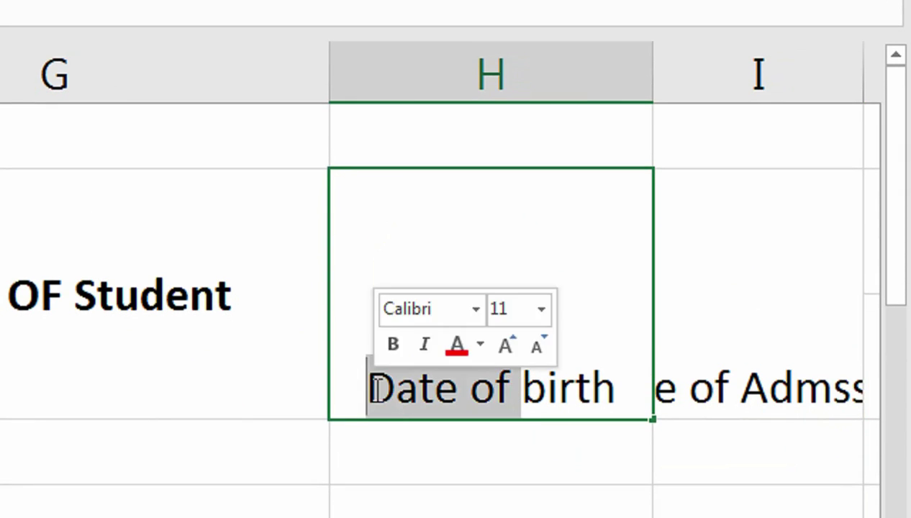
{"action": "key", "text": "BackSpace"}
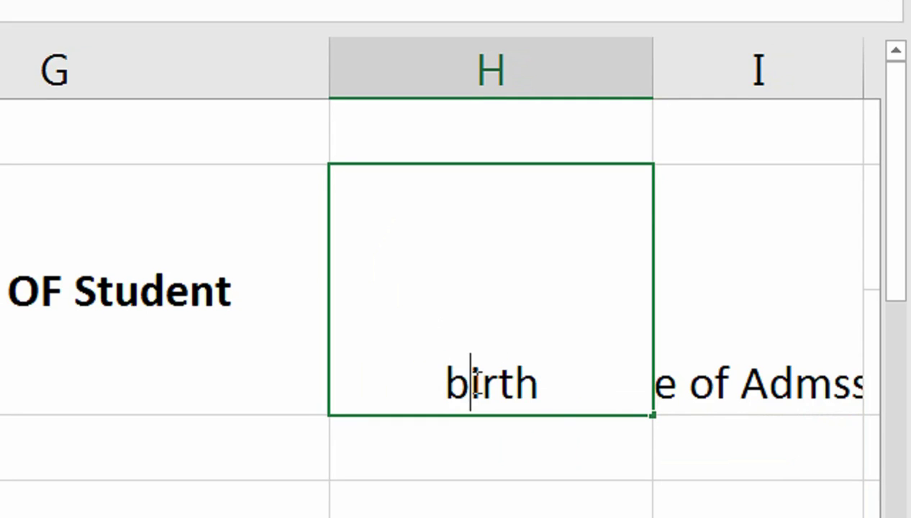
{"action": "key", "text": "BackSpace"}
{"action": "type", "text": "B"}
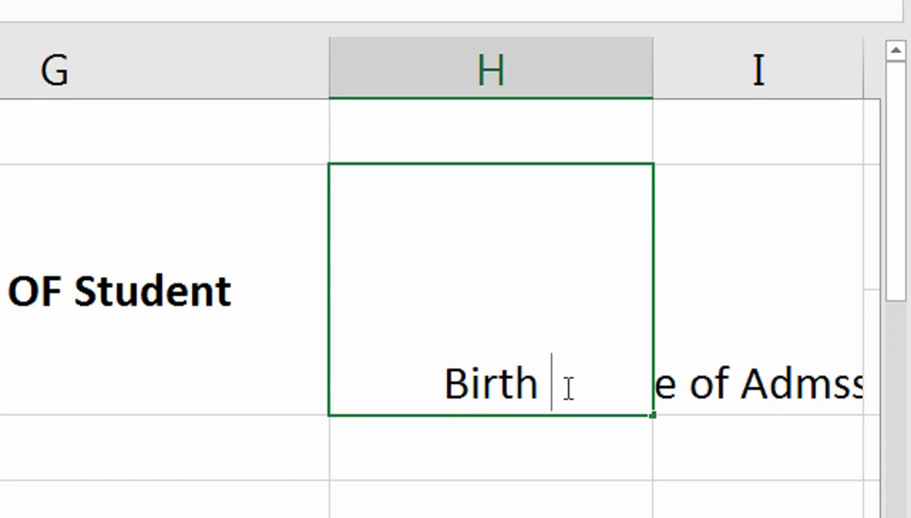
{"action": "type", "text": "a"}
{"action": "key", "text": "BackSpace"}
{"action": "type", "text": "D"}
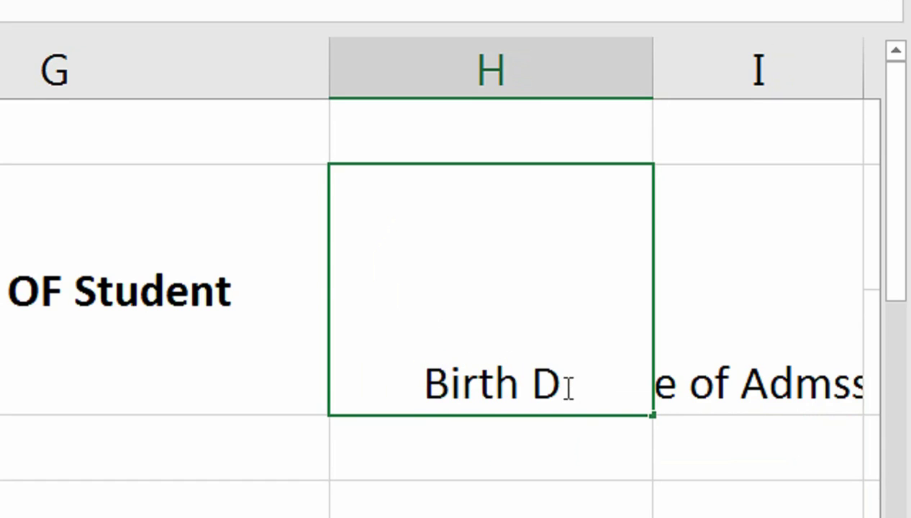
{"action": "type", "text": "ate"}
{"action": "key", "text": "Return"}
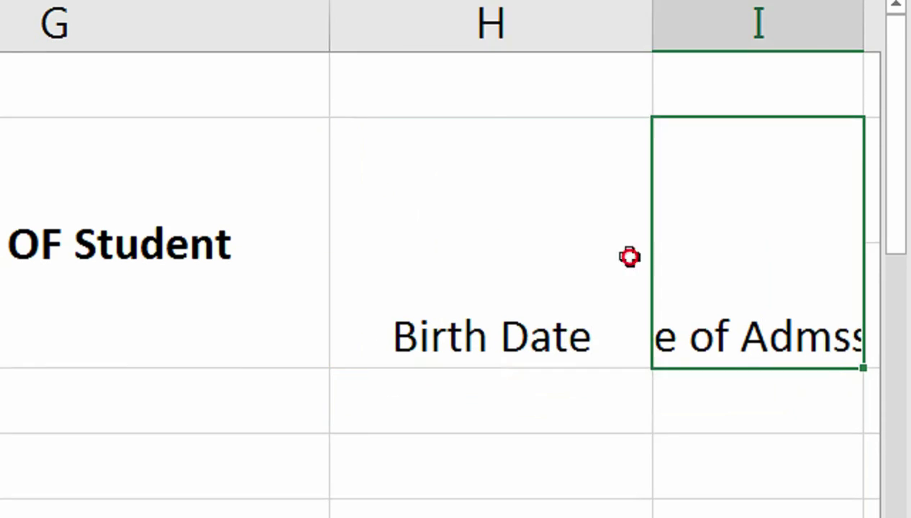
{"action": "left_click_drag", "start_coordinate": [659, 353], "coordinate": [504, 288]}
Rotate the Birth Date and Date of Admssion headings upward and narrow columns H–I
{"action": "left_click", "coordinate": [124, 65]}
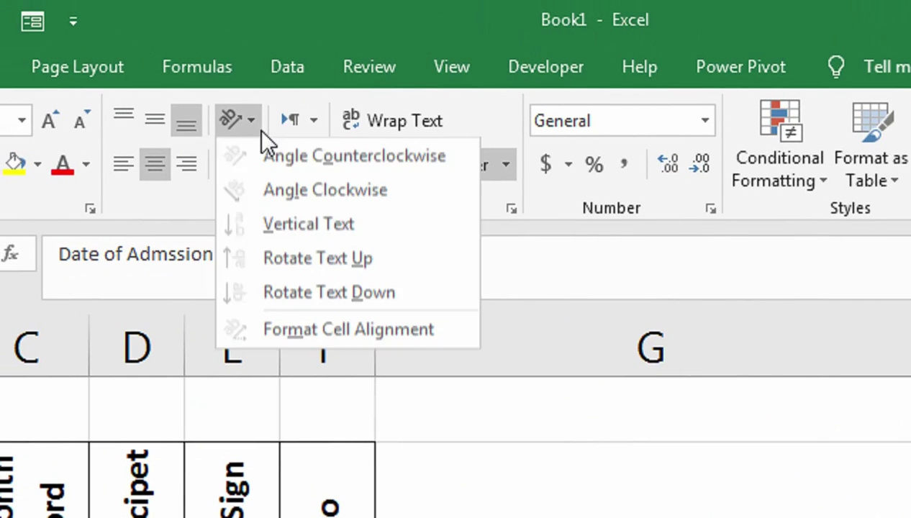
{"action": "left_click", "coordinate": [302, 261]}
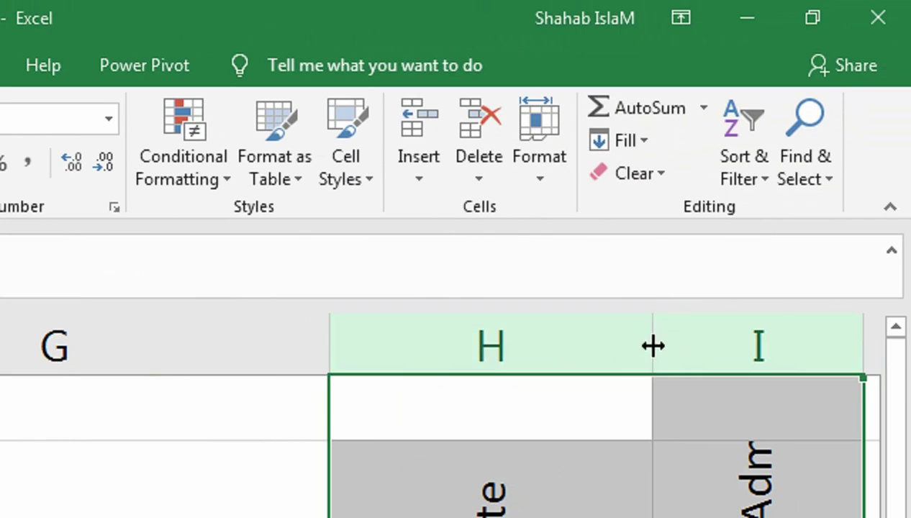
{"action": "left_click_drag", "start_coordinate": [652, 346], "coordinate": [486, 348]}
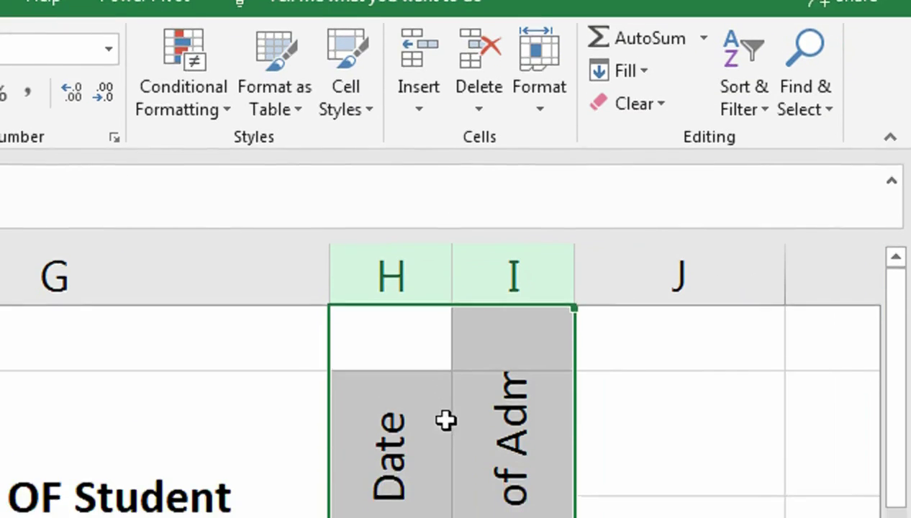
{"action": "left_click", "coordinate": [446, 388]}
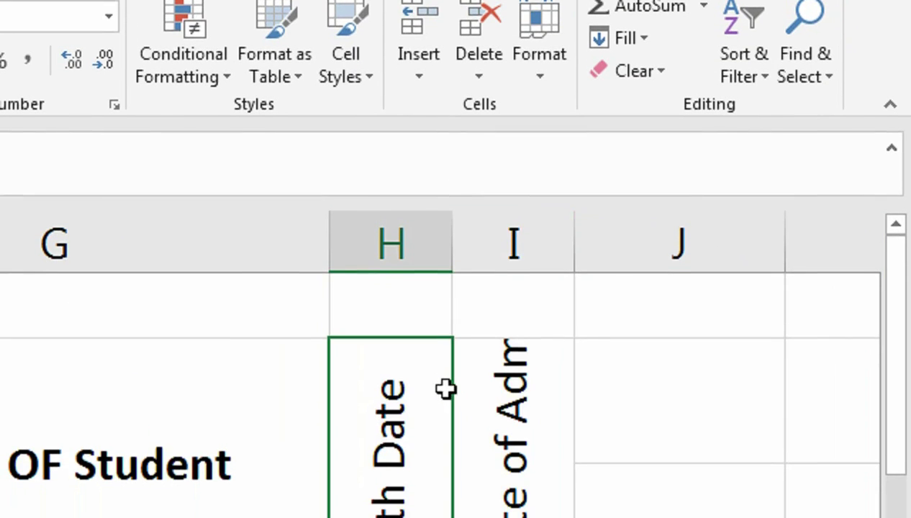
{"action": "left_click_drag", "start_coordinate": [466, 387], "coordinate": [432, 390]}
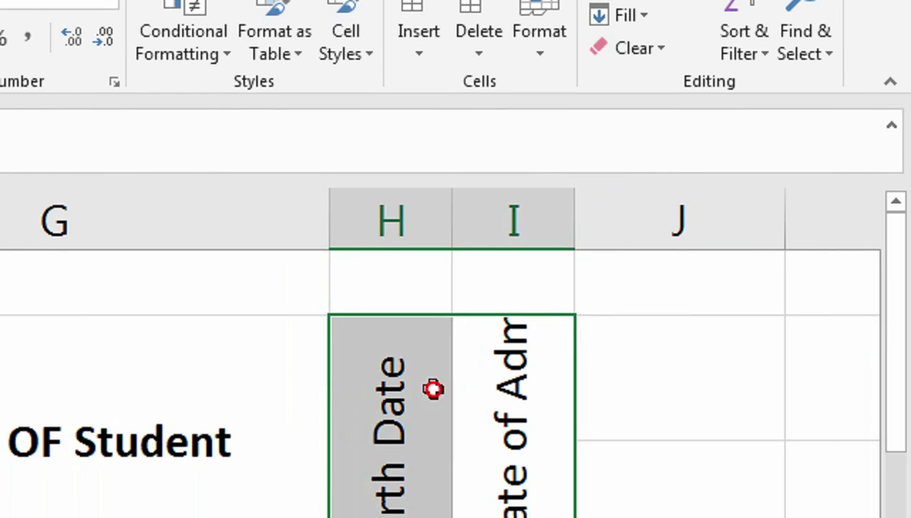
{"action": "left_click", "coordinate": [219, 384]}
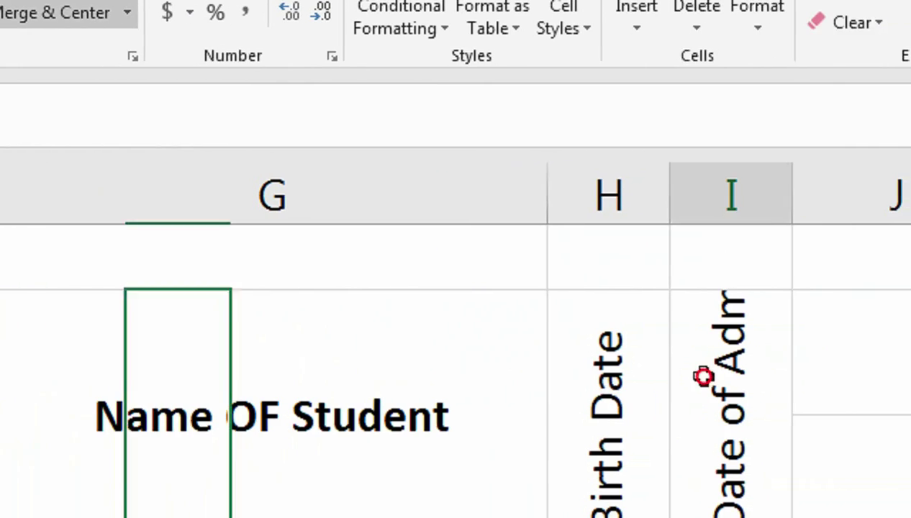
{"action": "left_click_drag", "start_coordinate": [698, 274], "coordinate": [663, 276]}
Shrink the headings to size 8, wrap Date of Admssion, middle-align and bold both
{"action": "left_click", "coordinate": [198, 63]}
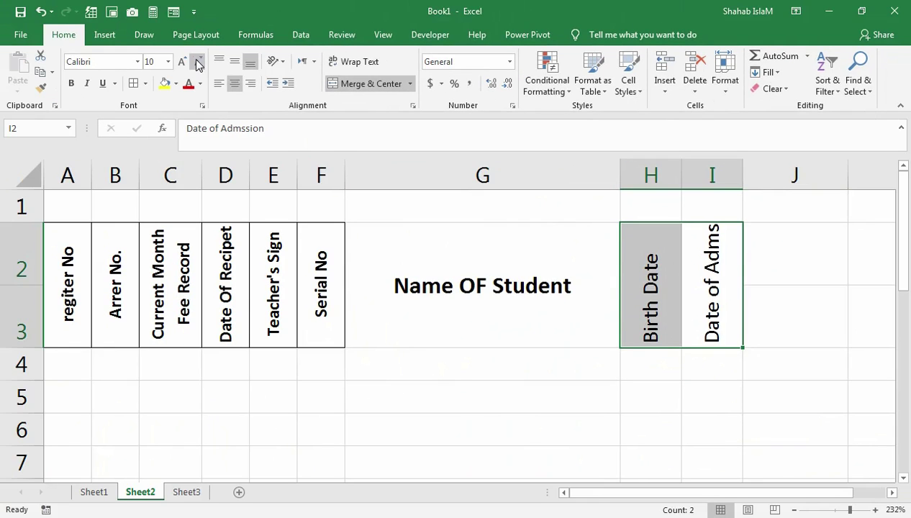
{"action": "left_click", "coordinate": [198, 63]}
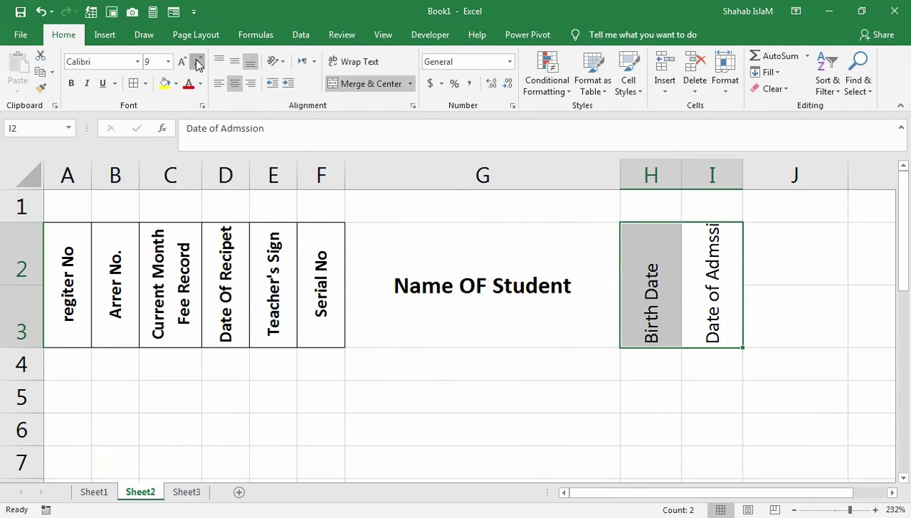
{"action": "left_click", "coordinate": [198, 63]}
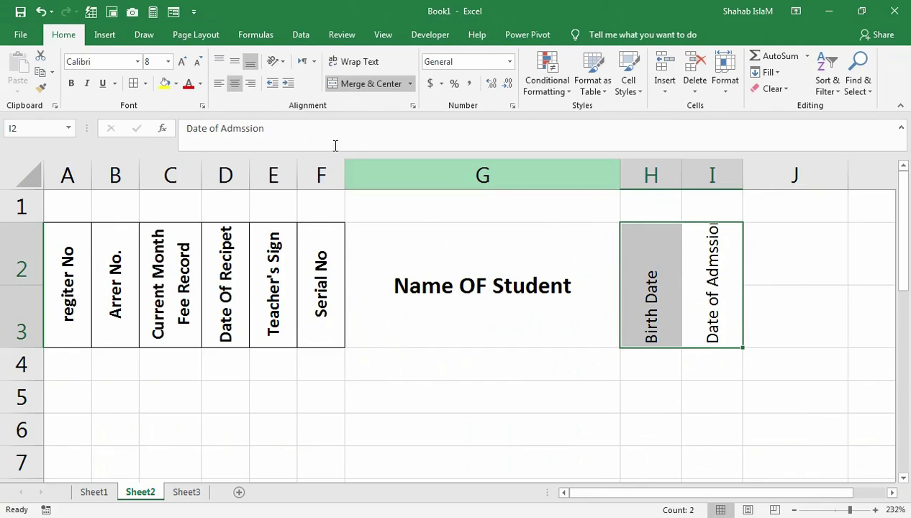
{"action": "left_click", "coordinate": [720, 285]}
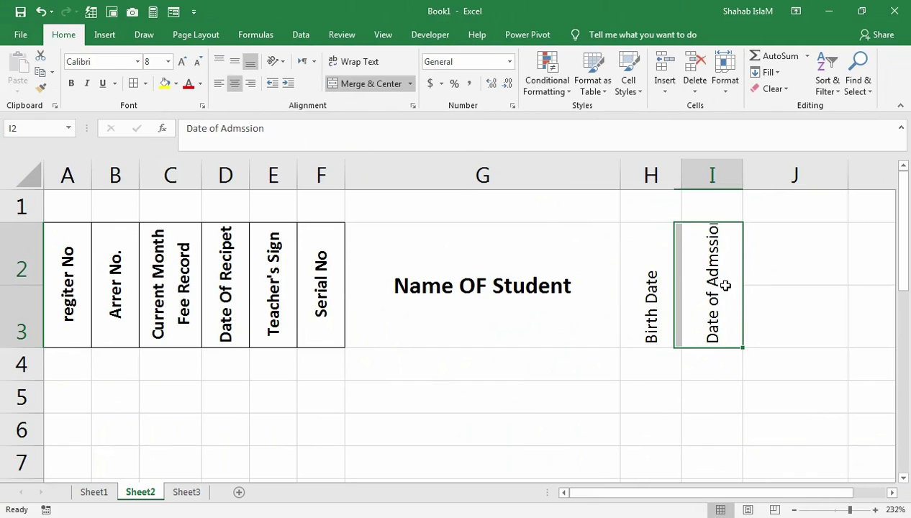
{"action": "left_click", "coordinate": [352, 62]}
{"action": "left_click_drag", "start_coordinate": [716, 268], "coordinate": [662, 278]}
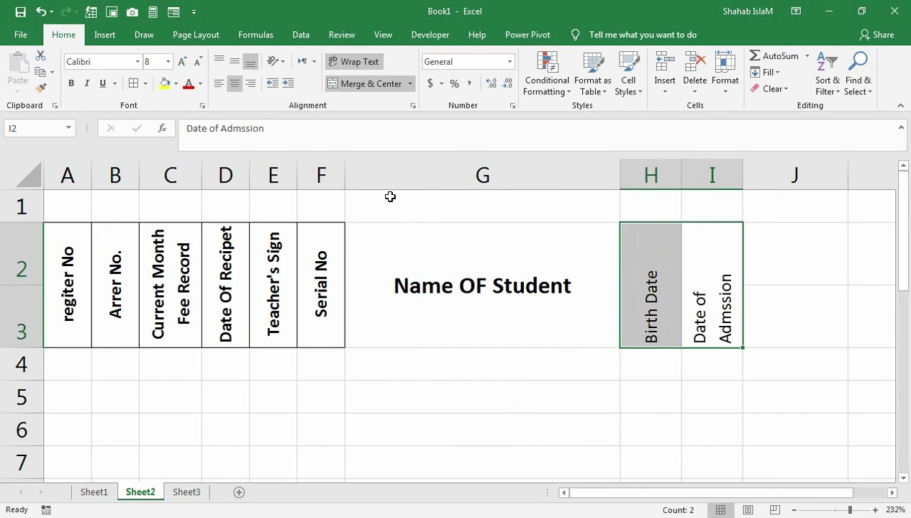
{"action": "left_click", "coordinate": [234, 64]}
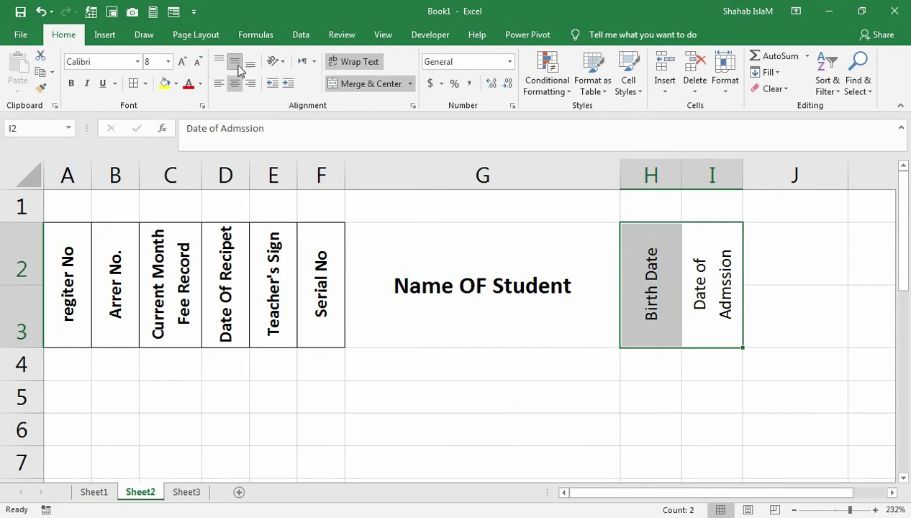
{"action": "left_click", "coordinate": [70, 85]}
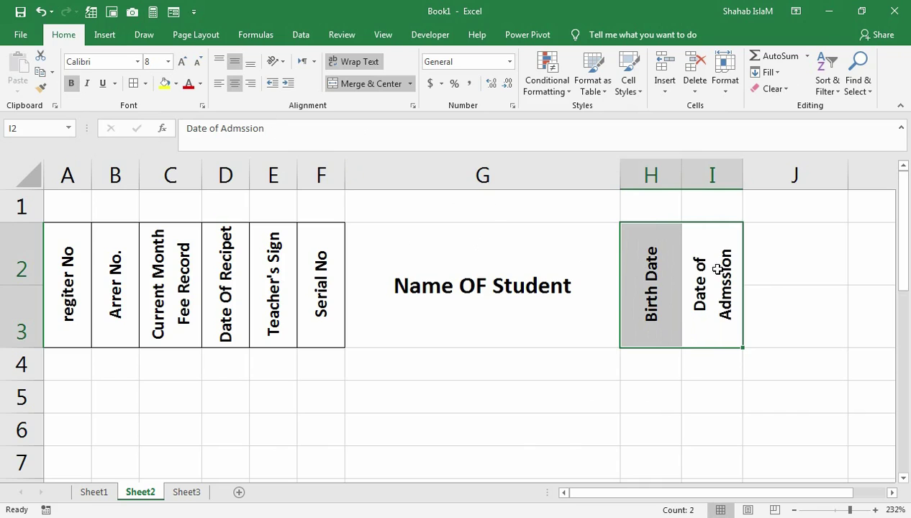
{"action": "left_click", "coordinate": [766, 262]}
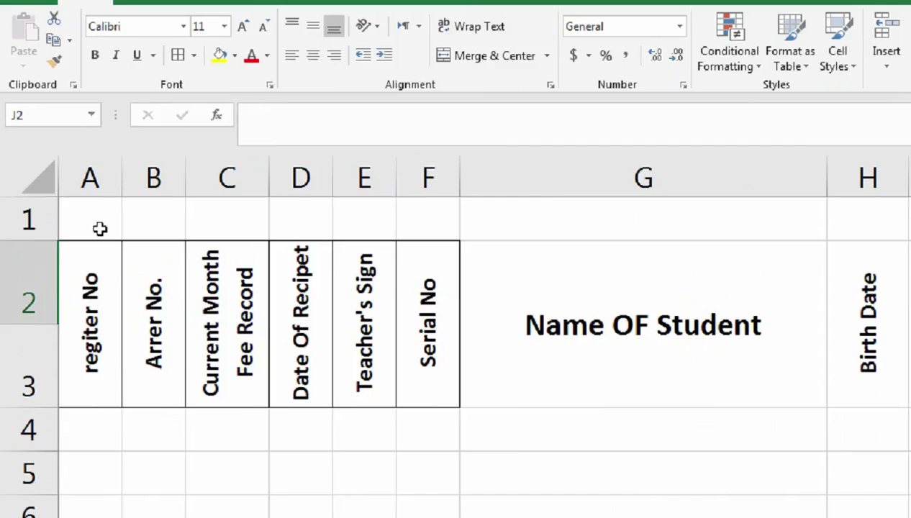
Enter the A1 title as 'Daily attendance Register For the Month Of', fixing capitals
{"action": "left_click", "coordinate": [75, 209]}
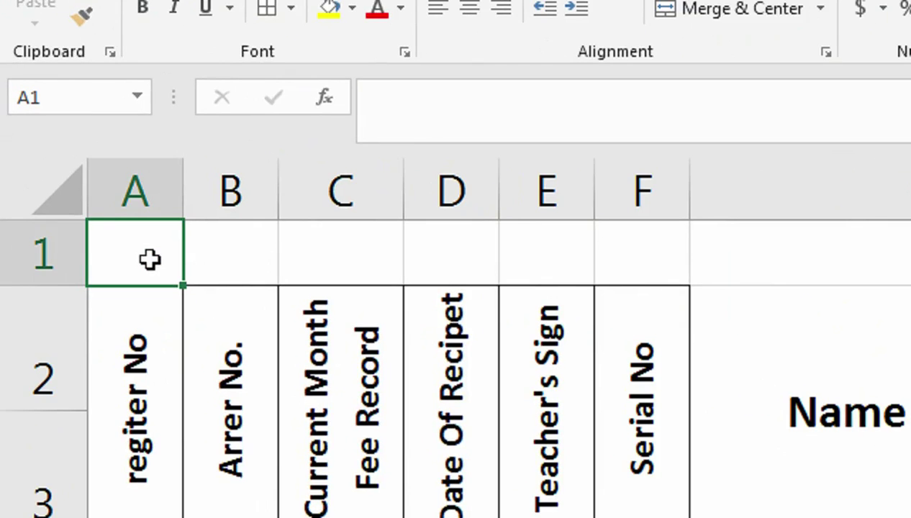
{"action": "type", "text": "daily a"}
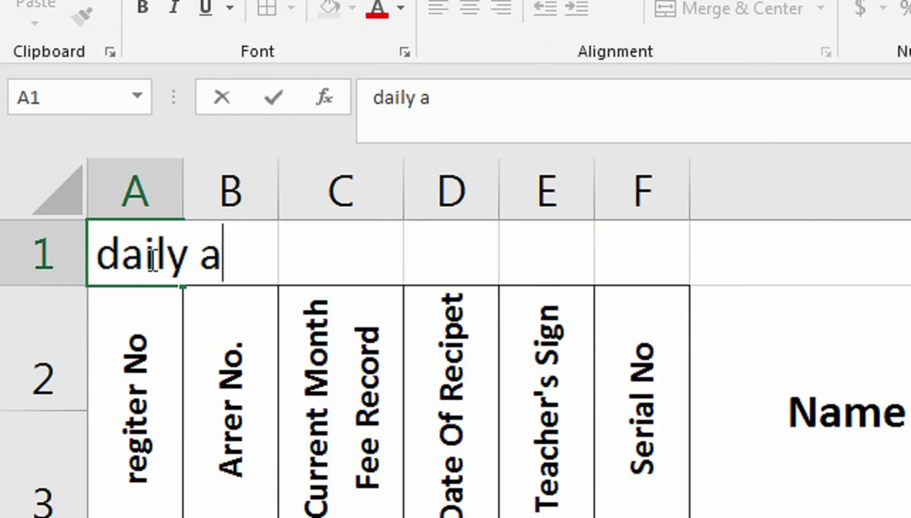
{"action": "type", "text": "ttendanc"}
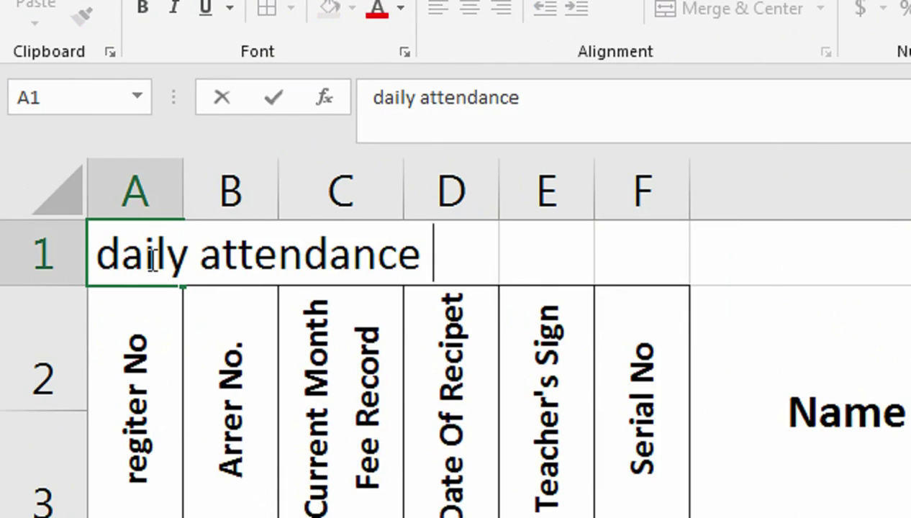
{"action": "type", "text": "egister for the"}
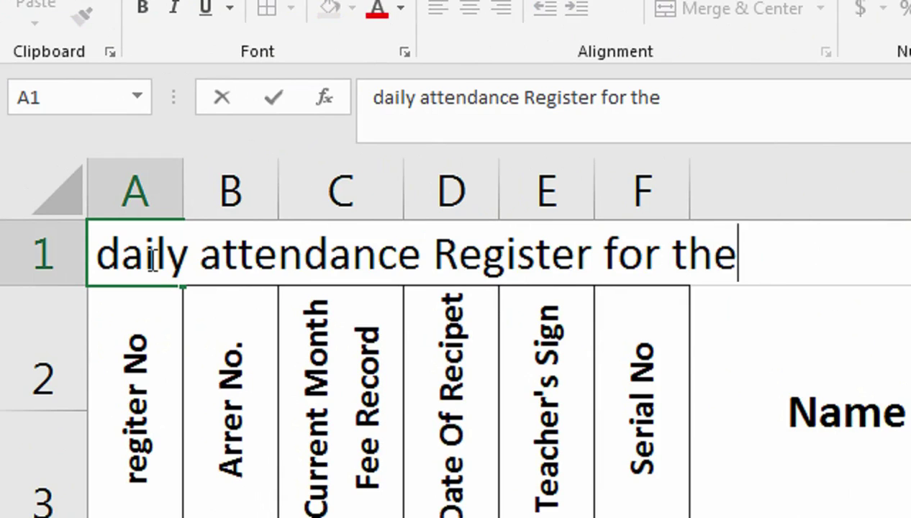
{"action": "type", "text": " month Of"}
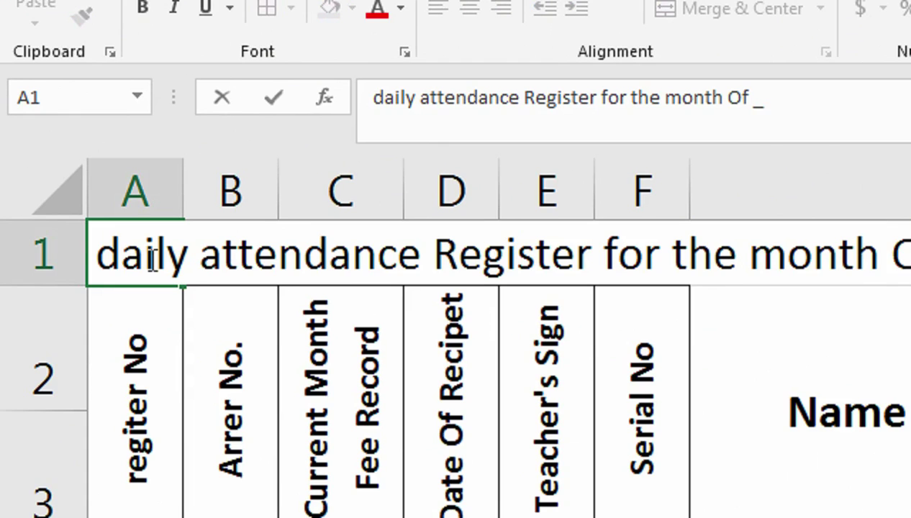
{"action": "type", "text": "_"}
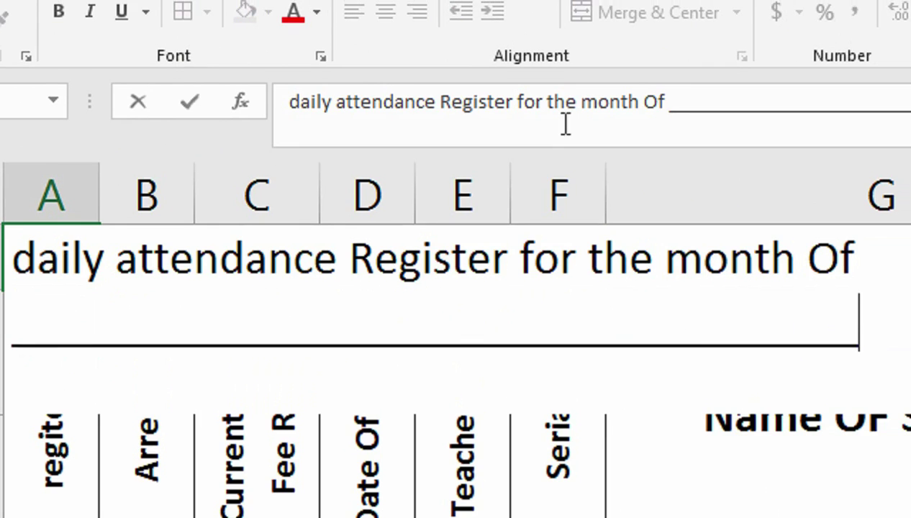
{"action": "left_click", "coordinate": [588, 131]}
{"action": "left_click", "coordinate": [595, 125]}
{"action": "key", "text": "BackSpace"}
{"action": "type", "text": "M"}
{"action": "left_click", "coordinate": [302, 137]}
{"action": "key", "text": "BackSpace"}
{"action": "type", "text": "D"}
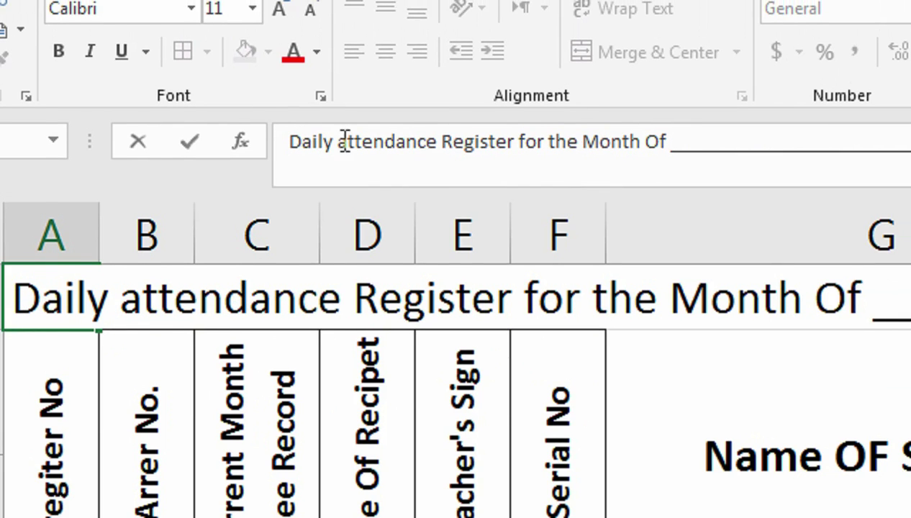
{"action": "left_click", "coordinate": [527, 146]}
{"action": "key", "text": "BackSpace"}
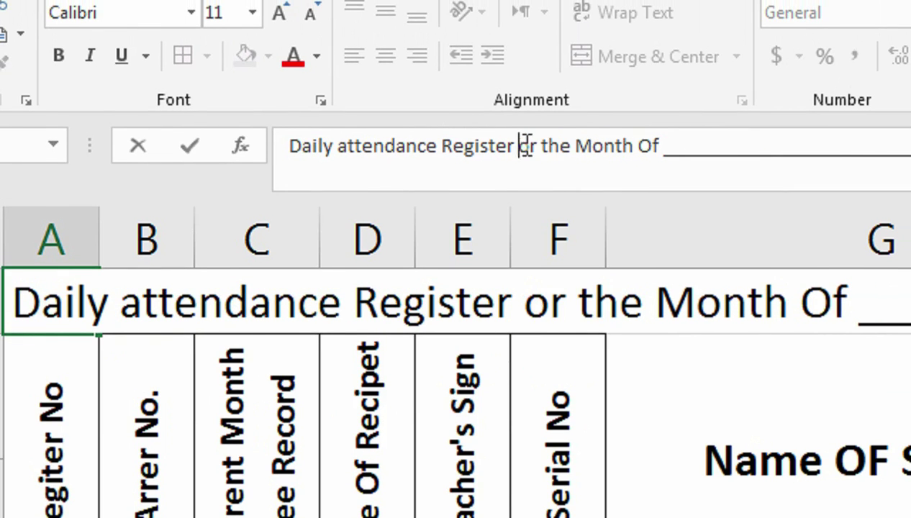
{"action": "type", "text": "F"}
{"action": "left_click", "coordinate": [560, 389]}
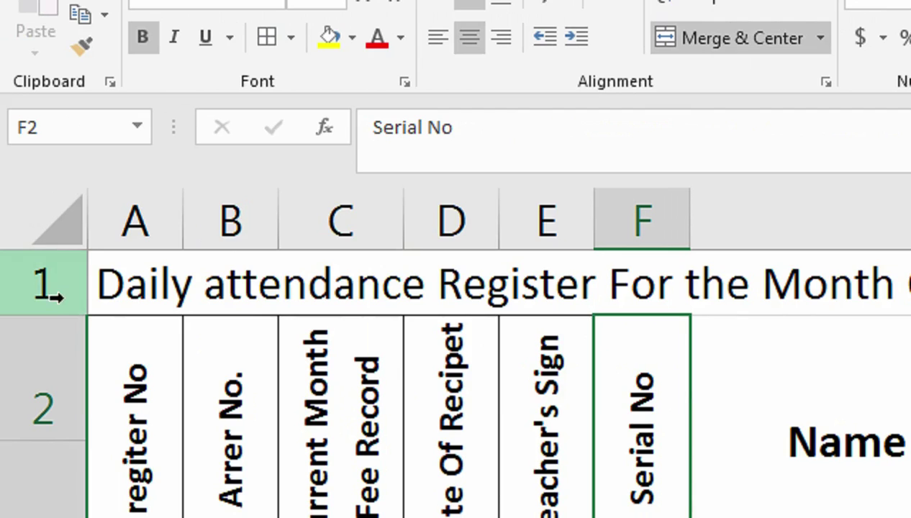
Insert a blank row above the title and select the empty cell A1
{"action": "right_click", "coordinate": [63, 295]}
{"action": "left_click", "coordinate": [128, 419]}
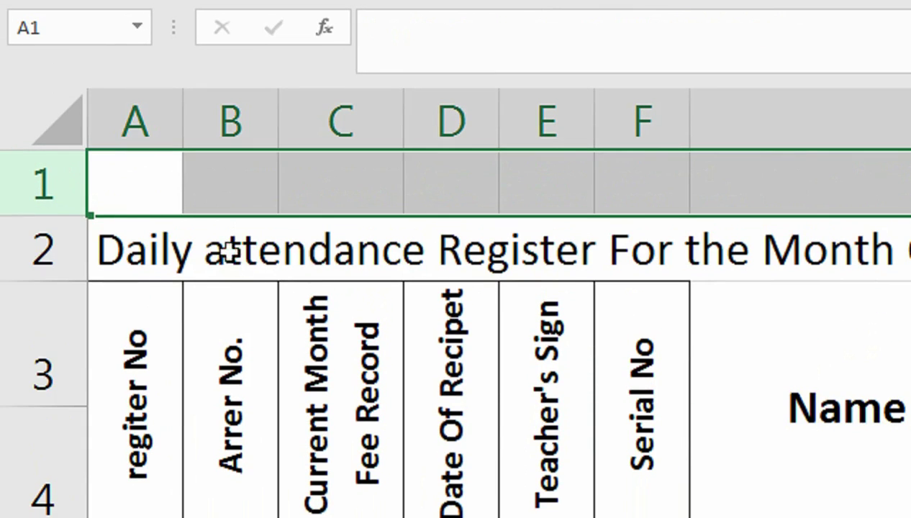
{"action": "left_click", "coordinate": [216, 250]}
{"action": "left_click", "coordinate": [164, 231]}
{"action": "left_click", "coordinate": [168, 160]}
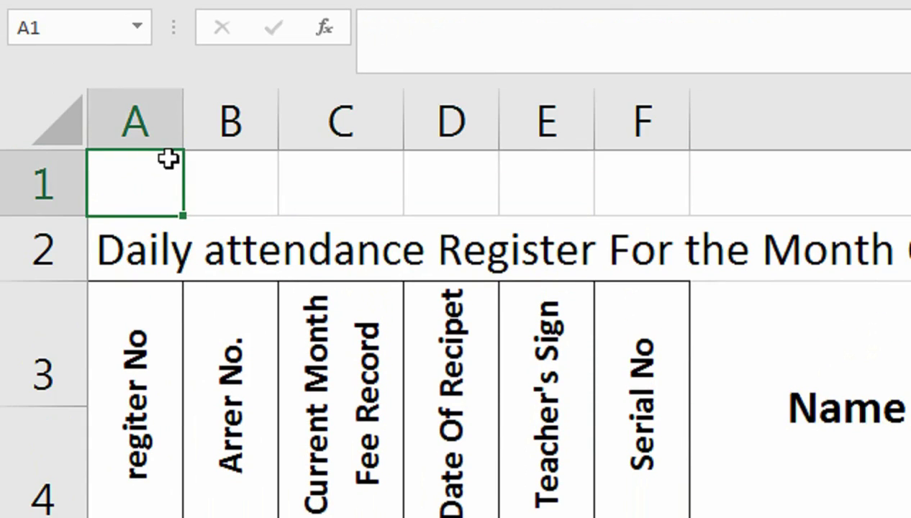
Put =UPPER(A2) in A1, then copy and paste it back as plain values
{"action": "type", "text": "=up"}
{"action": "key", "text": "Tab"}
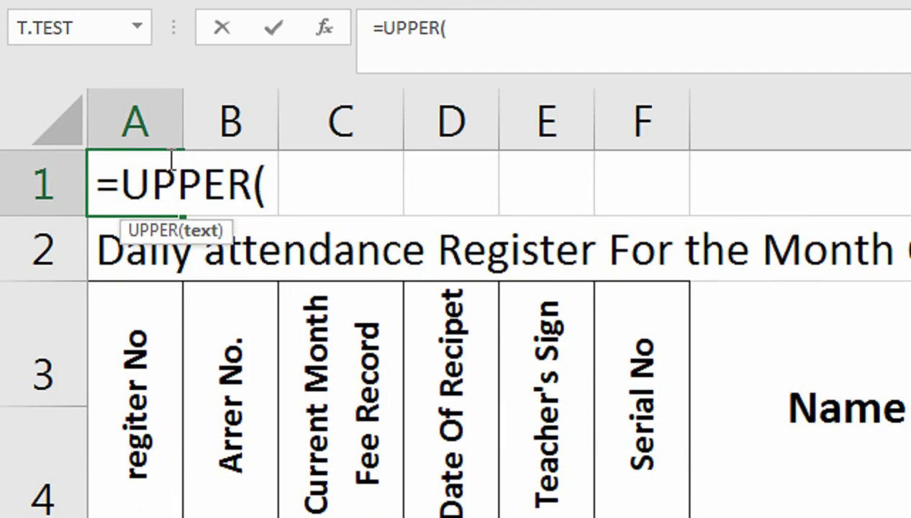
{"action": "key", "text": "Down"}
{"action": "key", "text": "Return"}
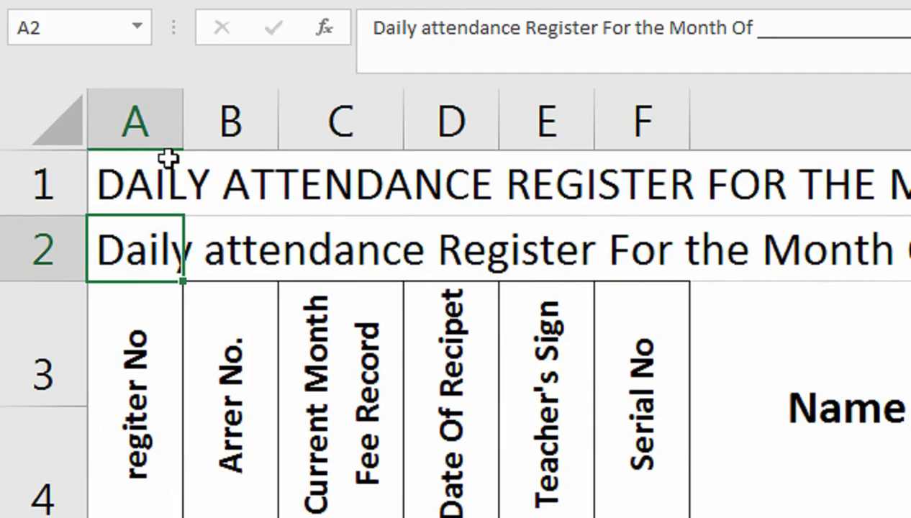
{"action": "key", "text": "Up"}
{"action": "left_click", "coordinate": [104, 123]}
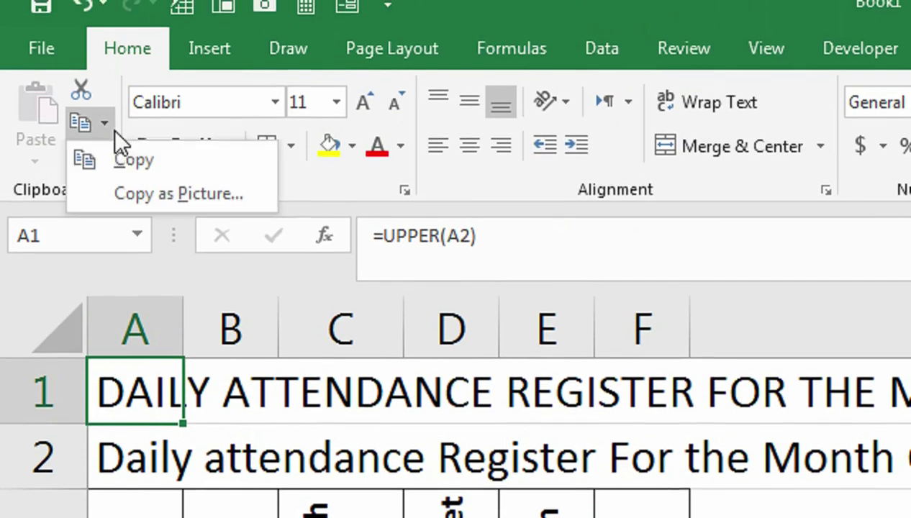
{"action": "left_click", "coordinate": [113, 148]}
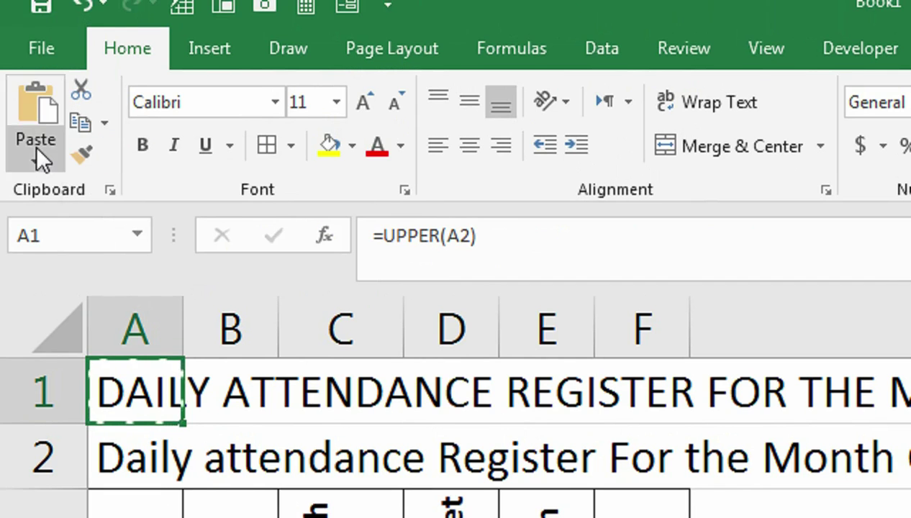
{"action": "left_click", "coordinate": [34, 157]}
{"action": "left_click", "coordinate": [33, 364]}
Delete the original mixed-case title row 2 and make the uppercase A1 title bold
{"action": "left_click", "coordinate": [32, 396]}
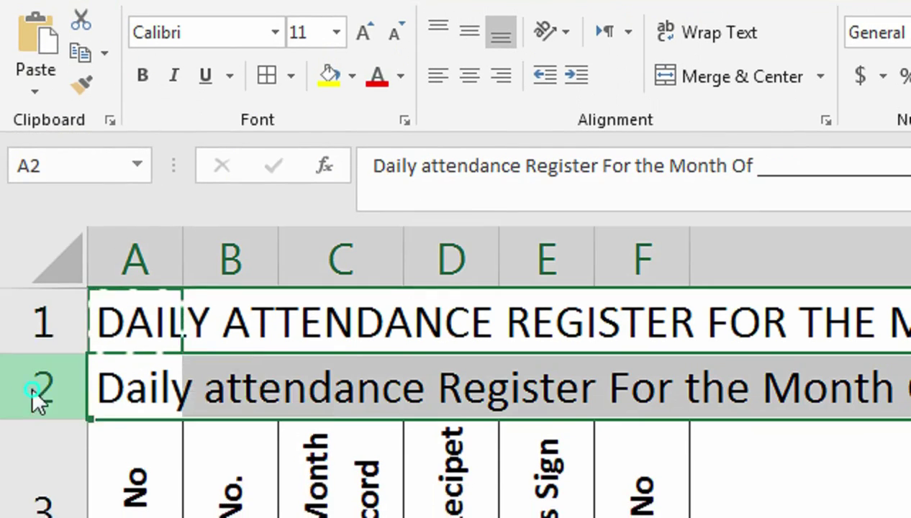
{"action": "right_click", "coordinate": [32, 397]}
{"action": "left_click", "coordinate": [105, 374]}
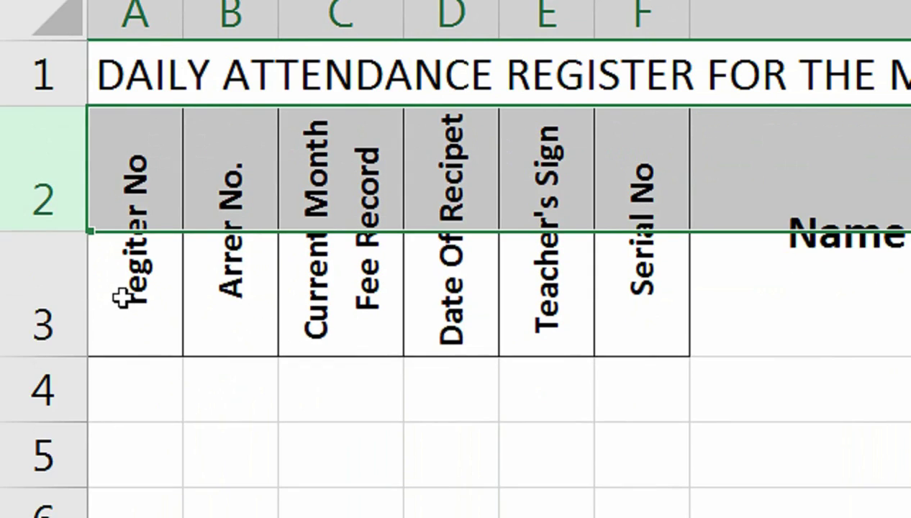
{"action": "left_click", "coordinate": [133, 146]}
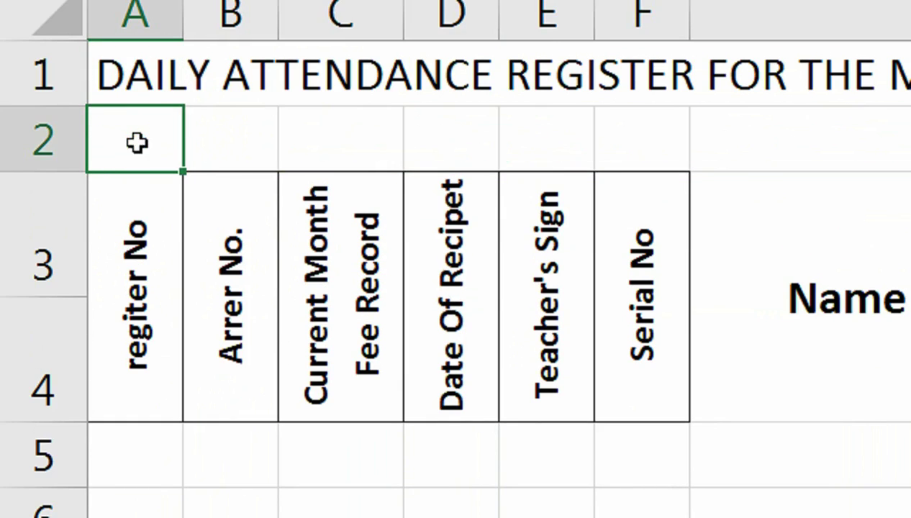
{"action": "left_click", "coordinate": [150, 158]}
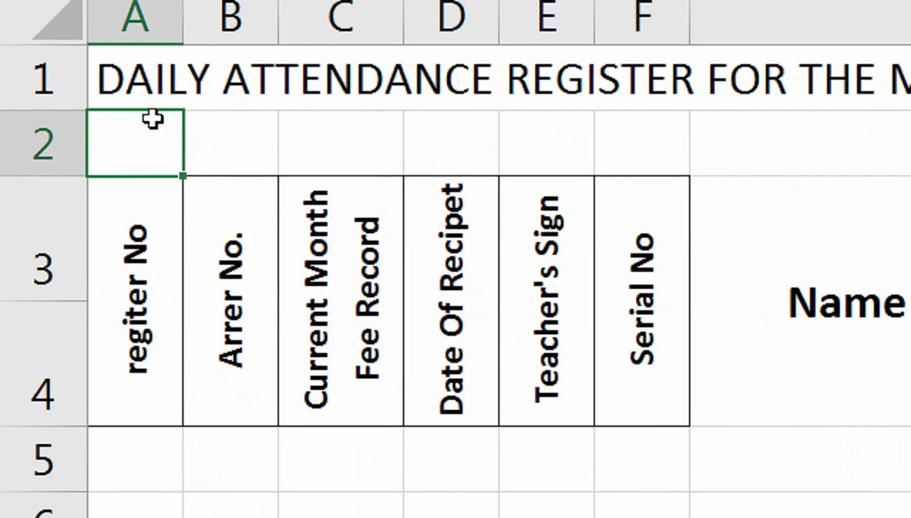
{"action": "left_click", "coordinate": [148, 79]}
{"action": "left_click", "coordinate": [144, 165]}
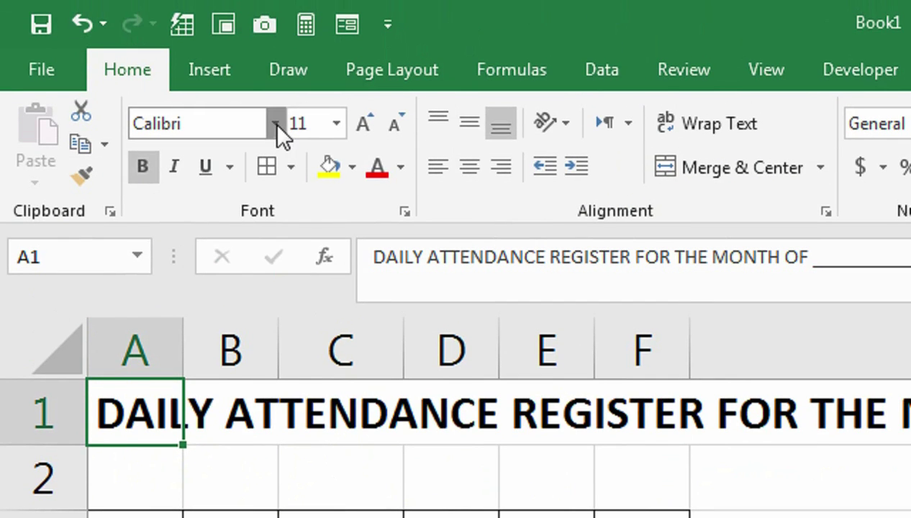
Set the A1 title font to Arial Black
{"action": "left_click", "coordinate": [275, 124]}
{"action": "left_click_drag", "start_coordinate": [511, 216], "coordinate": [521, 231]}
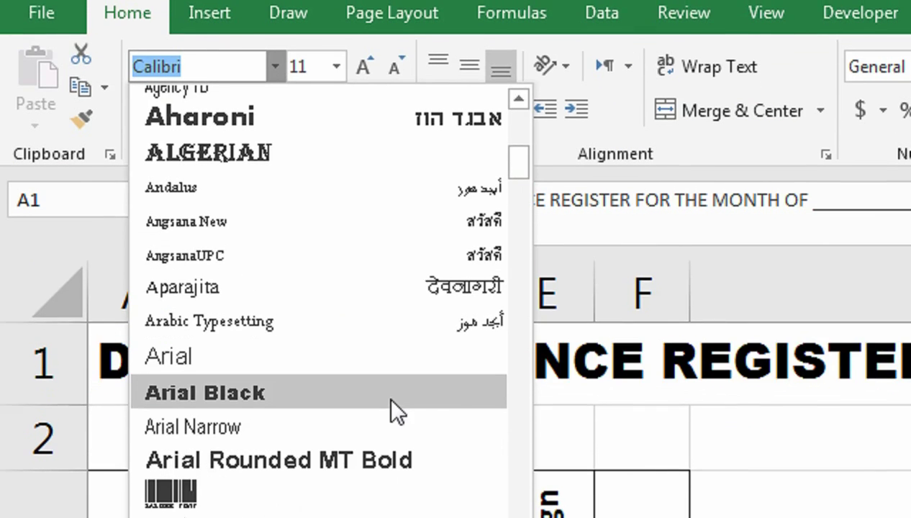
{"action": "left_click", "coordinate": [391, 389]}
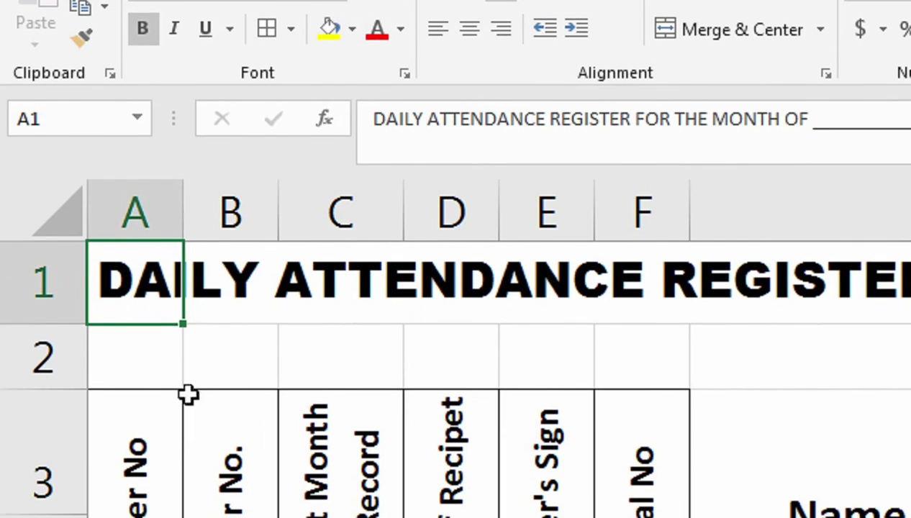
Enter 'average daily Attendance_____________' in A2 and 'Percentage' in H2
{"action": "left_click", "coordinate": [148, 353]}
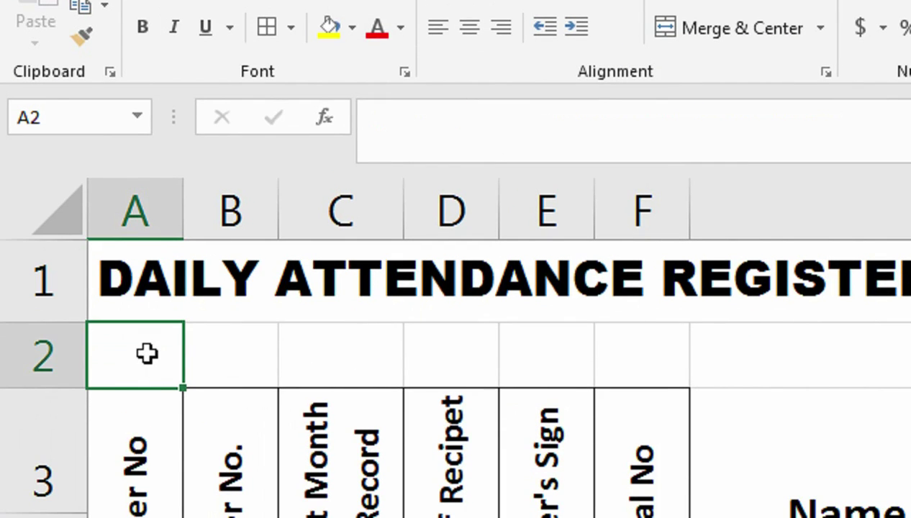
{"action": "type", "text": "averag"}
{"action": "type", "text": "e "}
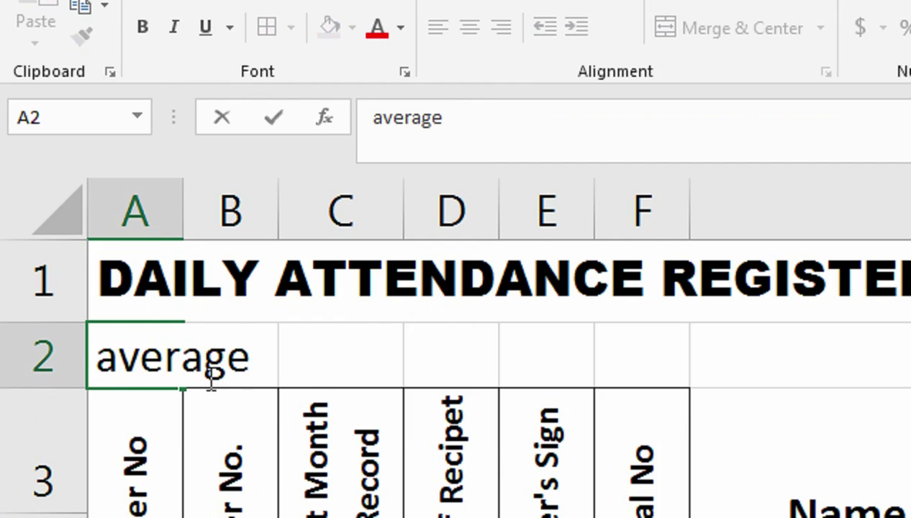
{"action": "type", "text": "daily "}
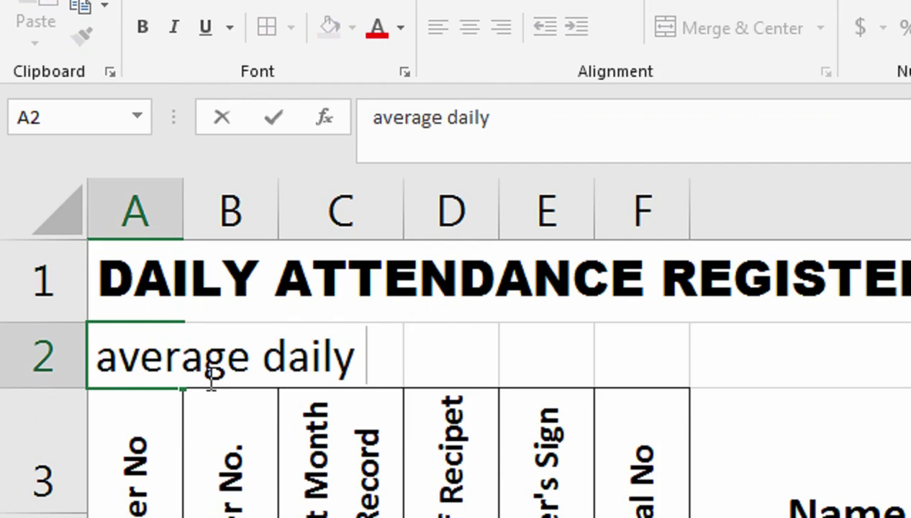
{"action": "type", "text": "Attendance"}
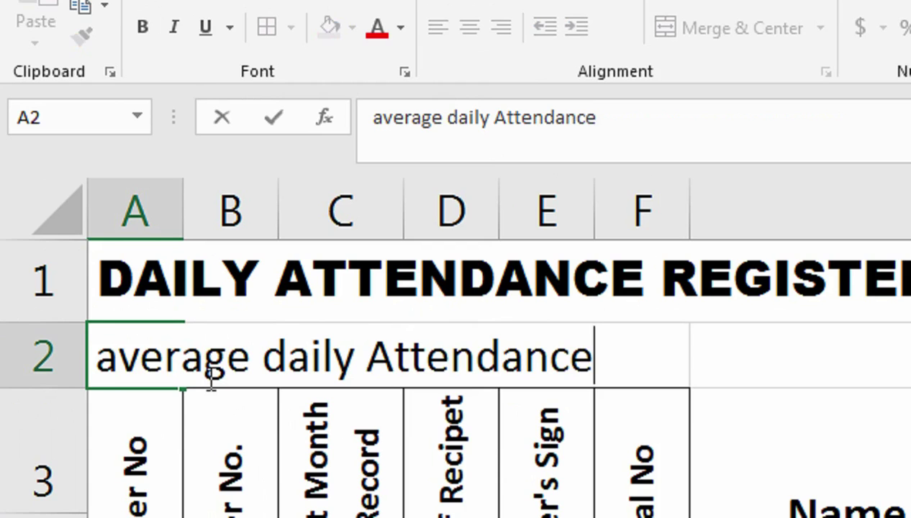
{"action": "type", "text": "_______________"}
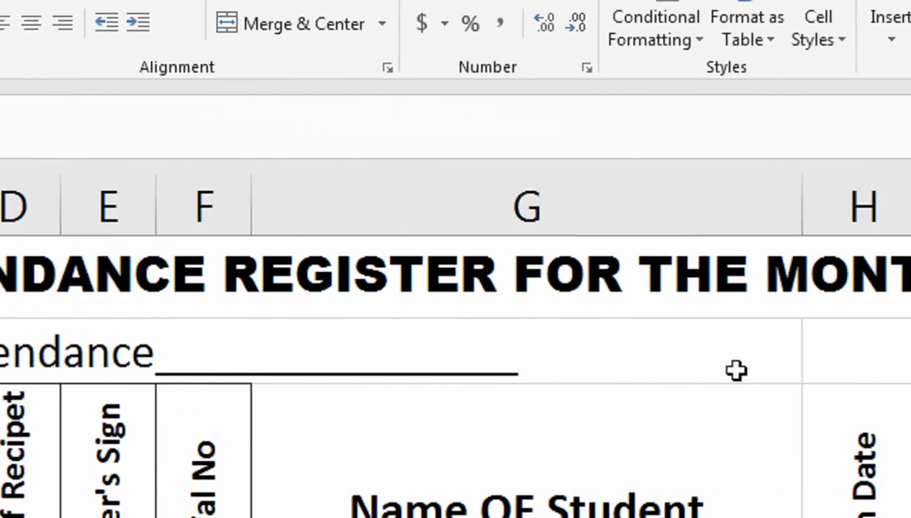
{"action": "left_click", "coordinate": [719, 352]}
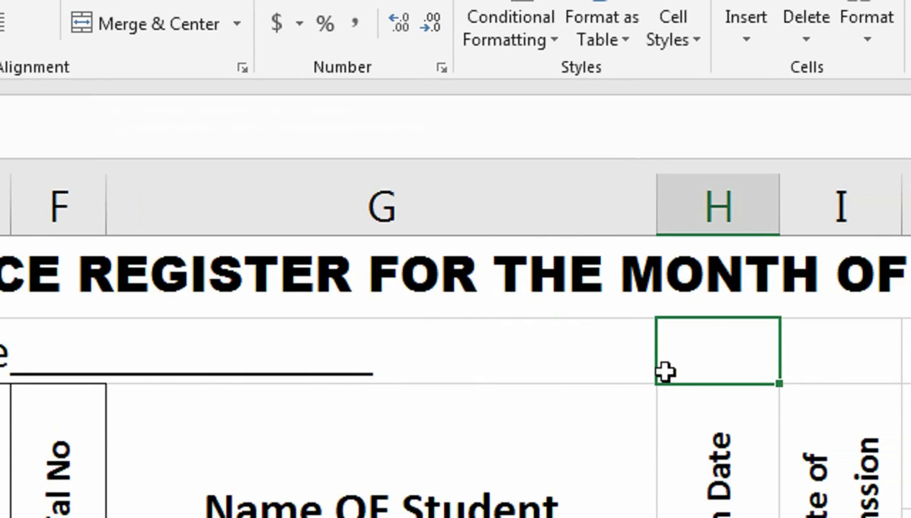
{"action": "type", "text": "percentagf"}
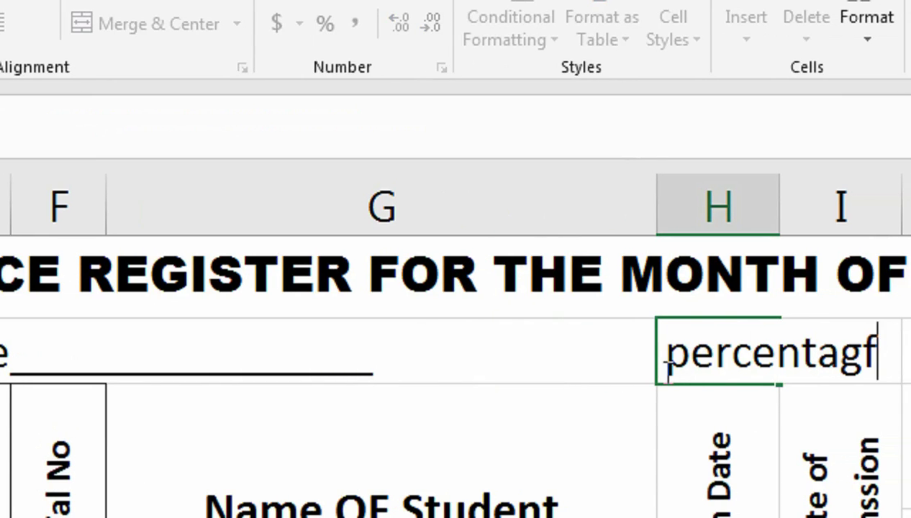
{"action": "left_click", "coordinate": [659, 356]}
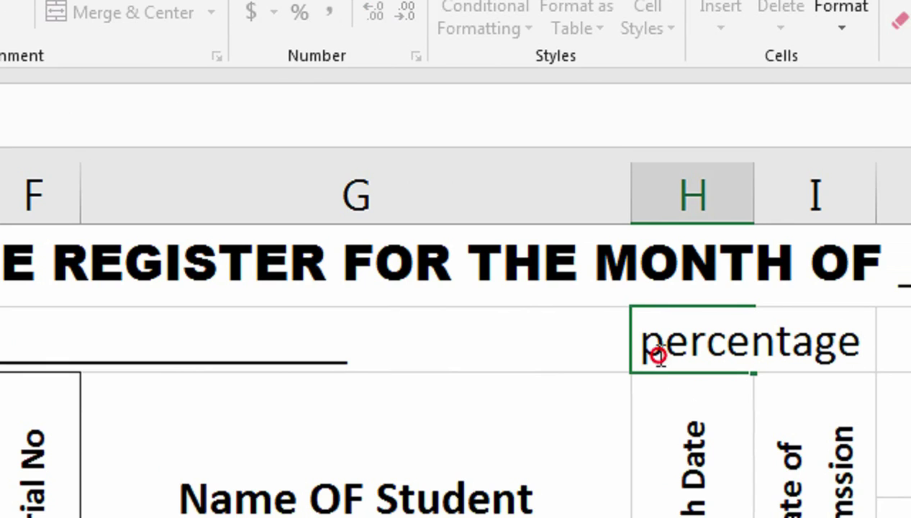
{"action": "key", "text": "BackSpace"}
{"action": "type", "text": "P"}
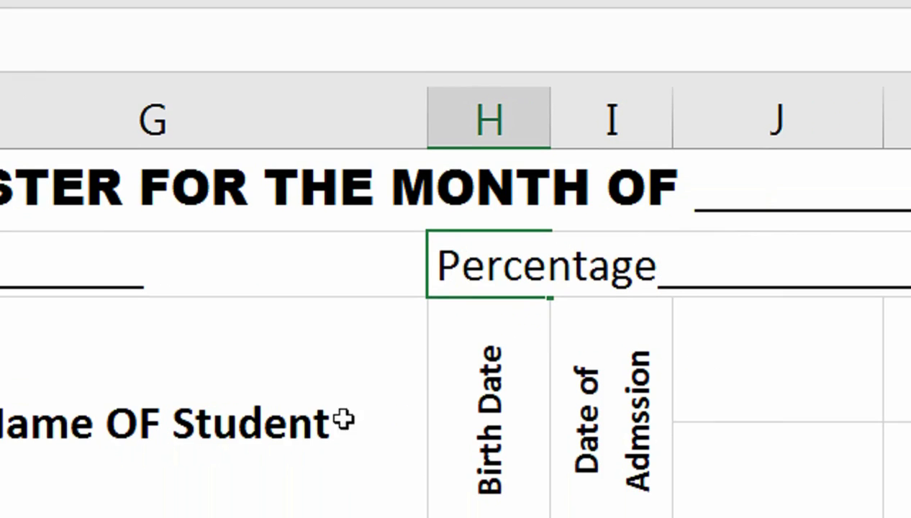
{"action": "left_click", "coordinate": [344, 456]}
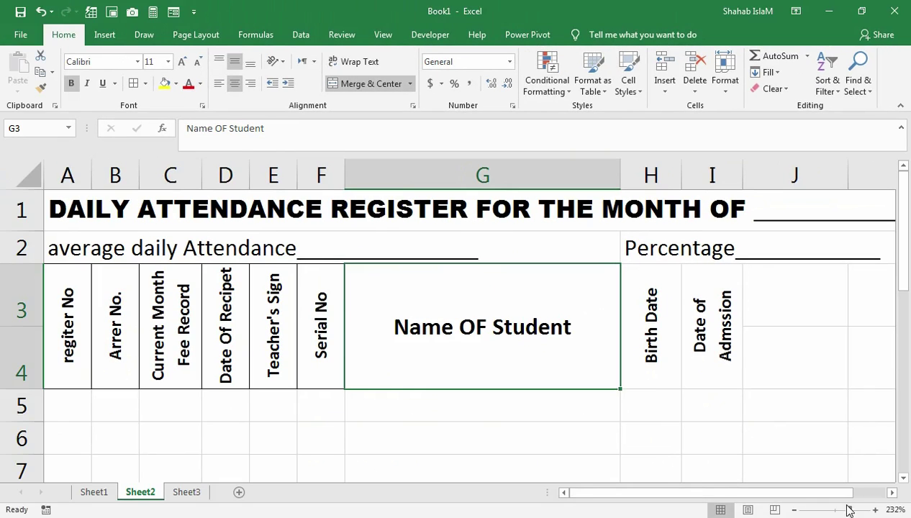
Zoom the sheet to 160% and move the Percentage label from H2 to J2
{"action": "left_click_drag", "start_coordinate": [848, 511], "coordinate": [841, 511]}
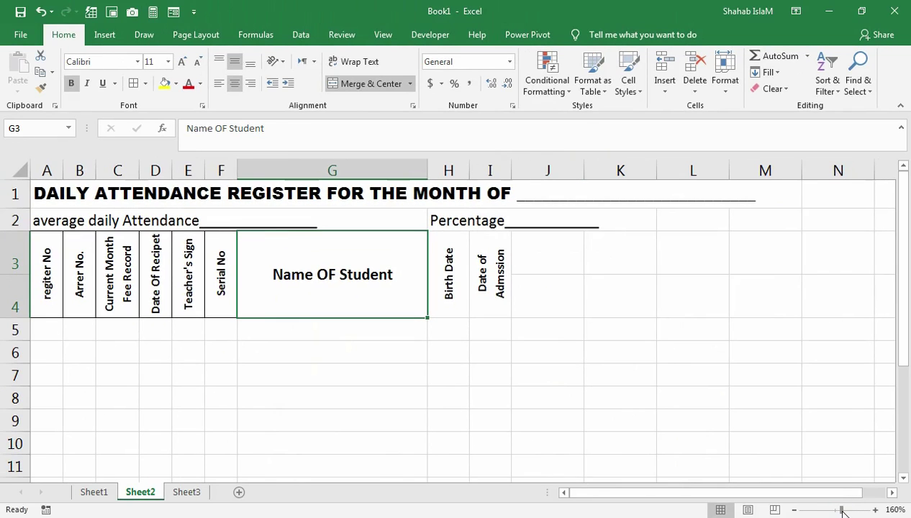
{"action": "left_click", "coordinate": [452, 225]}
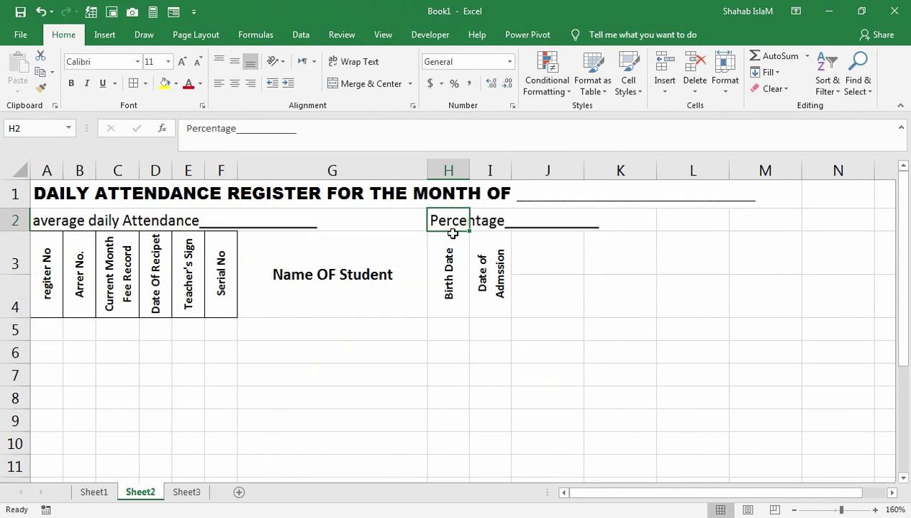
{"action": "left_click_drag", "start_coordinate": [453, 231], "coordinate": [570, 226]}
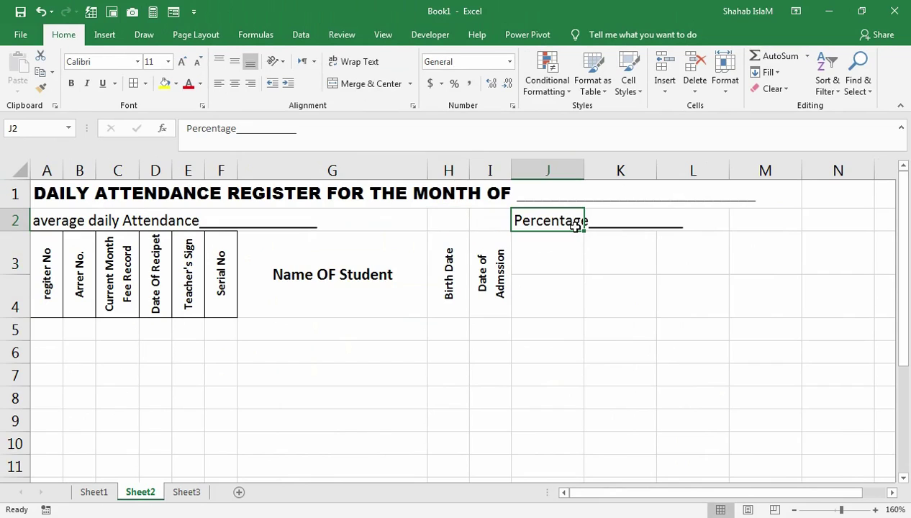
Fill row 4 from J4 with day numbers 1 to 31 using a linear series, step 1
{"action": "left_click", "coordinate": [559, 260]}
{"action": "left_click", "coordinate": [537, 295]}
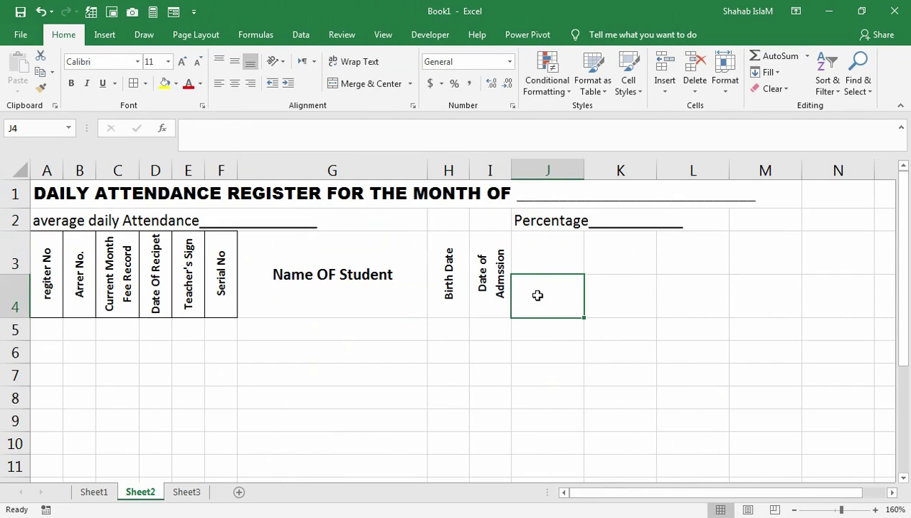
{"action": "type", "text": "1"}
{"action": "key", "text": "Tab"}
{"action": "type", "text": "2"}
{"action": "key", "text": "Tab"}
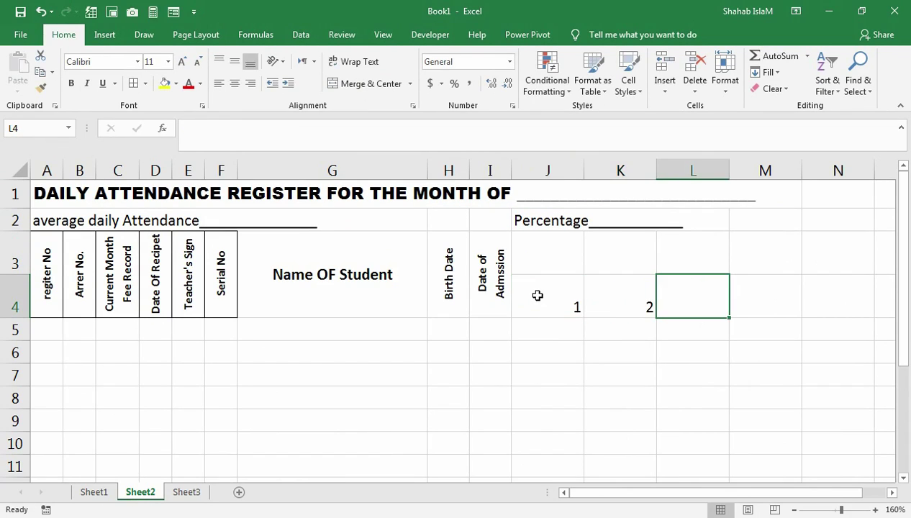
{"action": "left_click", "coordinate": [538, 295]}
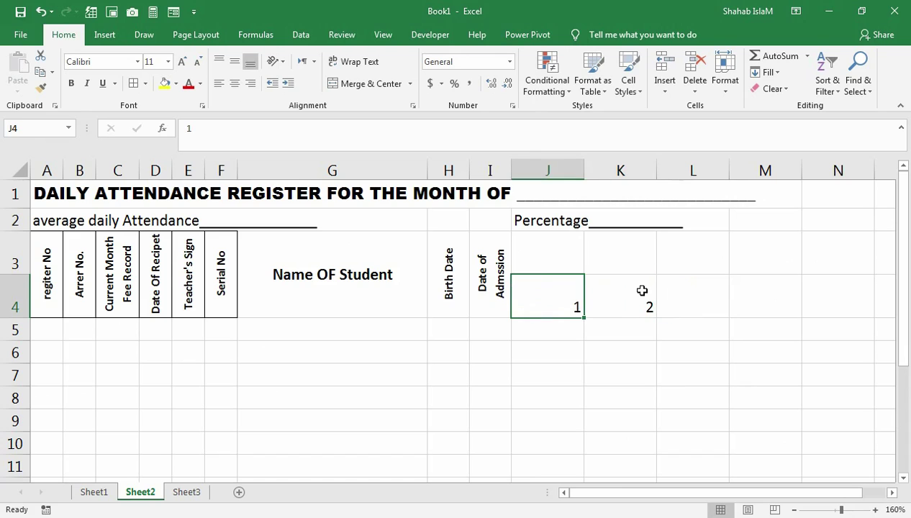
{"action": "left_click", "coordinate": [768, 73]}
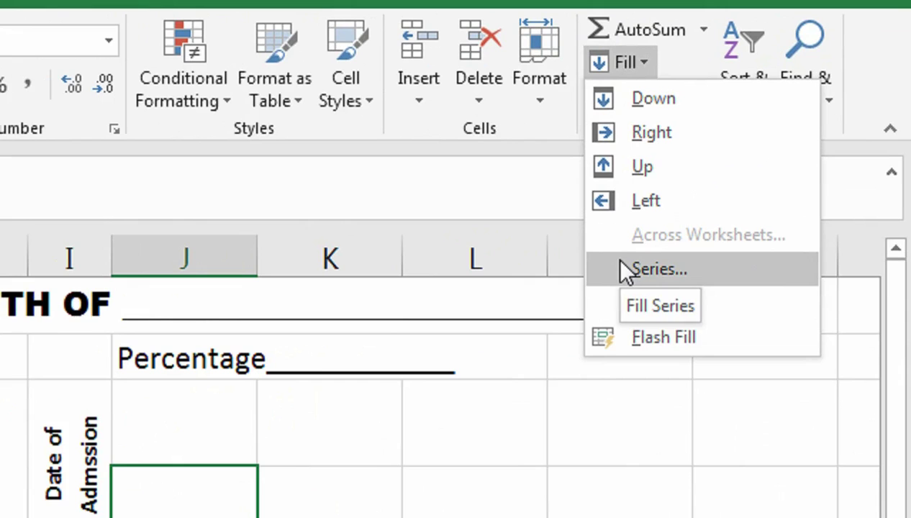
{"action": "left_click", "coordinate": [768, 177]}
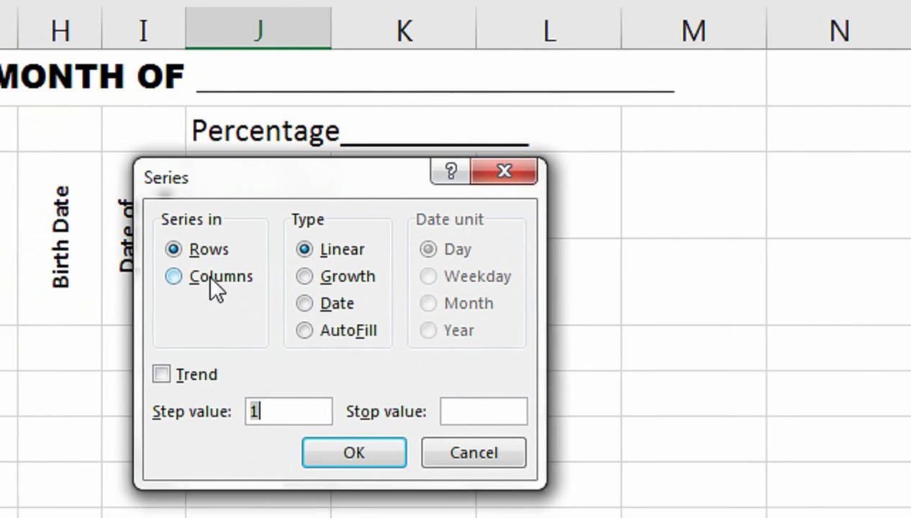
{"action": "left_click", "coordinate": [503, 412]}
{"action": "type", "text": "31"}
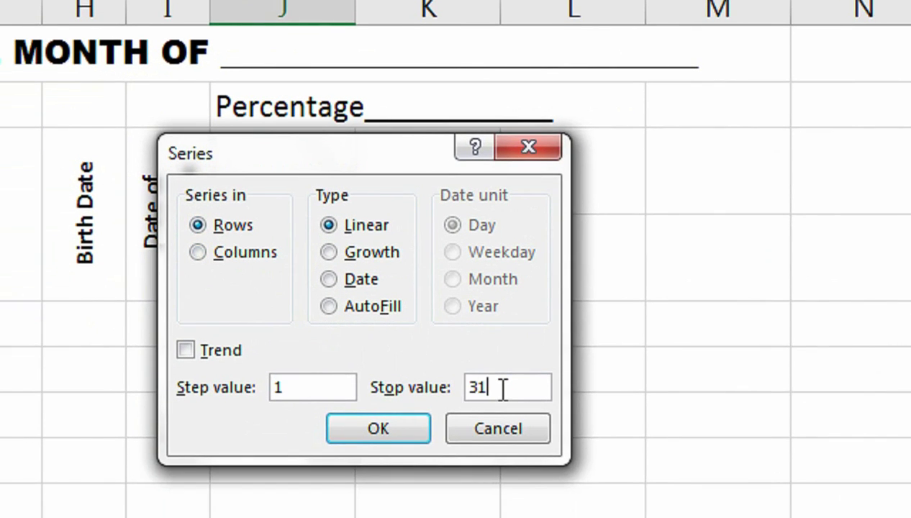
{"action": "left_click", "coordinate": [403, 430]}
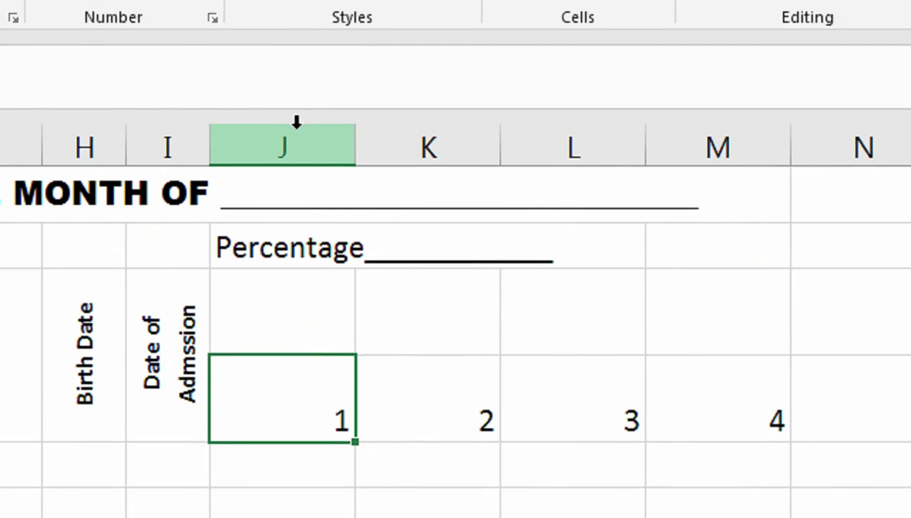
Select the day columns from J through AN
{"action": "left_click_drag", "start_coordinate": [297, 124], "coordinate": [906, 130]}
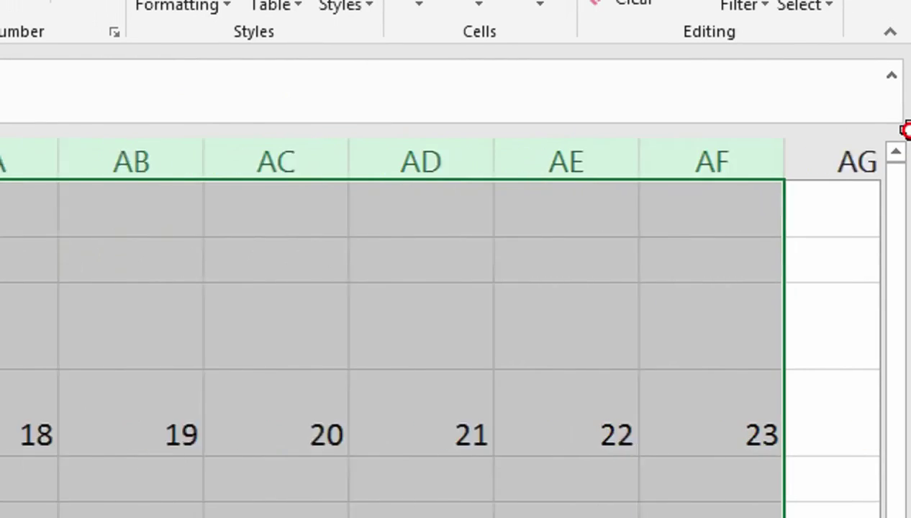
{"action": "left_click_drag", "start_coordinate": [905, 129], "coordinate": [638, 145]}
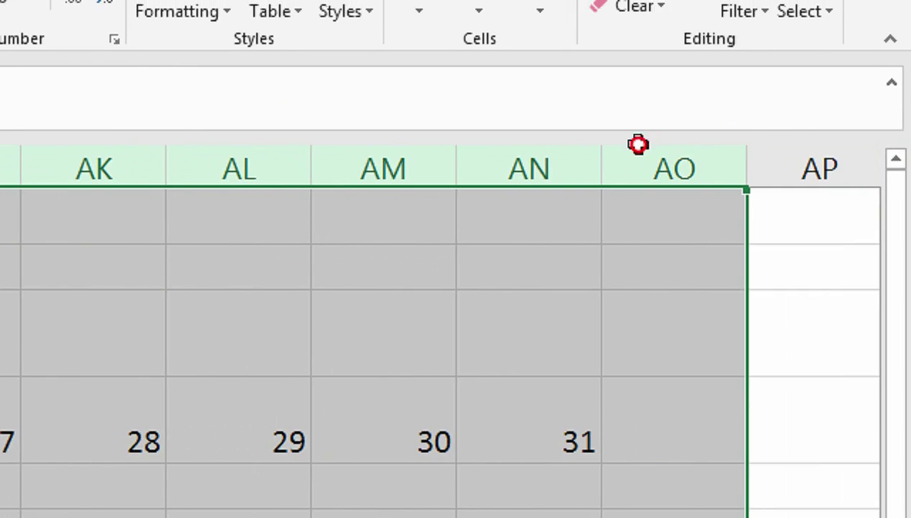
{"action": "left_click_drag", "start_coordinate": [592, 166], "coordinate": [594, 158]}
Narrow the selected day columns J to AN to a slim uniform width
{"action": "scroll", "coordinate": [600, 159], "scroll_direction": "right", "scroll_amount": 3}
{"action": "left_click", "coordinate": [601, 160]}
{"action": "left_click_drag", "start_coordinate": [765, 496], "coordinate": [542, 488]}
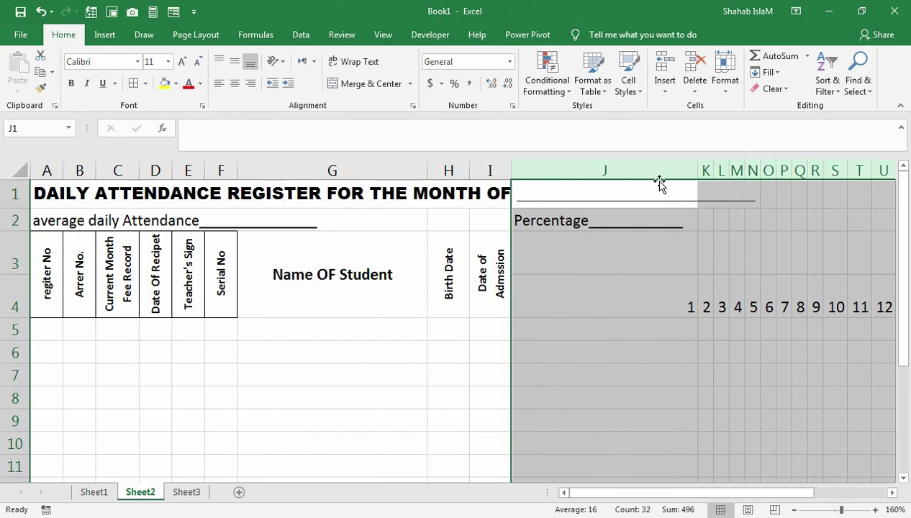
{"action": "left_click_drag", "start_coordinate": [701, 167], "coordinate": [598, 170]}
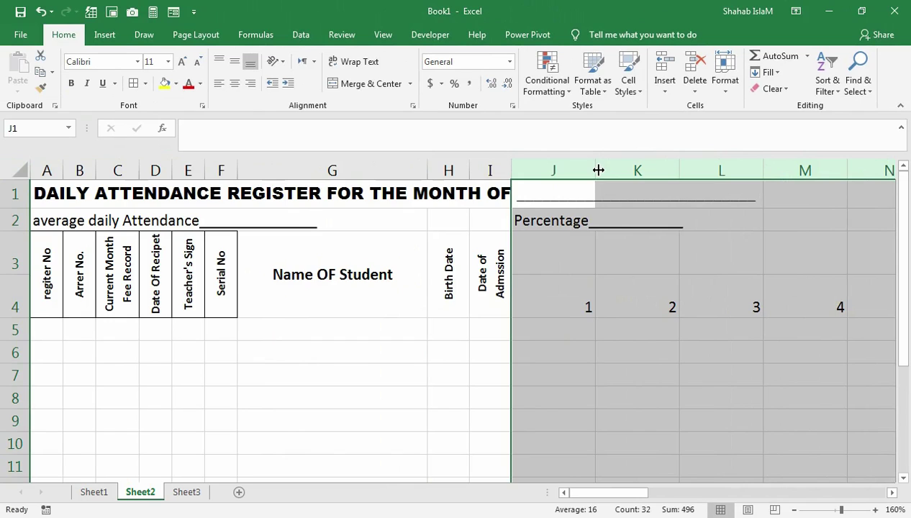
{"action": "key", "text": "ctrl+z"}
{"action": "left_click", "coordinate": [641, 221]}
{"action": "left_click_drag", "start_coordinate": [695, 170], "coordinate": [536, 172]}
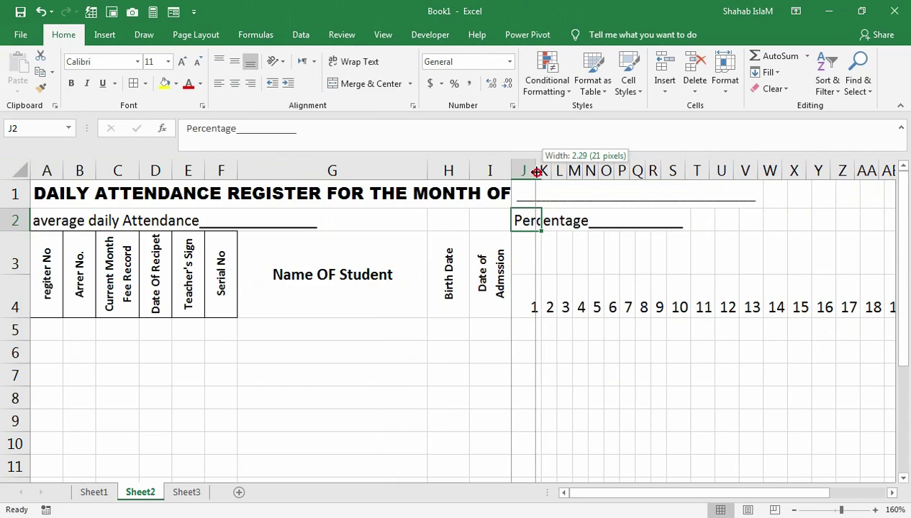
Select the full row of day numbers J4:AN4
{"action": "left_click", "coordinate": [523, 294]}
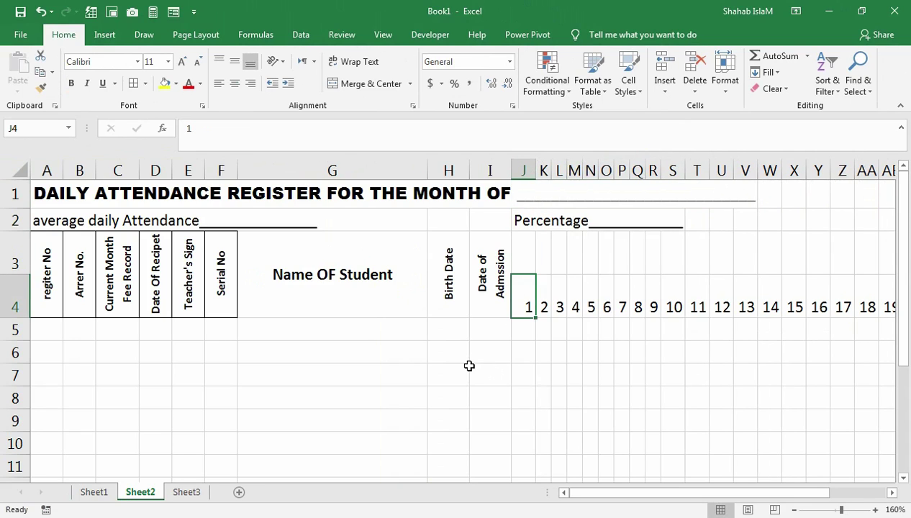
{"action": "left_click_drag", "start_coordinate": [523, 260], "coordinate": [621, 262]}
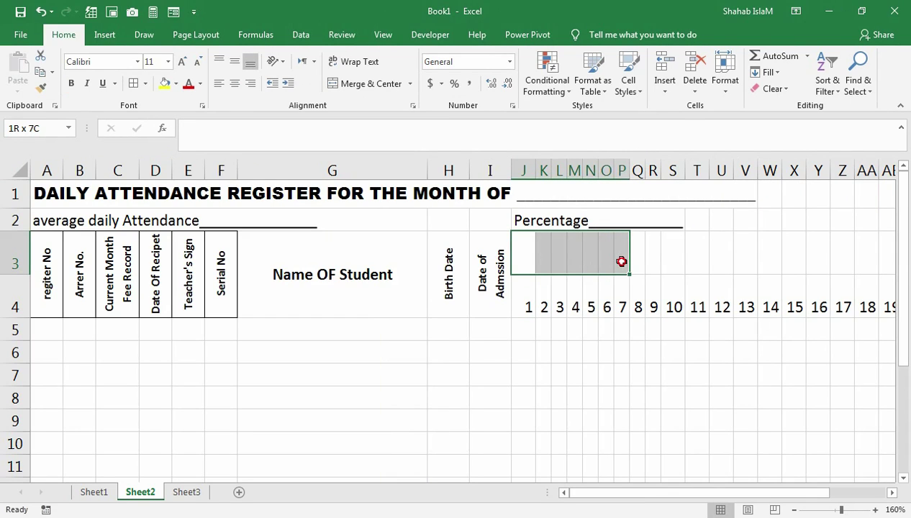
{"action": "left_click", "coordinate": [531, 303]}
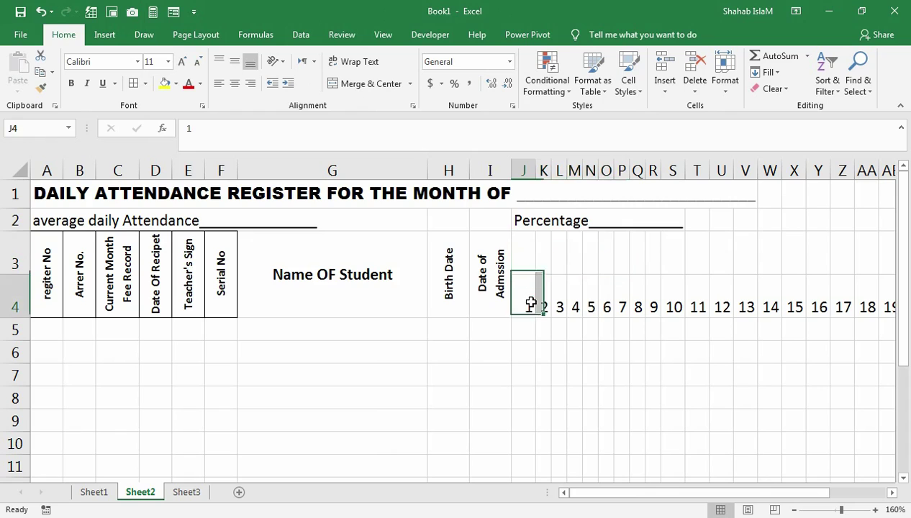
{"action": "key", "text": "ctrl+shift+Right"}
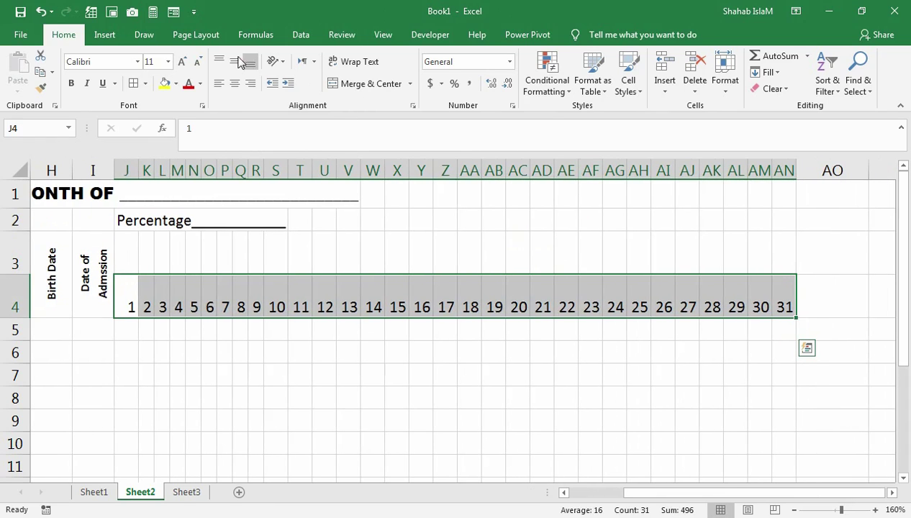
Make the day numbers middle-aligned, font size 12 and bold
{"action": "left_click", "coordinate": [234, 62]}
{"action": "left_click", "coordinate": [182, 62]}
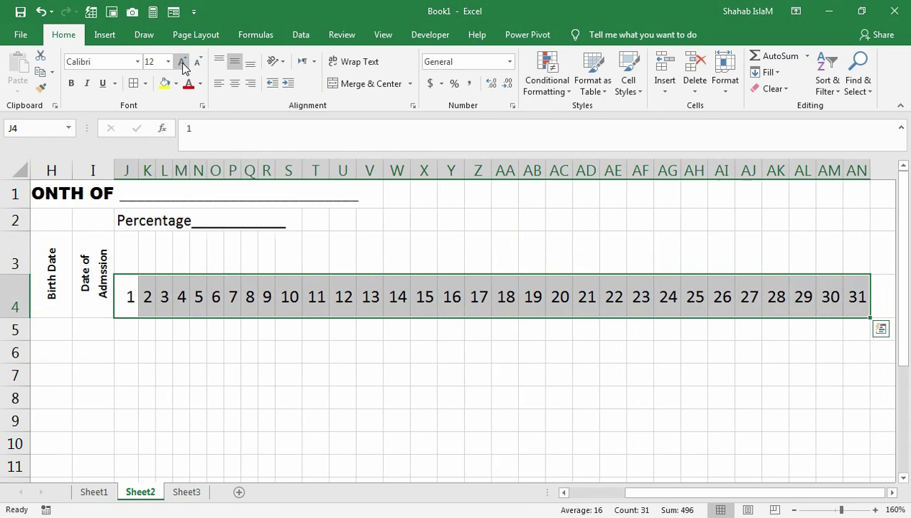
{"action": "left_click", "coordinate": [71, 83]}
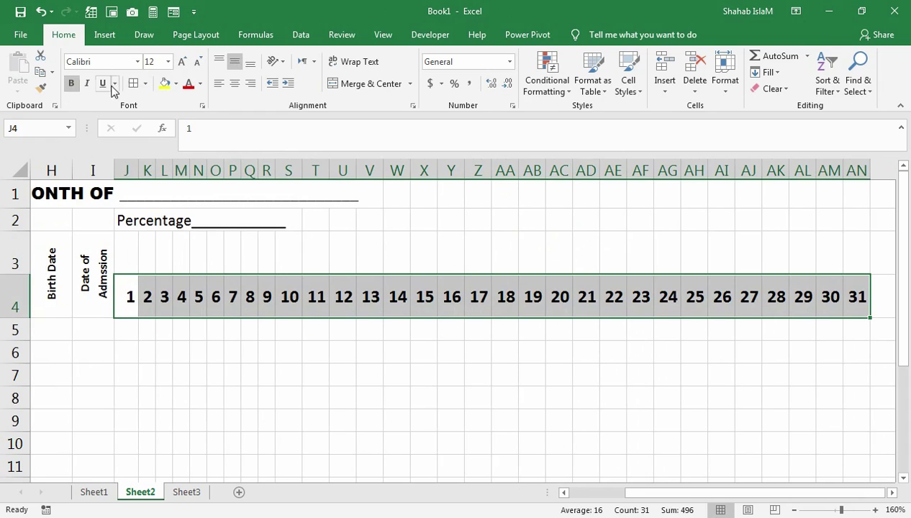
Set the day columns' width to 2.75 through the Column Width setting
{"action": "left_click", "coordinate": [724, 85]}
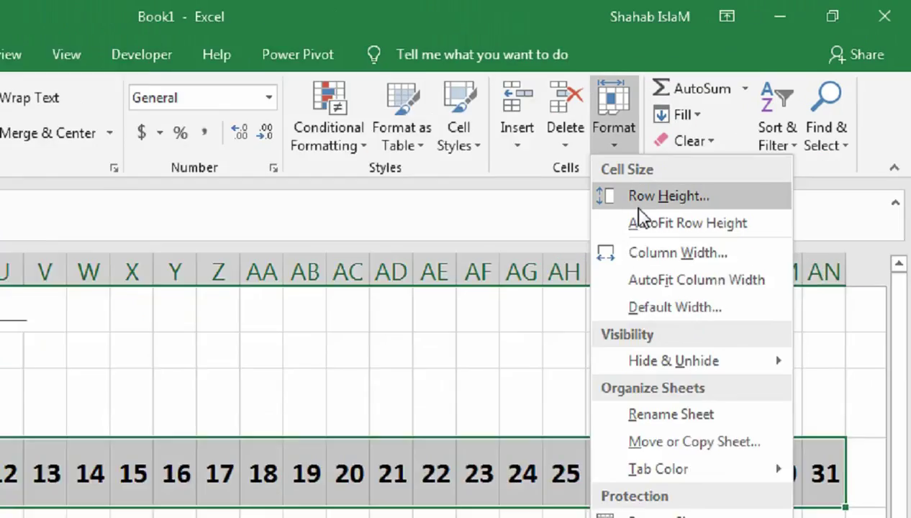
{"action": "left_click", "coordinate": [759, 124]}
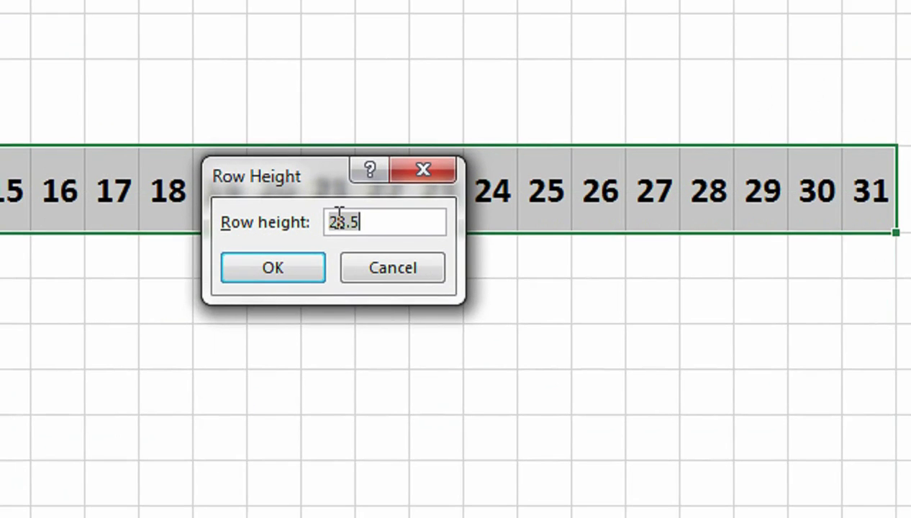
{"action": "left_click", "coordinate": [441, 266]}
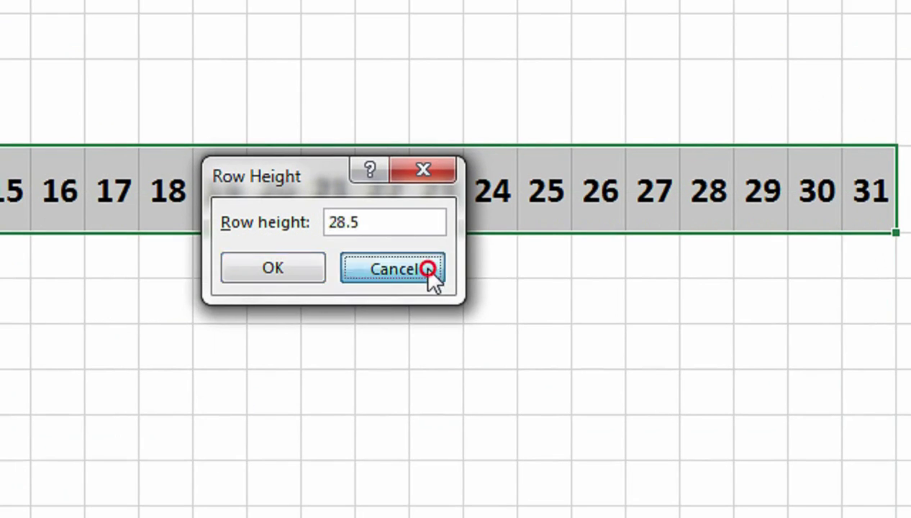
{"action": "left_click", "coordinate": [606, 108]}
{"action": "left_click", "coordinate": [634, 260]}
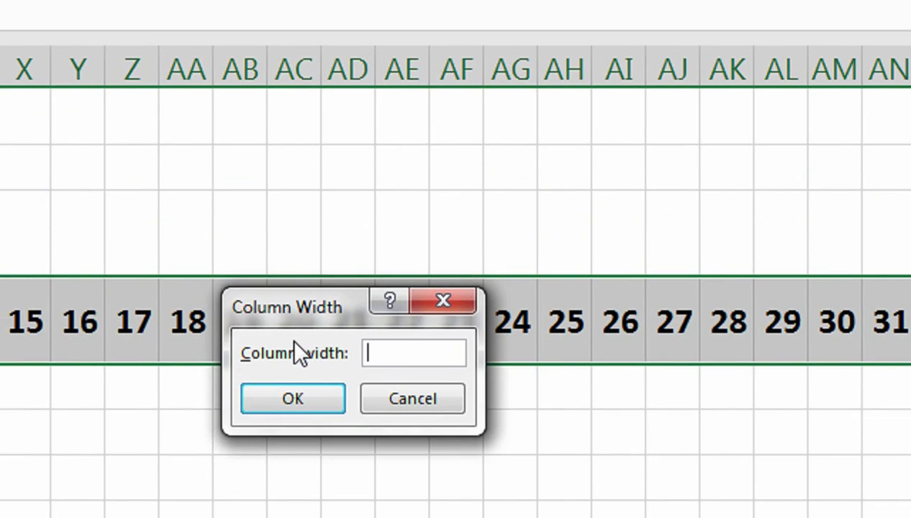
{"action": "left_click", "coordinate": [414, 400]}
{"action": "left_click_drag", "start_coordinate": [375, 134], "coordinate": [375, 134]}
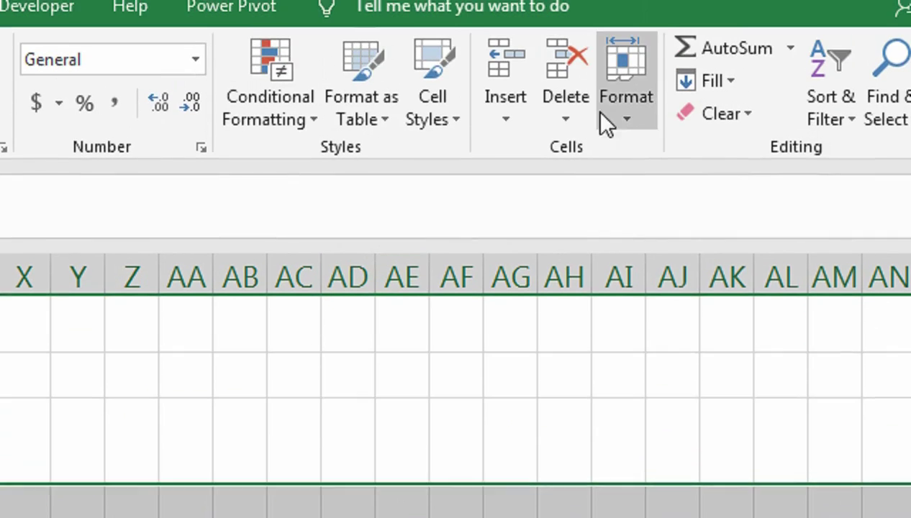
{"action": "left_click", "coordinate": [610, 128]}
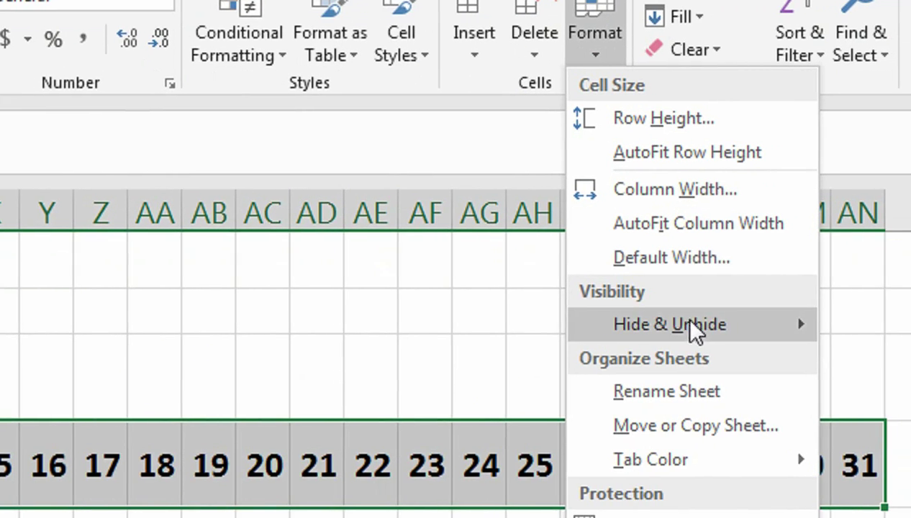
{"action": "left_click", "coordinate": [646, 225]}
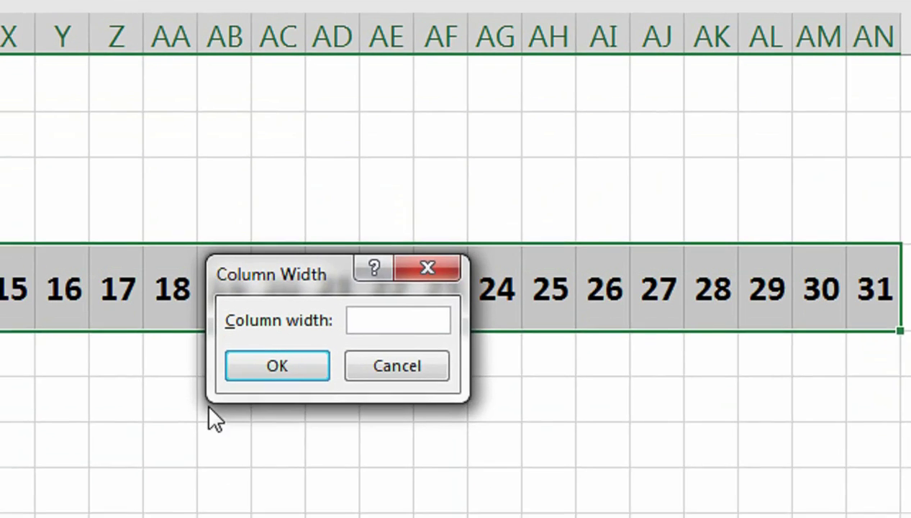
{"action": "type", "text": "2.75"}
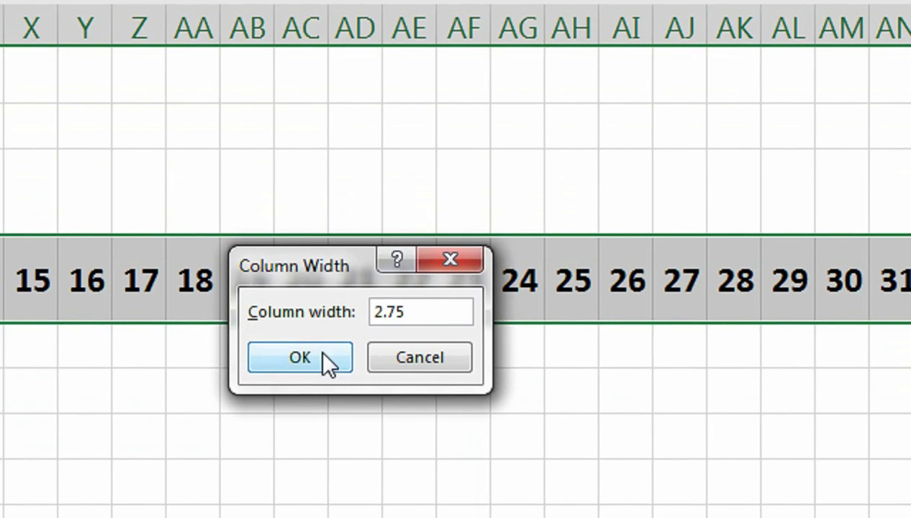
{"action": "left_click", "coordinate": [328, 358]}
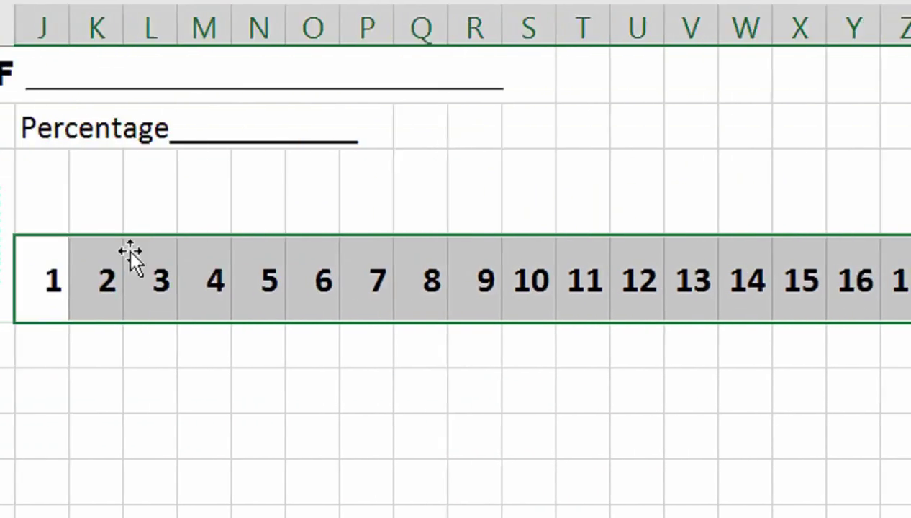
Merge J3:P3 above days 1–7 and enter the ATTENDANCE heading
{"action": "left_click_drag", "start_coordinate": [220, 208], "coordinate": [534, 195]}
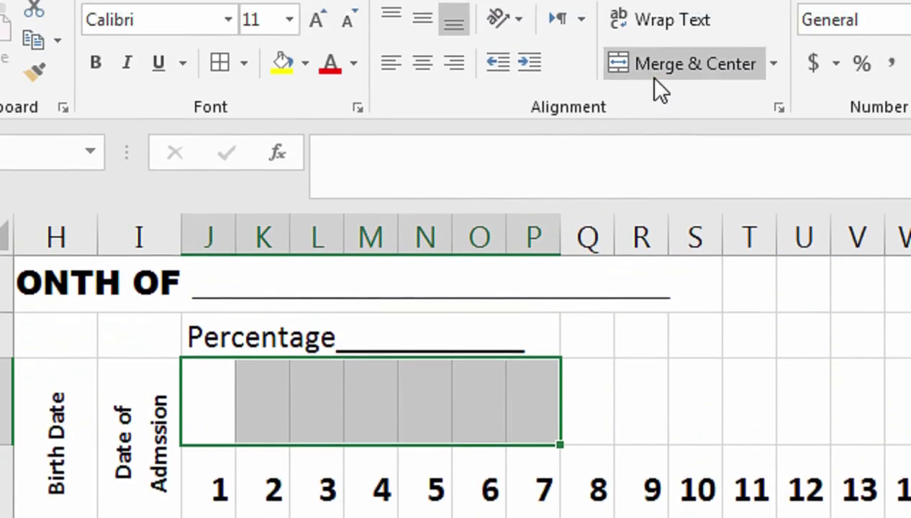
{"action": "left_click", "coordinate": [666, 68]}
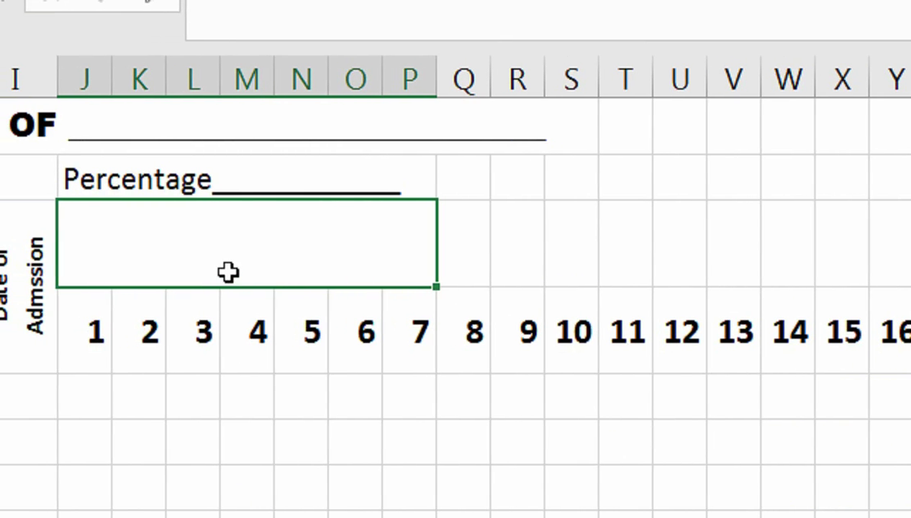
{"action": "type", "text": "att"}
{"action": "key", "text": "Escape"}
{"action": "type", "text": "ENDANCE"}
{"action": "left_click", "coordinate": [267, 380]}
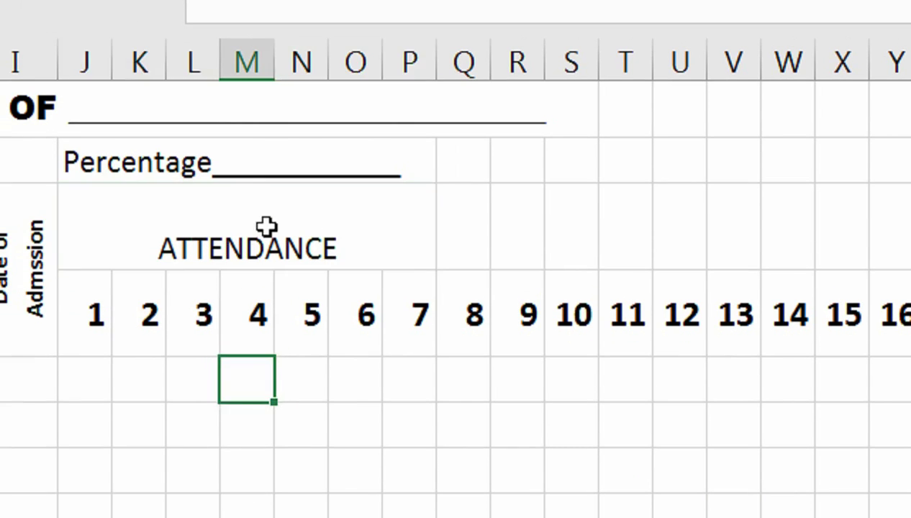
{"action": "left_click", "coordinate": [264, 244]}
Merge the cells above days 10–15 and enter FOR THE MONTH
{"action": "left_click_drag", "start_coordinate": [549, 252], "coordinate": [663, 245]}
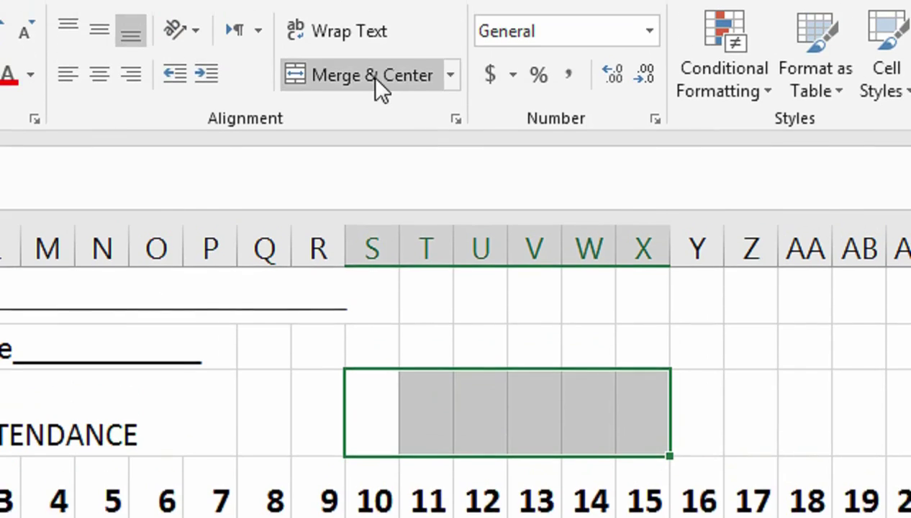
{"action": "left_click", "coordinate": [372, 109]}
{"action": "type", "text": "FOR THE "}
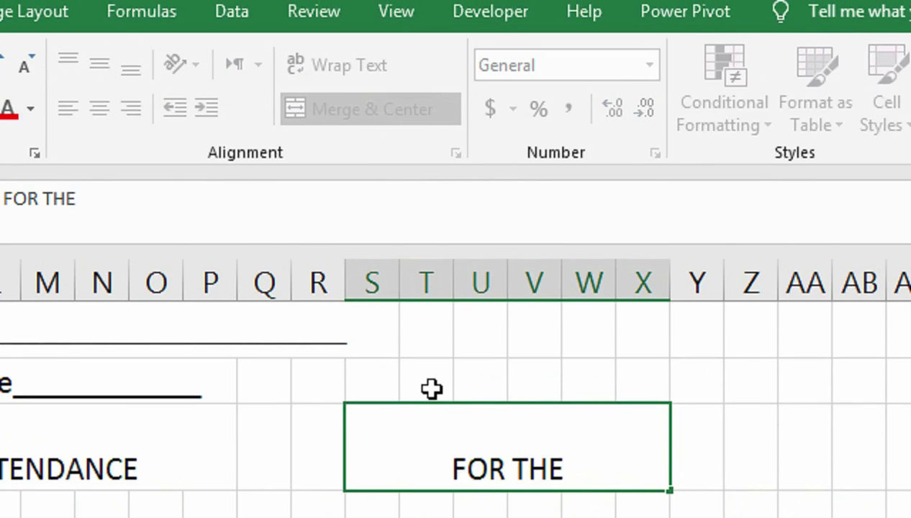
{"action": "type", "text": "MONTH"}
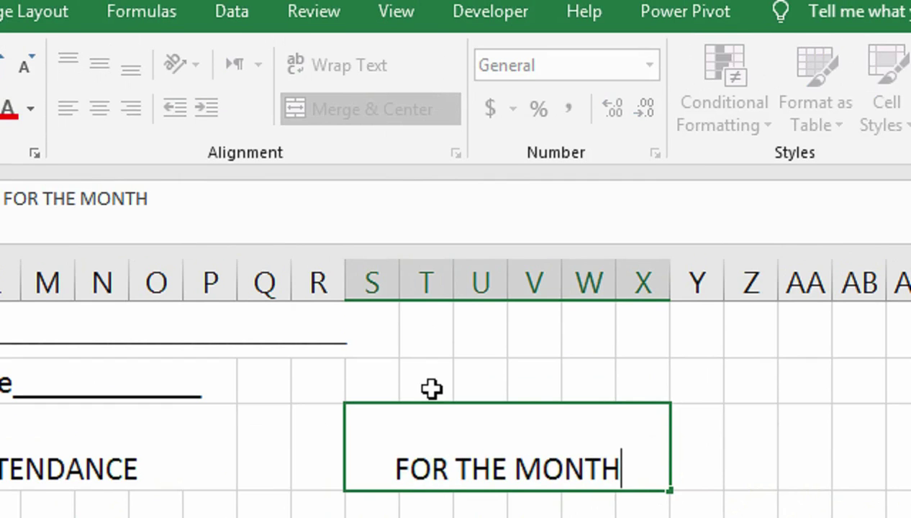
{"action": "left_click", "coordinate": [685, 436]}
Merge the cells above days 19–24 and enter a SUNDAY heading
{"action": "mouse_move", "coordinate": [738, 248]}
{"action": "left_mouse_down"}
{"action": "mouse_move", "coordinate": [749, 278]}
{"action": "mouse_move", "coordinate": [807, 281]}
{"action": "left_mouse_up"}
{"action": "left_click", "coordinate": [228, 68]}
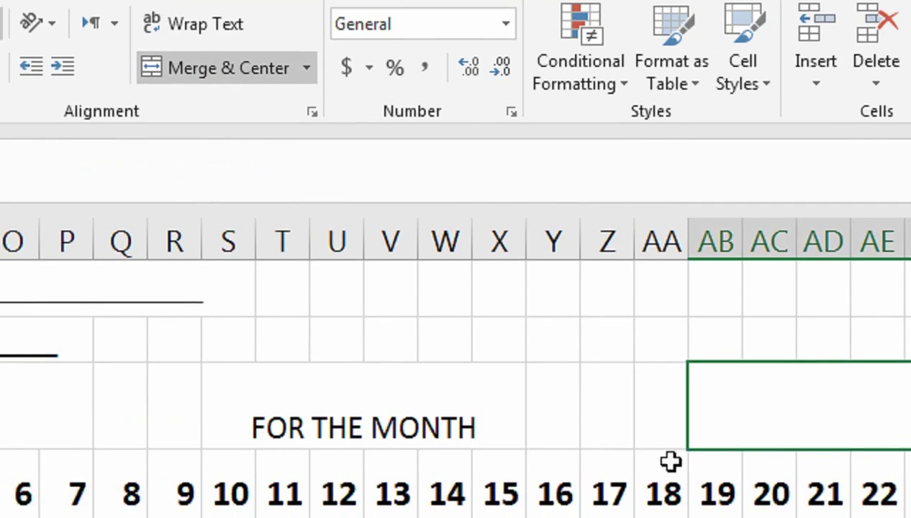
{"action": "type", "text": "SuNDAY"}
{"action": "left_click", "coordinate": [707, 446]}
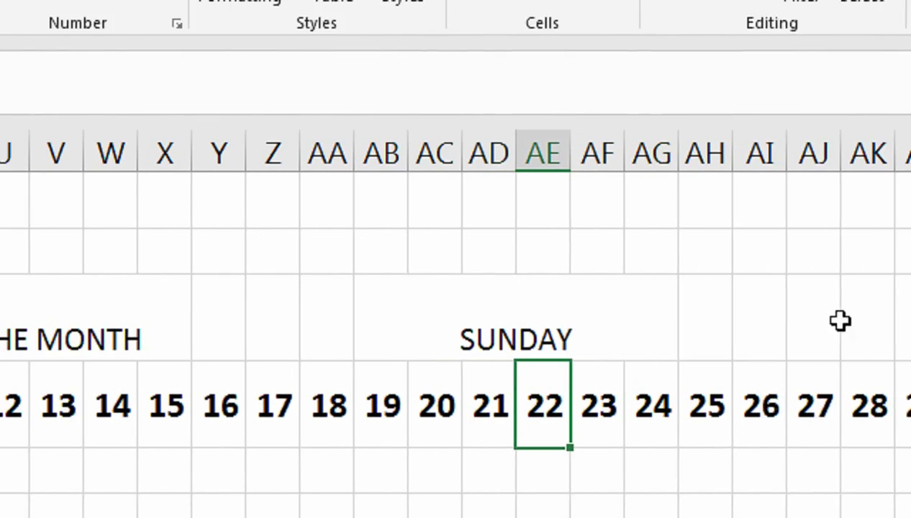
{"action": "left_click_drag", "start_coordinate": [840, 322], "coordinate": [574, 324]}
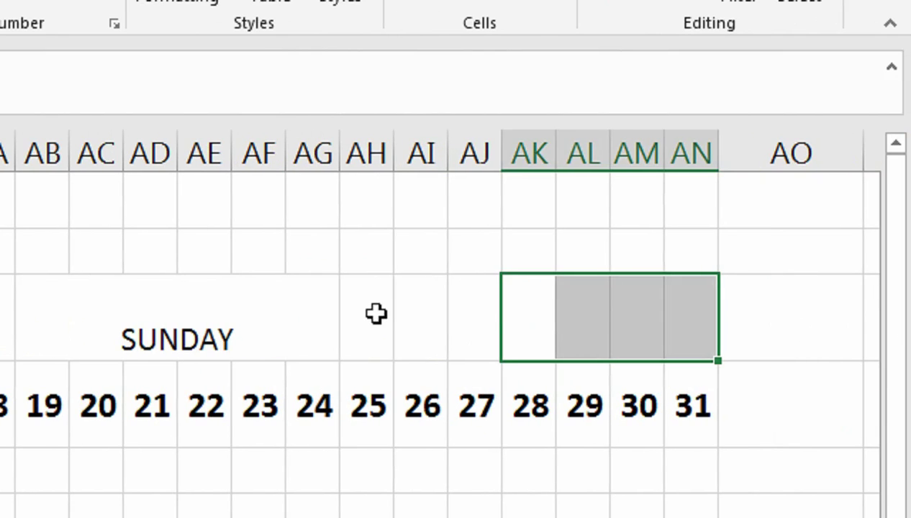
{"action": "left_click", "coordinate": [373, 313]}
Unmerge SUNDAY and merge and center it over days 18–21 (AA3:AD3)
{"action": "left_click", "coordinate": [263, 295]}
{"action": "left_click", "coordinate": [153, 75]}
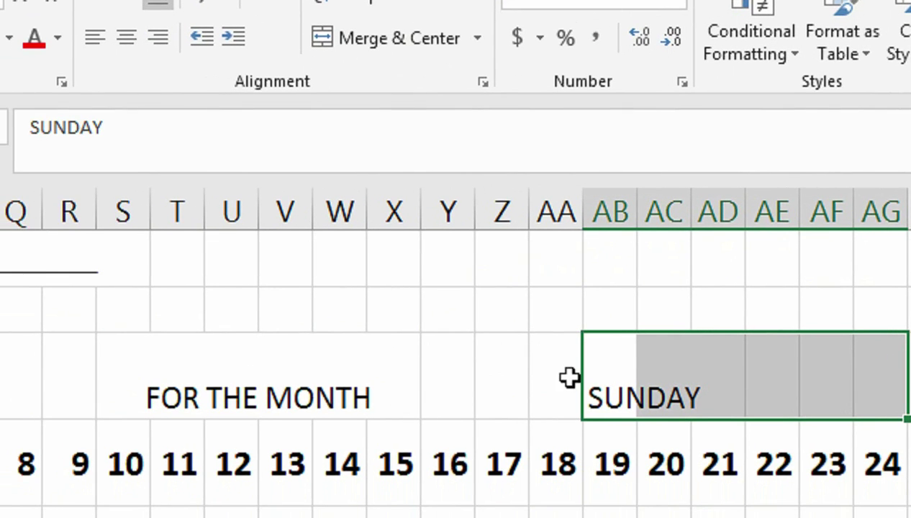
{"action": "left_click", "coordinate": [618, 392]}
{"action": "mouse_move", "coordinate": [569, 360]}
{"action": "left_mouse_down"}
{"action": "mouse_move", "coordinate": [637, 372]}
{"action": "mouse_move", "coordinate": [573, 380]}
{"action": "left_mouse_up"}
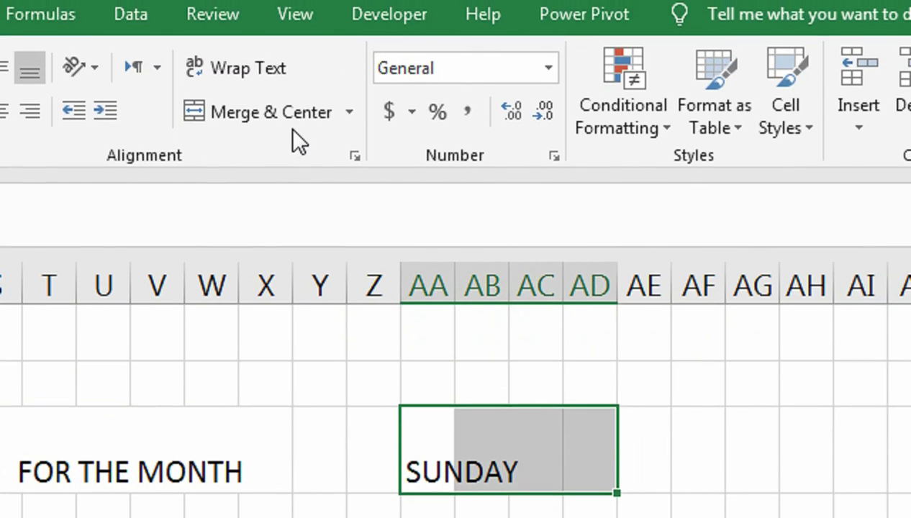
{"action": "left_click", "coordinate": [266, 33]}
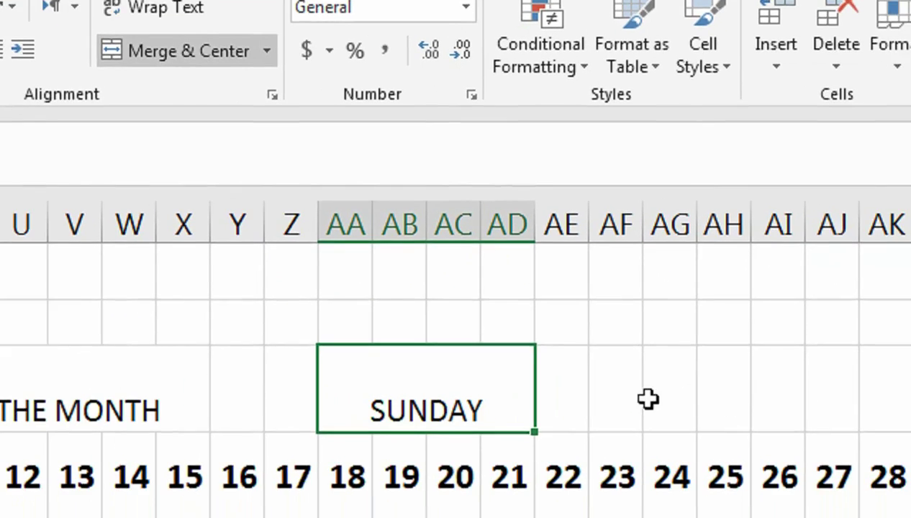
Merge AG3:AK3 above days 24–28 and enter HOLIDAYS, fixing the stray P typo
{"action": "left_click_drag", "start_coordinate": [650, 389], "coordinate": [885, 393]}
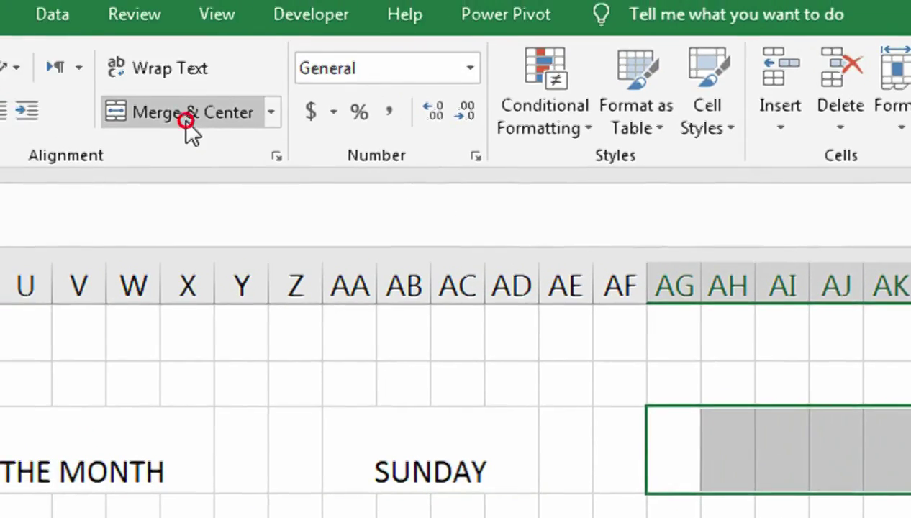
{"action": "left_click", "coordinate": [5, 45]}
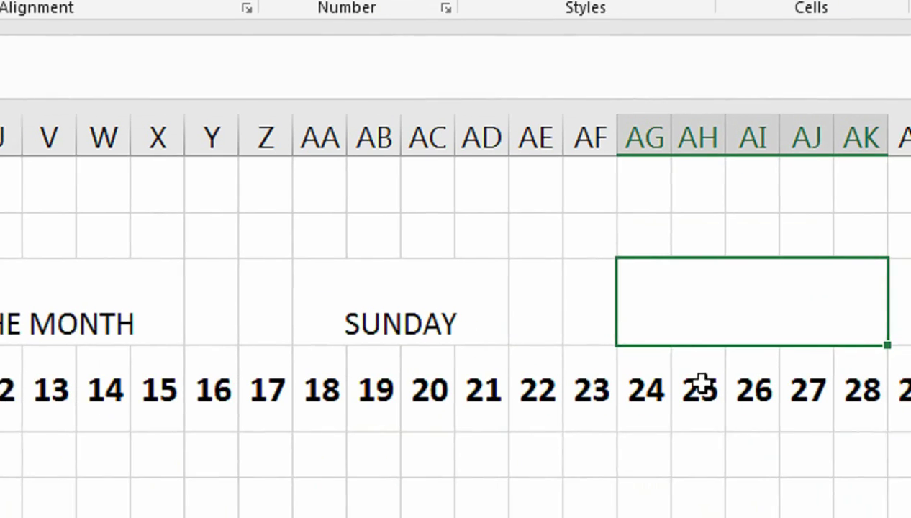
{"action": "type", "text": "HOPLIDAYS"}
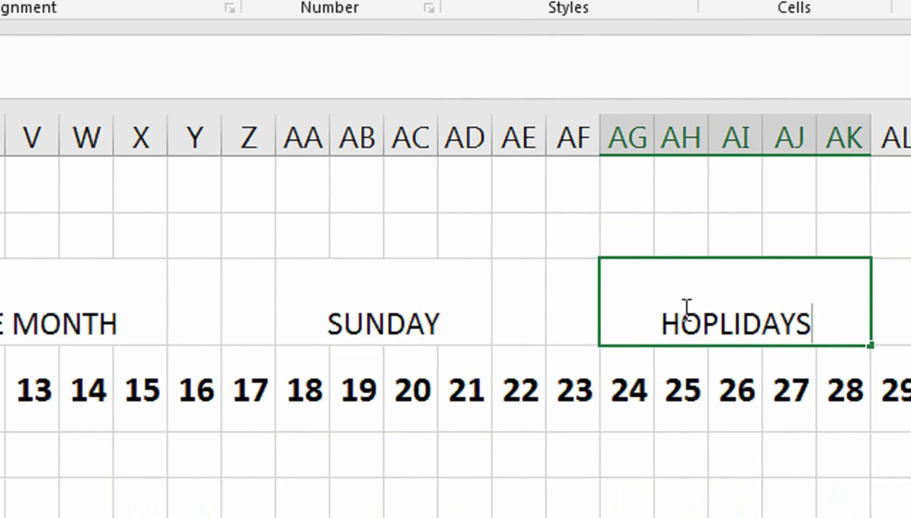
{"action": "left_click", "coordinate": [681, 324]}
{"action": "key", "text": "BackSpace"}
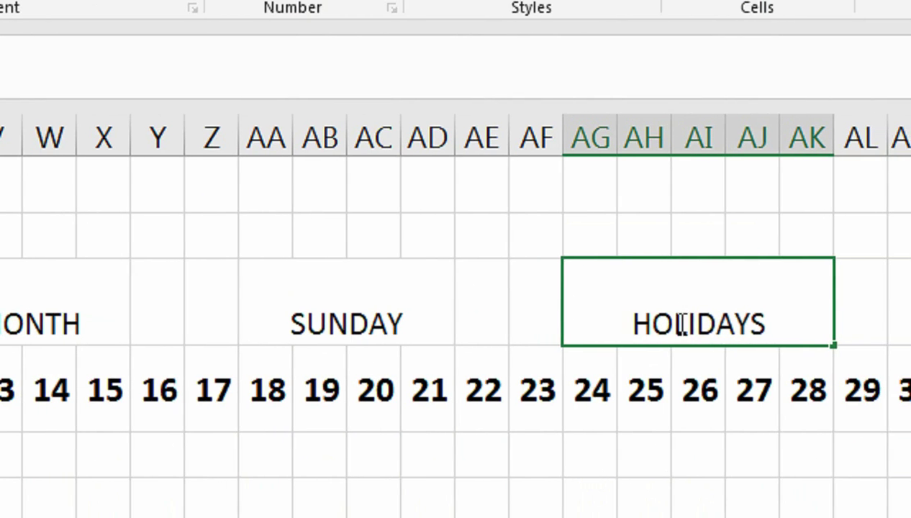
{"action": "left_click", "coordinate": [680, 345]}
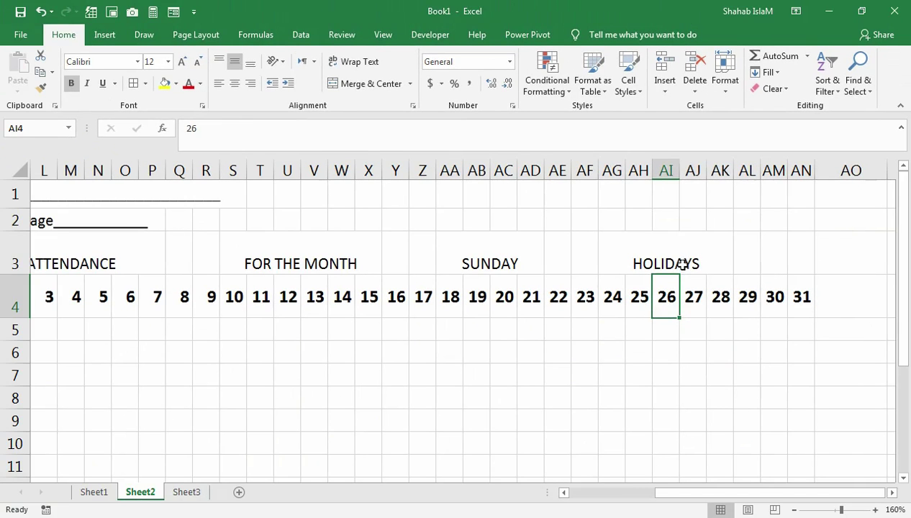
Make ATTENDANCE, FOR THE MONTH, SUNDAY and HOLIDAYS bold 12 pt, and shrink row 5 to a thin spacer
{"action": "left_click", "coordinate": [680, 263]}
{"action": "left_click", "coordinate": [516, 253], "text": "ctrl"}
{"action": "left_click", "coordinate": [366, 260], "text": "ctrl"}
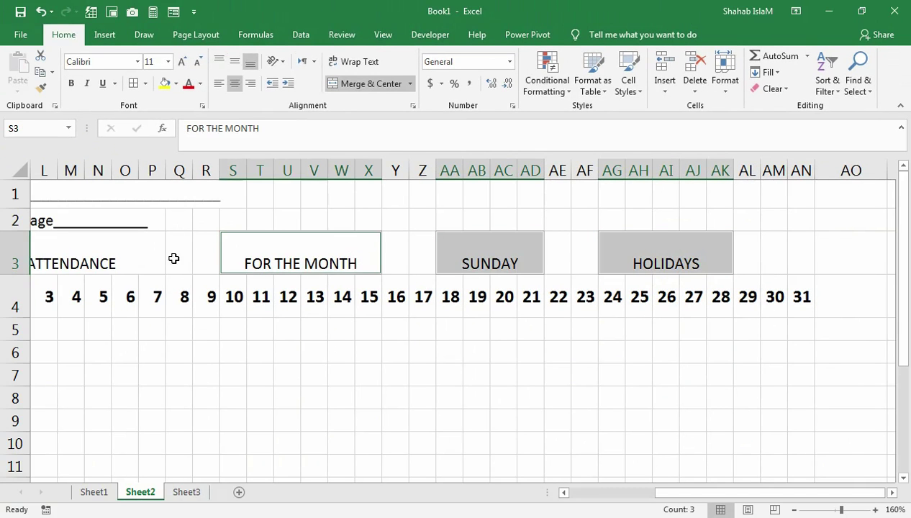
{"action": "left_click", "coordinate": [128, 256], "text": "ctrl"}
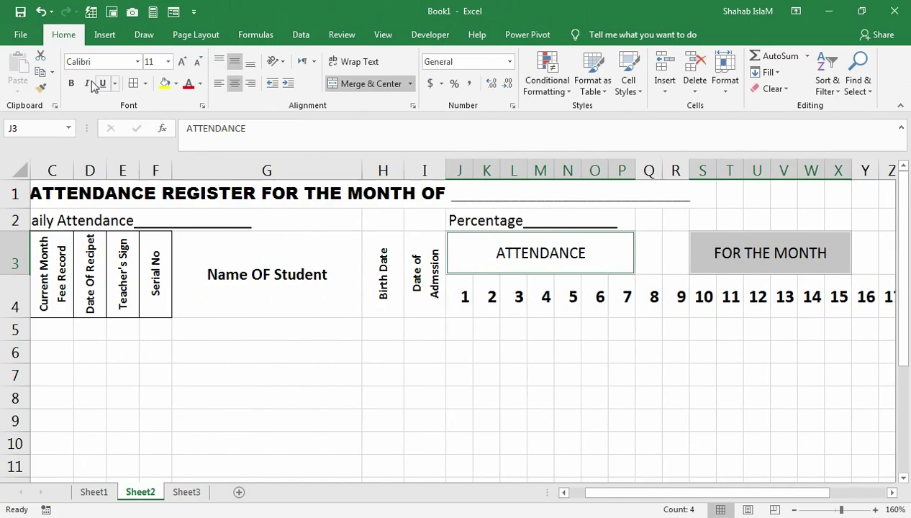
{"action": "left_click", "coordinate": [77, 85]}
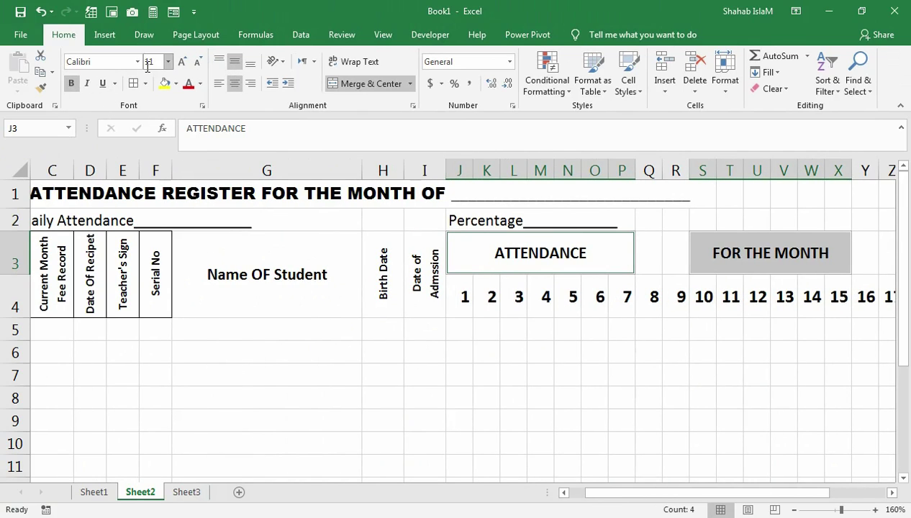
{"action": "left_click", "coordinate": [183, 64]}
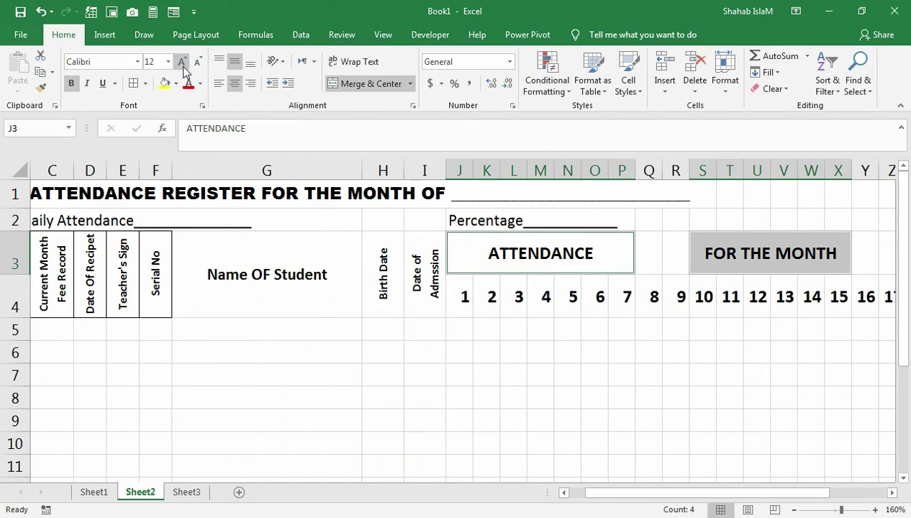
{"action": "left_click", "coordinate": [227, 252]}
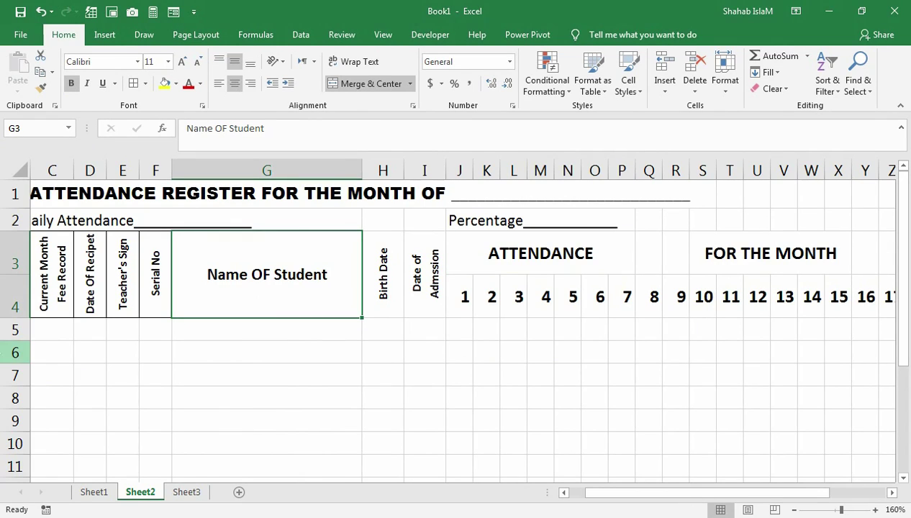
{"action": "left_click_drag", "start_coordinate": [27, 341], "coordinate": [26, 328]}
Apply All Borders to the header rows C3:AN4 through day 31
{"action": "mouse_move", "coordinate": [51, 266]}
{"action": "left_mouse_down"}
{"action": "mouse_move", "coordinate": [908, 292]}
{"action": "mouse_move", "coordinate": [793, 322]}
{"action": "left_mouse_up"}
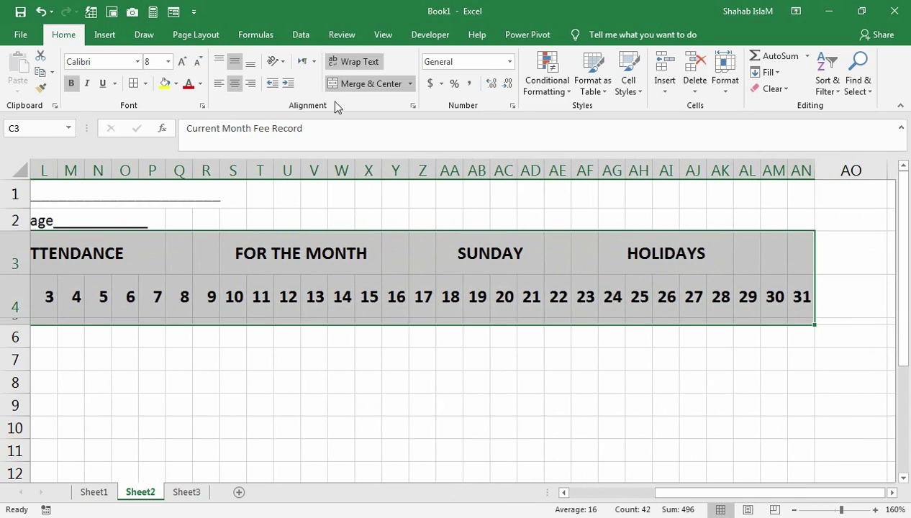
{"action": "left_click", "coordinate": [146, 84]}
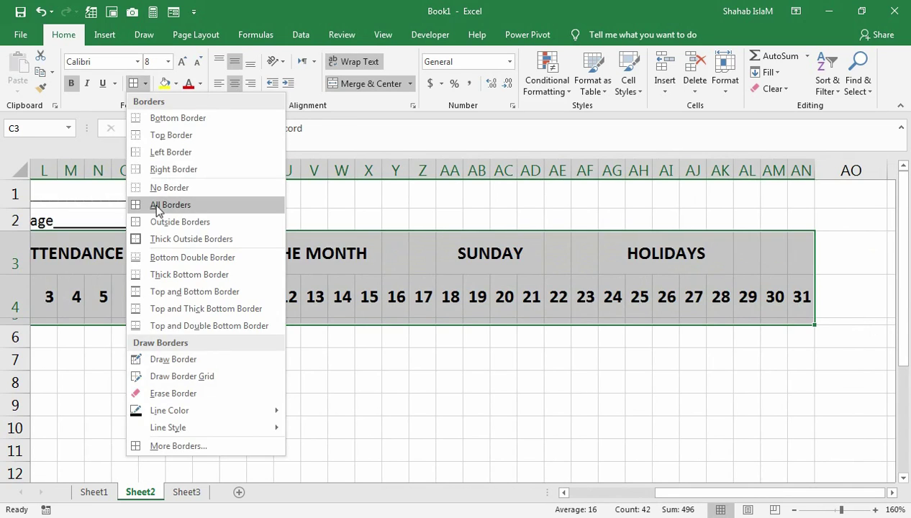
{"action": "left_click", "coordinate": [158, 205]}
{"action": "left_click", "coordinate": [346, 306]}
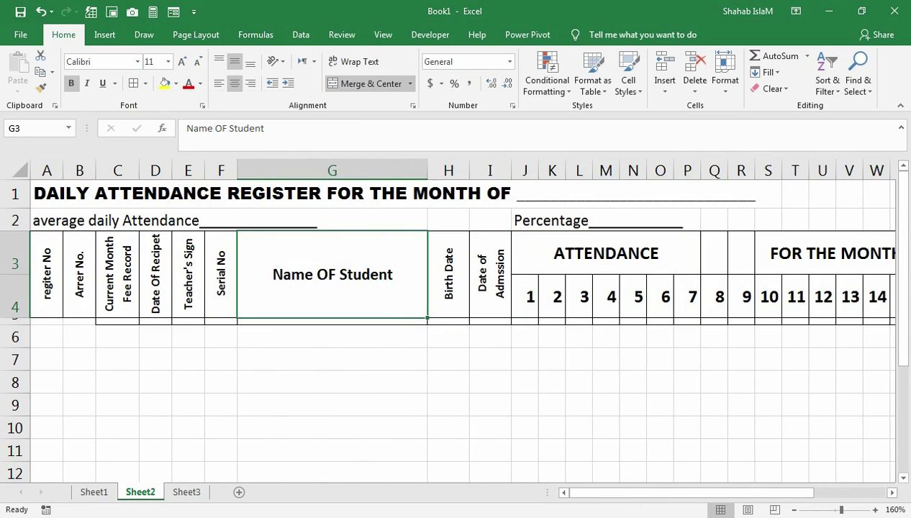
Select the register and Zoom to Selection to fit it in the window
{"action": "left_click_drag", "start_coordinate": [56, 193], "coordinate": [730, 511]}
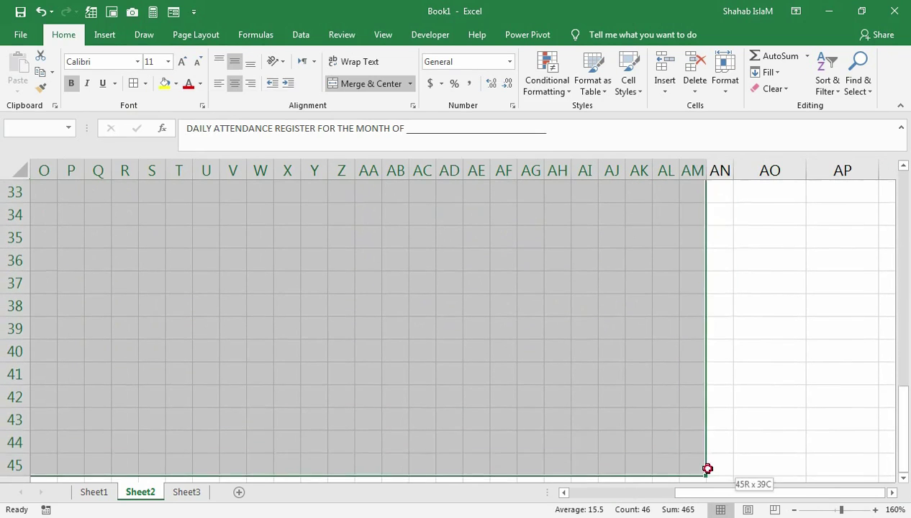
{"action": "mouse_move", "coordinate": [730, 512]}
{"action": "left_mouse_down"}
{"action": "mouse_move", "coordinate": [728, 257]}
{"action": "mouse_move", "coordinate": [714, 328]}
{"action": "left_mouse_up"}
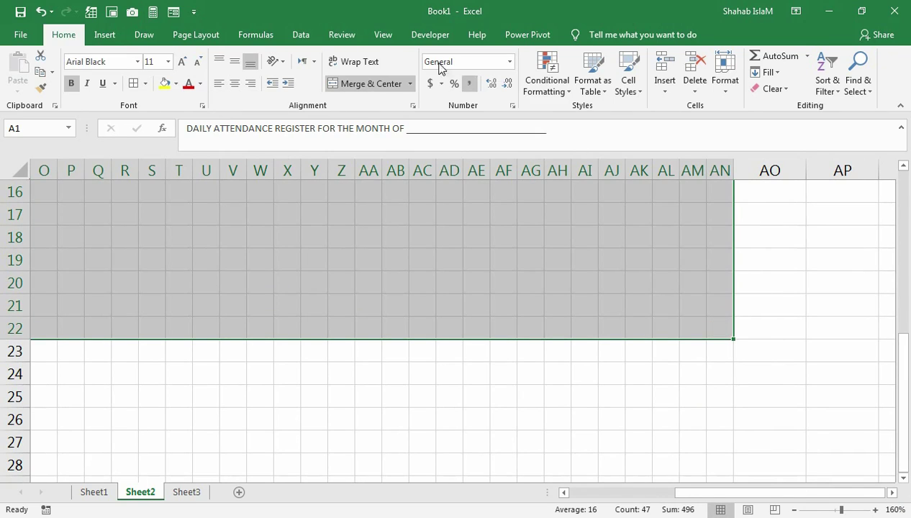
{"action": "left_click", "coordinate": [383, 34]}
{"action": "left_click", "coordinate": [367, 81]}
{"action": "left_click", "coordinate": [479, 299]}
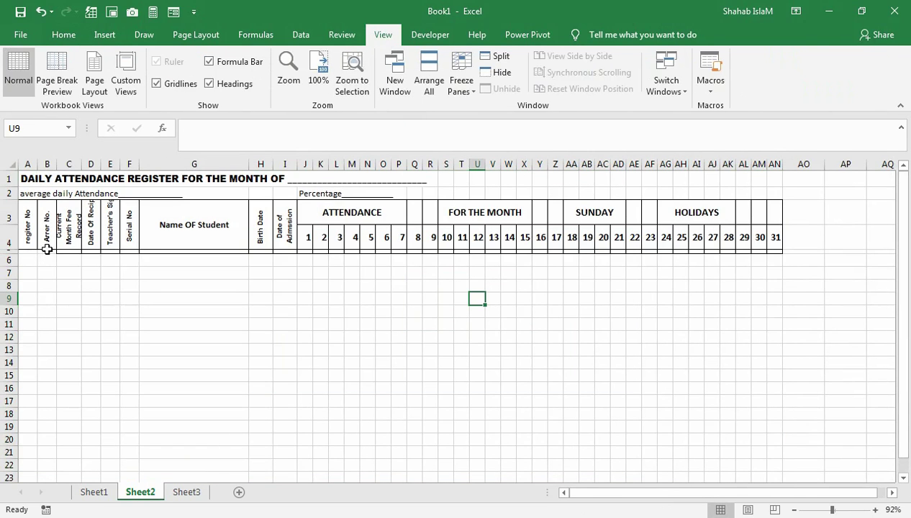
Apply All Borders to student rows 6–22 across A6:AN22
{"action": "left_click_drag", "start_coordinate": [47, 250], "coordinate": [5, 249]}
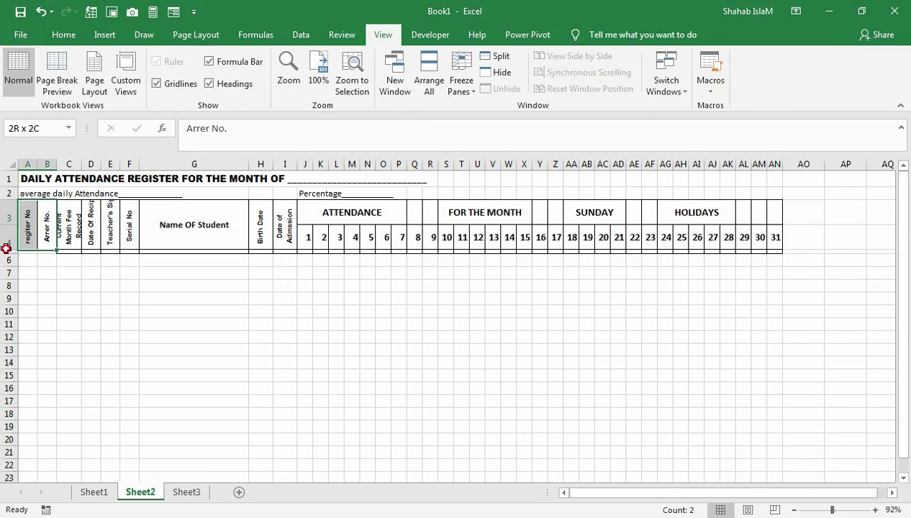
{"action": "left_click", "coordinate": [63, 35]}
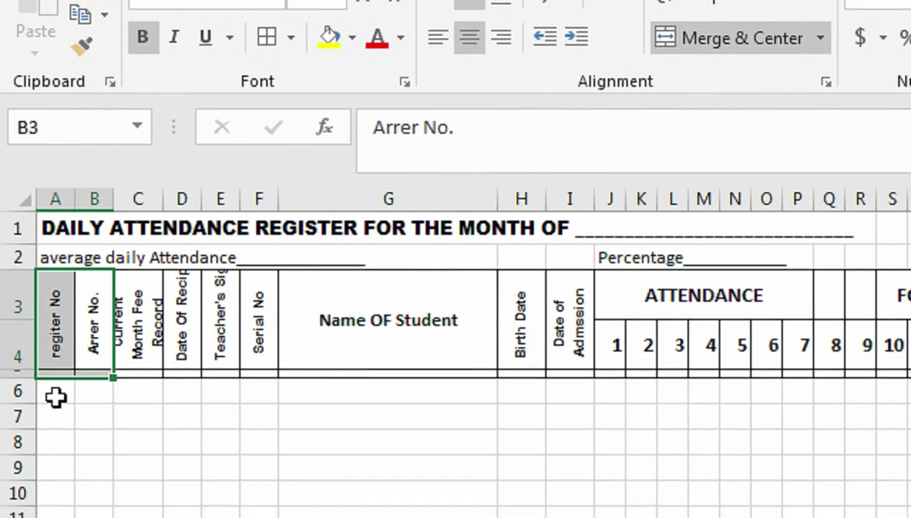
{"action": "left_click_drag", "start_coordinate": [43, 365], "coordinate": [778, 462]}
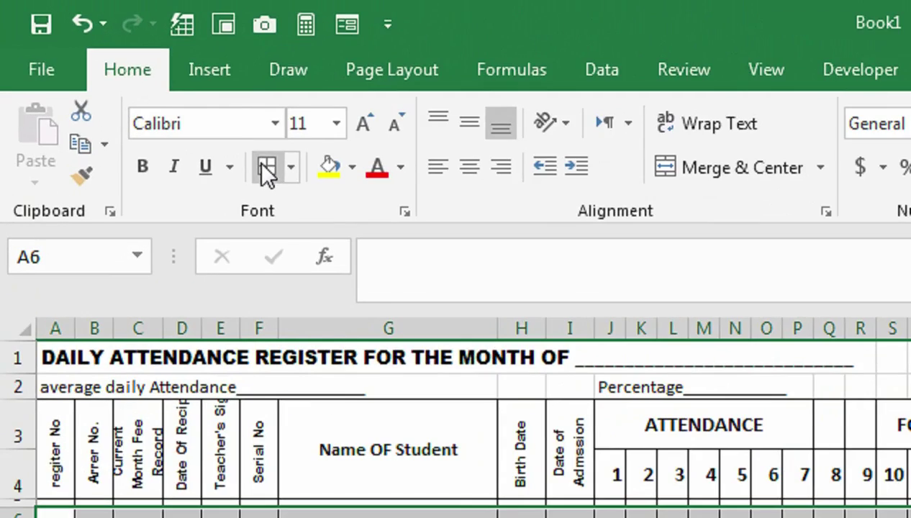
{"action": "left_click", "coordinate": [267, 172]}
Merge AO3:AQ3 right of day 31 and enter the No. OF Days heading
{"action": "left_click", "coordinate": [524, 305]}
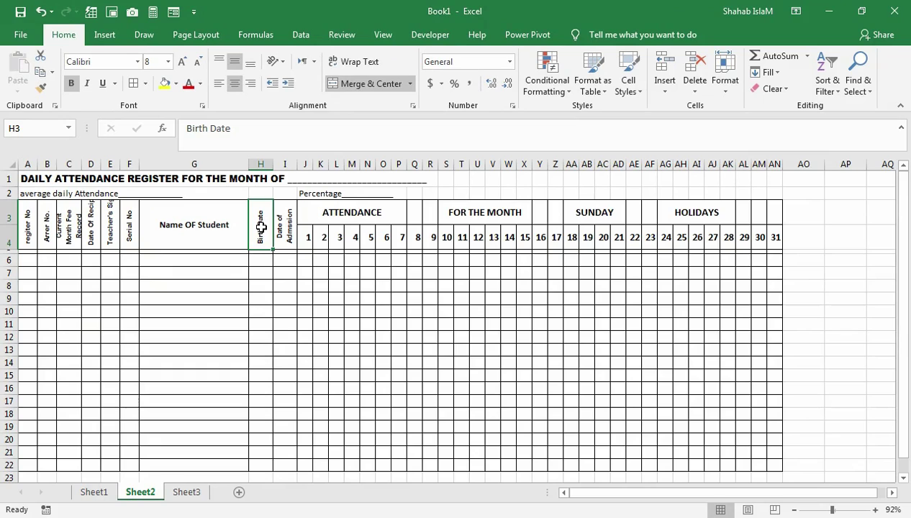
{"action": "left_click_drag", "start_coordinate": [792, 212], "coordinate": [852, 226]}
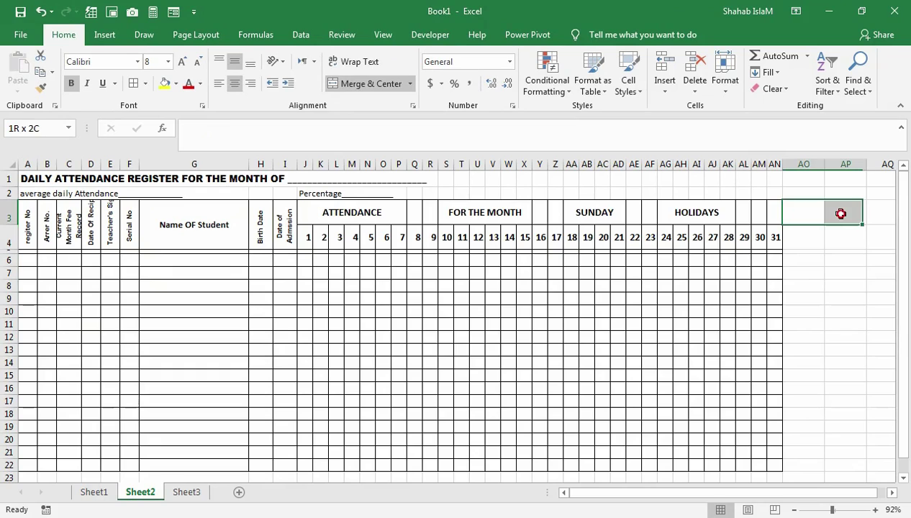
{"action": "left_click", "coordinate": [387, 85]}
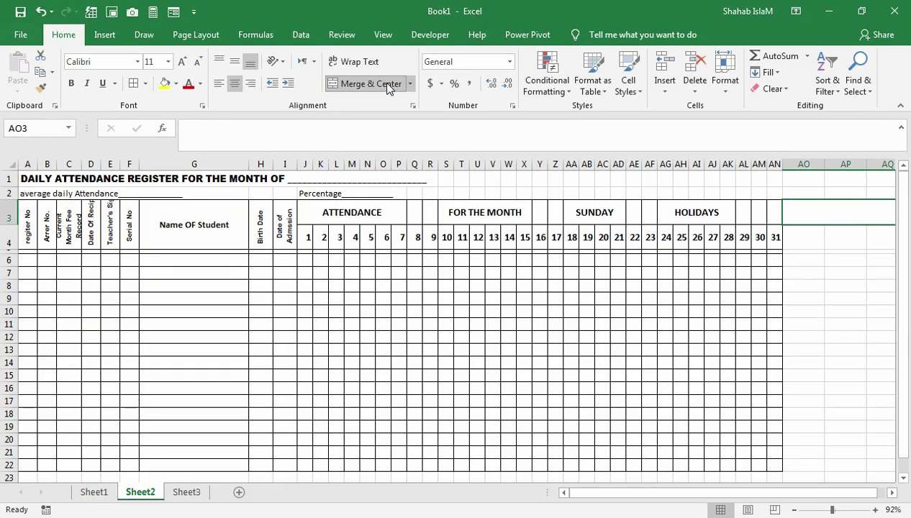
{"action": "type", "text": "nO"}
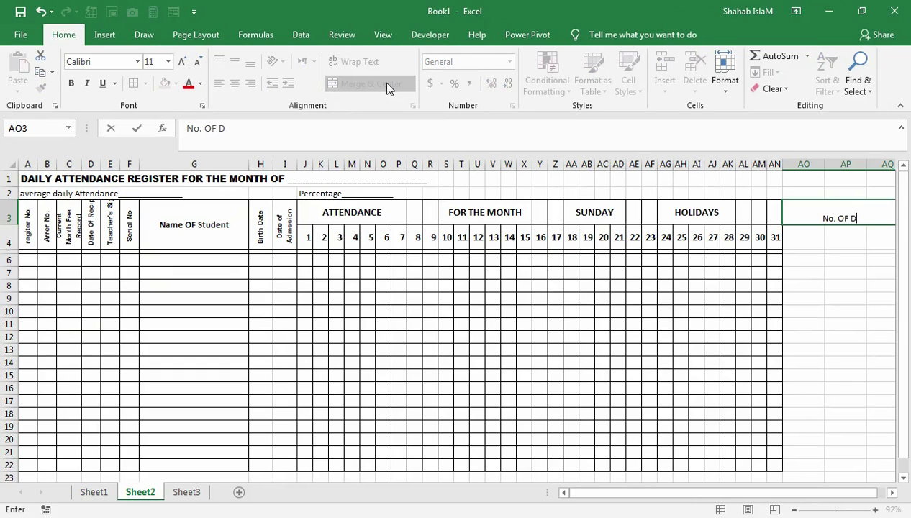
{"action": "type", "text": "ys"}
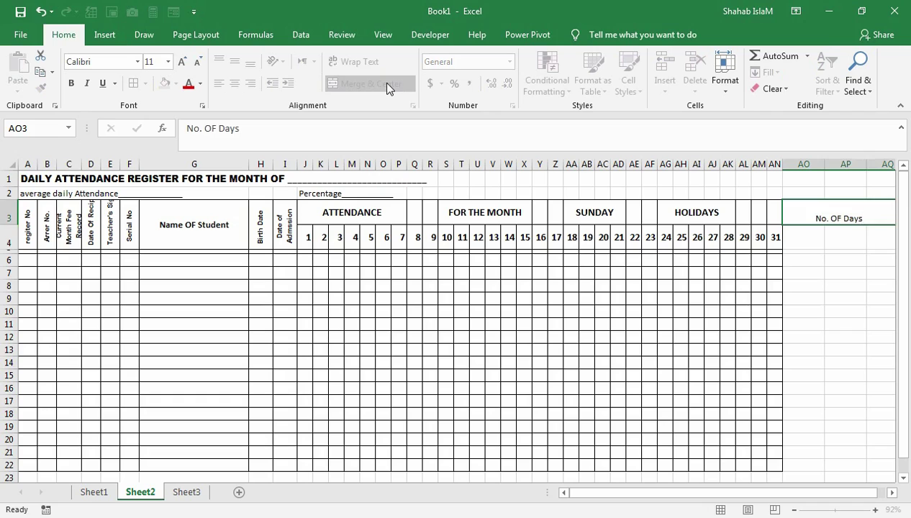
{"action": "key", "text": "Return"}
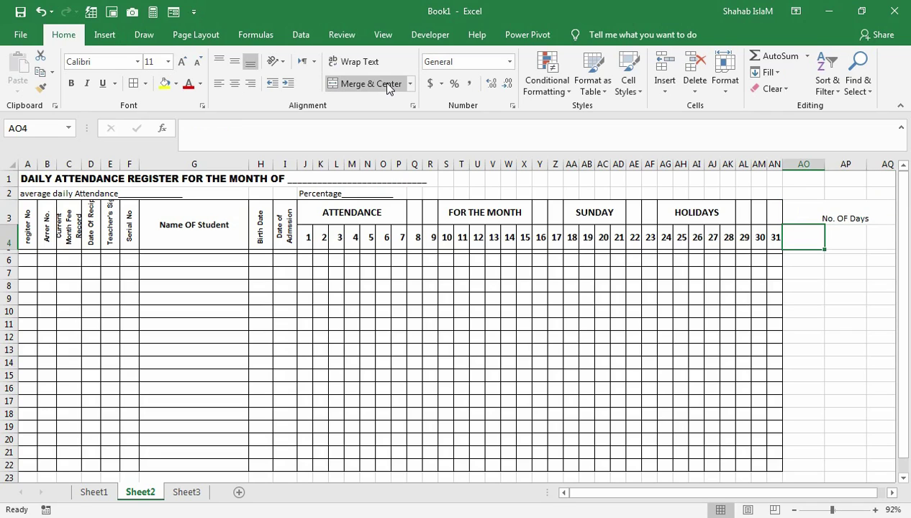
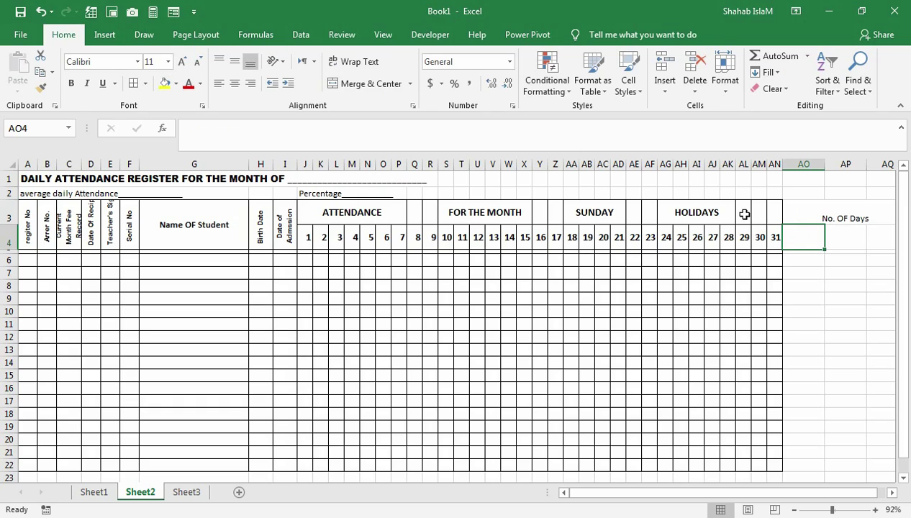
Clear the borders on the J3:AN3 month headings and give them an outside border
{"action": "left_click_drag", "start_coordinate": [771, 210], "coordinate": [319, 209]}
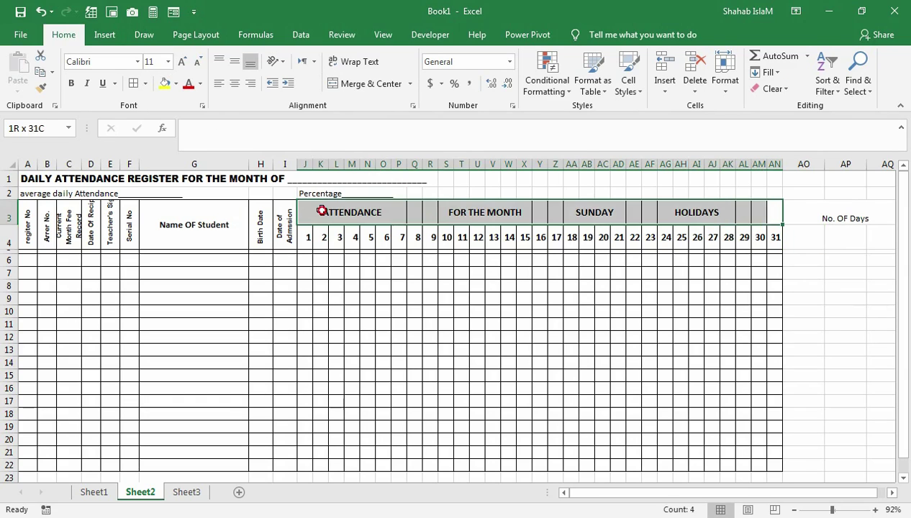
{"action": "left_click", "coordinate": [145, 84]}
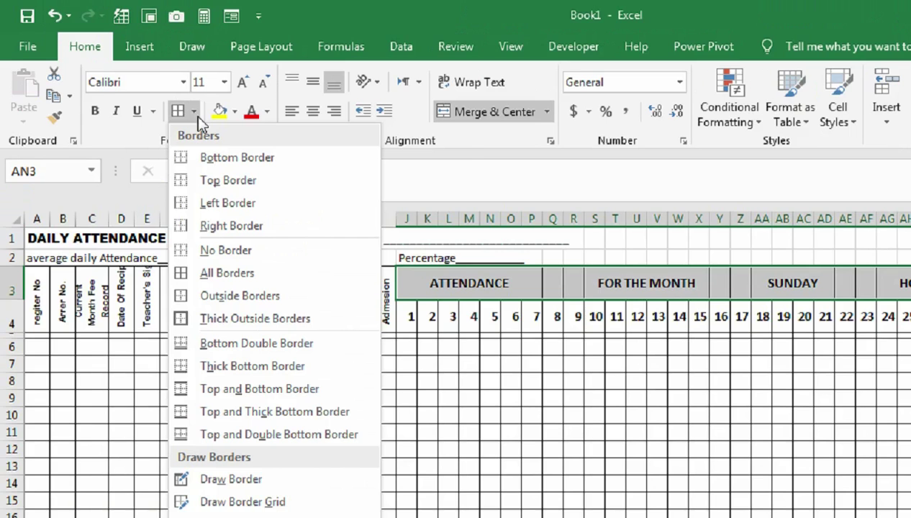
{"action": "left_click", "coordinate": [318, 362]}
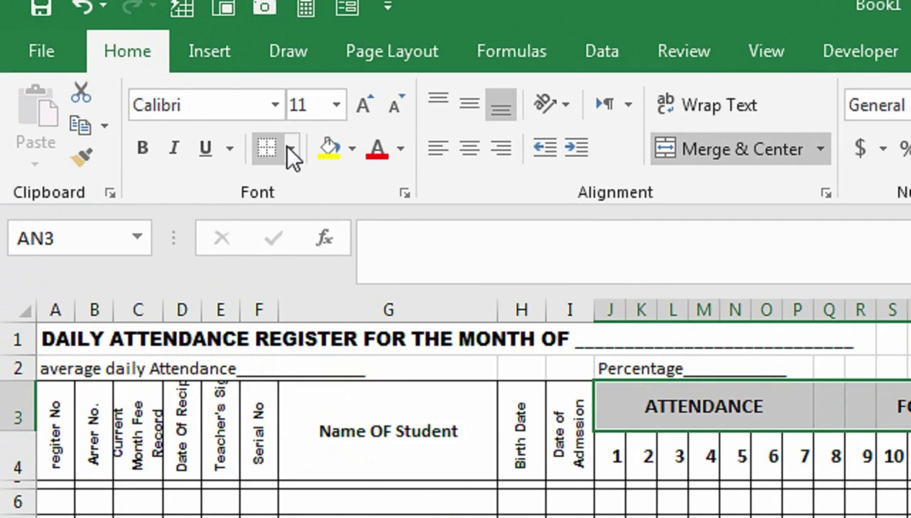
{"action": "left_click", "coordinate": [292, 153]}
{"action": "left_click", "coordinate": [347, 425]}
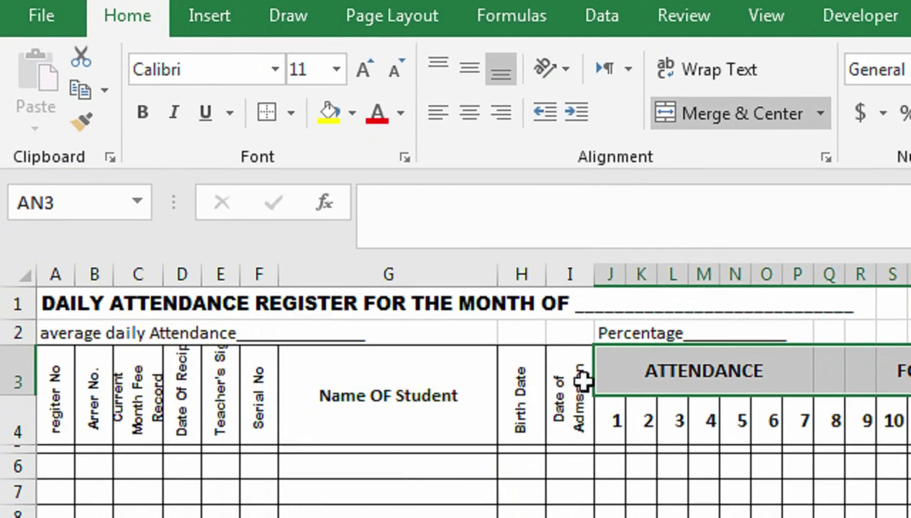
Make the No. OF Days heading bold
{"action": "left_click", "coordinate": [655, 378]}
{"action": "left_click", "coordinate": [861, 421]}
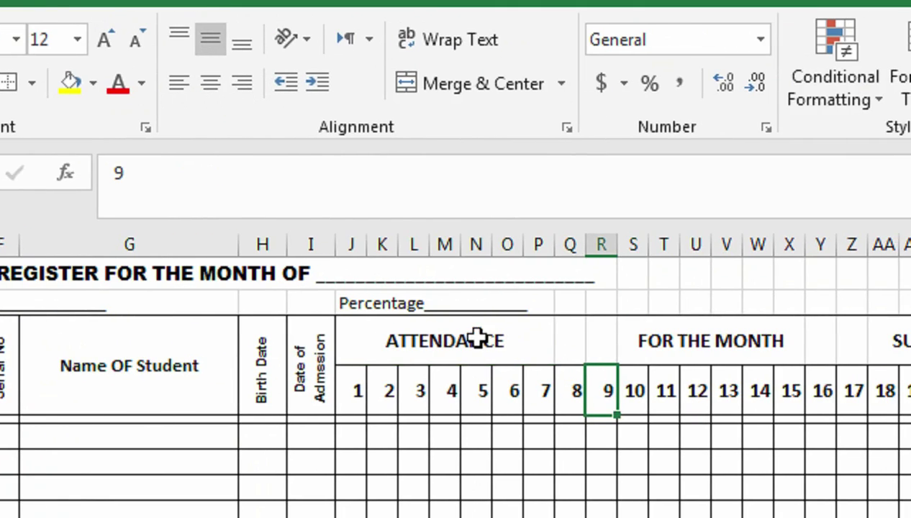
{"action": "left_click", "coordinate": [477, 338]}
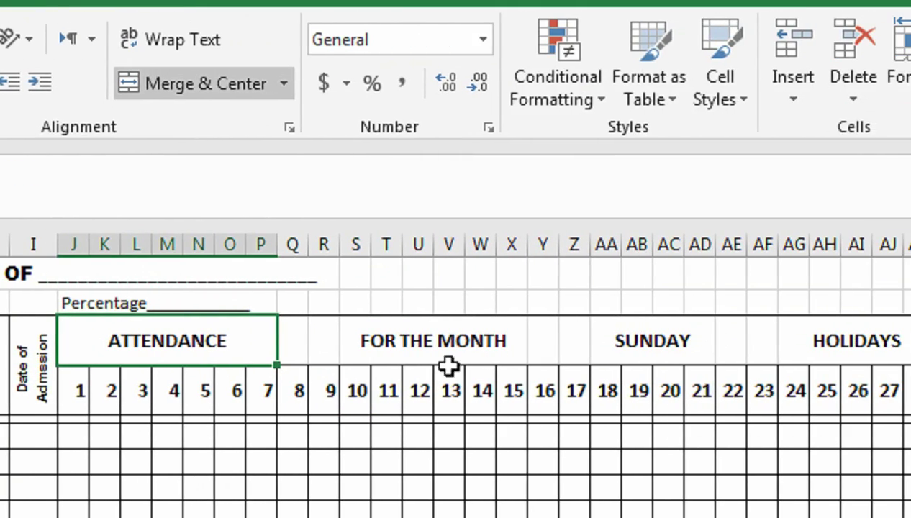
{"action": "left_click", "coordinate": [717, 336]}
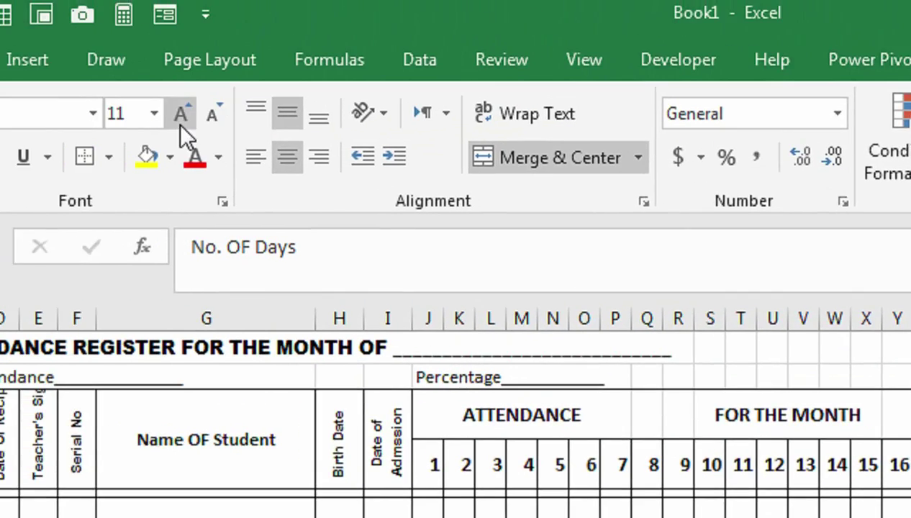
{"action": "left_click", "coordinate": [144, 162]}
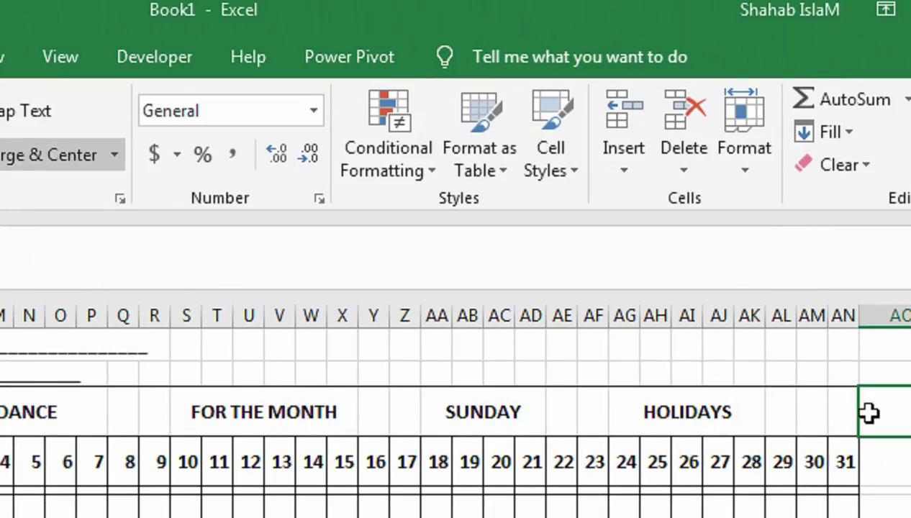
{"action": "left_click", "coordinate": [889, 462]}
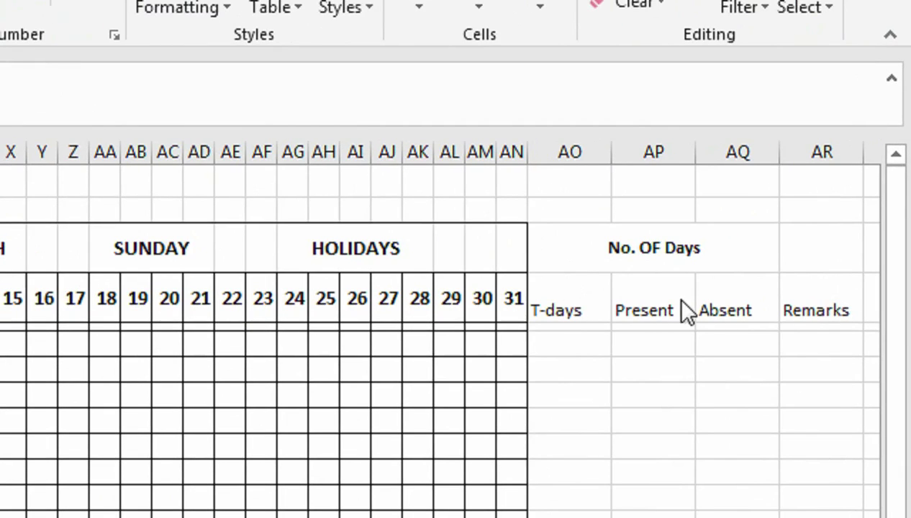
Rotate the T-days, Present and Absent headings upward in bold 8-point text
{"action": "left_click_drag", "start_coordinate": [556, 297], "coordinate": [734, 297]}
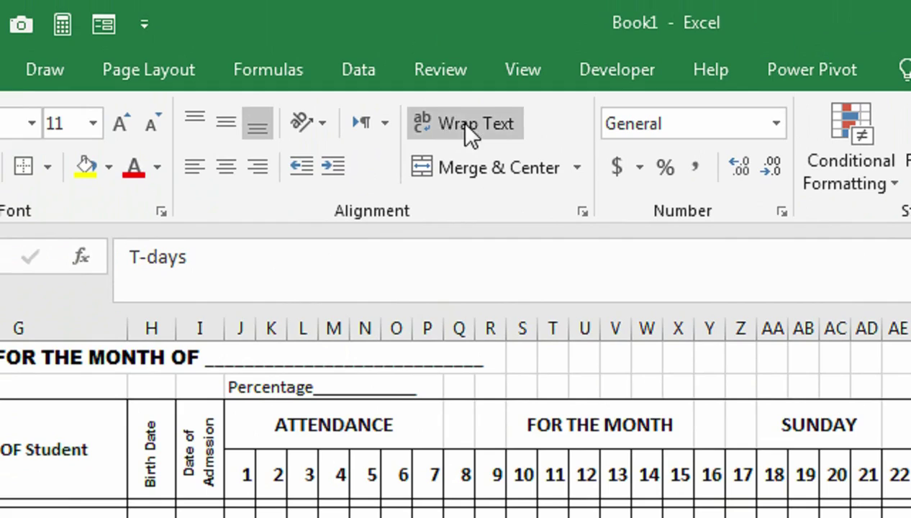
{"action": "left_click", "coordinate": [317, 122]}
{"action": "left_click", "coordinate": [405, 264]}
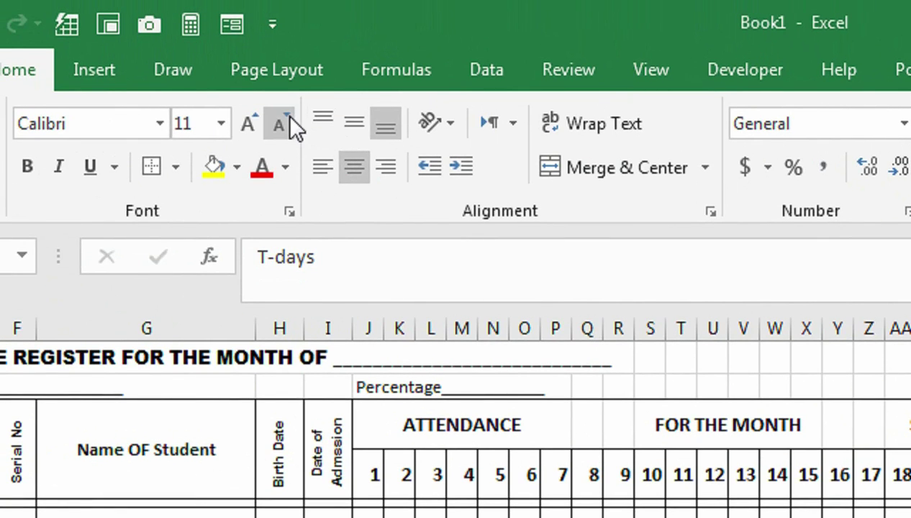
{"action": "left_click", "coordinate": [287, 117]}
{"action": "left_click", "coordinate": [286, 117]}
{"action": "left_click", "coordinate": [286, 116]}
{"action": "left_click", "coordinate": [27, 167]}
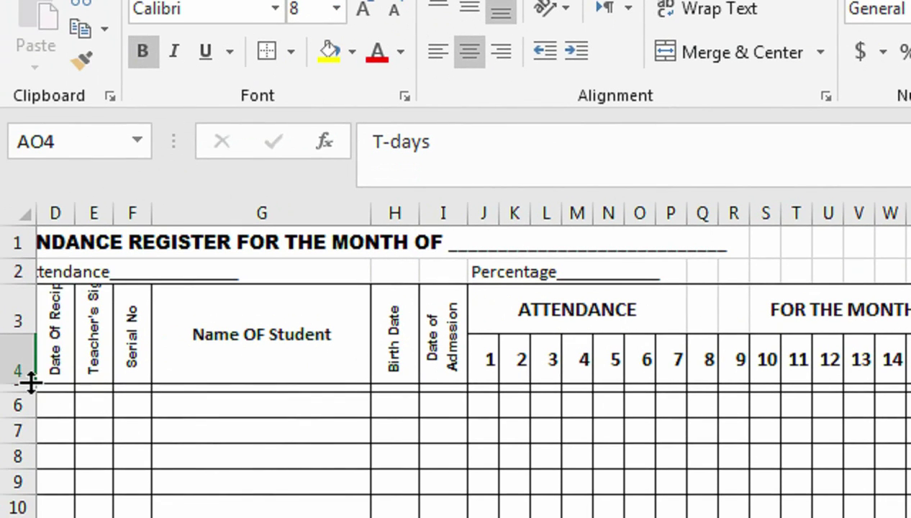
Make row 4 taller to fit the rotated headings
{"action": "left_click", "coordinate": [17, 370]}
{"action": "left_click_drag", "start_coordinate": [18, 387], "coordinate": [18, 386]}
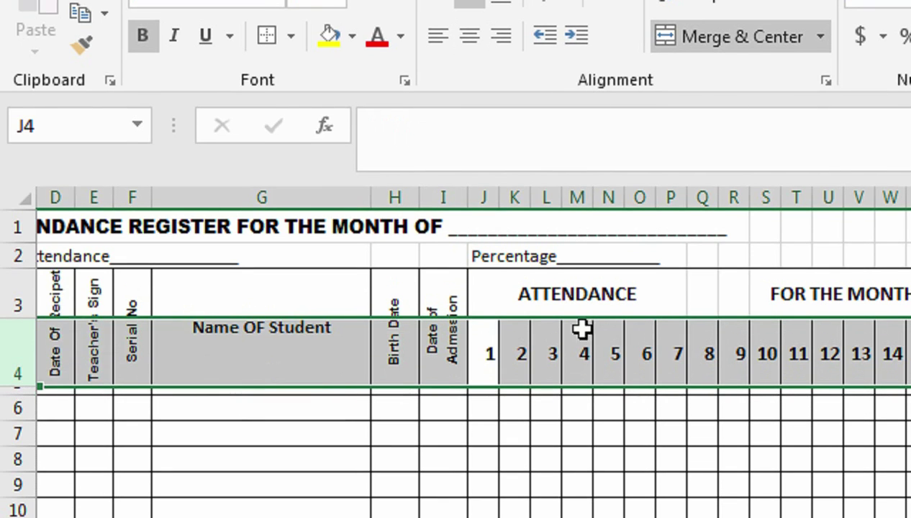
{"action": "left_click", "coordinate": [581, 329]}
{"action": "scroll", "coordinate": [792, 331], "scroll_direction": "right", "scroll_amount": 10}
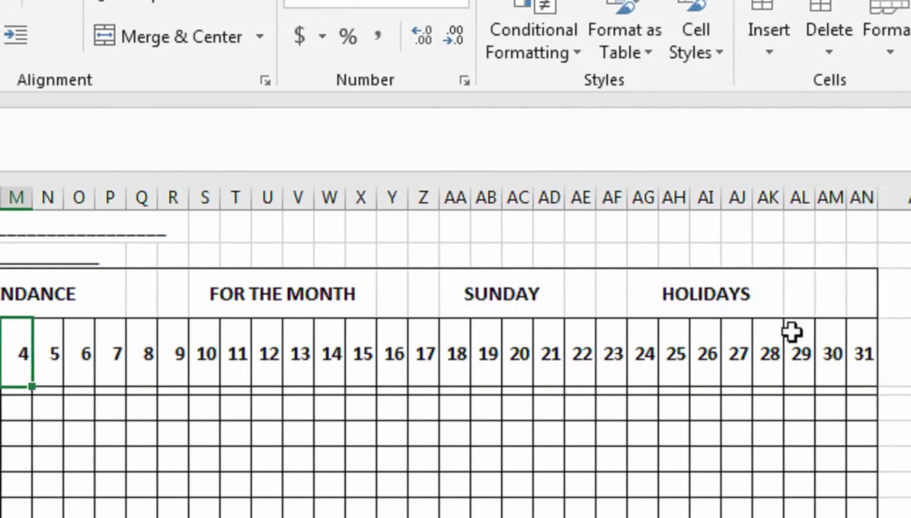
Span Remarks over AR3:AR4 and narrow columns AO to AQ to about 70 px
{"action": "left_click", "coordinate": [741, 331]}
{"action": "left_click", "coordinate": [797, 339]}
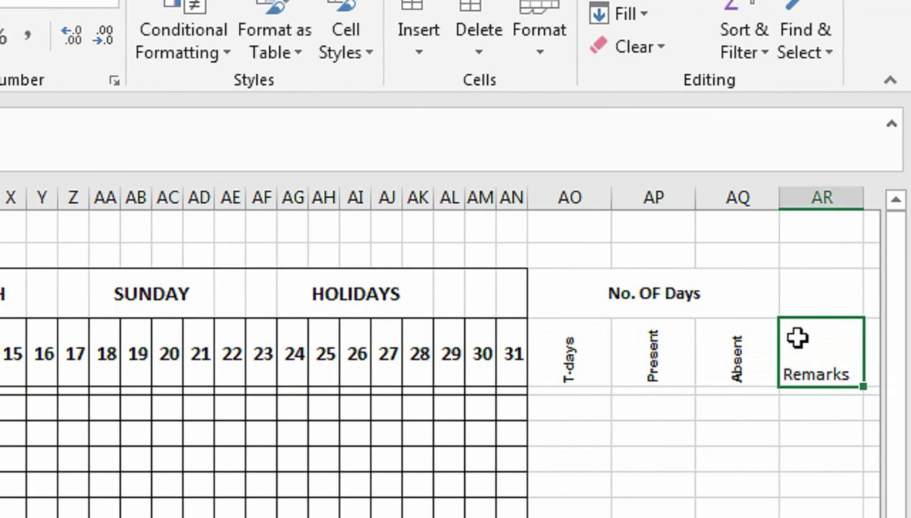
{"action": "left_click_drag", "start_coordinate": [791, 373], "coordinate": [815, 301]}
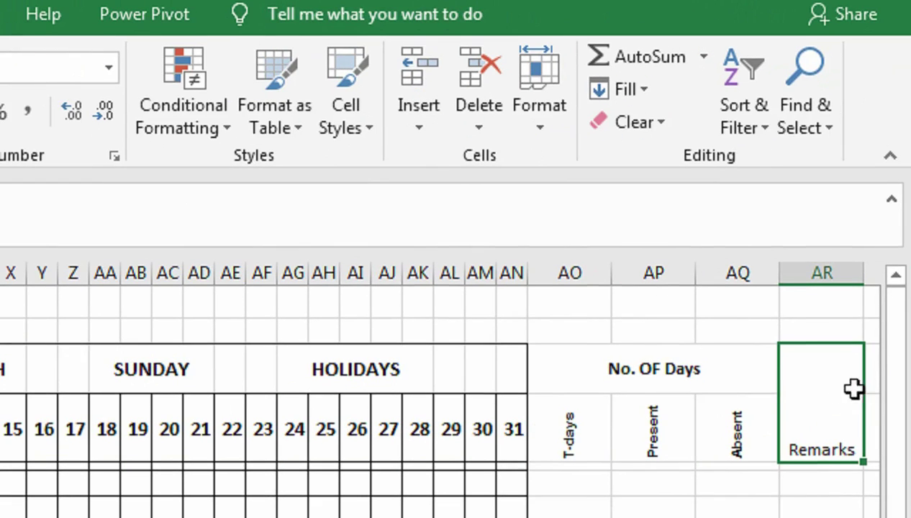
{"action": "left_click_drag", "start_coordinate": [741, 273], "coordinate": [576, 273]}
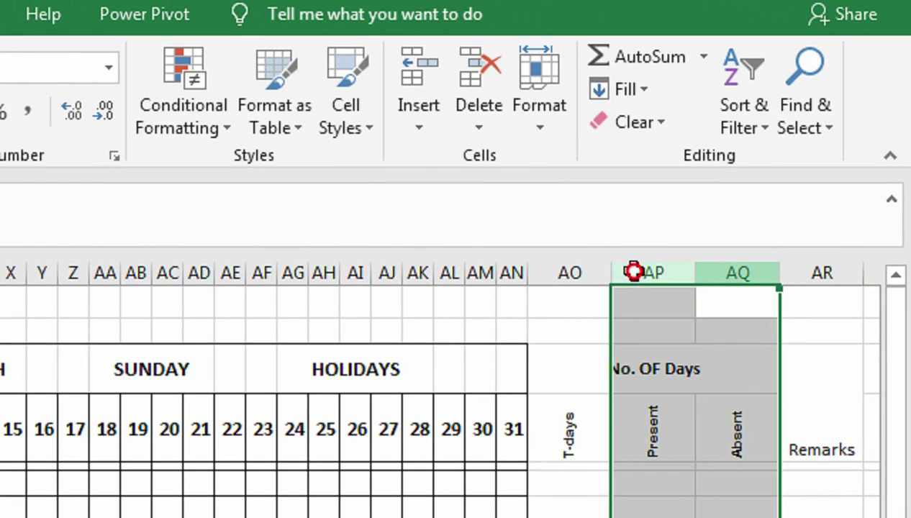
{"action": "left_click_drag", "start_coordinate": [780, 274], "coordinate": [746, 277]}
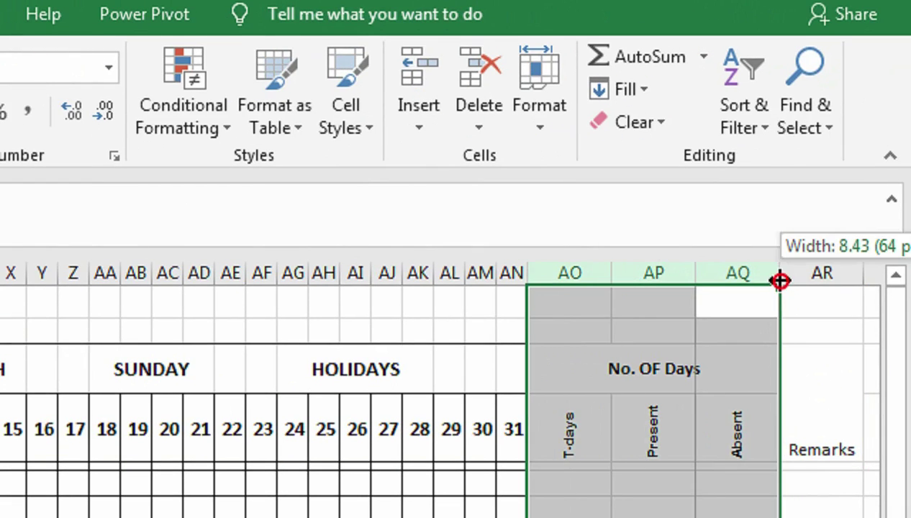
Apply All Borders to the No. OF Days header block in columns AO:AR
{"action": "left_click", "coordinate": [695, 377]}
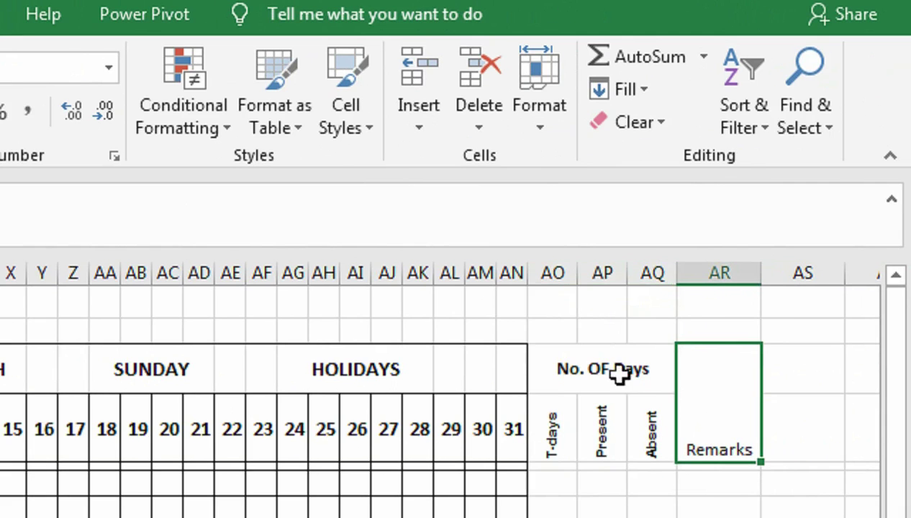
{"action": "left_click_drag", "start_coordinate": [682, 382], "coordinate": [572, 432]}
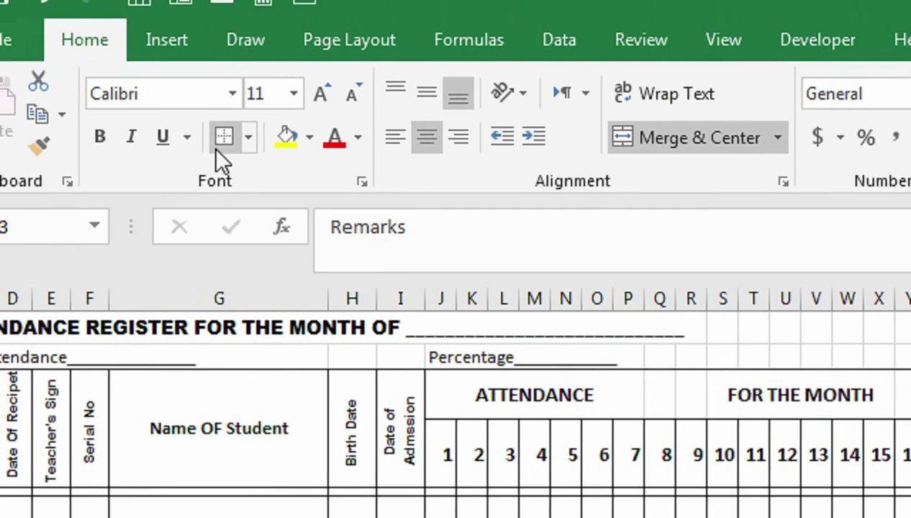
{"action": "left_click", "coordinate": [260, 137]}
{"action": "left_click", "coordinate": [325, 368]}
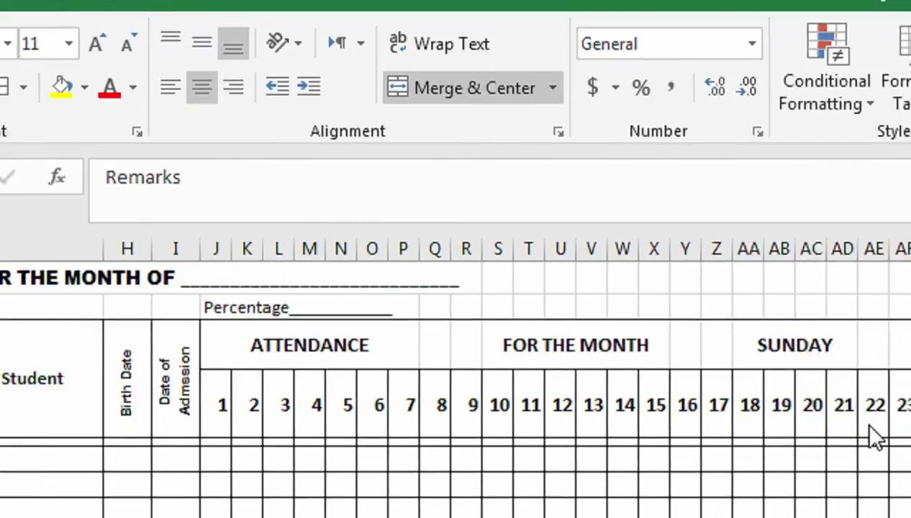
{"action": "left_click_drag", "start_coordinate": [743, 329], "coordinate": [557, 378]}
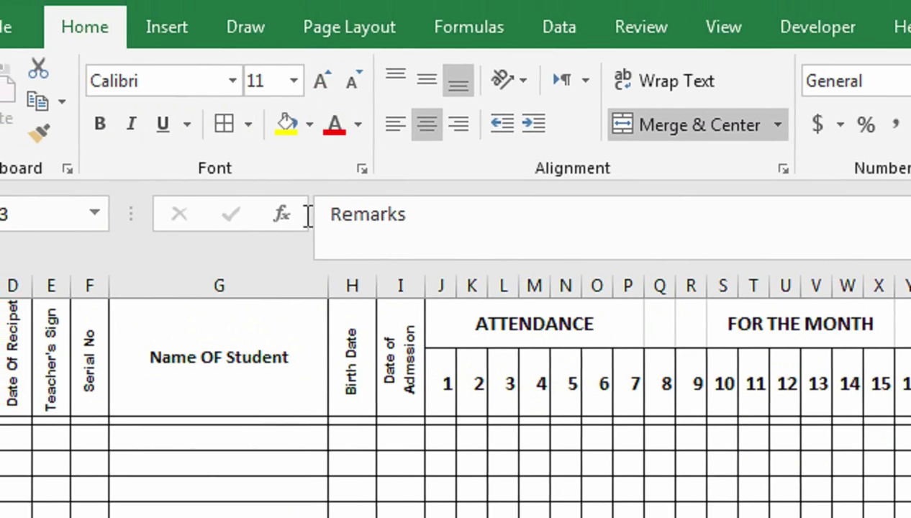
{"action": "left_click", "coordinate": [568, 393]}
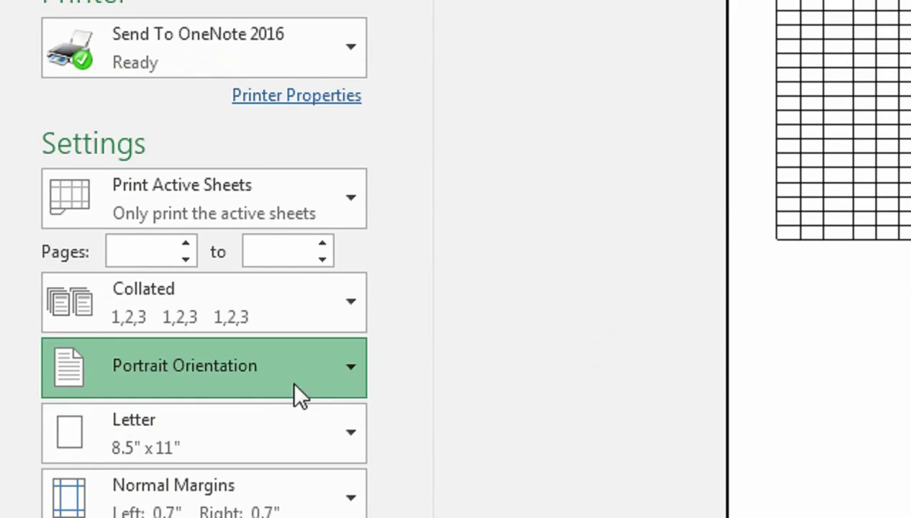
Set printing to Landscape with Fit Sheet on One Page, checking the zoomed preview
{"action": "left_click", "coordinate": [291, 378]}
{"action": "left_click", "coordinate": [295, 425]}
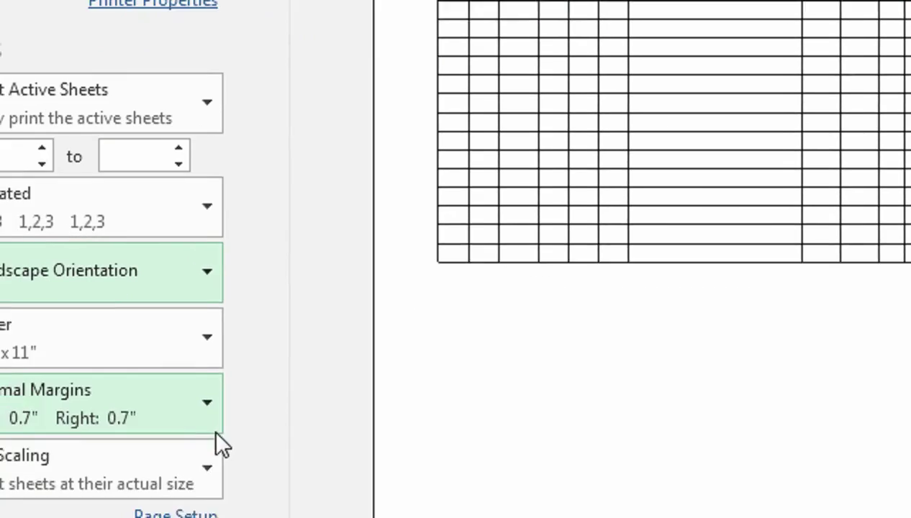
{"action": "left_click", "coordinate": [230, 403]}
{"action": "left_click", "coordinate": [228, 156]}
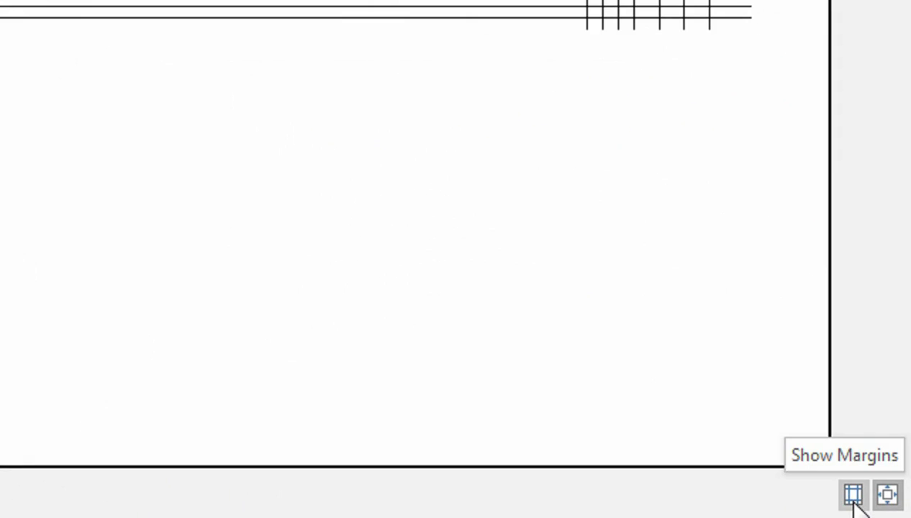
{"action": "left_click", "coordinate": [887, 495]}
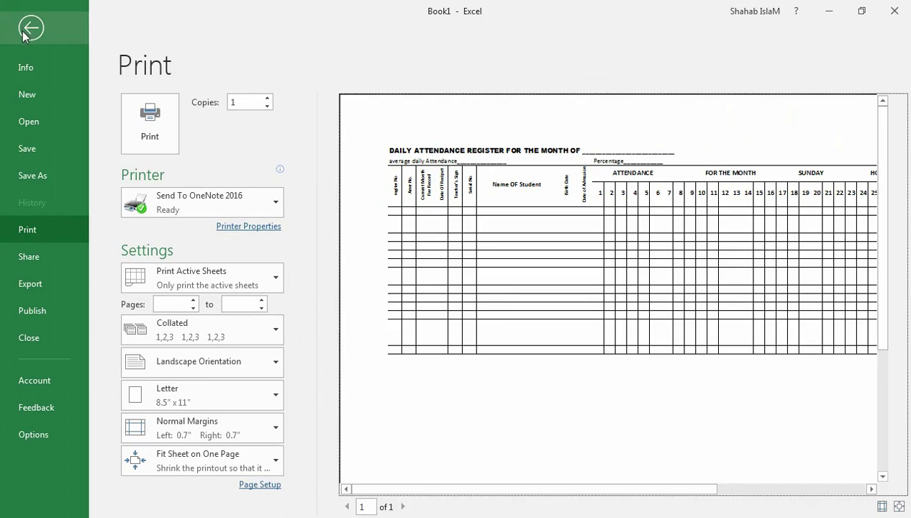
{"action": "left_click", "coordinate": [32, 29]}
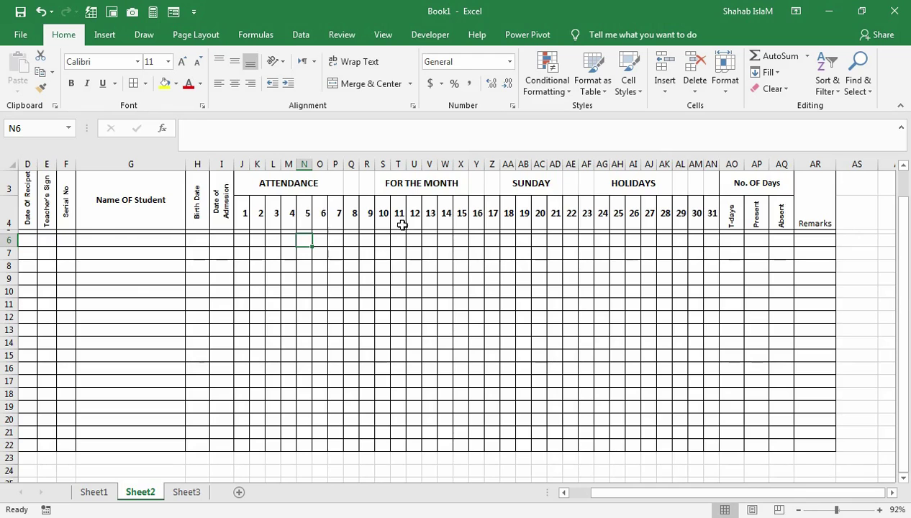
Make rows 1–2 taller and merge and centre the title across A1:AR1
{"action": "left_click_drag", "start_coordinate": [402, 224], "coordinate": [348, 153]}
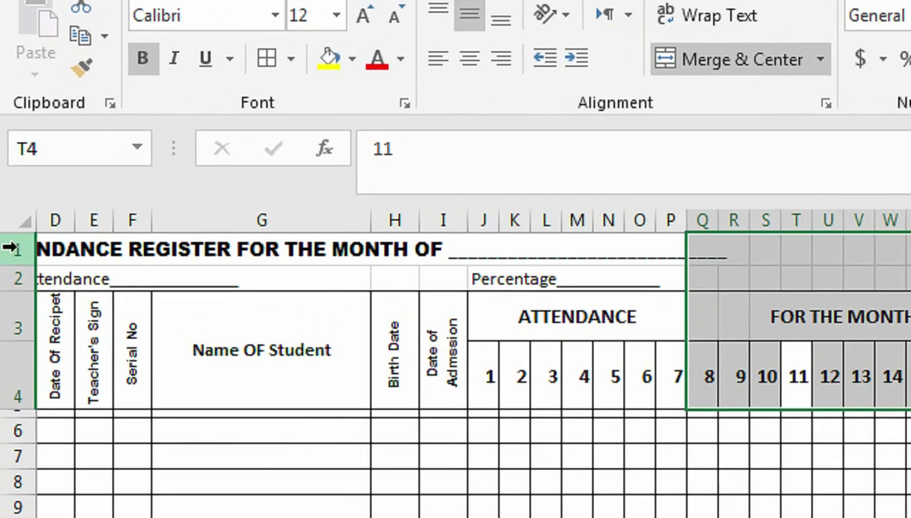
{"action": "mouse_move", "coordinate": [10, 248]}
{"action": "left_mouse_down"}
{"action": "mouse_move", "coordinate": [10, 284]}
{"action": "mouse_move", "coordinate": [22, 294]}
{"action": "left_mouse_up"}
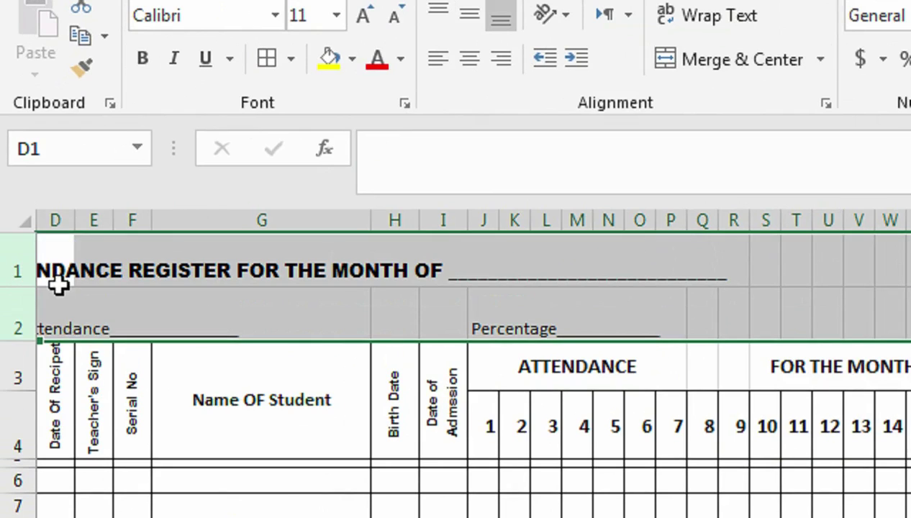
{"action": "left_click", "coordinate": [86, 295]}
{"action": "left_click_drag", "start_coordinate": [68, 249], "coordinate": [707, 276]}
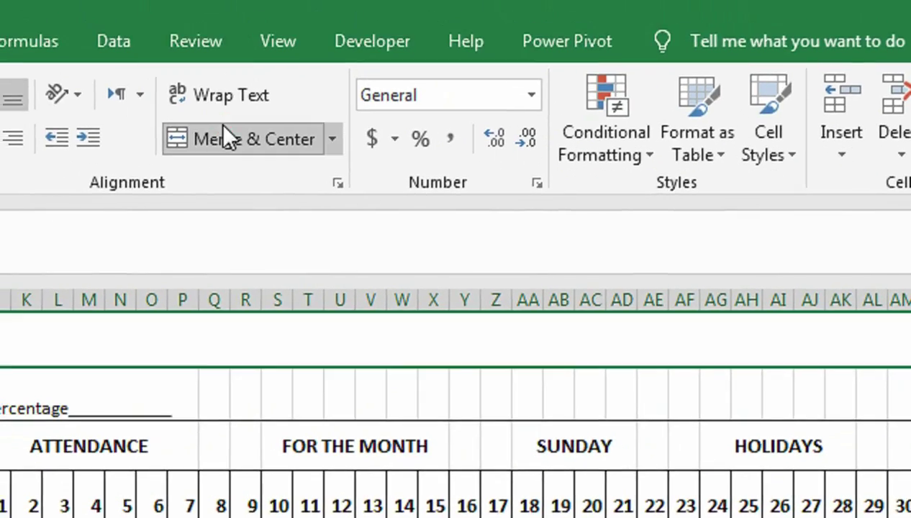
{"action": "left_click", "coordinate": [231, 142]}
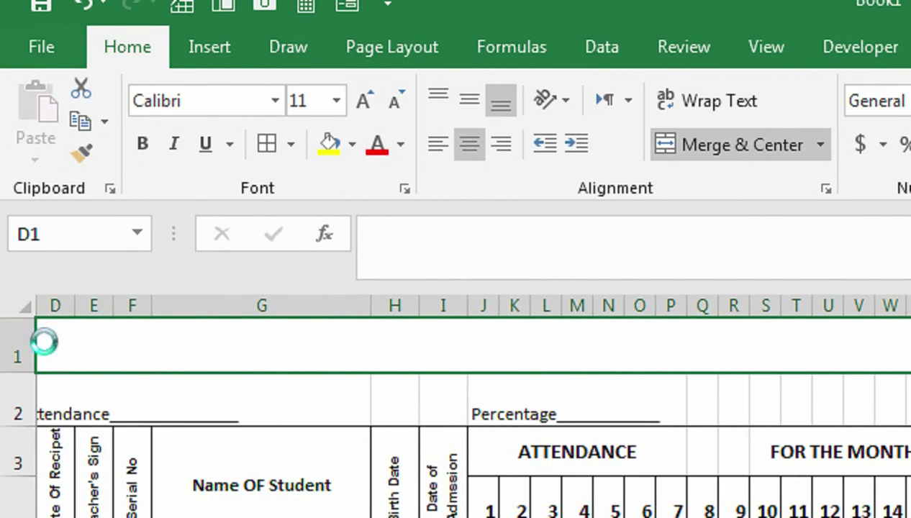
{"action": "left_click_drag", "start_coordinate": [81, 398], "coordinate": [3, 374]}
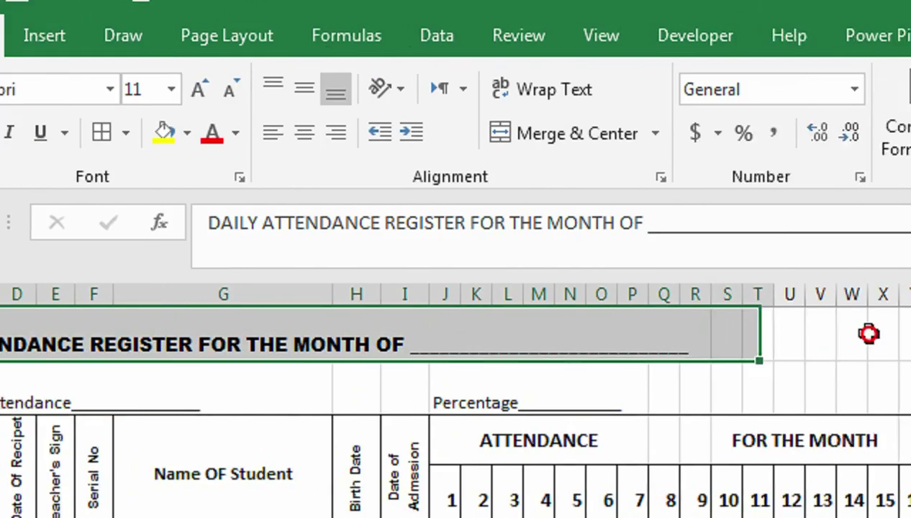
{"action": "left_click_drag", "start_coordinate": [49, 326], "coordinate": [812, 332]}
{"action": "left_click", "coordinate": [747, 340]}
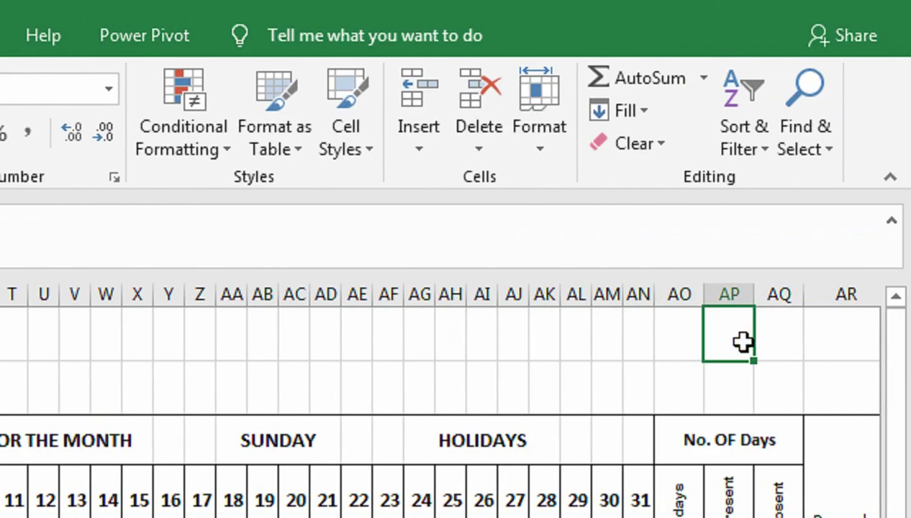
{"action": "left_click", "coordinate": [837, 337]}
{"action": "scroll", "coordinate": [837, 336], "scroll_direction": "right", "scroll_amount": 2}
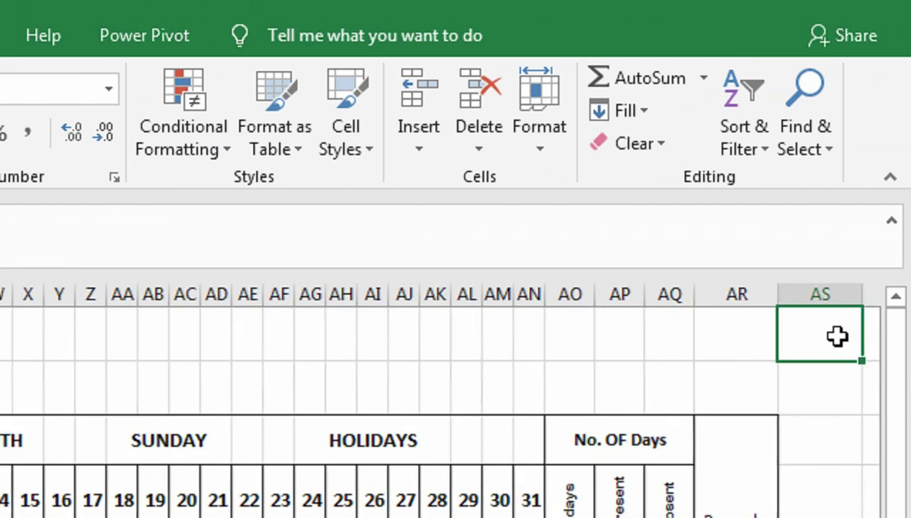
{"action": "key", "text": "ctrl+shift+Left"}
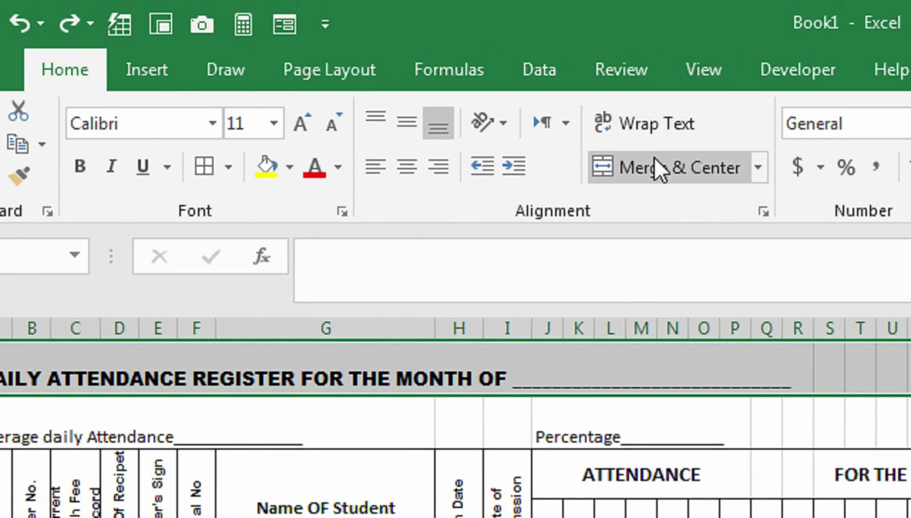
{"action": "left_click", "coordinate": [655, 160]}
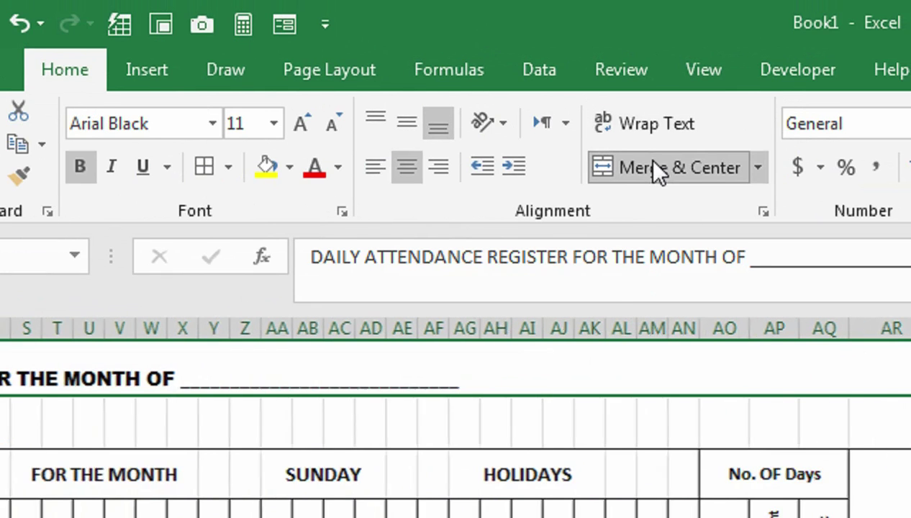
Enlarge the title to 20 pt in a taller, middle-aligned row 1
{"action": "left_click", "coordinate": [310, 126]}
{"action": "left_click", "coordinate": [310, 125]}
{"action": "left_click", "coordinate": [310, 126]}
{"action": "left_click", "coordinate": [310, 126]}
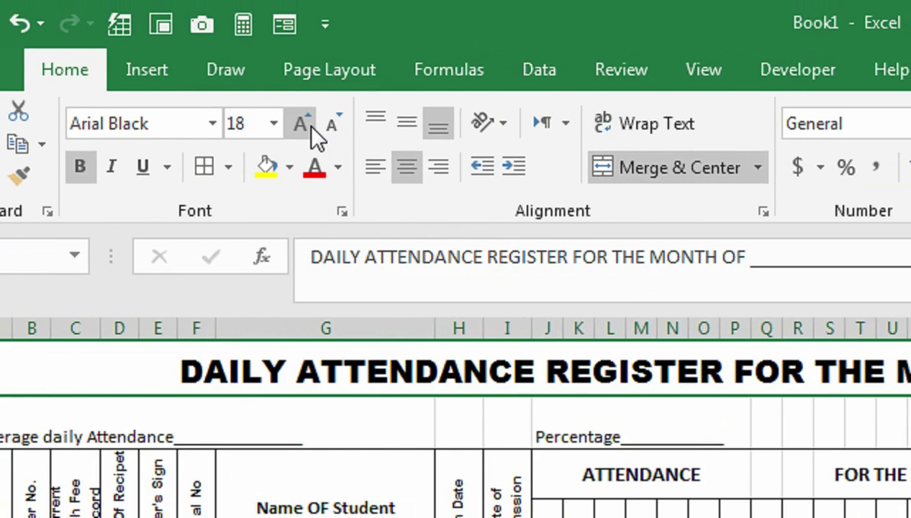
{"action": "left_click_drag", "start_coordinate": [16, 396], "coordinate": [3, 402]}
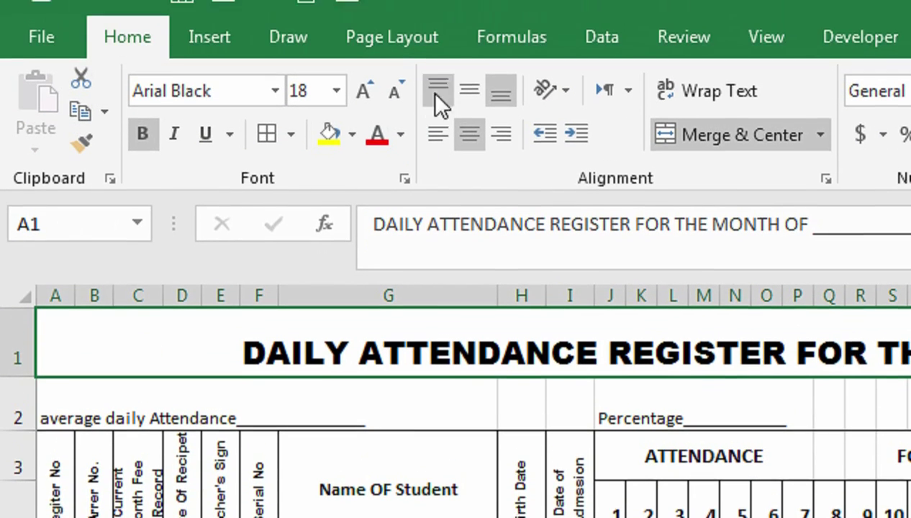
{"action": "left_click", "coordinate": [472, 122]}
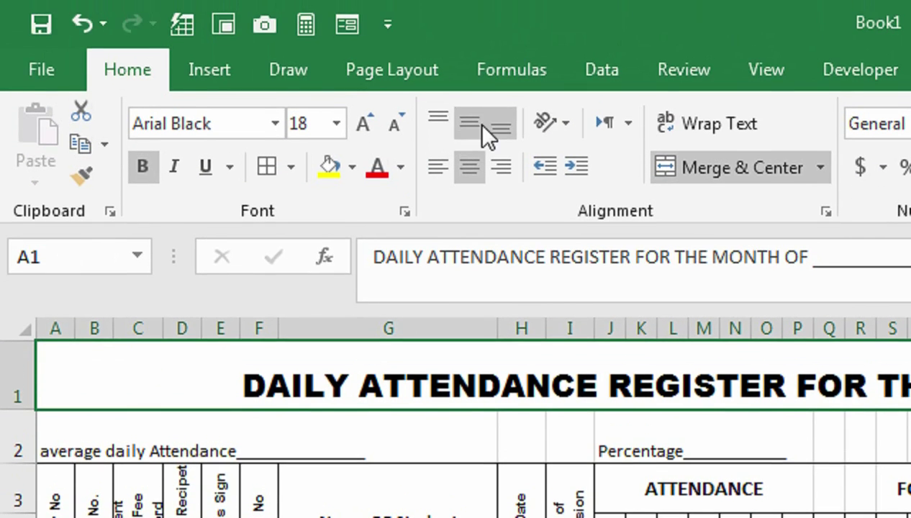
{"action": "left_click", "coordinate": [367, 121]}
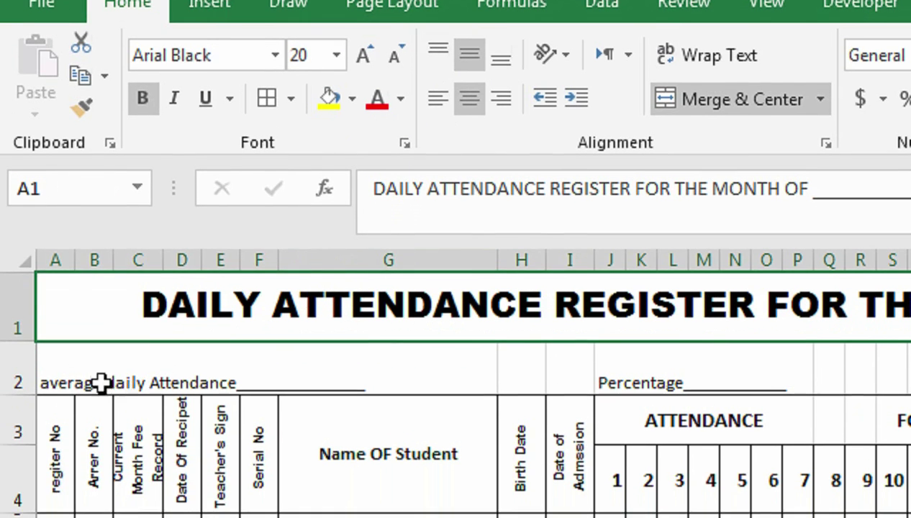
{"action": "mouse_move", "coordinate": [94, 394]}
{"action": "left_mouse_down"}
{"action": "mouse_move", "coordinate": [869, 358]}
{"action": "mouse_move", "coordinate": [825, 383]}
{"action": "left_mouse_up"}
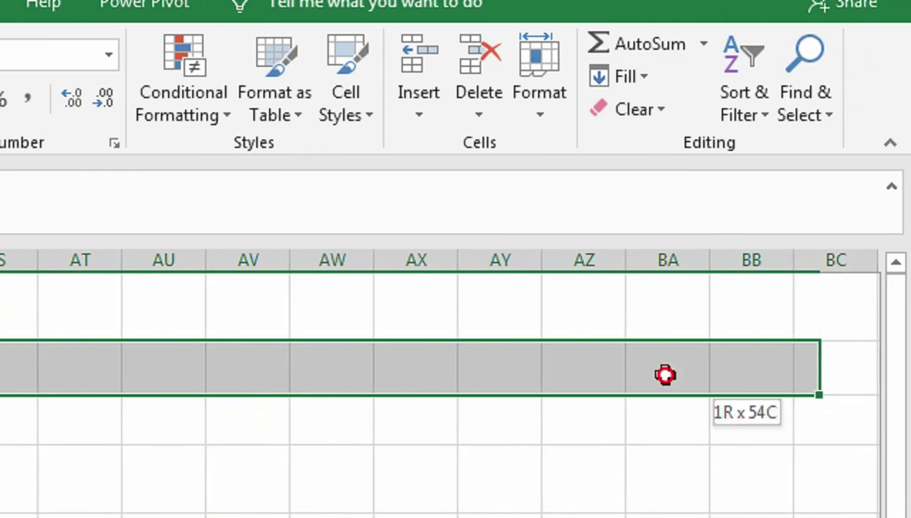
Merge row 2 from B to AR, then undo that merge
{"action": "left_click_drag", "start_coordinate": [905, 375], "coordinate": [228, 369]}
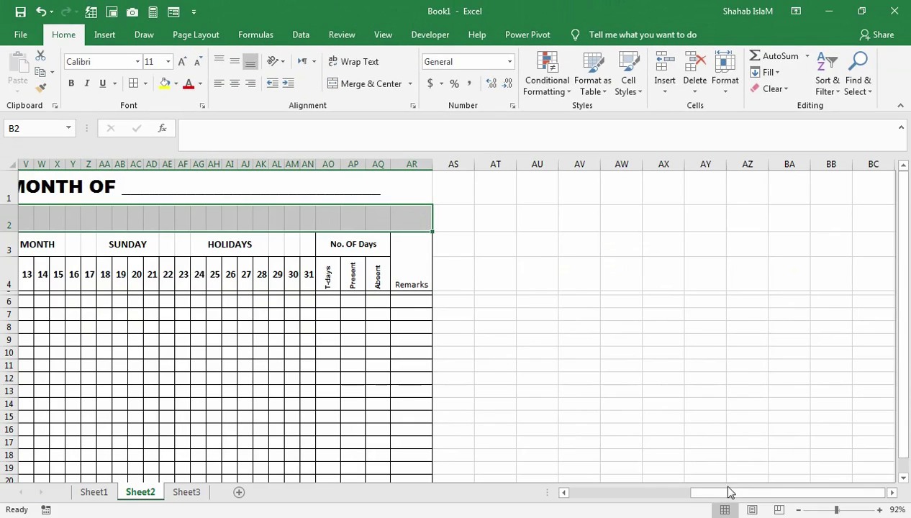
{"action": "left_click_drag", "start_coordinate": [716, 494], "coordinate": [576, 494]}
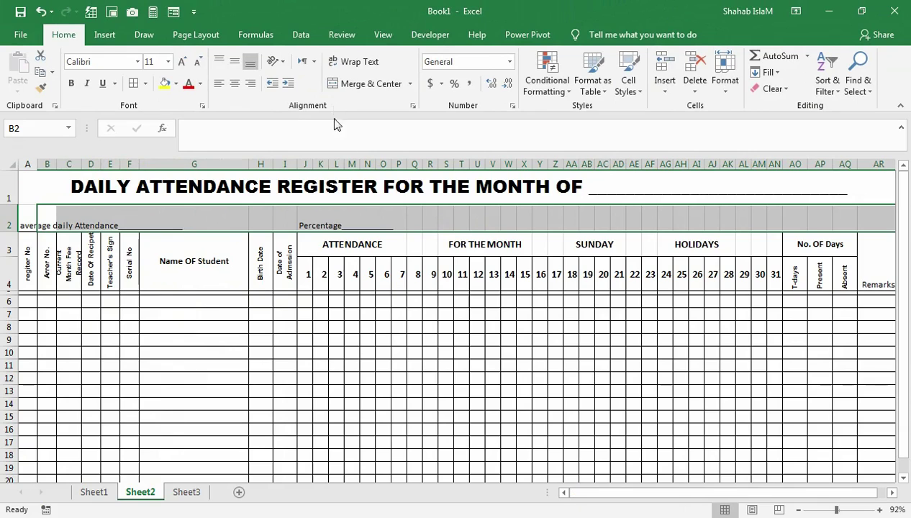
{"action": "left_click", "coordinate": [354, 84]}
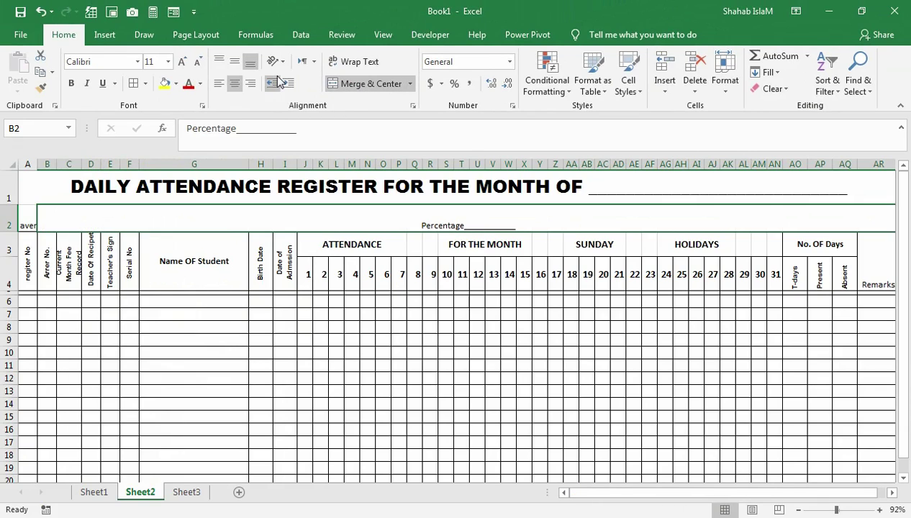
{"action": "left_click", "coordinate": [30, 213]}
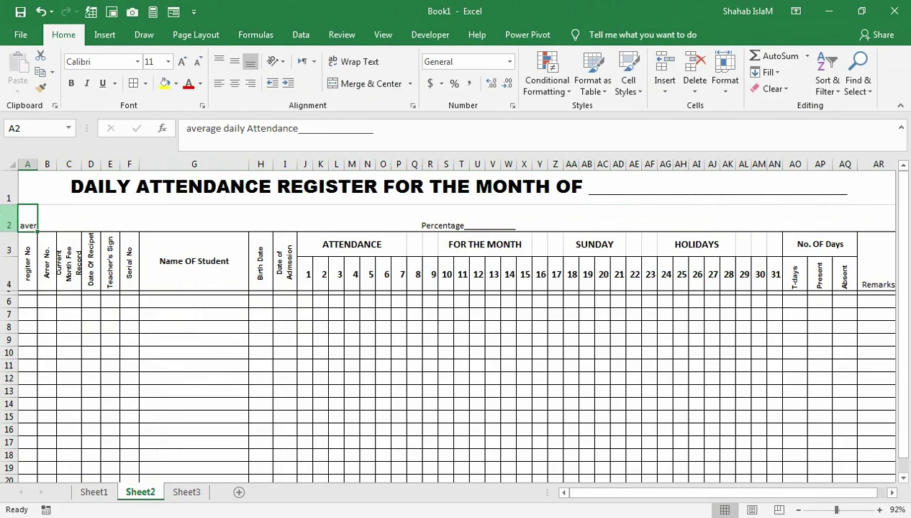
{"action": "key", "text": "ctrl+z"}
Cancel the A2:Y2 merge warning and move the Percentage label into cell AA2
{"action": "left_click", "coordinate": [29, 218]}
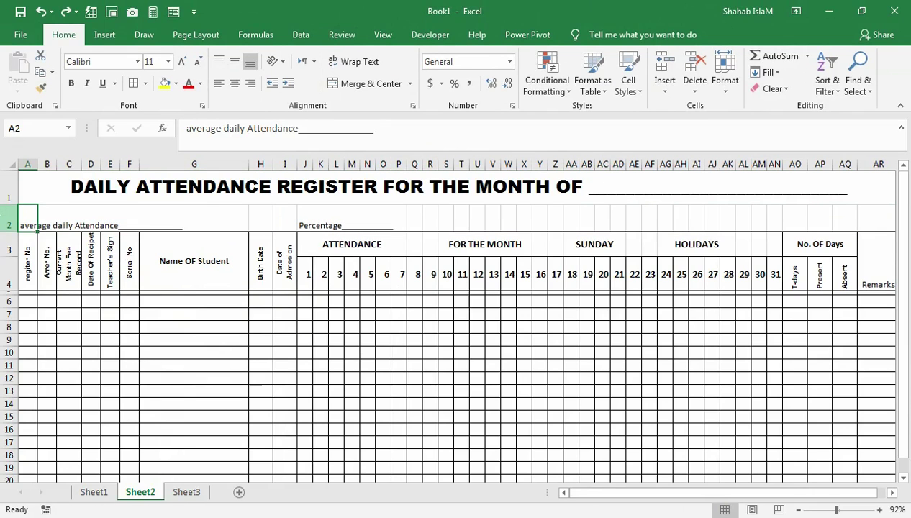
{"action": "mouse_move", "coordinate": [51, 216]}
{"action": "left_mouse_down"}
{"action": "mouse_move", "coordinate": [543, 219]}
{"action": "mouse_move", "coordinate": [712, 232]}
{"action": "mouse_move", "coordinate": [670, 232]}
{"action": "left_mouse_up"}
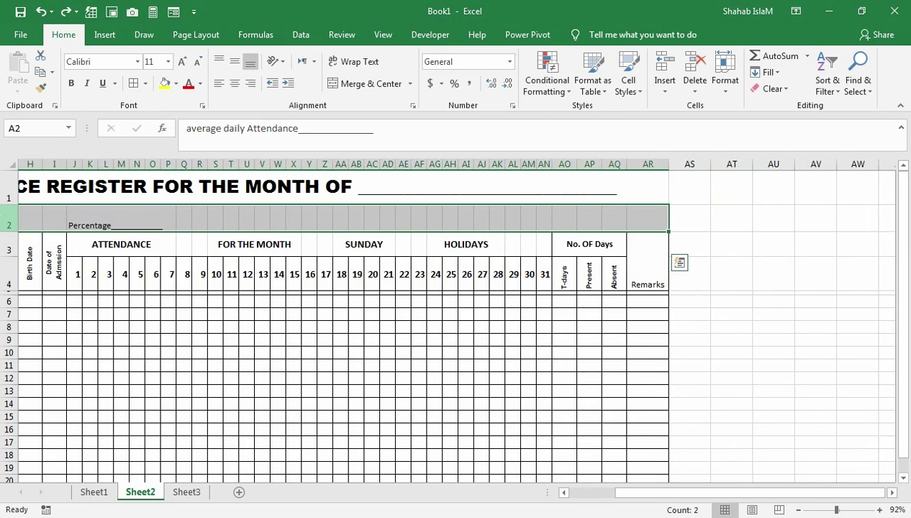
{"action": "left_click", "coordinate": [347, 84]}
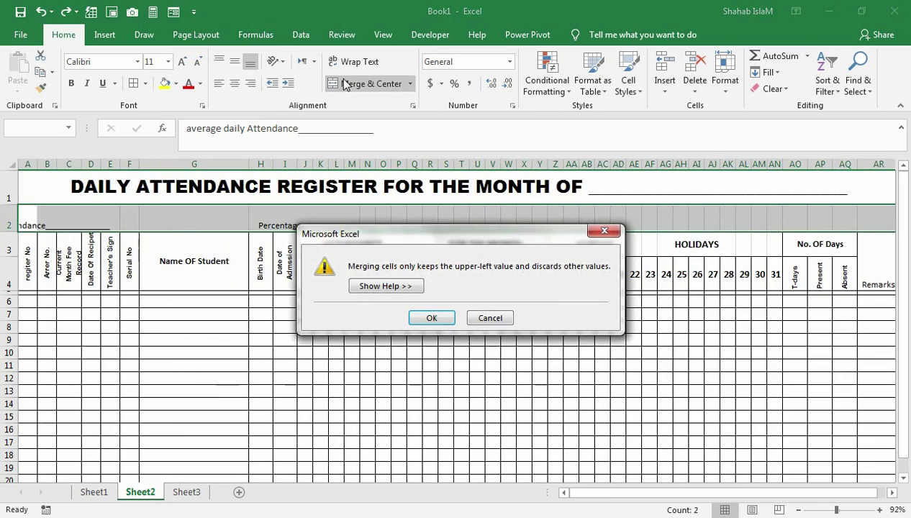
{"action": "left_click", "coordinate": [506, 317]}
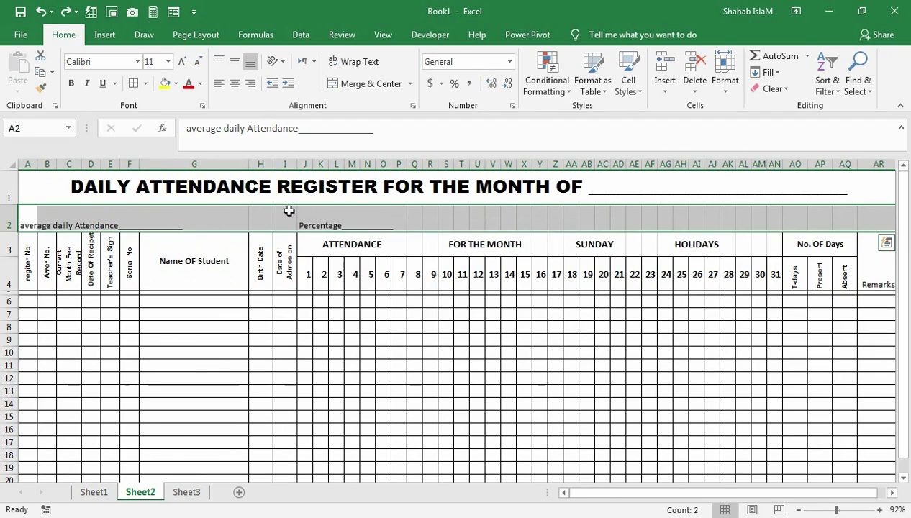
{"action": "left_click", "coordinate": [315, 222]}
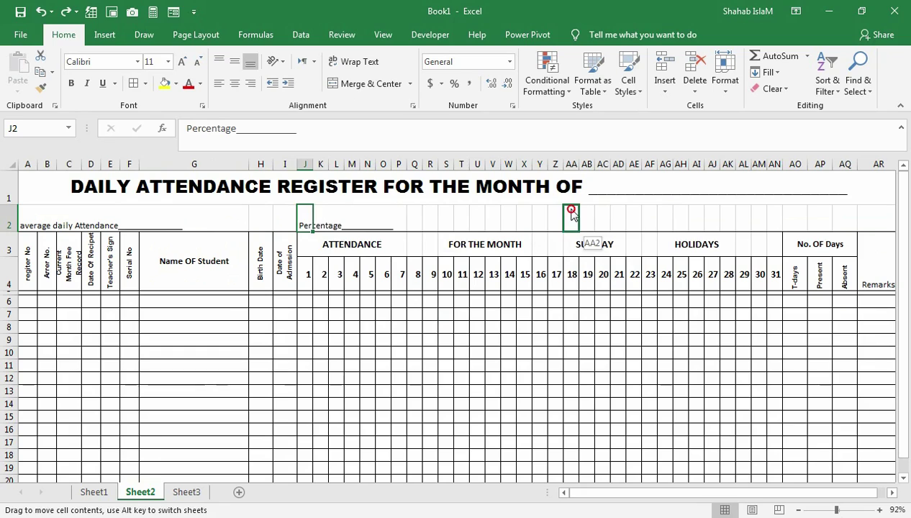
{"action": "left_click_drag", "start_coordinate": [493, 209], "coordinate": [570, 213]}
Merge AA2:AR2 around Percentage, left- and middle-aligned, enlarged and bold
{"action": "left_click_drag", "start_coordinate": [820, 214], "coordinate": [868, 214]}
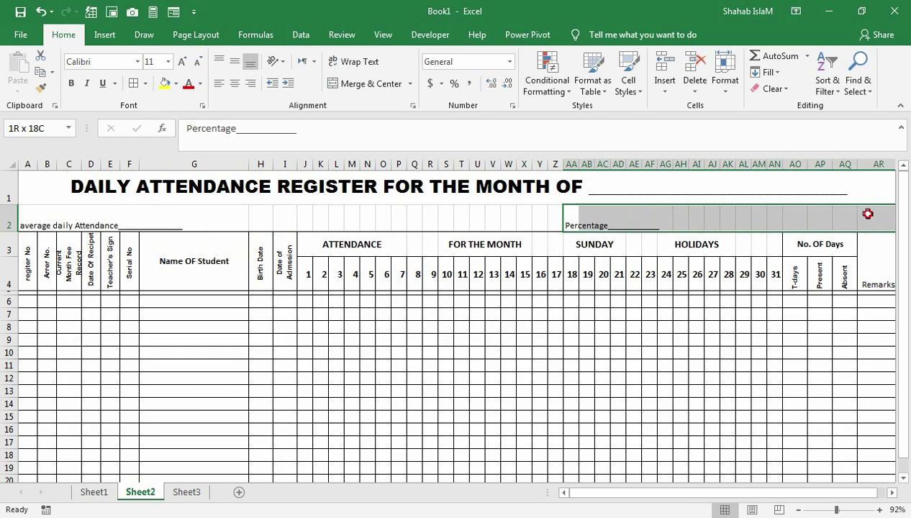
{"action": "left_click", "coordinate": [366, 85]}
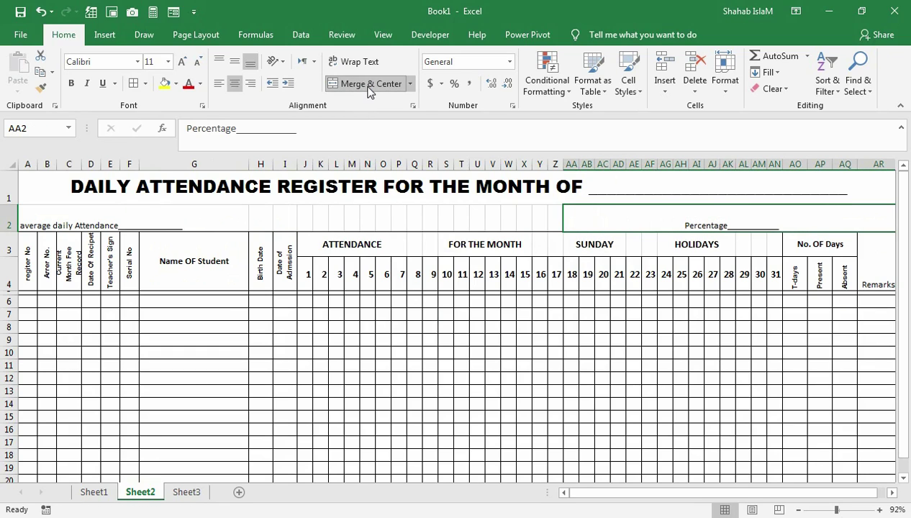
{"action": "left_click", "coordinate": [218, 85]}
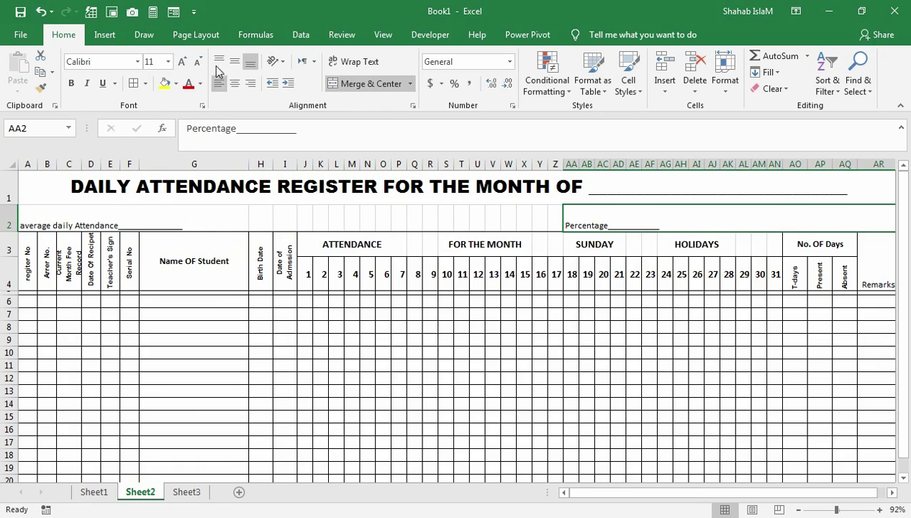
{"action": "left_click", "coordinate": [235, 61]}
{"action": "left_click", "coordinate": [182, 62]}
{"action": "left_click", "coordinate": [182, 61]}
{"action": "left_click", "coordinate": [182, 61]}
{"action": "left_click", "coordinate": [182, 61]}
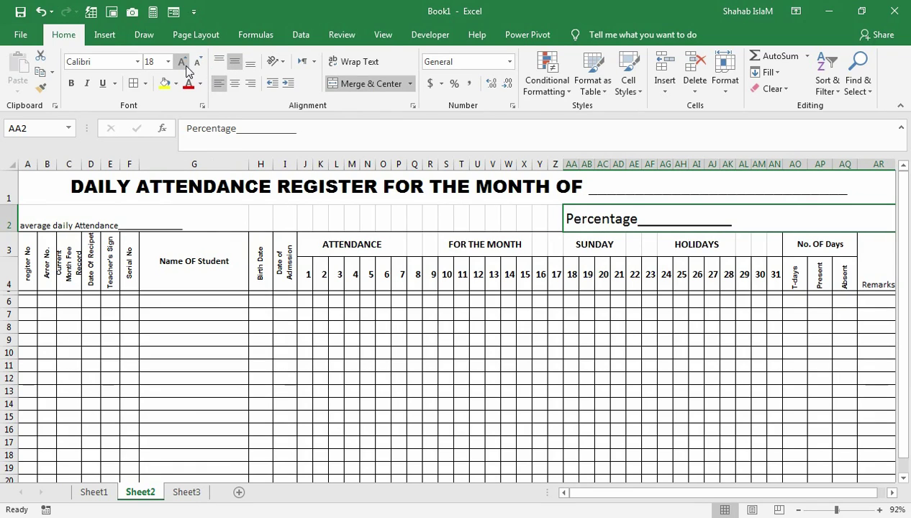
{"action": "left_click", "coordinate": [71, 83]}
Merge A2:Z2 for the average daily Attendance label, middle-aligned and enlarged to 22 pt
{"action": "mouse_move", "coordinate": [29, 219]}
{"action": "left_mouse_down"}
{"action": "mouse_move", "coordinate": [508, 205]}
{"action": "mouse_move", "coordinate": [558, 216]}
{"action": "left_mouse_up"}
{"action": "left_click", "coordinate": [371, 83]}
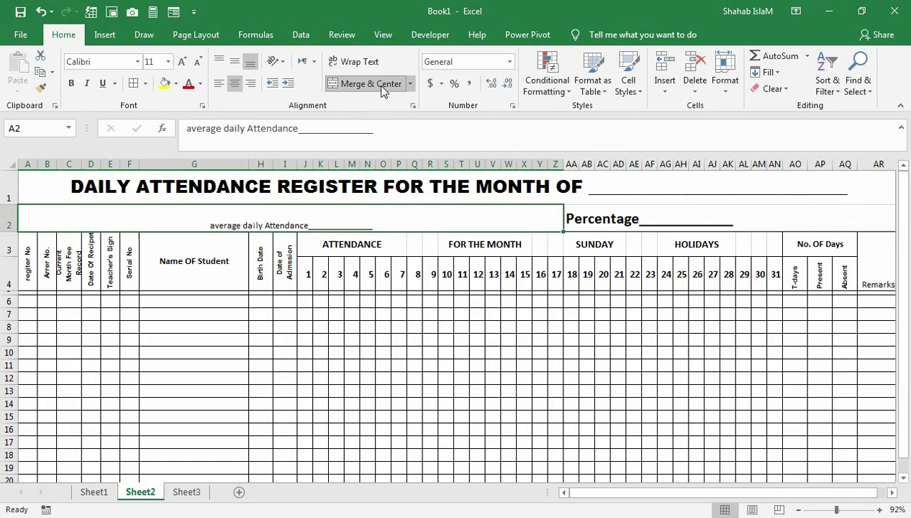
{"action": "left_click", "coordinate": [216, 62]}
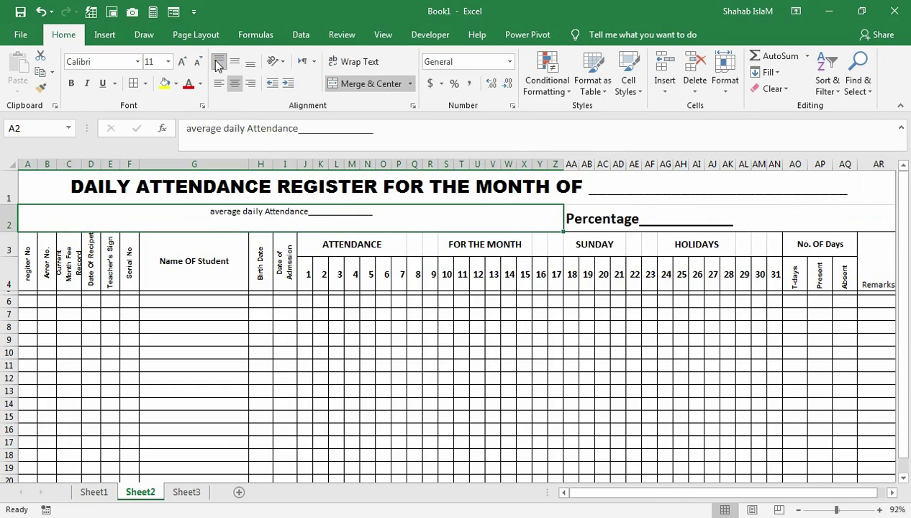
{"action": "left_click", "coordinate": [234, 61]}
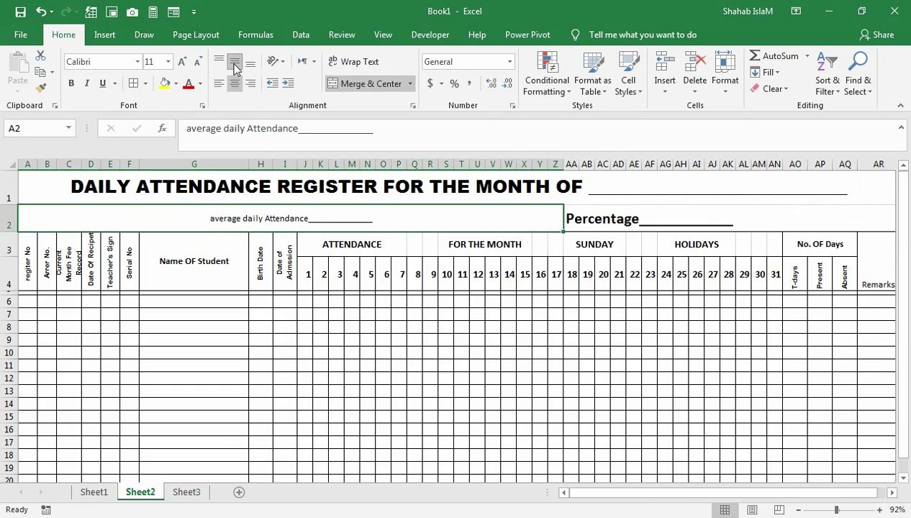
{"action": "left_click", "coordinate": [181, 62]}
{"action": "left_click", "coordinate": [181, 62]}
{"action": "left_click", "coordinate": [180, 62]}
{"action": "left_click", "coordinate": [181, 62]}
{"action": "left_click", "coordinate": [180, 62]}
{"action": "left_click", "coordinate": [181, 61]}
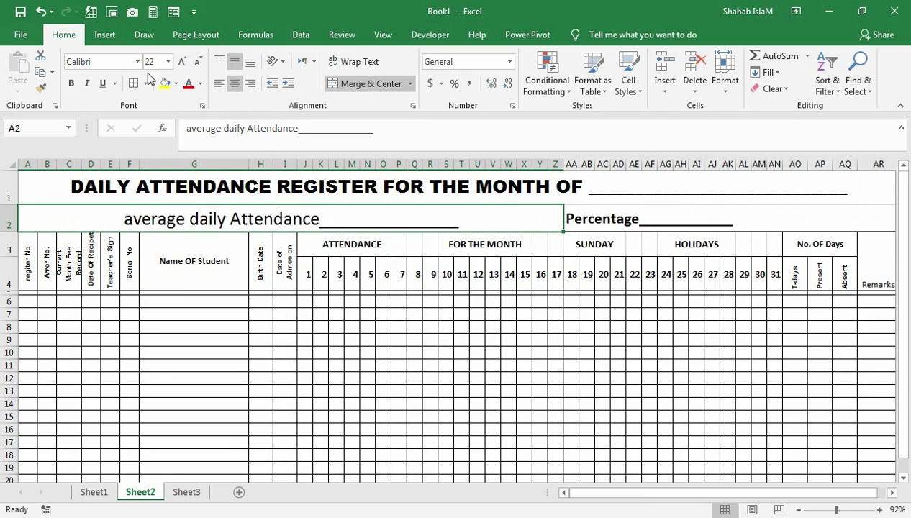
{"action": "left_click", "coordinate": [71, 83]}
Enter the start date 1-Jun-22 in cell AT3, right of the Remarks column
{"action": "key", "text": "Down"}
{"action": "scroll", "coordinate": [535, 262], "scroll_direction": "down", "scroll_amount": 1}
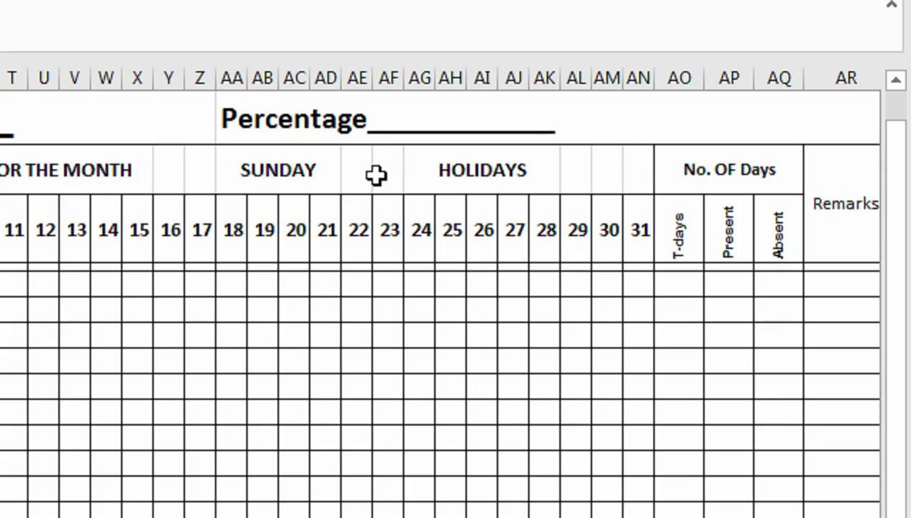
{"action": "left_click_drag", "start_coordinate": [783, 166], "coordinate": [903, 203]}
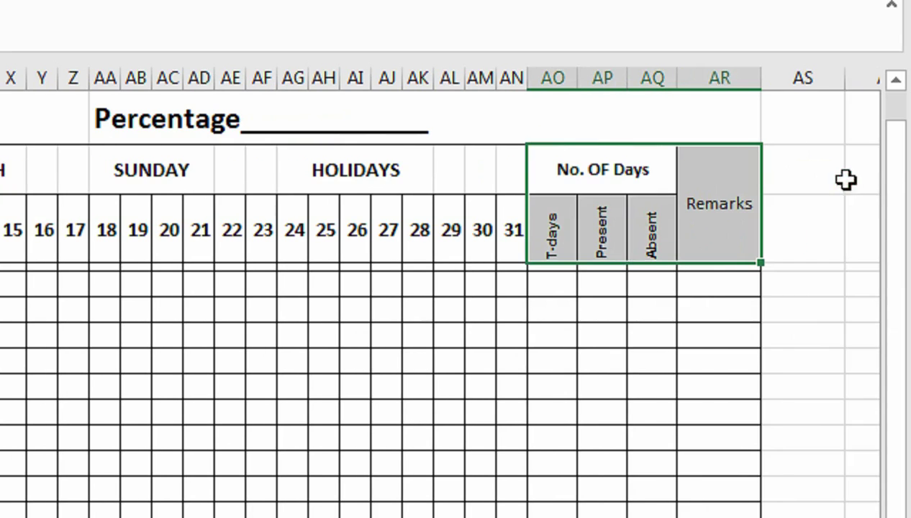
{"action": "left_click_drag", "start_coordinate": [846, 180], "coordinate": [519, 172]}
{"action": "double_click", "coordinate": [525, 172]}
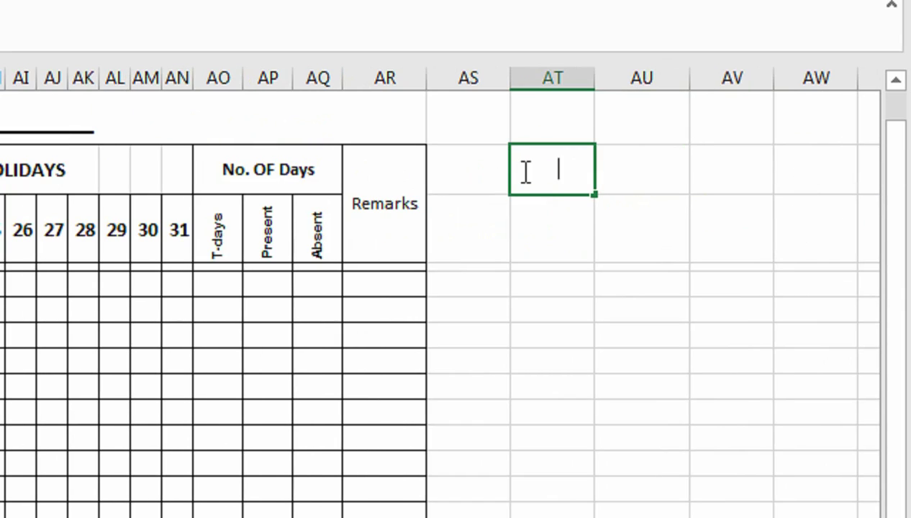
{"action": "type", "text": "1-june-"}
{"action": "type", "text": "22"}
{"action": "key", "text": "ctrl+Return"}
Enter =EOMONTH(AT3,0) in AU3 to get the month's last day
{"action": "key", "text": "Down"}
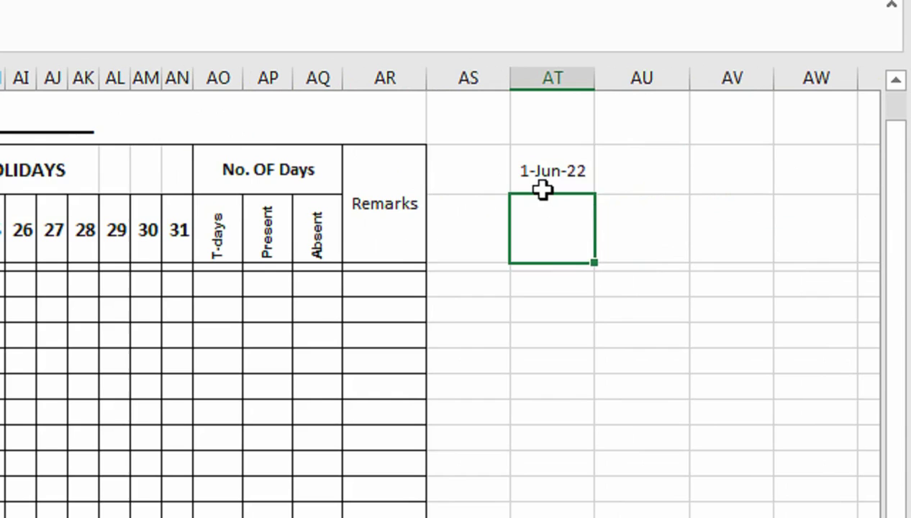
{"action": "key", "text": "Up"}
{"action": "key", "text": "Right"}
{"action": "type", "text": "=eo"}
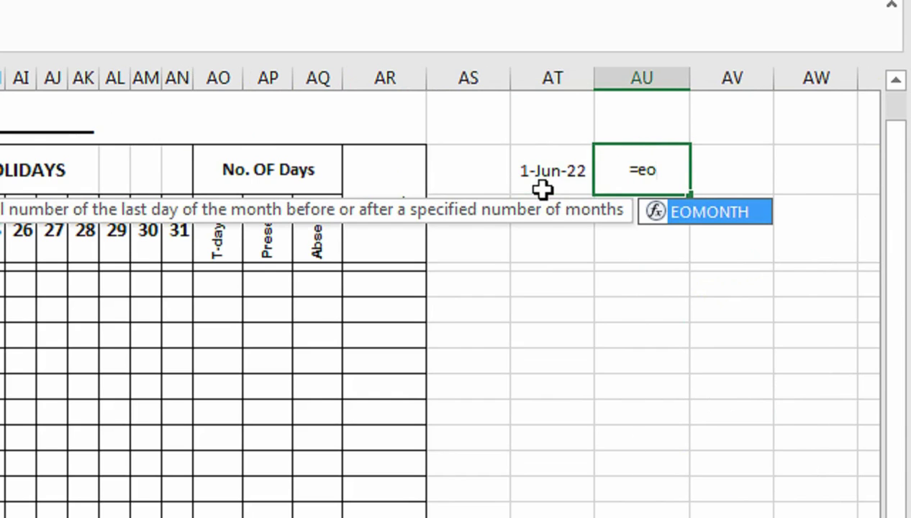
{"action": "key", "text": "Tab"}
{"action": "left_click", "coordinate": [545, 188]}
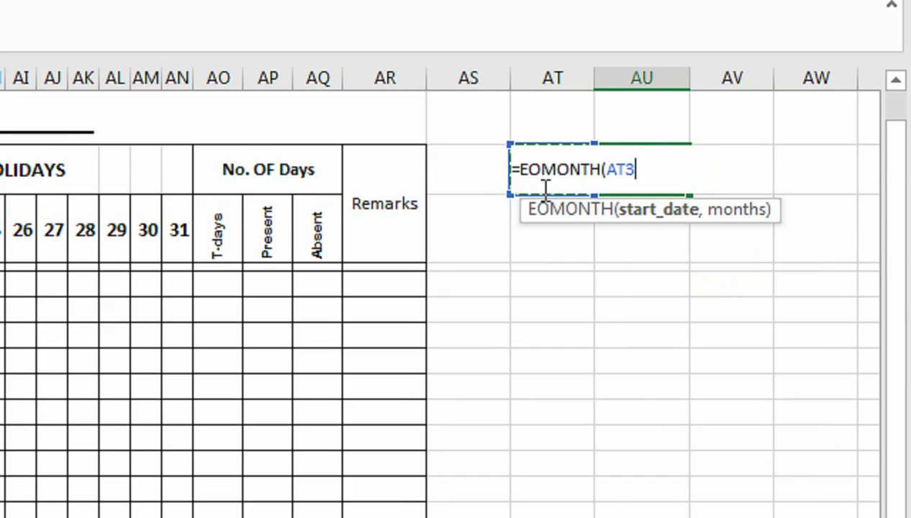
{"action": "type", "text": ",0"}
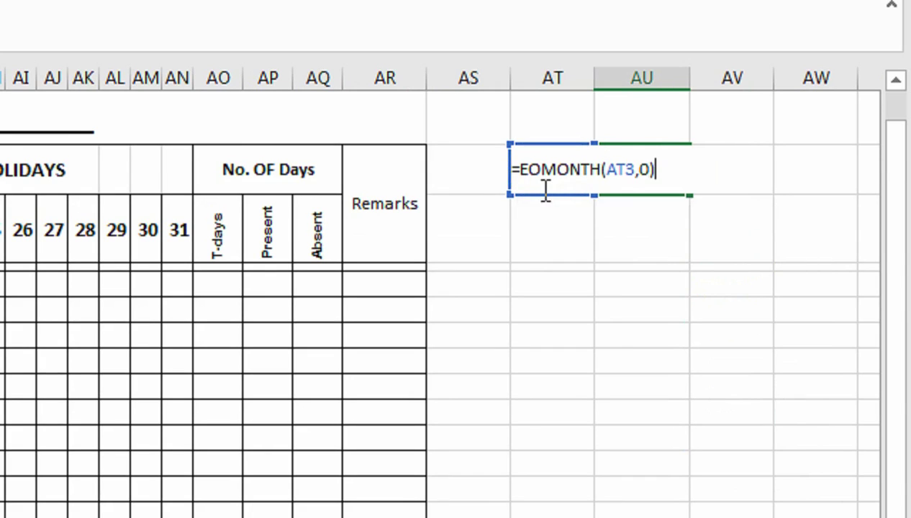
{"action": "key", "text": "Return"}
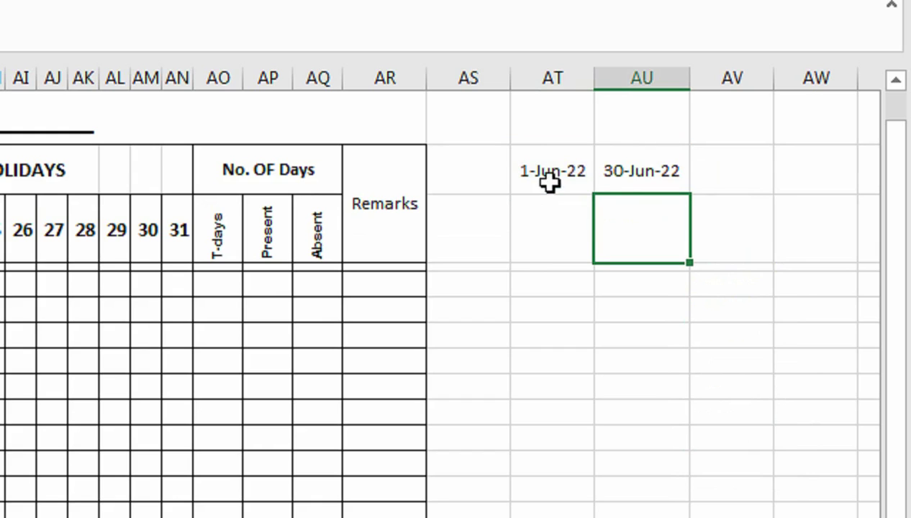
Change the AT3 start date to 1-Jul-22 so AU3 shows 31-Jul-22
{"action": "left_click", "coordinate": [539, 180]}
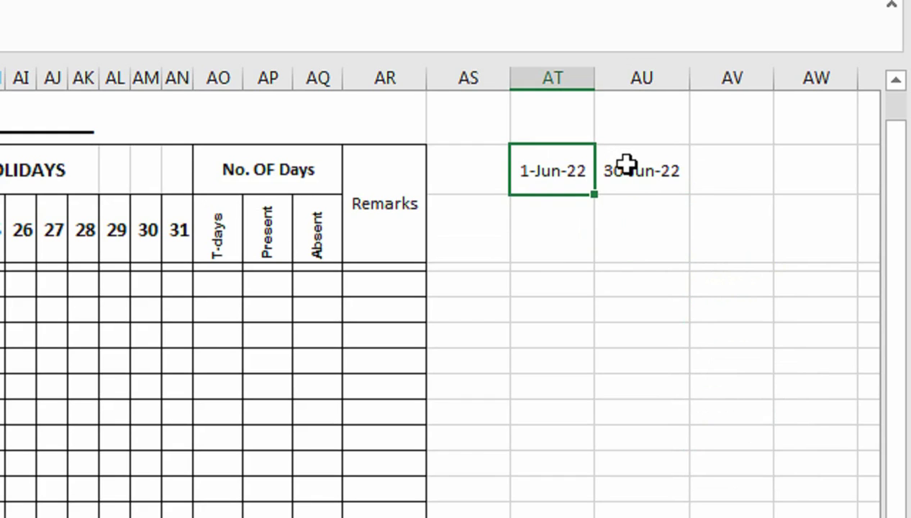
{"action": "double_click", "coordinate": [566, 173]}
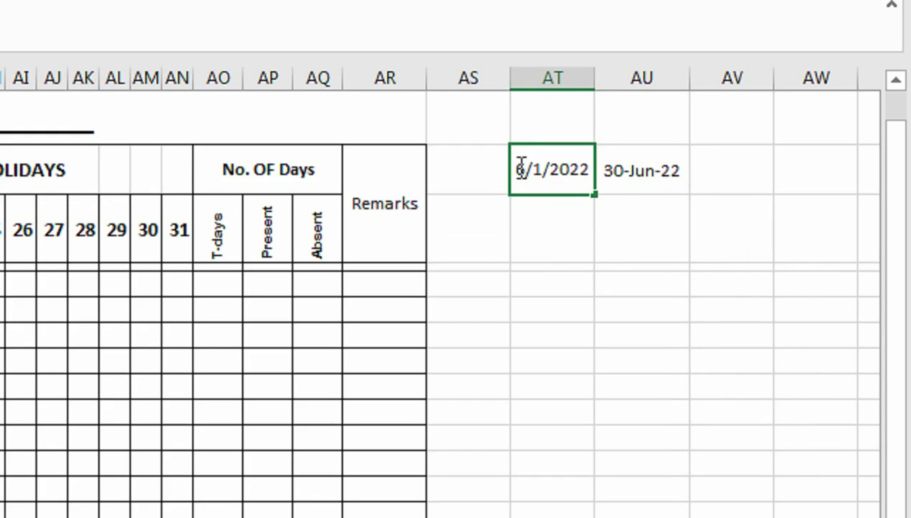
{"action": "left_click_drag", "start_coordinate": [524, 170], "coordinate": [505, 167]}
{"action": "type", "text": "7"}
{"action": "key", "text": "Return"}
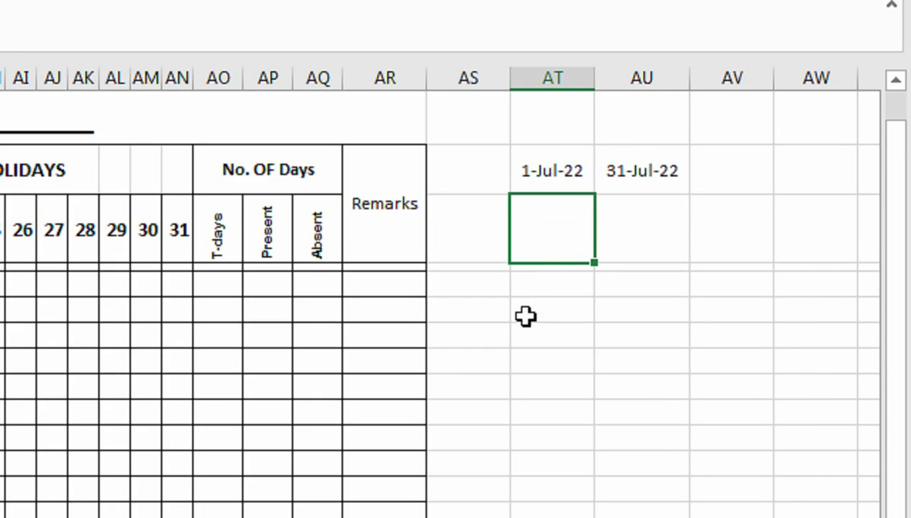
{"action": "type", "text": "=su"}
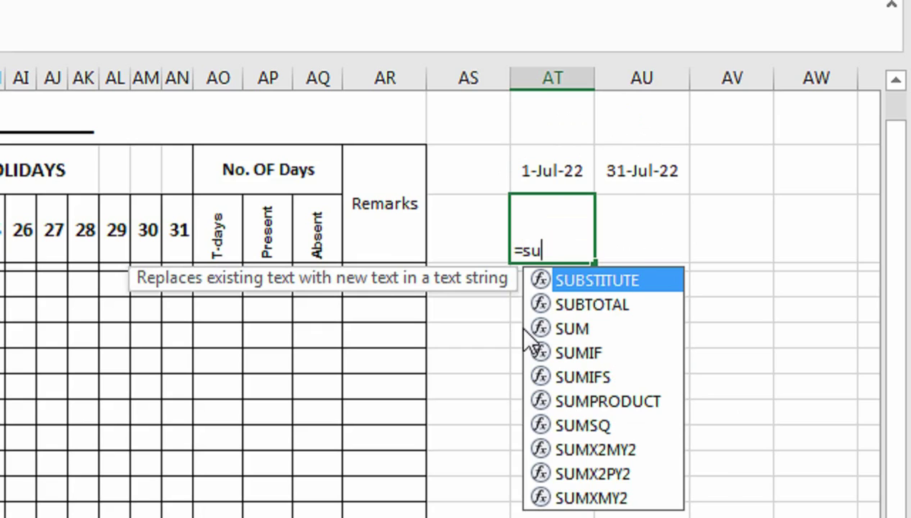
{"action": "type", "text": "m"}
Begin the AT4 formula with nested SUMPRODUCT, WEEKDAY, ROW and INDIRECT functions
{"action": "key", "text": "Down"}
{"action": "key", "text": "Down"}
{"action": "key", "text": "Down"}
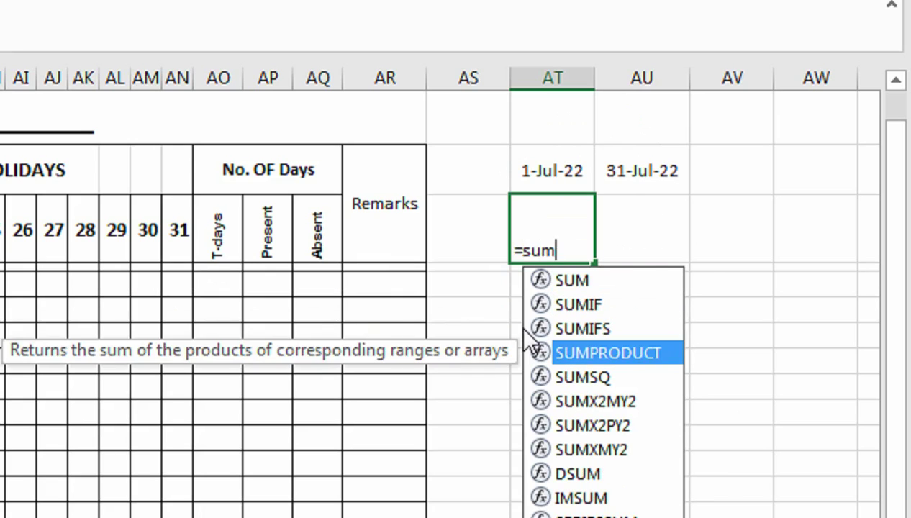
{"action": "key", "text": "Tab"}
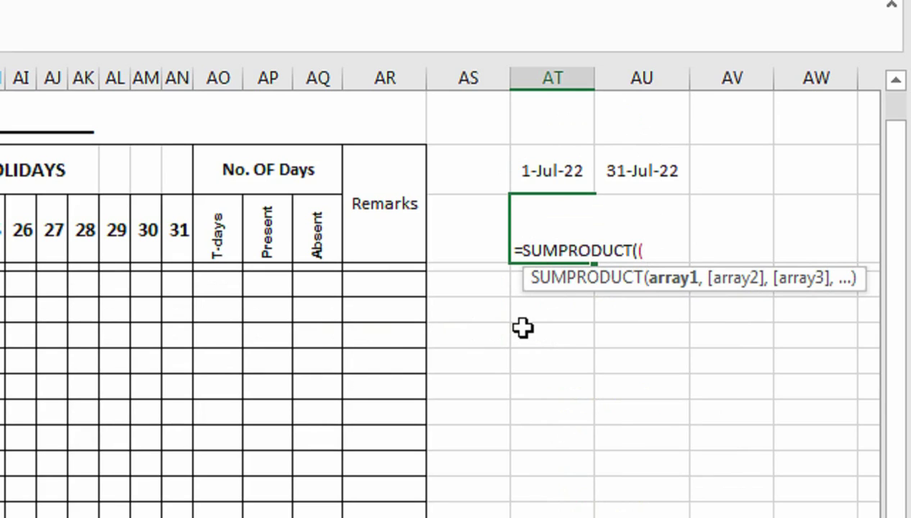
{"action": "type", "text": "wek"}
{"action": "key", "text": "BackSpace"}
{"action": "key", "text": "Down"}
{"action": "key", "text": "Tab"}
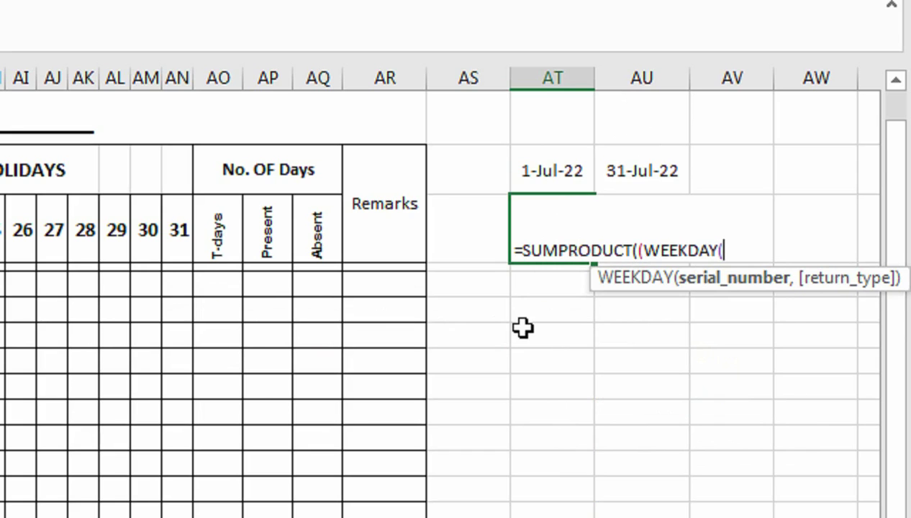
{"action": "type", "text": "row"}
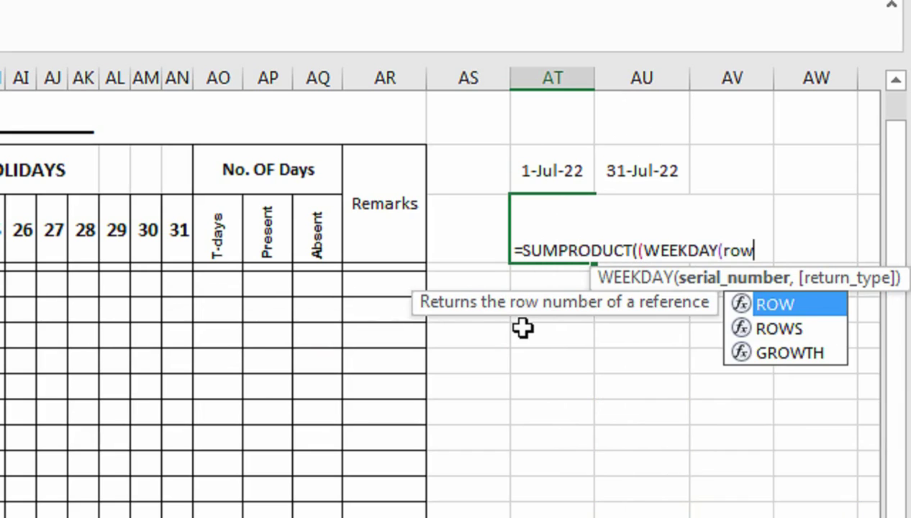
{"action": "key", "text": "Tab"}
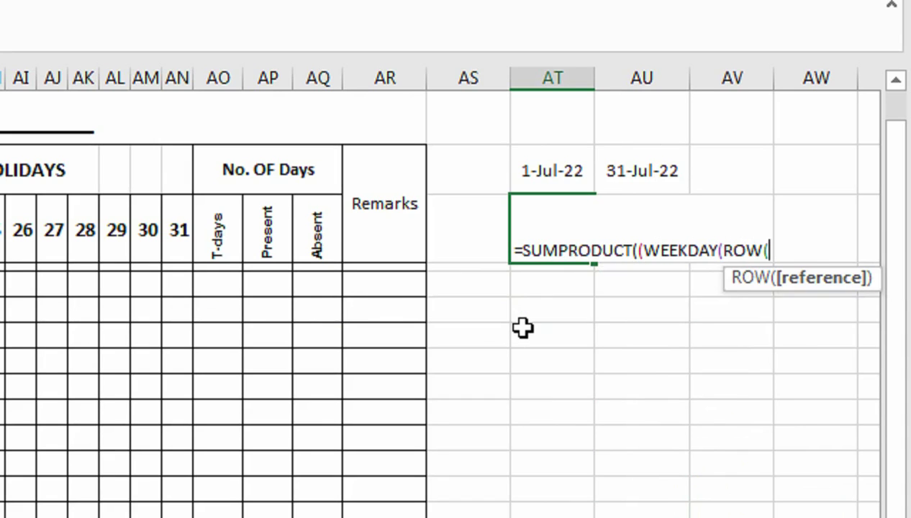
{"action": "type", "text": "ind"}
{"action": "key", "text": "Down"}
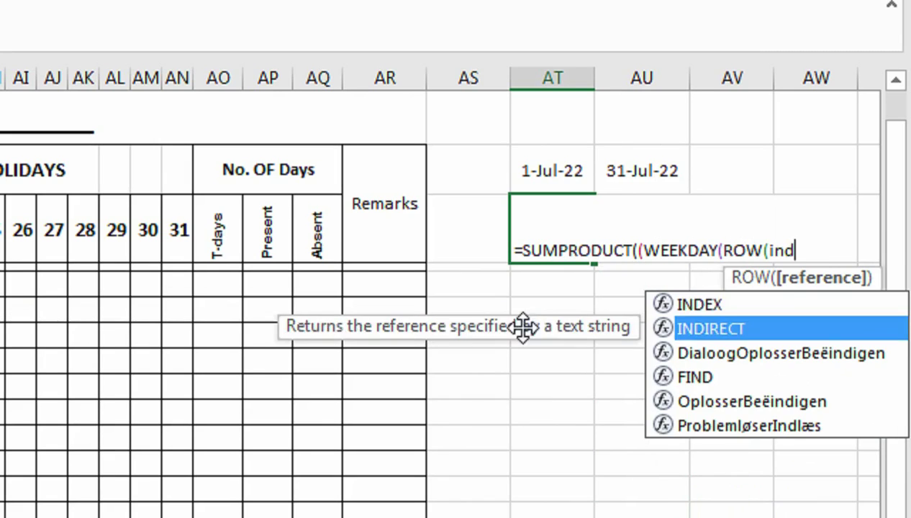
{"action": "key", "text": "Tab"}
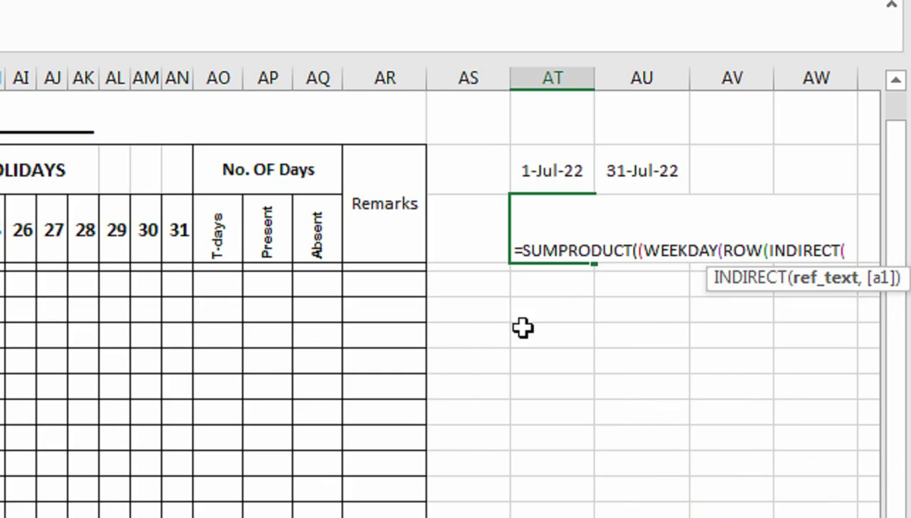
Complete it as INDIRECT(AT3&":"&AU3) with WEEKDAY equal to 1, returning 5 Sundays
{"action": "left_click", "coordinate": [551, 141]}
{"action": "left_click", "coordinate": [554, 160]}
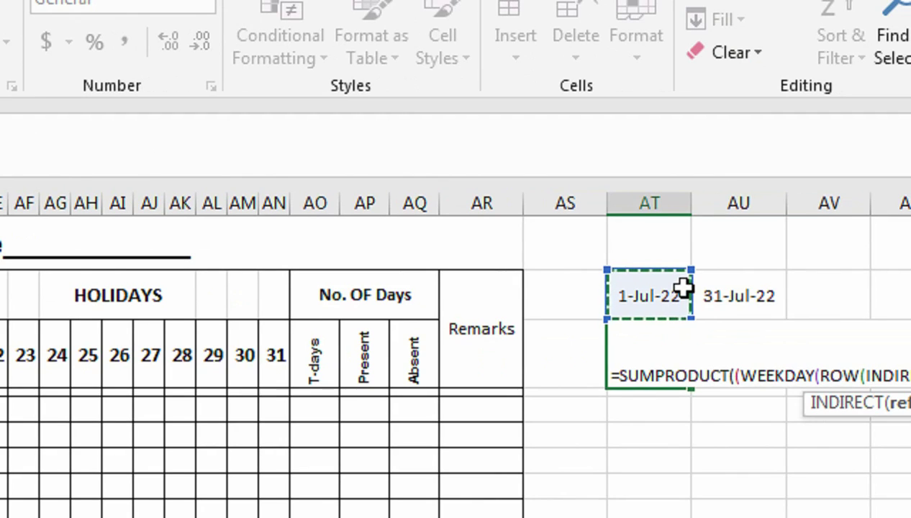
{"action": "type", "text": "&\":\""}
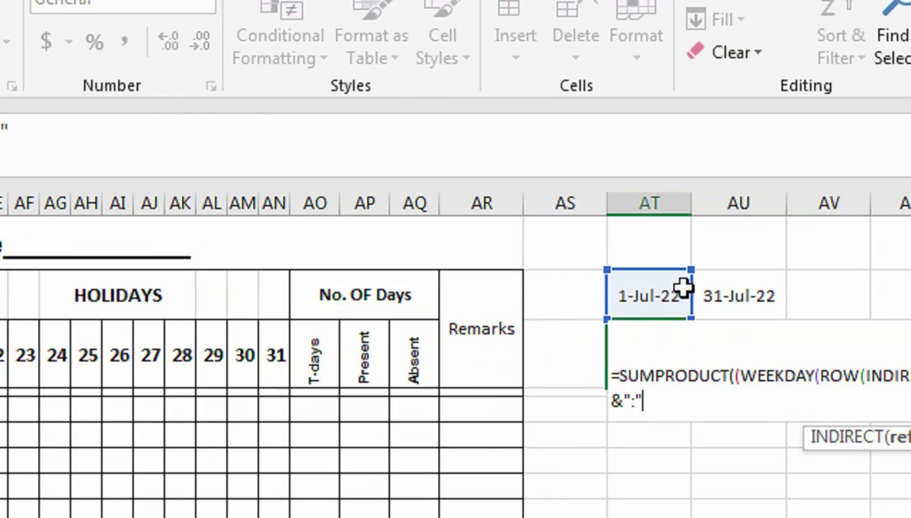
{"action": "type", "text": "&"}
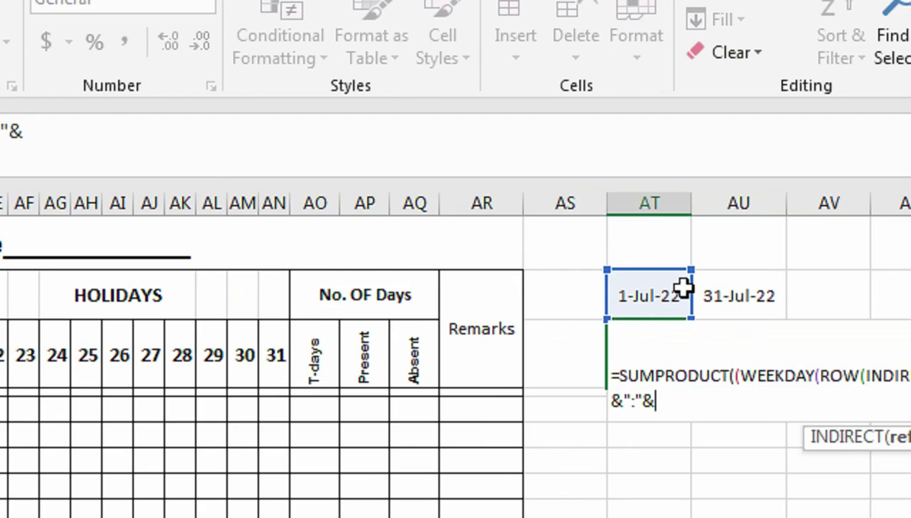
{"action": "left_click", "coordinate": [713, 293]}
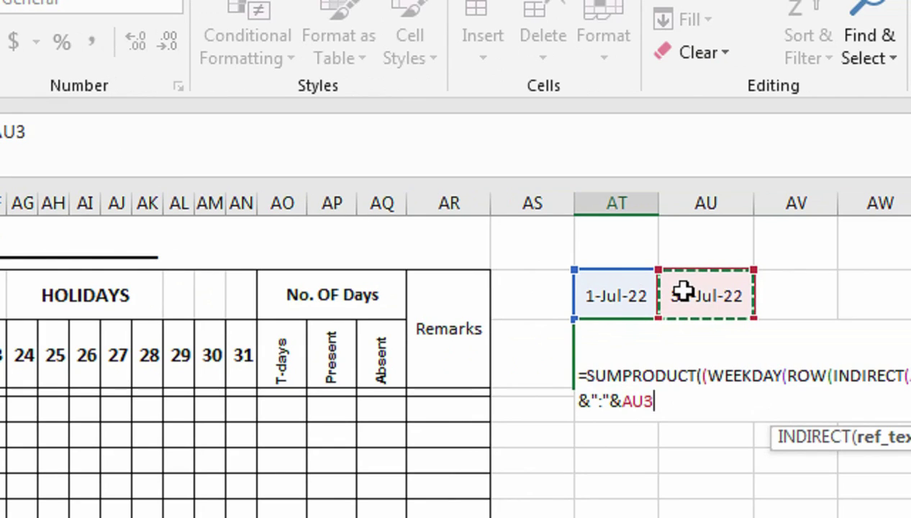
{"action": "type", "text": ")"}
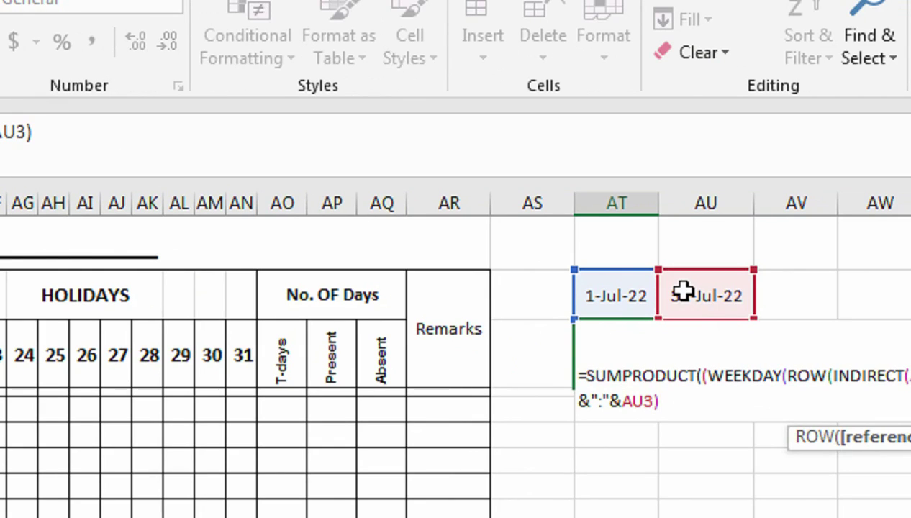
{"action": "type", "text": ")"}
{"action": "type", "text": ")="}
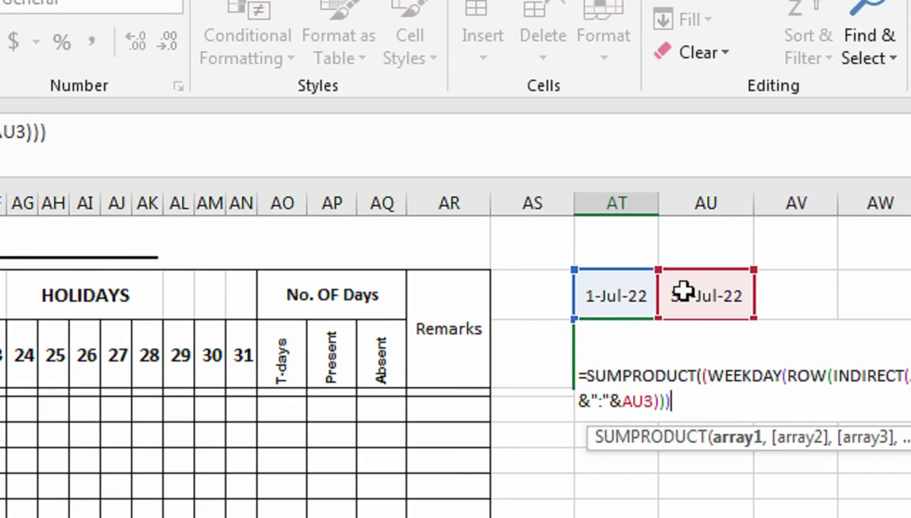
{"action": "type", "text": "1)*1)"}
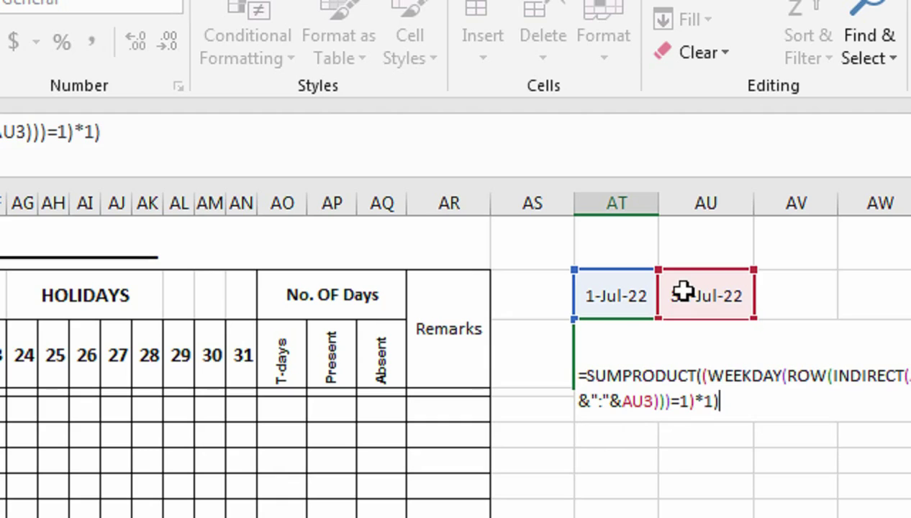
{"action": "key", "text": "Return"}
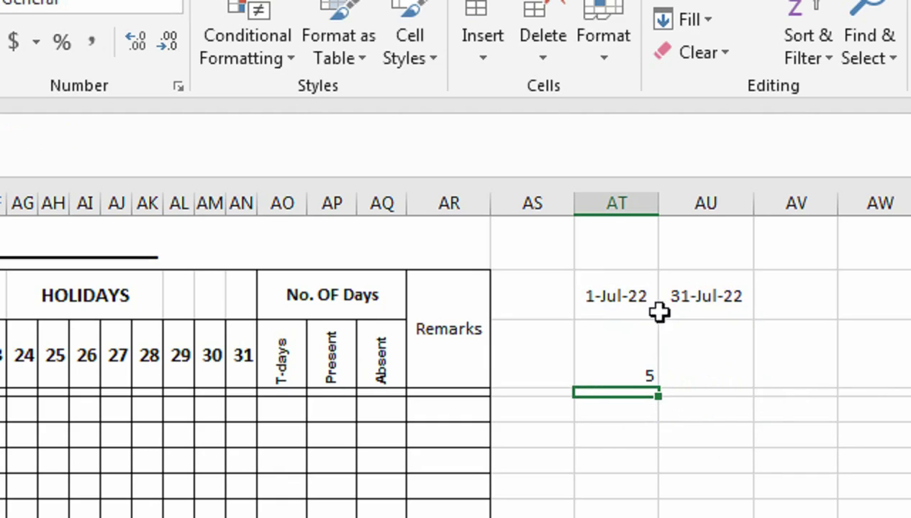
Change the AT3 start date's month back to June
{"action": "left_click", "coordinate": [594, 324]}
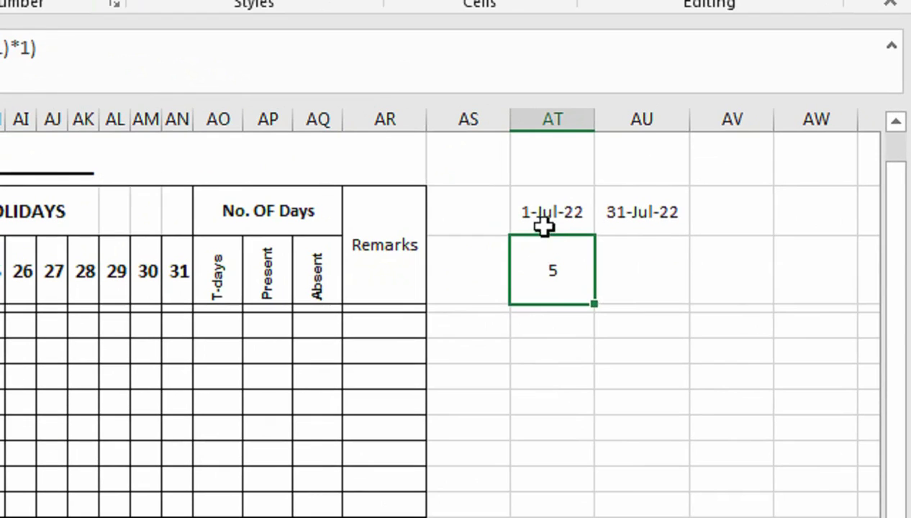
{"action": "double_click", "coordinate": [559, 217]}
{"action": "double_click", "coordinate": [523, 211]}
{"action": "type", "text": "6"}
{"action": "key", "text": "Return"}
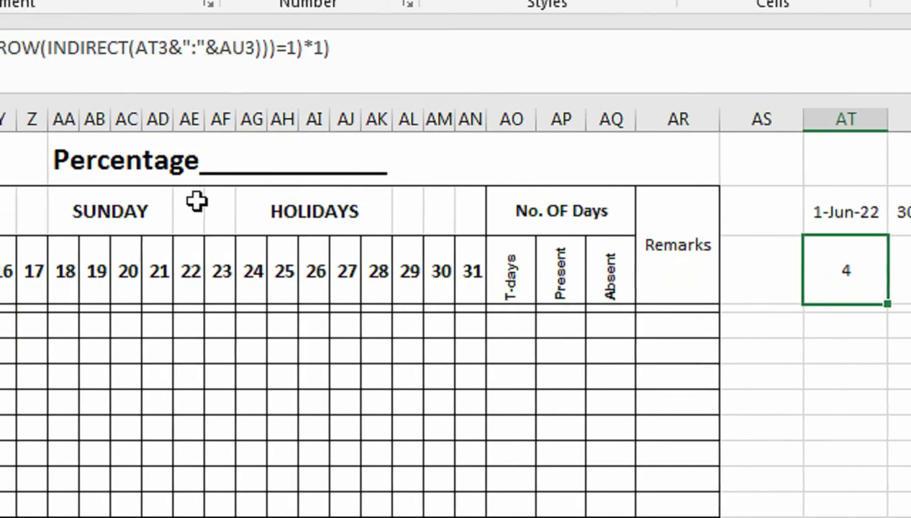
Merge the cells beside SUNDAY, link them to =AT4, and enlarge the 4 to size 18
{"action": "left_click_drag", "start_coordinate": [197, 202], "coordinate": [220, 205]}
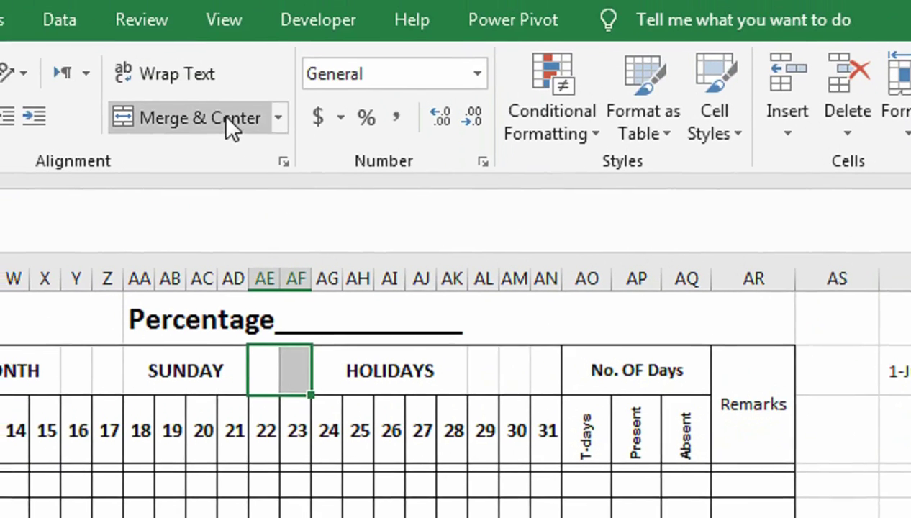
{"action": "left_click", "coordinate": [226, 119]}
{"action": "type", "text": "="}
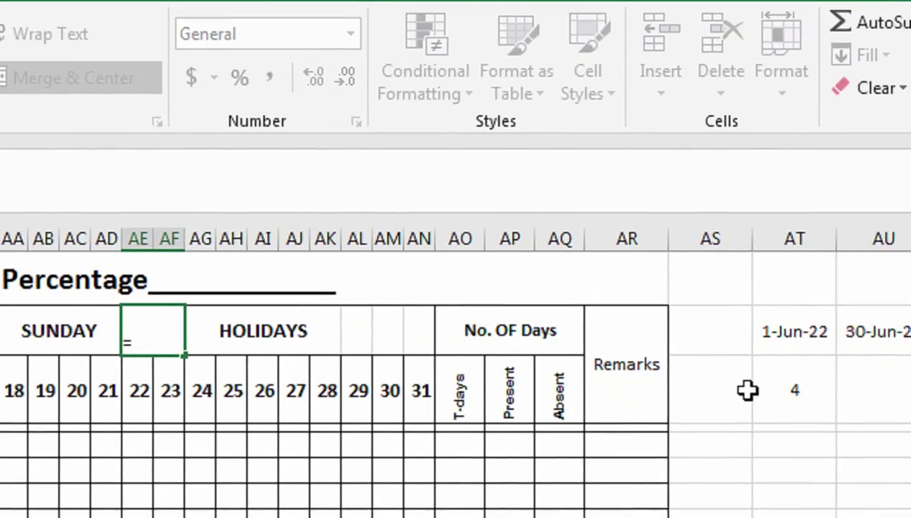
{"action": "left_click", "coordinate": [748, 390]}
{"action": "key", "text": "Return"}
{"action": "left_click", "coordinate": [215, 328]}
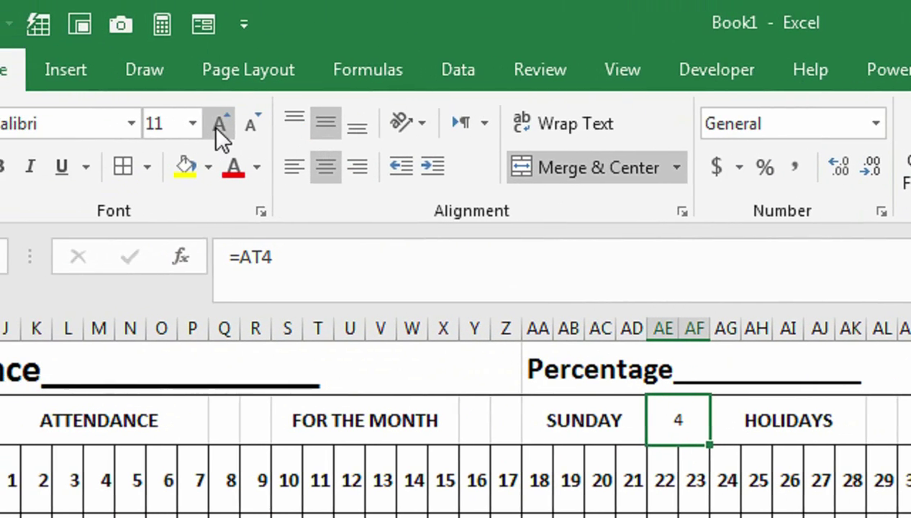
{"action": "left_click", "coordinate": [220, 123]}
{"action": "left_click", "coordinate": [219, 124]}
{"action": "left_click", "coordinate": [220, 123]}
{"action": "left_click", "coordinate": [220, 124]}
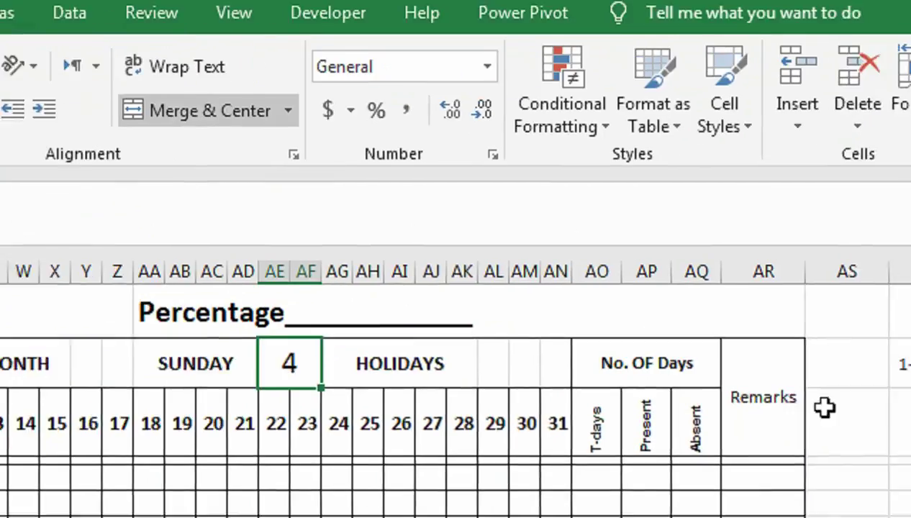
Turn the helper dates and Sunday count white to hide them
{"action": "left_click_drag", "start_coordinate": [680, 347], "coordinate": [707, 393]}
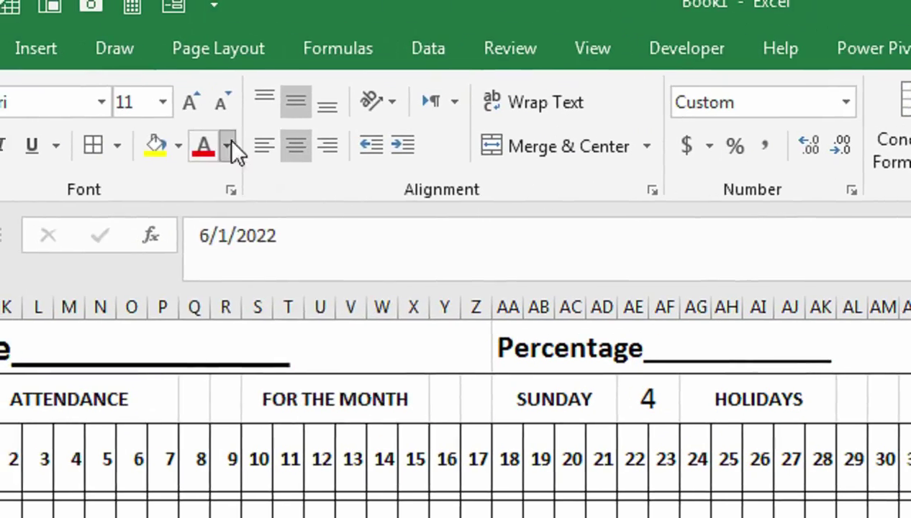
{"action": "left_click", "coordinate": [242, 145]}
{"action": "left_click", "coordinate": [217, 245]}
{"action": "left_click", "coordinate": [763, 392]}
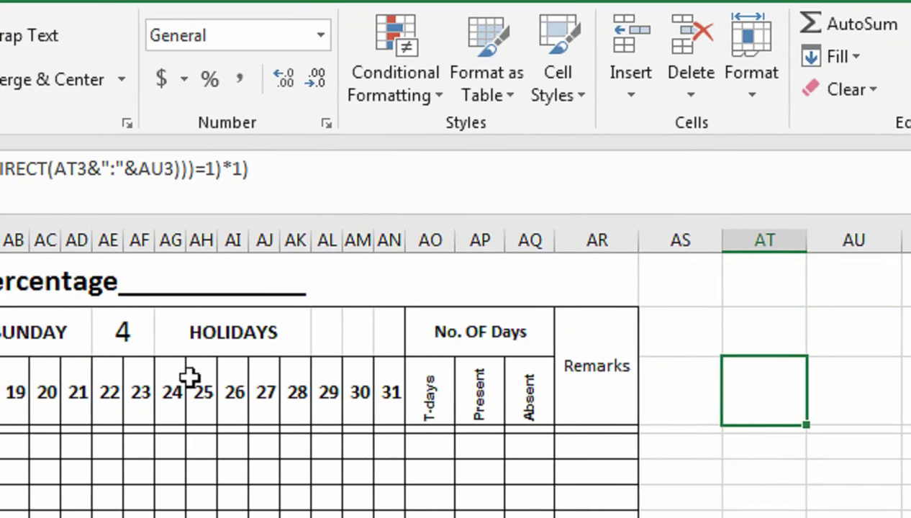
Start a COUNT formula in the first student row's T-days cell
{"action": "left_click", "coordinate": [148, 332]}
{"action": "left_click", "coordinate": [450, 396]}
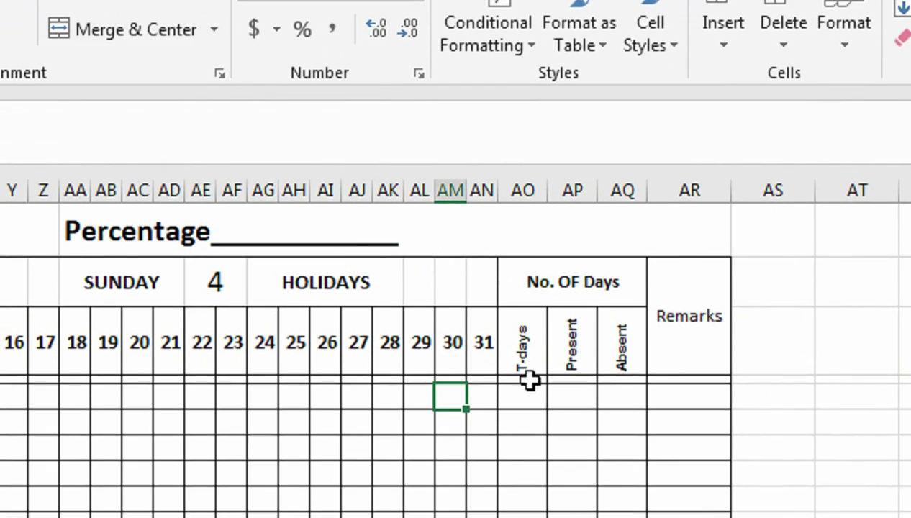
{"action": "left_click", "coordinate": [519, 372]}
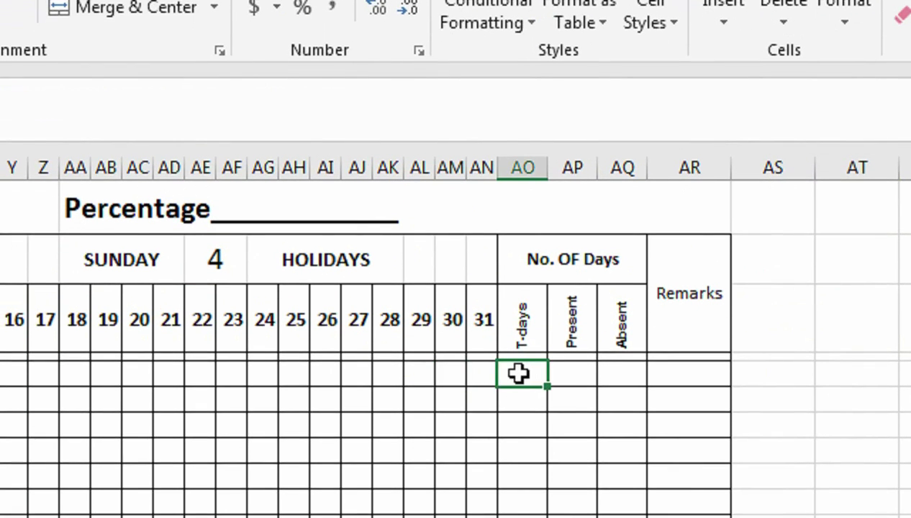
{"action": "type", "text": "=c"}
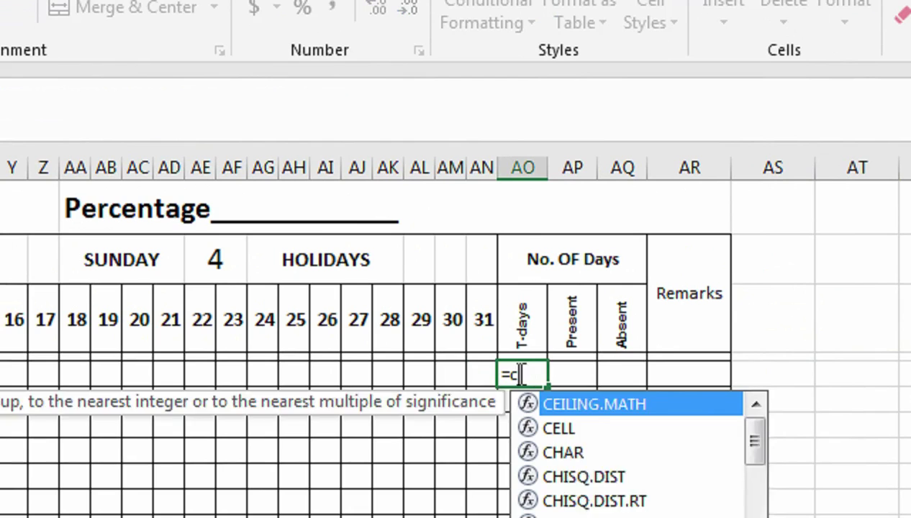
{"action": "type", "text": "oun"}
{"action": "key", "text": "Down"}
{"action": "key", "text": "Up"}
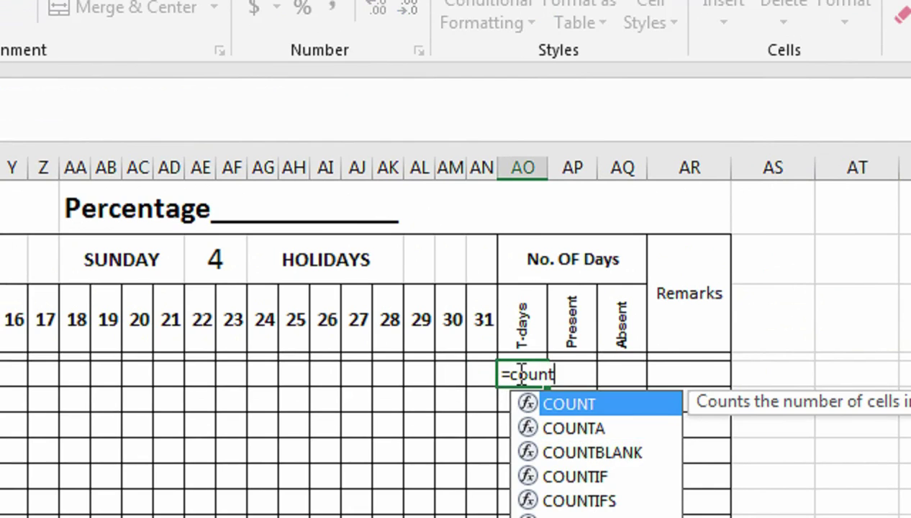
{"action": "key", "text": "Tab"}
Complete it as COUNT of the day numbers J4:AN4 minus the Sunday count AE3, giving 27
{"action": "key", "text": "Left"}
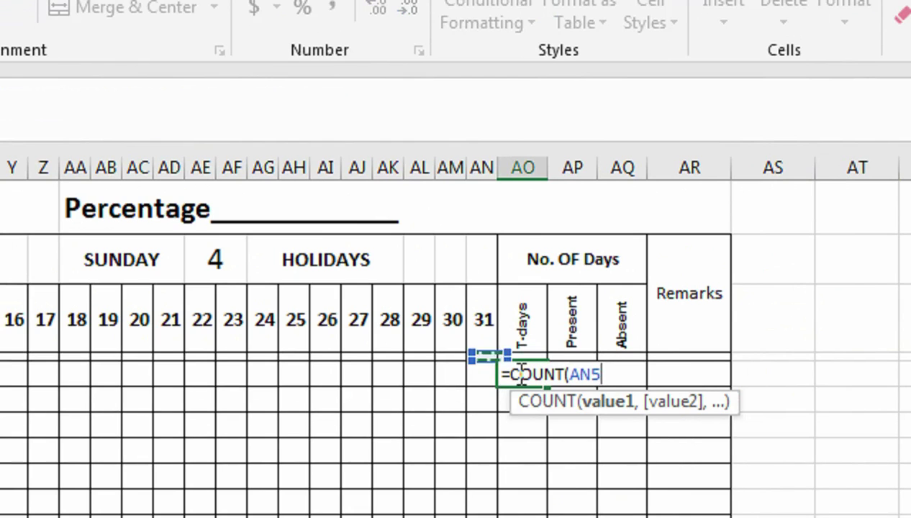
{"action": "key", "text": "Up"}
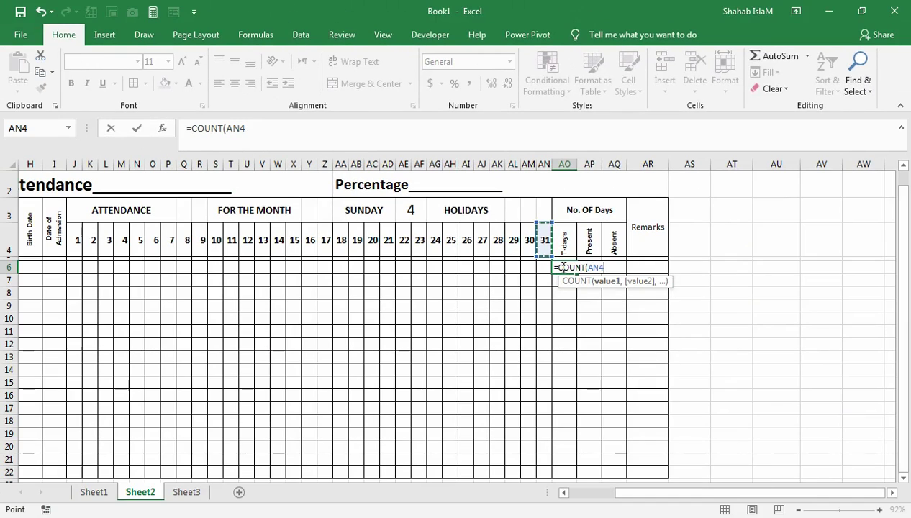
{"action": "key", "text": "shift+Left"}
{"action": "key", "text": "shift+Left"}
{"action": "key", "text": "shift+Left"}
{"action": "key", "text": "shift+Left"}
{"action": "key", "text": "shift+Left"}
{"action": "key", "text": "shift+Left"}
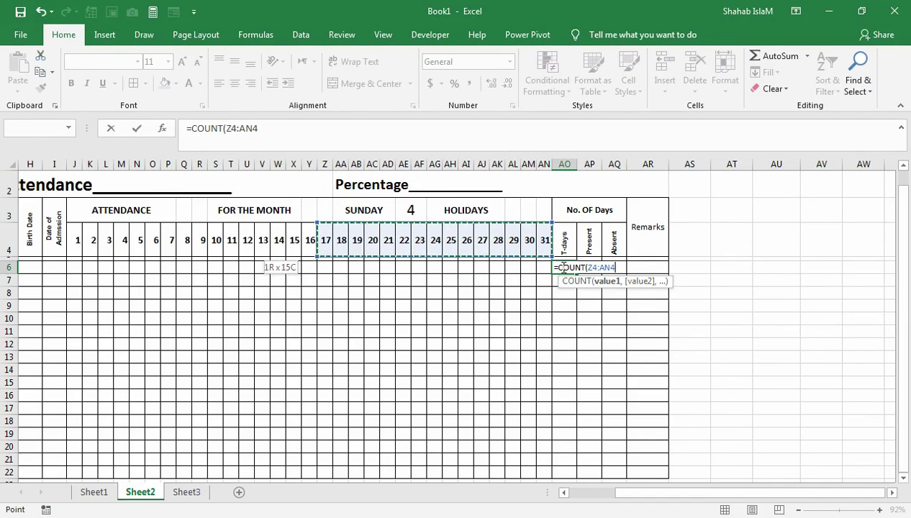
{"action": "key", "text": "shift+Left"}
{"action": "key", "text": "shift+Left"}
{"action": "key", "text": "shift+Left"}
{"action": "key", "text": "shift+Left"}
{"action": "key", "text": "shift+Left"}
{"action": "key", "text": "shift+Left"}
{"action": "key", "text": "shift+Left"}
{"action": "key", "text": "shift+Left"}
{"action": "key", "text": "shift+Left"}
{"action": "key", "text": "shift+Left"}
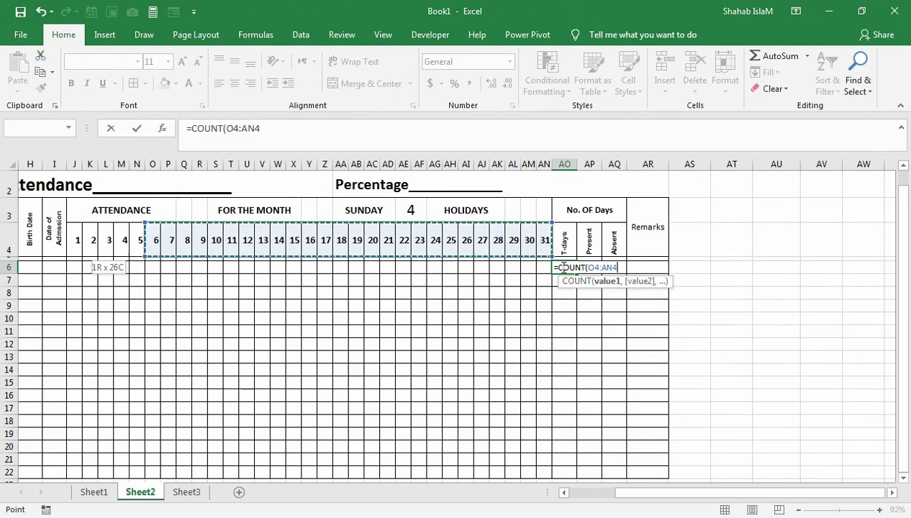
{"action": "key", "text": "shift+Left"}
{"action": "key", "text": "shift+Left"}
{"action": "key", "text": "shift+Left"}
{"action": "key", "text": "shift+Left"}
{"action": "type", "text": ")"}
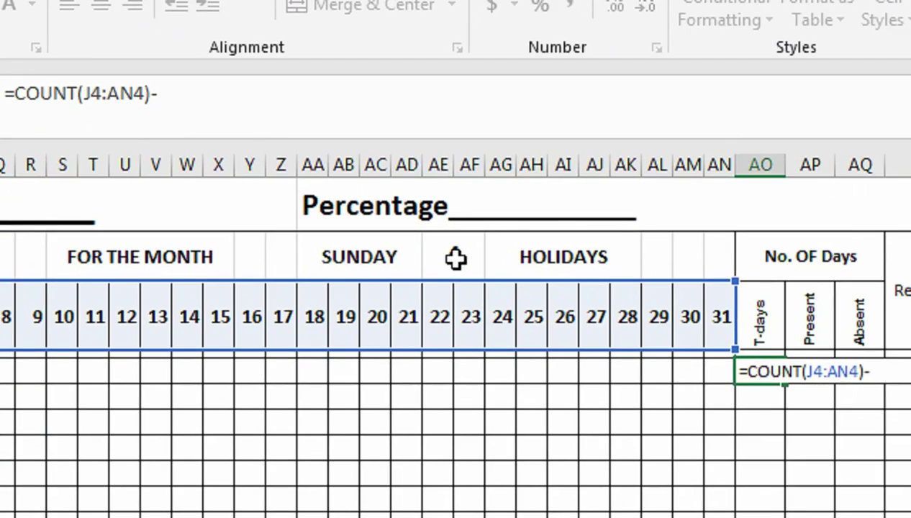
{"action": "left_click", "coordinate": [406, 210]}
{"action": "key", "text": "Return"}
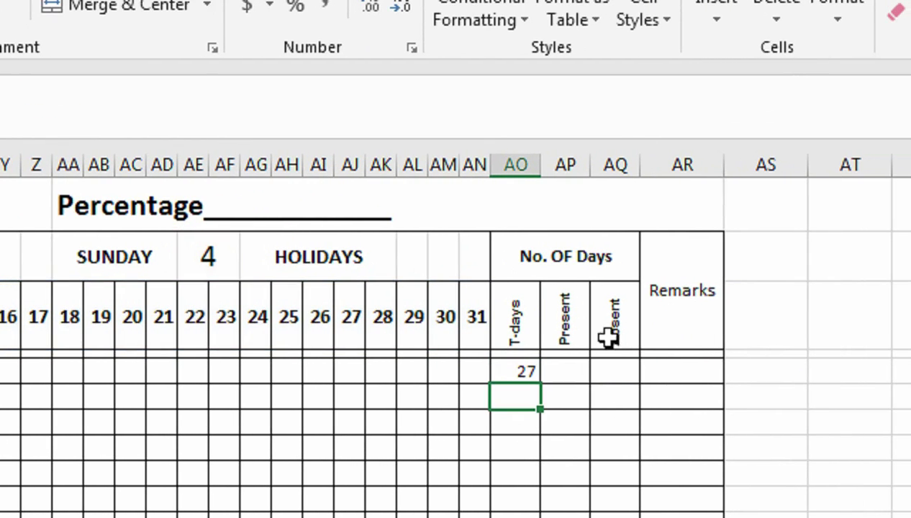
Centre the 27 and make the formula absolute: =COUNT($J$4:$AN$4)-$AE$3
{"action": "left_click", "coordinate": [520, 373]}
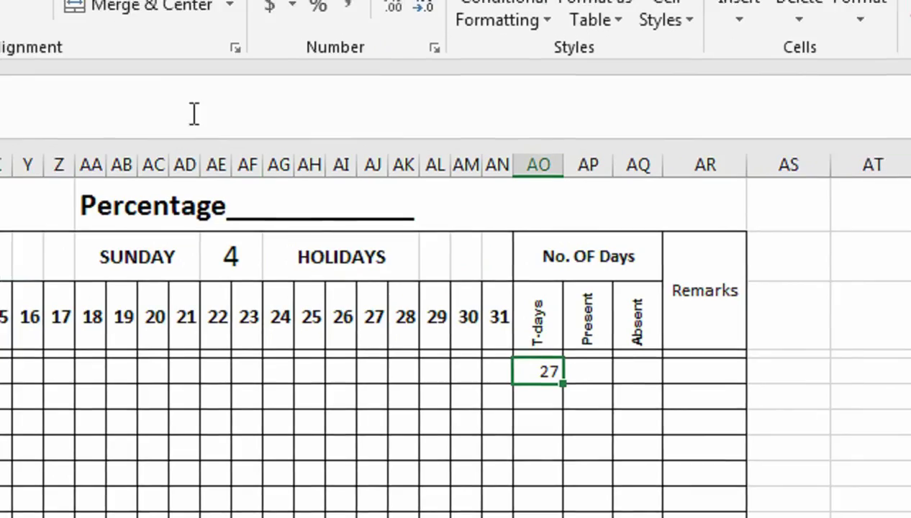
{"action": "left_click", "coordinate": [74, 76]}
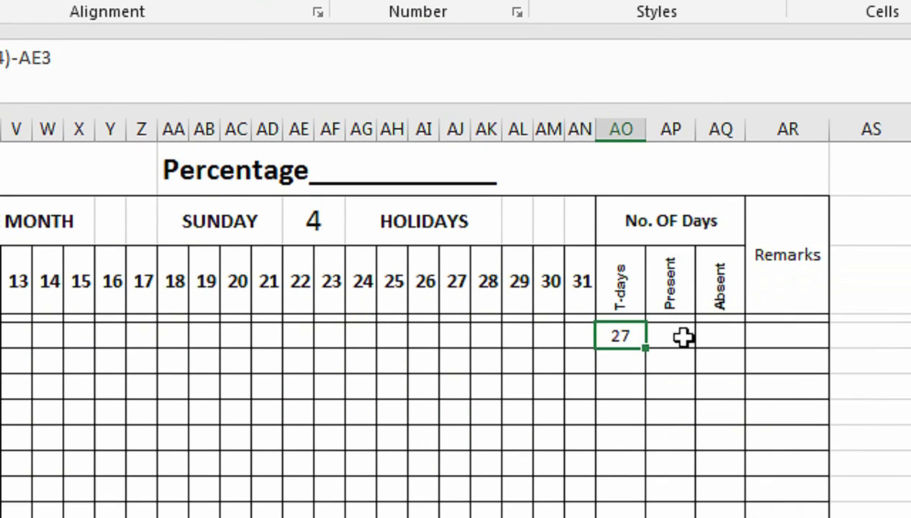
{"action": "left_click", "coordinate": [682, 337]}
{"action": "left_click", "coordinate": [619, 337]}
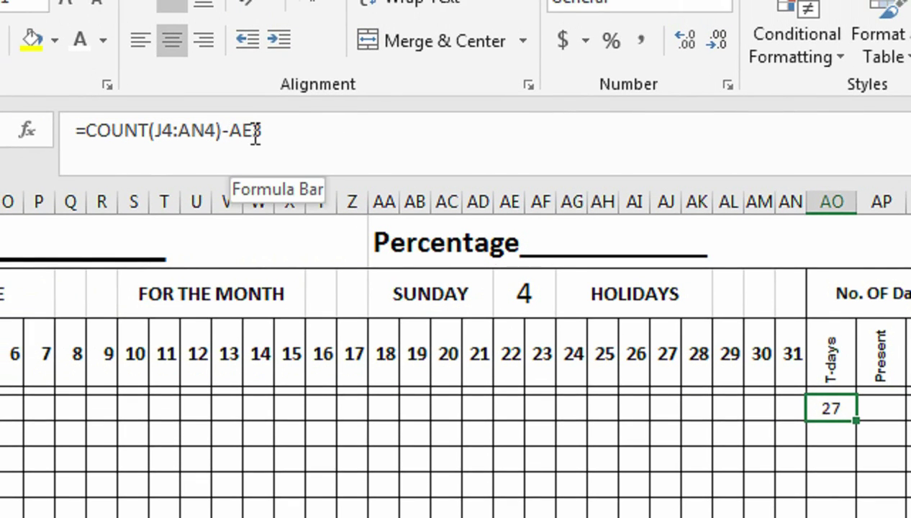
{"action": "left_click", "coordinate": [255, 133]}
{"action": "left_click_drag", "start_coordinate": [278, 133], "coordinate": [228, 136]}
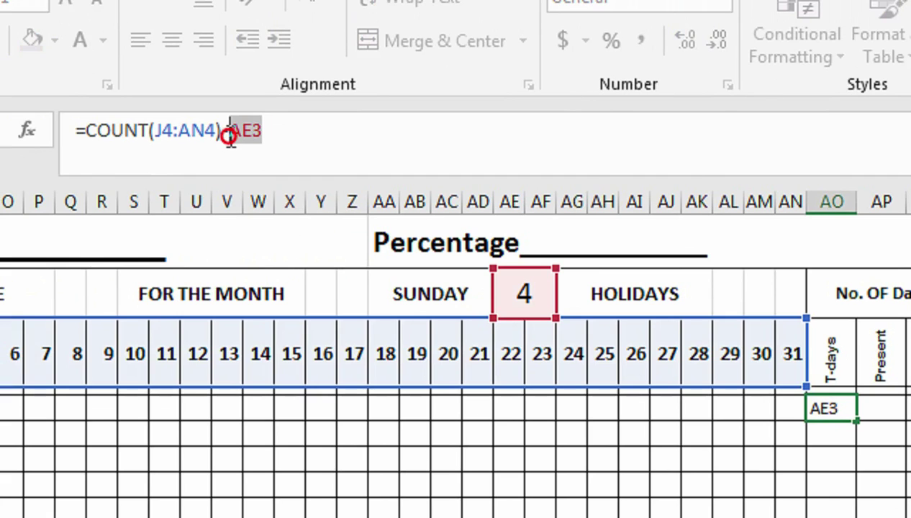
{"action": "key", "text": "F4"}
{"action": "left_click_drag", "start_coordinate": [285, 132], "coordinate": [229, 133]}
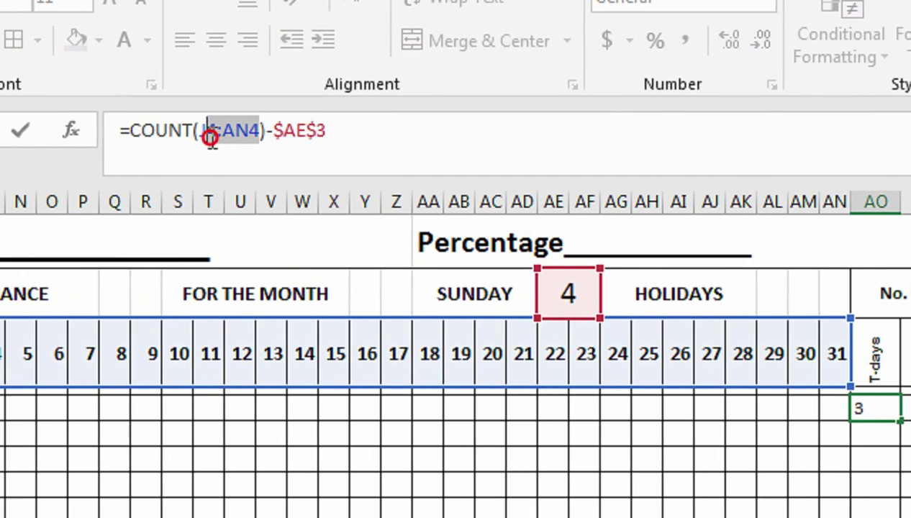
{"action": "key", "text": "F4"}
{"action": "key", "text": "Return"}
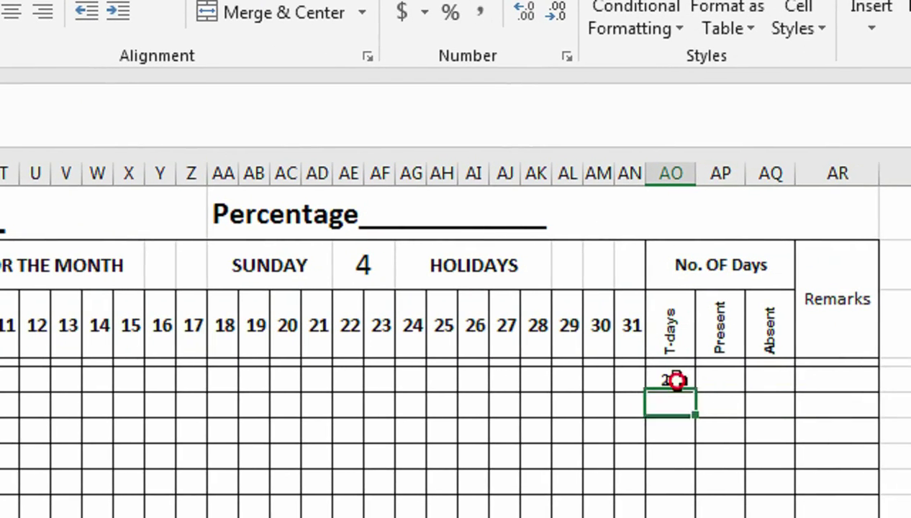
Fill the T-days formula down the column so every row shows 27
{"action": "left_click", "coordinate": [683, 384]}
{"action": "mouse_move", "coordinate": [689, 391]}
{"action": "left_mouse_down"}
{"action": "mouse_move", "coordinate": [684, 445]}
{"action": "mouse_move", "coordinate": [677, 432]}
{"action": "left_mouse_up"}
{"action": "scroll", "coordinate": [665, 122], "scroll_direction": "up", "scroll_amount": 2}
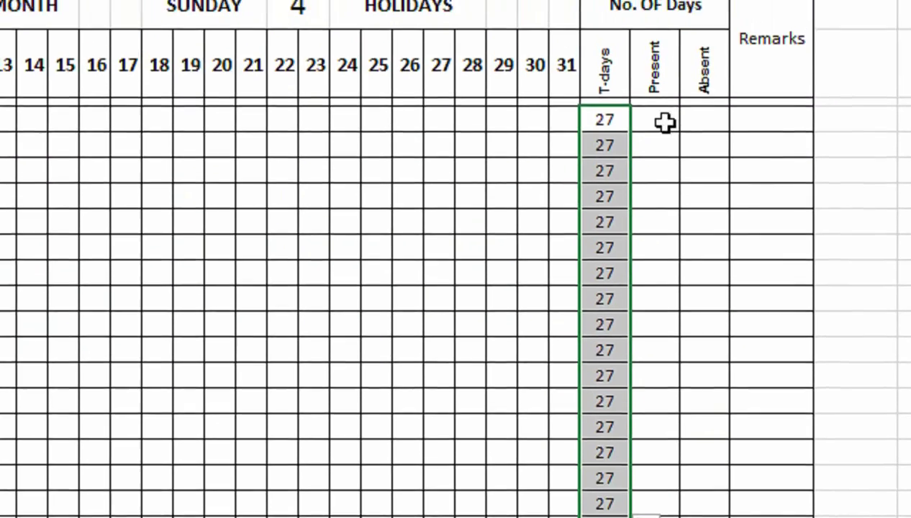
Enter =COUNTIF(J6:AN6,"p") in the first Present cell and fill it down the column
{"action": "left_click", "coordinate": [663, 128]}
{"action": "type", "text": "=countif("}
{"action": "key", "text": "Left"}
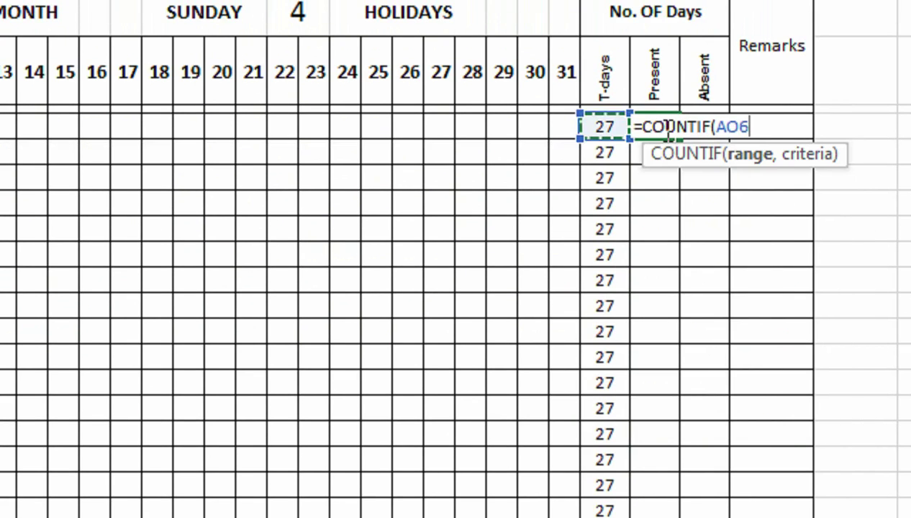
{"action": "key", "text": "Left"}
{"action": "left_click_drag", "start_coordinate": [565, 126], "coordinate": [153, 134]}
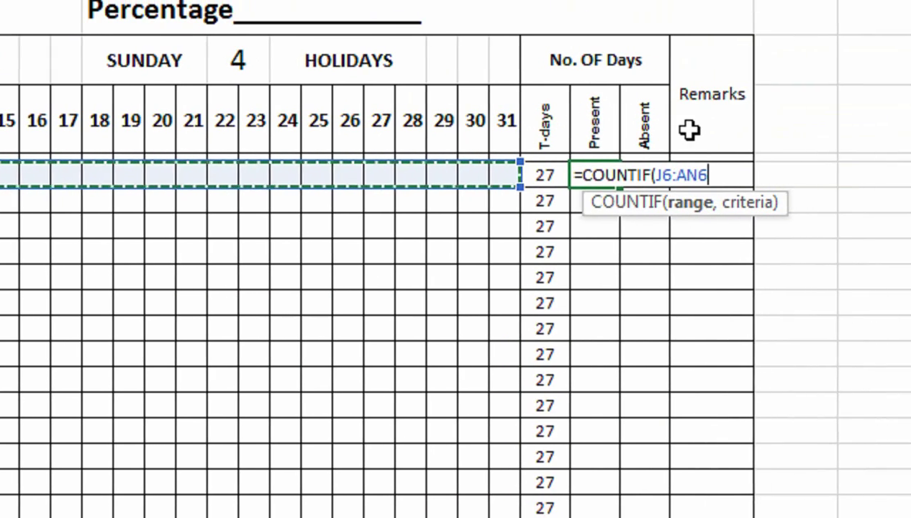
{"action": "type", "text": ",\"p"}
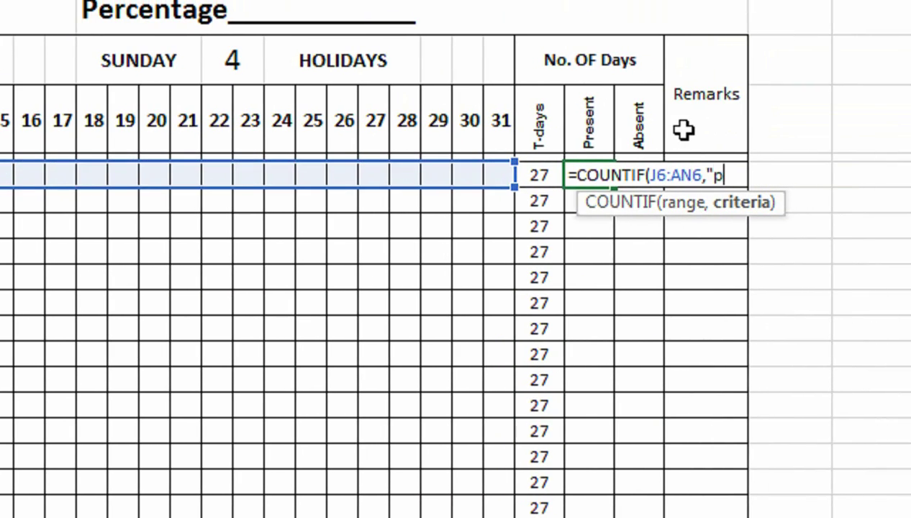
{"action": "key", "text": "Return"}
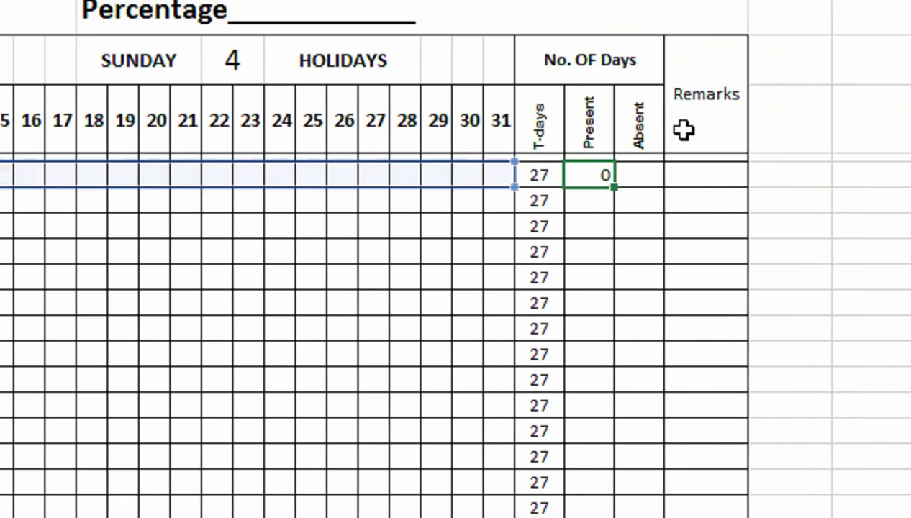
{"action": "left_click", "coordinate": [590, 175]}
{"action": "mouse_move", "coordinate": [612, 186]}
{"action": "left_mouse_down"}
{"action": "mouse_move", "coordinate": [643, 480]}
{"action": "mouse_move", "coordinate": [614, 329]}
{"action": "left_mouse_up"}
{"action": "mouse_move", "coordinate": [671, 99]}
{"action": "left_mouse_down"}
{"action": "mouse_move", "coordinate": [670, 65]}
{"action": "mouse_move", "coordinate": [643, 338]}
{"action": "left_mouse_up"}
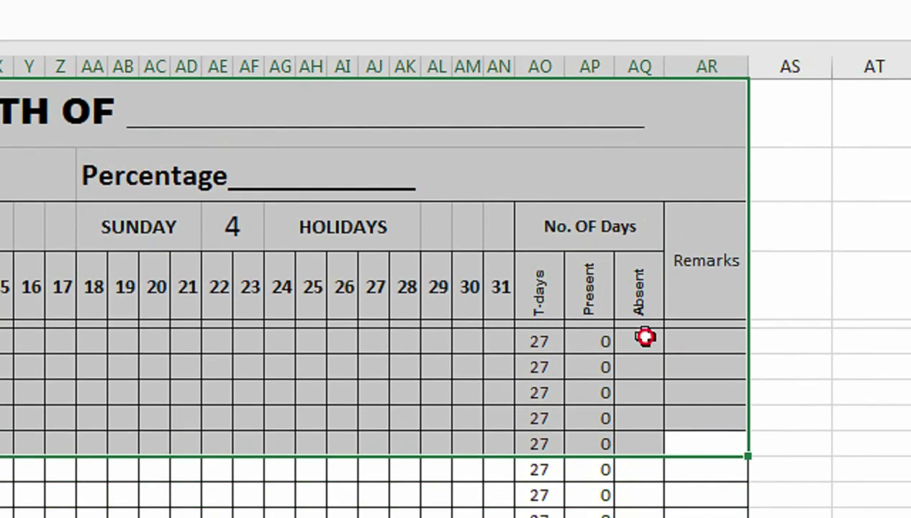
Enter =COUNTIF(J6:AN6,"a") in the first Absent cell and fill it down the column
{"action": "left_click", "coordinate": [645, 337]}
{"action": "type", "text": "coun"}
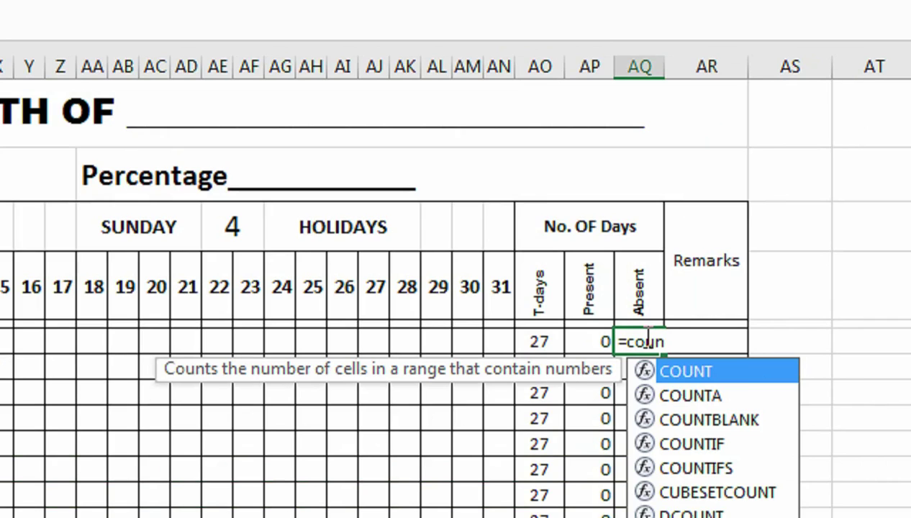
{"action": "type", "text": "ti"}
{"action": "key", "text": "Tab"}
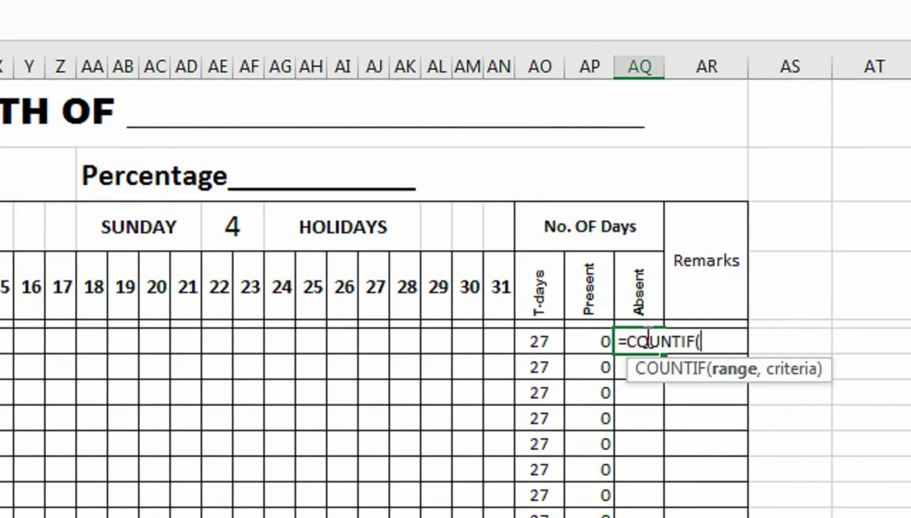
{"action": "left_click_drag", "start_coordinate": [499, 341], "coordinate": [328, 343]}
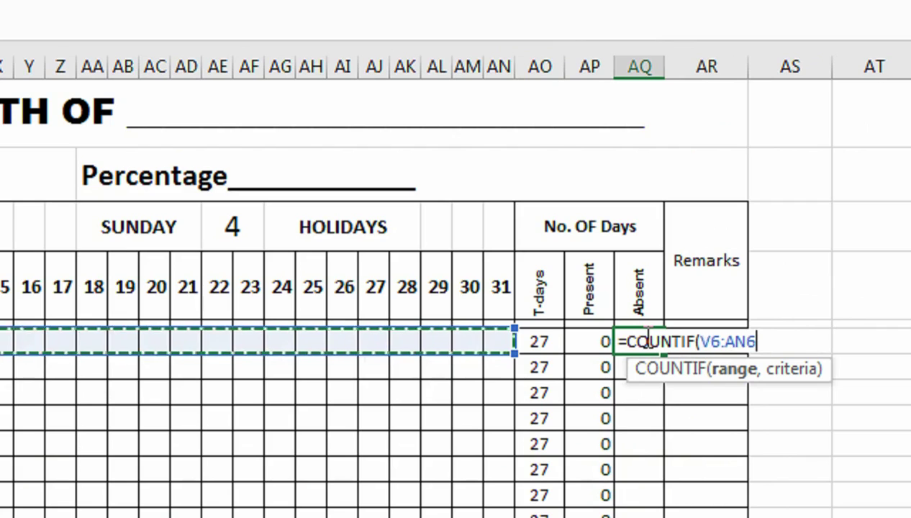
{"action": "left_click_drag", "start_coordinate": [328, 343], "coordinate": [4, 343]}
{"action": "type", "text": ",\"a"}
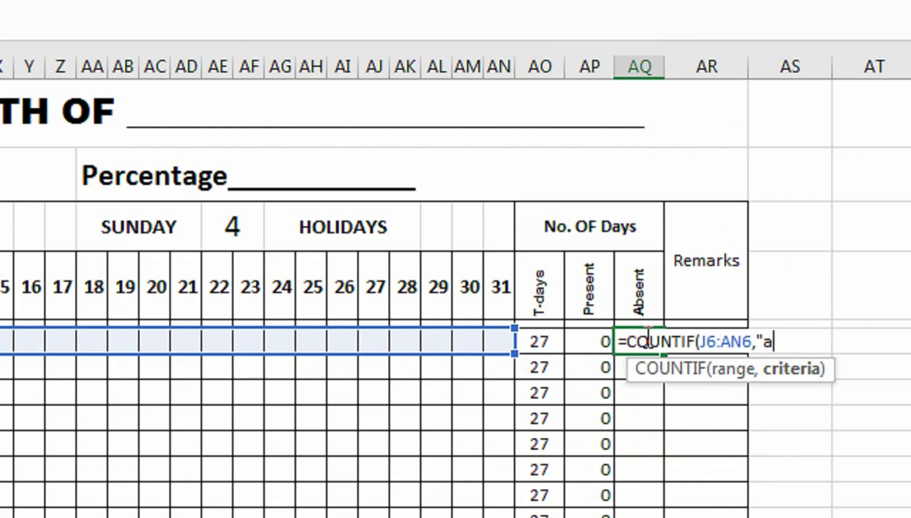
{"action": "type", "text": "\")"}
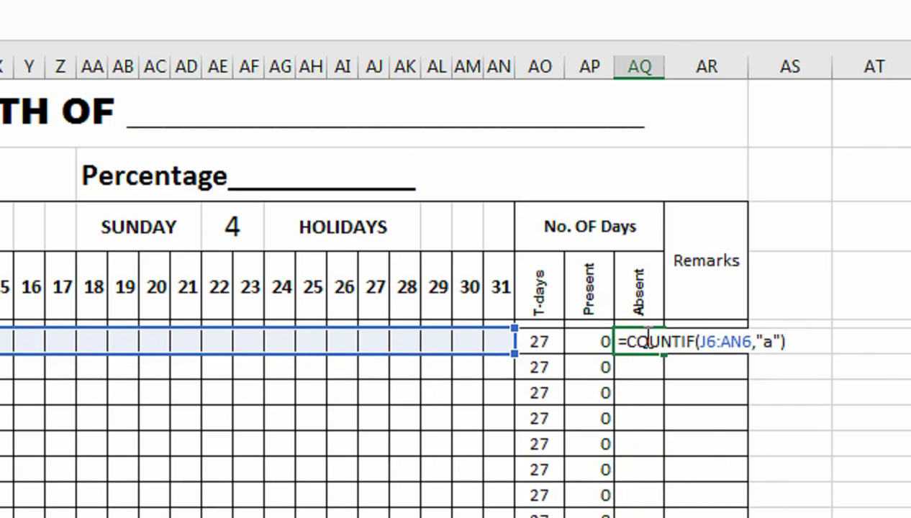
{"action": "left_click", "coordinate": [685, 341]}
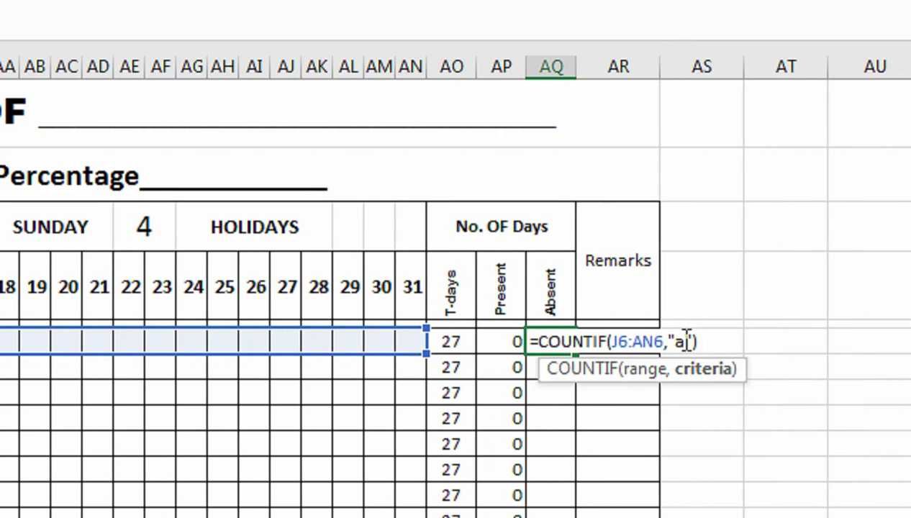
{"action": "key", "text": "Return"}
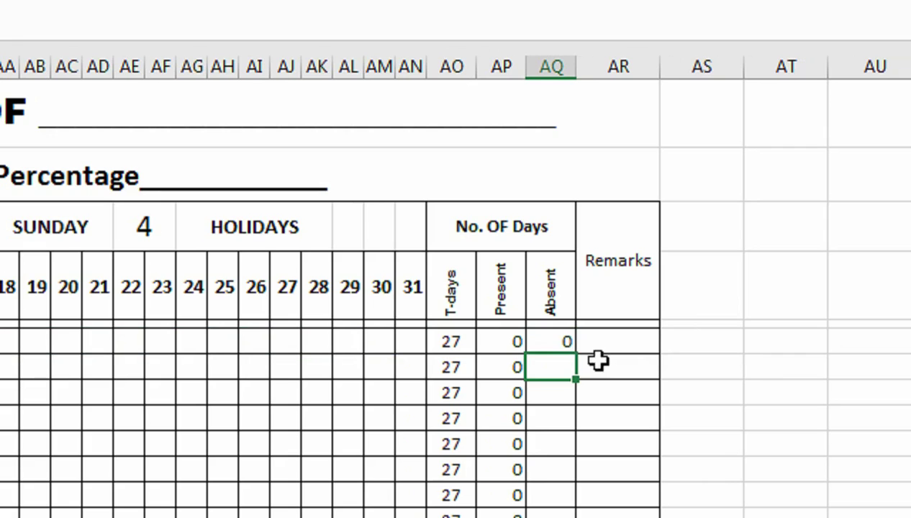
{"action": "left_click", "coordinate": [560, 341]}
{"action": "double_click", "coordinate": [576, 354]}
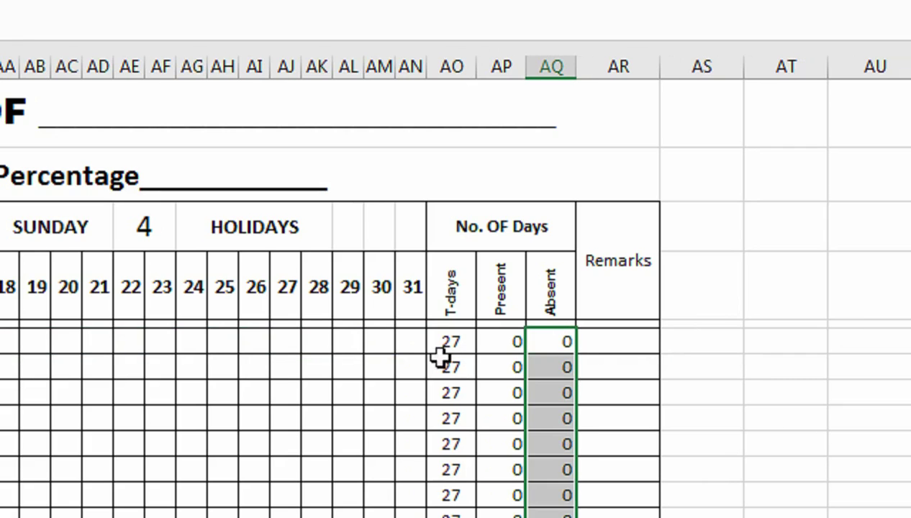
{"action": "left_click", "coordinate": [388, 352]}
Link C6 to Sheet1's fee Total with =Sheet1!L4
{"action": "left_click_drag", "start_coordinate": [437, 309], "coordinate": [22, 314]}
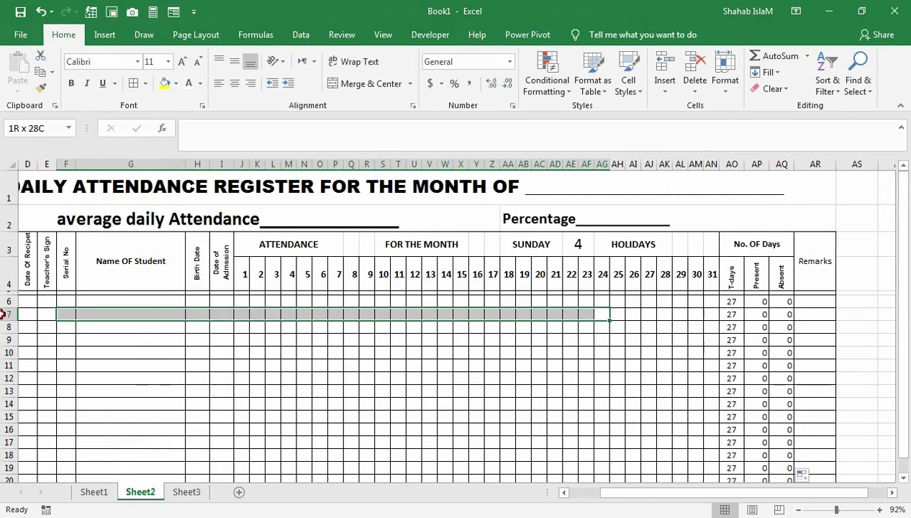
{"action": "left_click", "coordinate": [348, 297]}
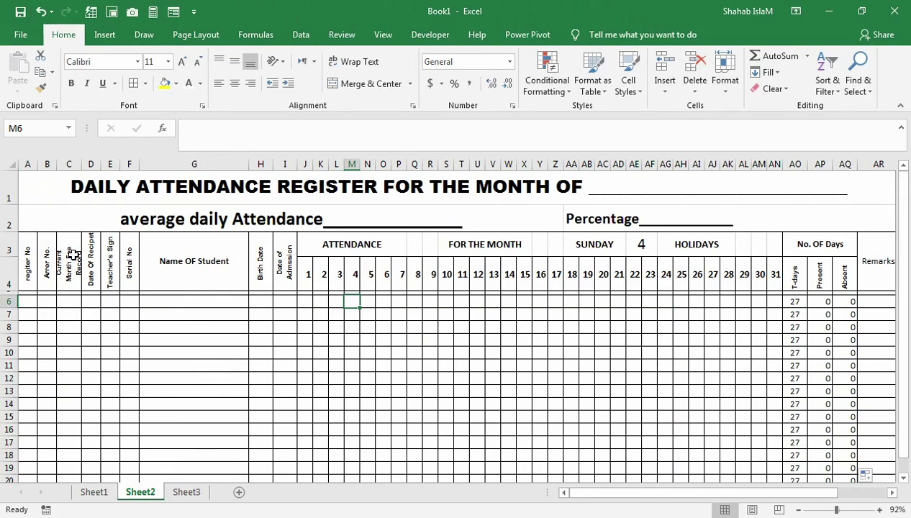
{"action": "left_click", "coordinate": [70, 296]}
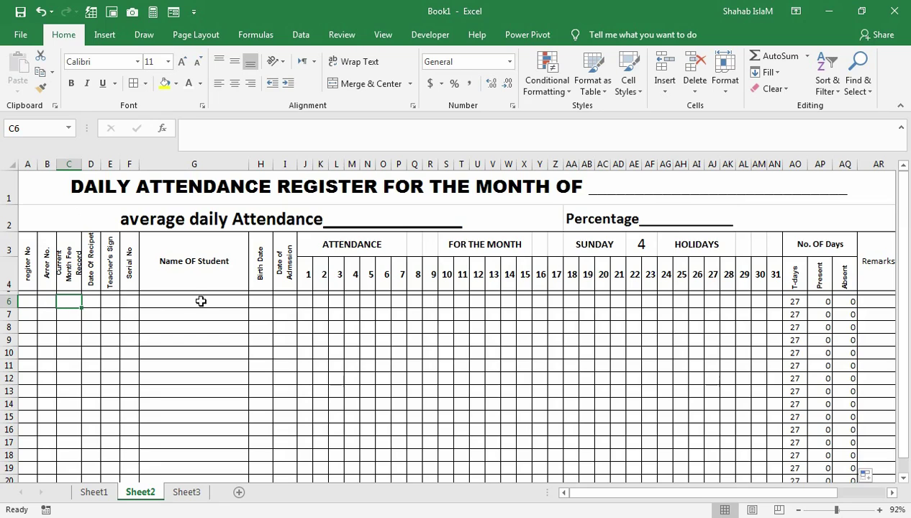
{"action": "left_click_drag", "start_coordinate": [72, 301], "coordinate": [67, 396]}
{"action": "left_click", "coordinate": [73, 300]}
{"action": "type", "text": "="}
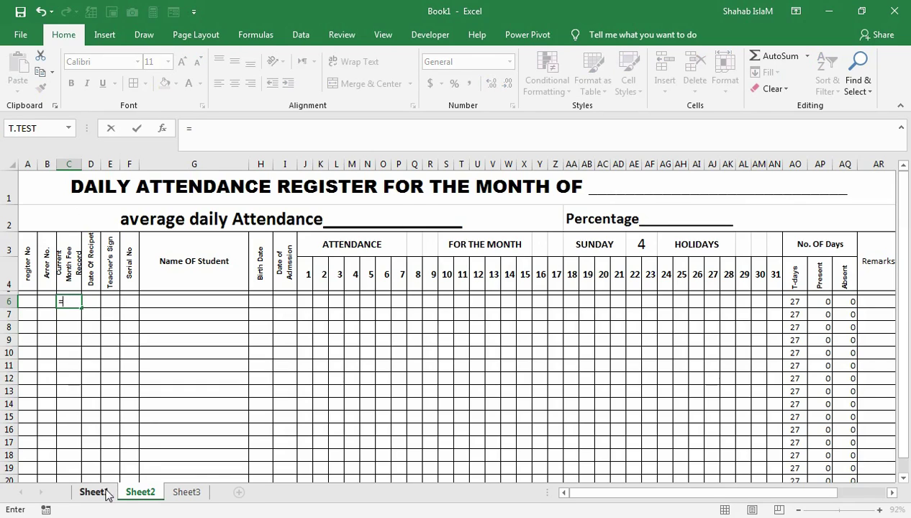
{"action": "left_click", "coordinate": [92, 492]}
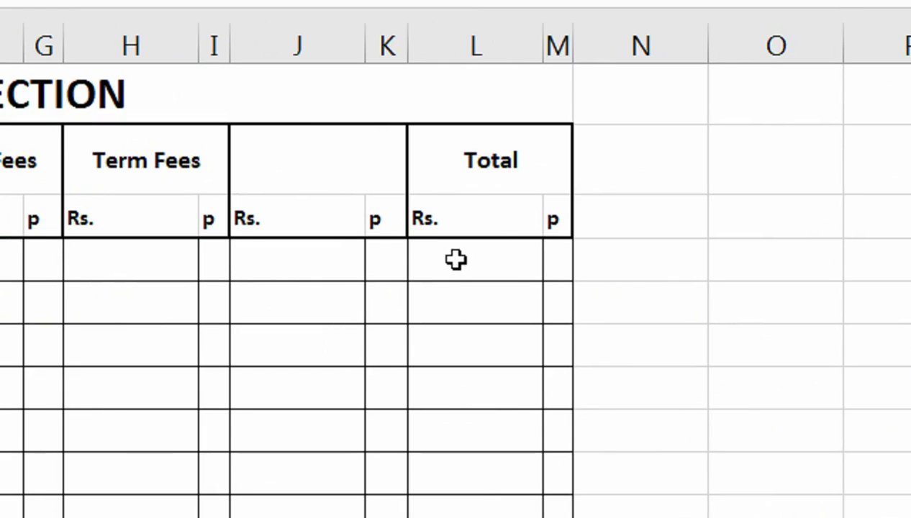
{"action": "left_click", "coordinate": [456, 260]}
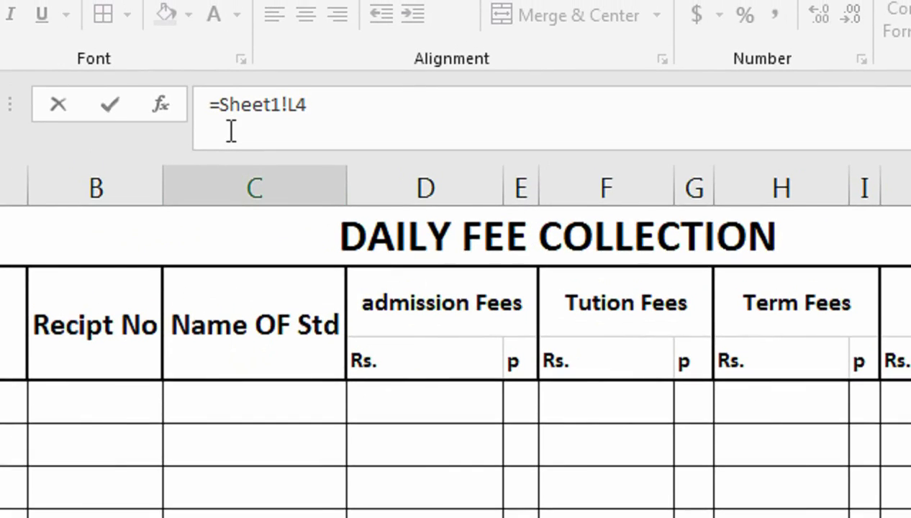
{"action": "key", "text": "Return"}
Fill the =Sheet1!L4 link down column C to row 22, showing 0
{"action": "left_click", "coordinate": [135, 389]}
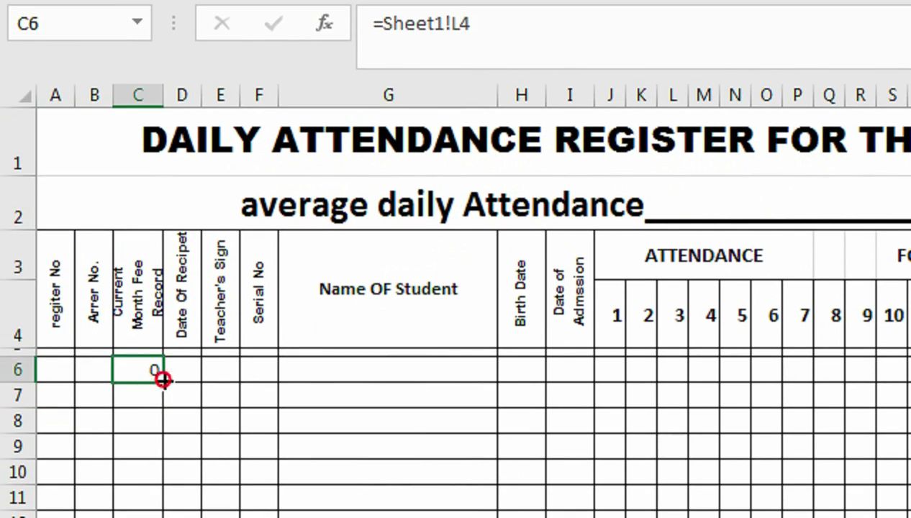
{"action": "left_click_drag", "start_coordinate": [163, 380], "coordinate": [144, 339]}
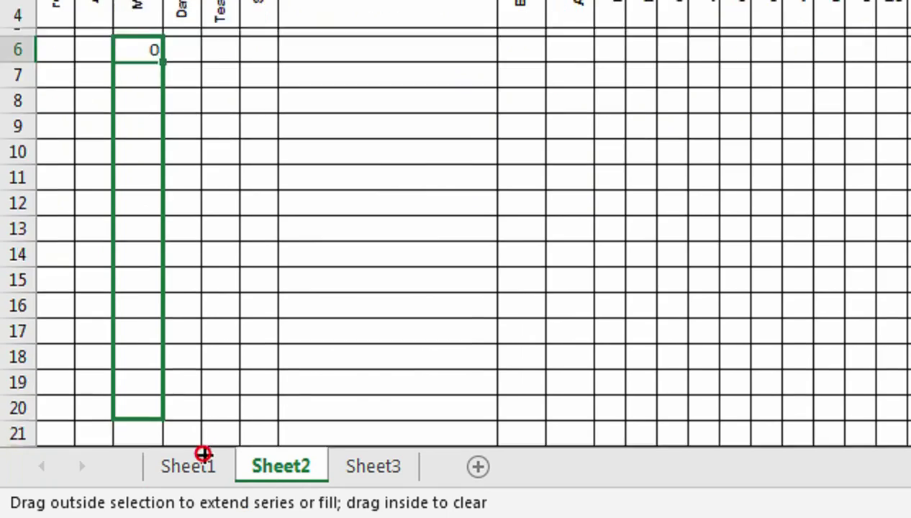
{"action": "scroll", "coordinate": [214, 108], "scroll_direction": "up", "scroll_amount": 1}
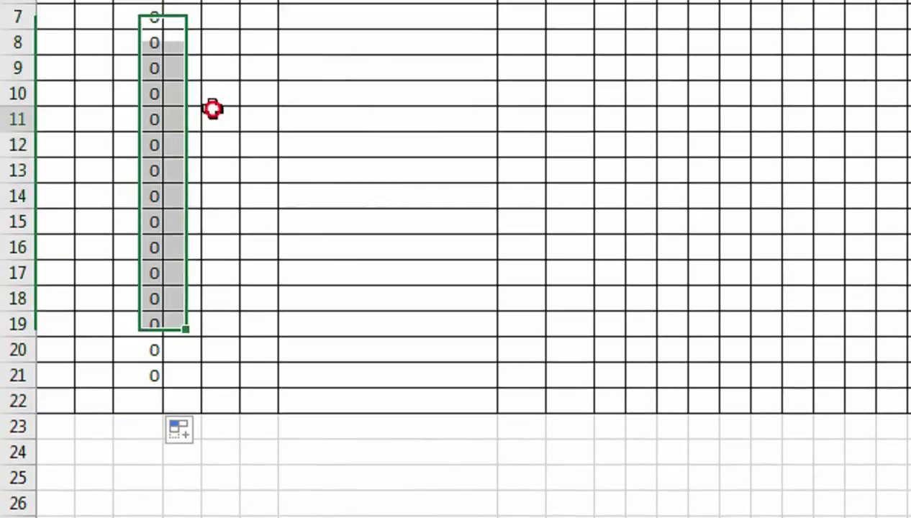
{"action": "scroll", "coordinate": [232, 112], "scroll_direction": "up", "scroll_amount": 2}
{"action": "left_click", "coordinate": [342, 360]}
{"action": "type", "text": "FARHAN"}
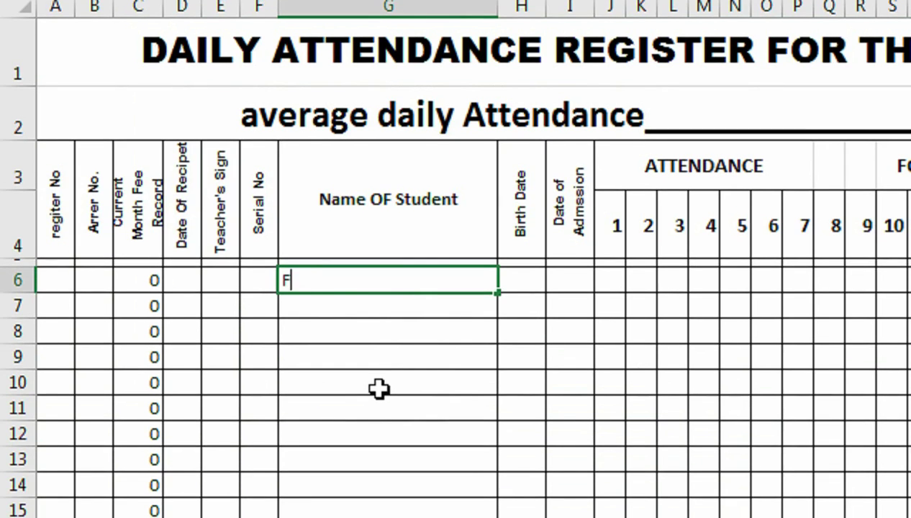
Confirm the first student name and fill names down Sheet2's Name OF Student column
{"action": "key", "text": "Return"}
{"action": "left_click", "coordinate": [407, 273]}
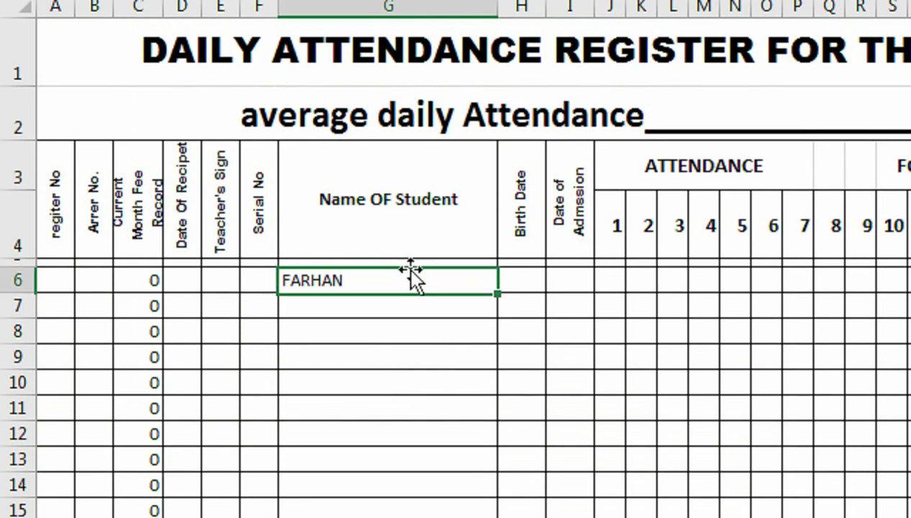
{"action": "left_click_drag", "start_coordinate": [501, 296], "coordinate": [500, 367]}
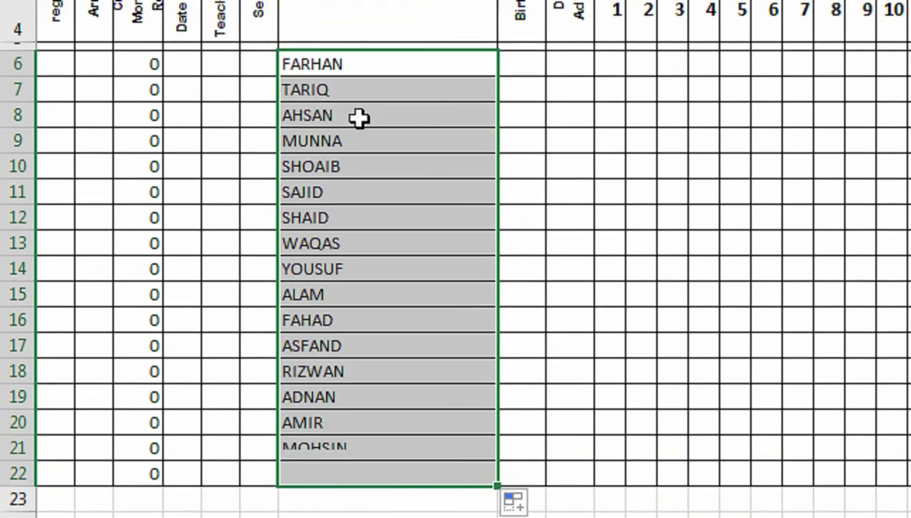
{"action": "left_click", "coordinate": [360, 39]}
On Sheet1, link the first Name OF Std cell to Sheet2's G6 and fill down to row 14
{"action": "left_click", "coordinate": [188, 466]}
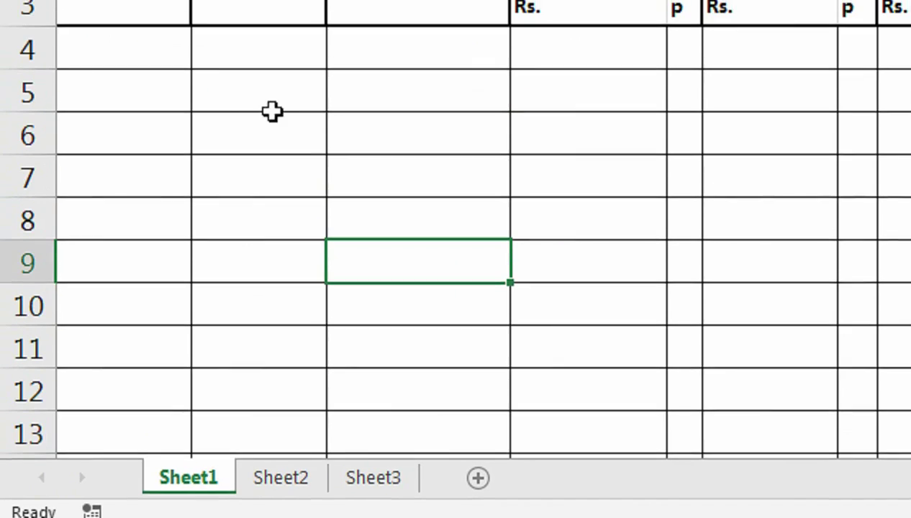
{"action": "left_click", "coordinate": [407, 129]}
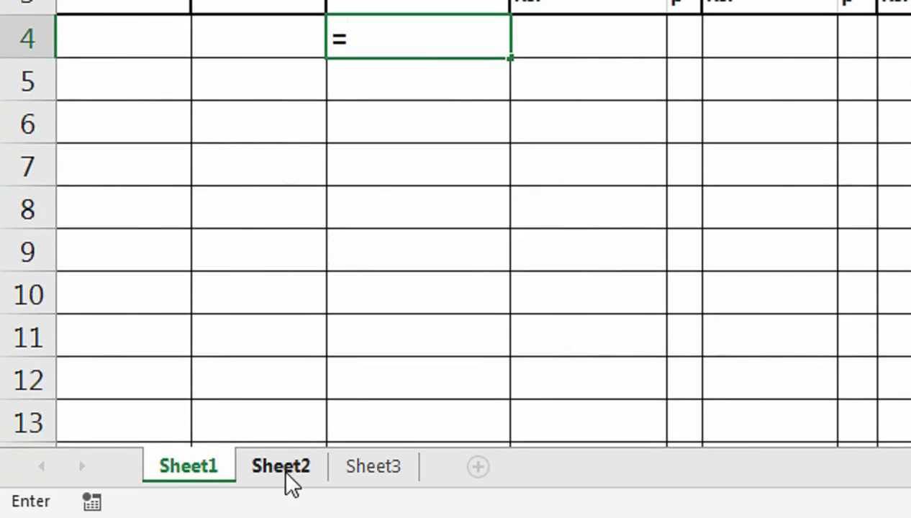
{"action": "left_click", "coordinate": [418, 36]}
{"action": "type", "text": "="}
{"action": "left_click", "coordinate": [291, 484]}
{"action": "left_click", "coordinate": [389, 130]}
{"action": "key", "text": "Return"}
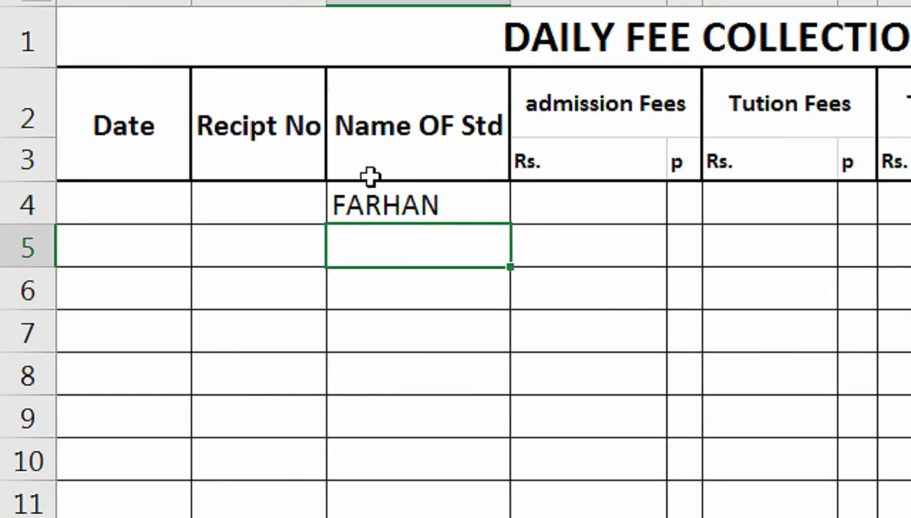
{"action": "left_click", "coordinate": [394, 189]}
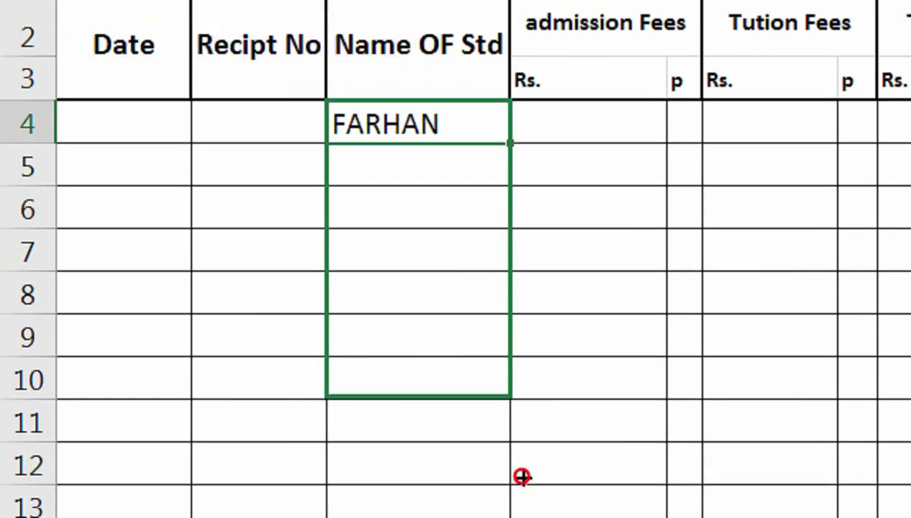
{"action": "left_click_drag", "start_coordinate": [512, 228], "coordinate": [543, 326]}
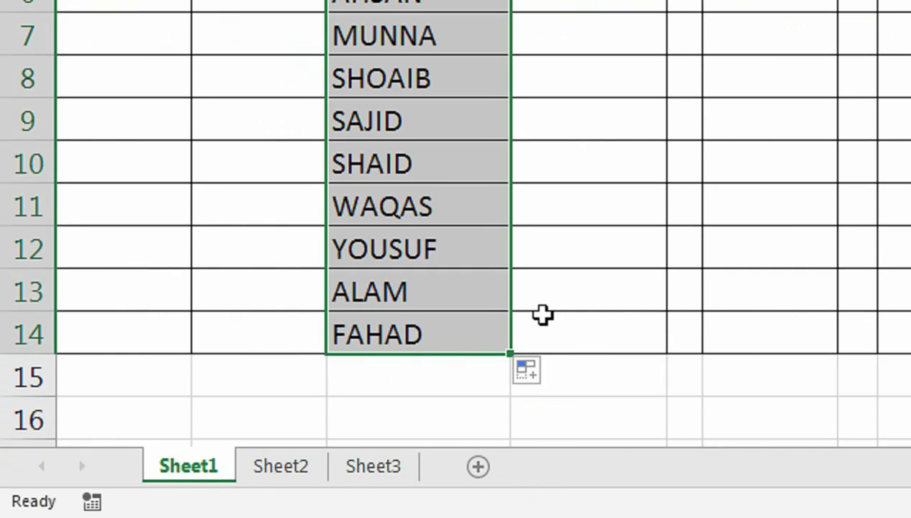
Check FARHAN's name on Sheet2, then return to Sheet1's fee table
{"action": "left_click", "coordinate": [284, 466]}
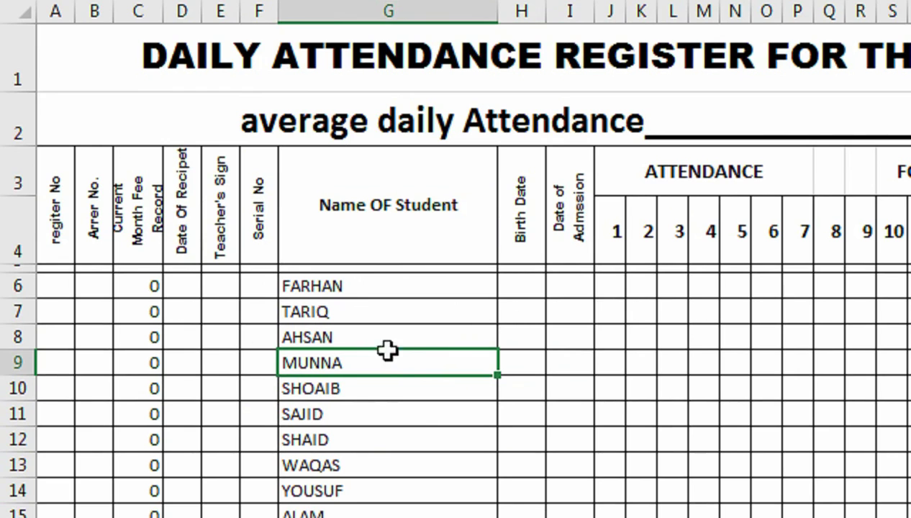
{"action": "left_click", "coordinate": [373, 286]}
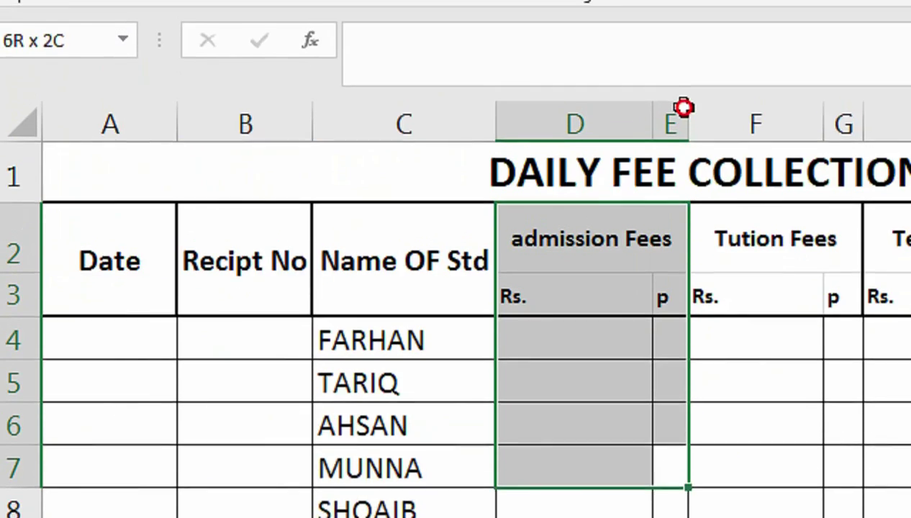
{"action": "left_click", "coordinate": [655, 270]}
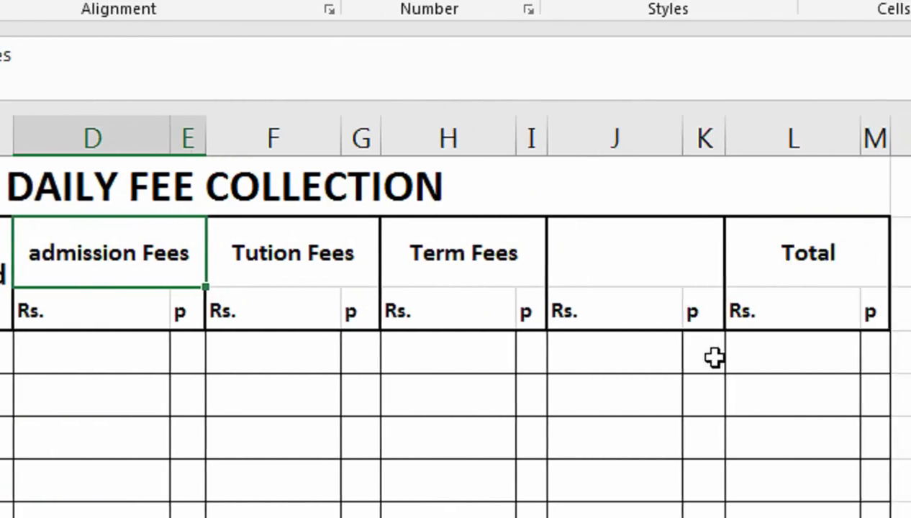
Try a SUM total of the row-4 fee cells in FARHAN's Total cell L4
{"action": "left_click", "coordinate": [684, 341]}
{"action": "type", "text": "=SUM("}
{"action": "mouse_move", "coordinate": [584, 347]}
{"action": "left_mouse_down"}
{"action": "mouse_move", "coordinate": [182, 349]}
{"action": "mouse_move", "coordinate": [199, 352]}
{"action": "left_mouse_up"}
{"action": "left_click", "coordinate": [229, 353]}
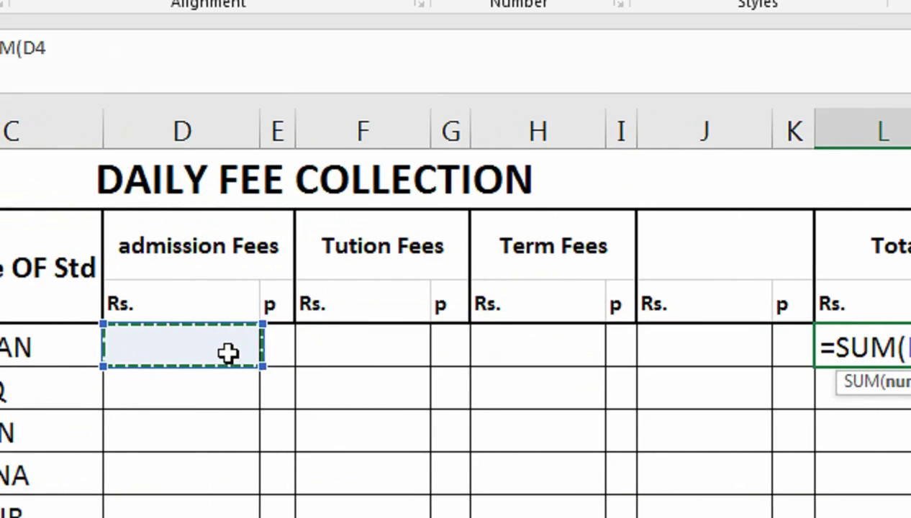
{"action": "key", "text": "Return"}
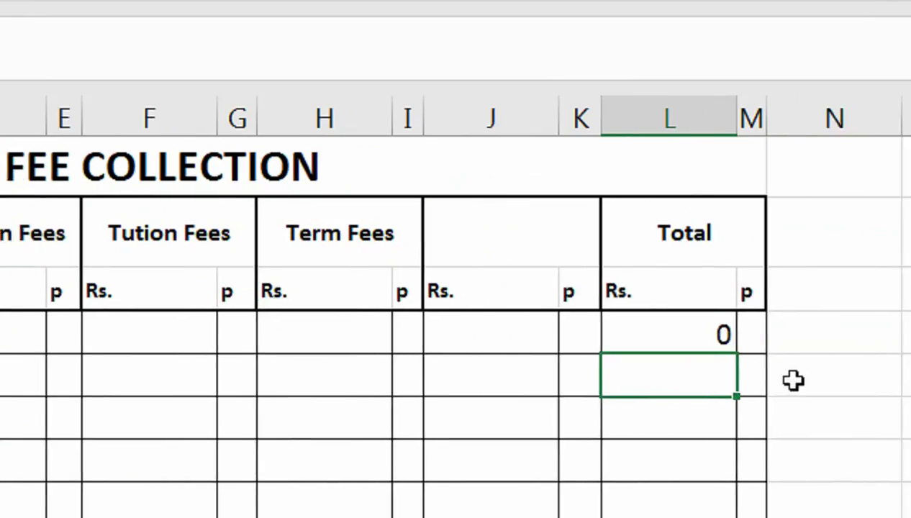
Rewrite L4's total as =D4+F4+H4+J4
{"action": "left_click", "coordinate": [617, 337]}
{"action": "type", "text": "="}
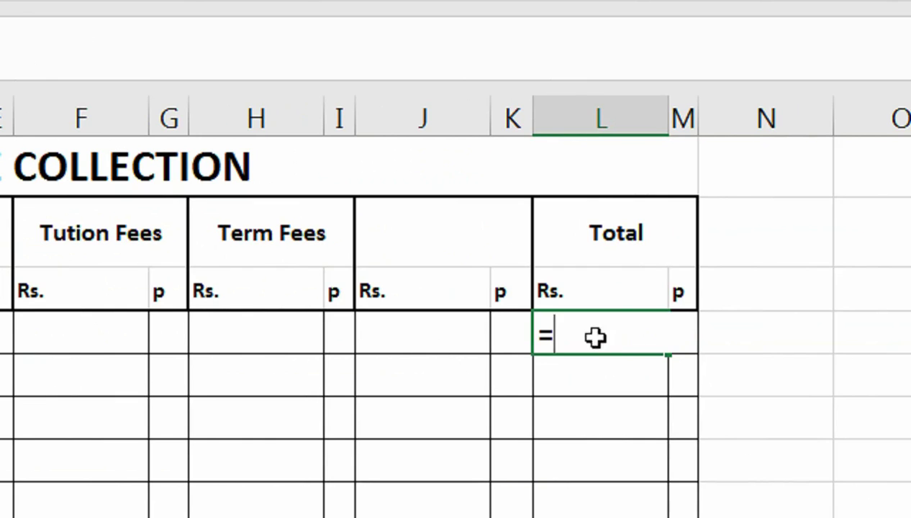
{"action": "left_click", "coordinate": [159, 335]}
{"action": "type", "text": "+"}
{"action": "left_click", "coordinate": [303, 339]}
{"action": "type", "text": "+"}
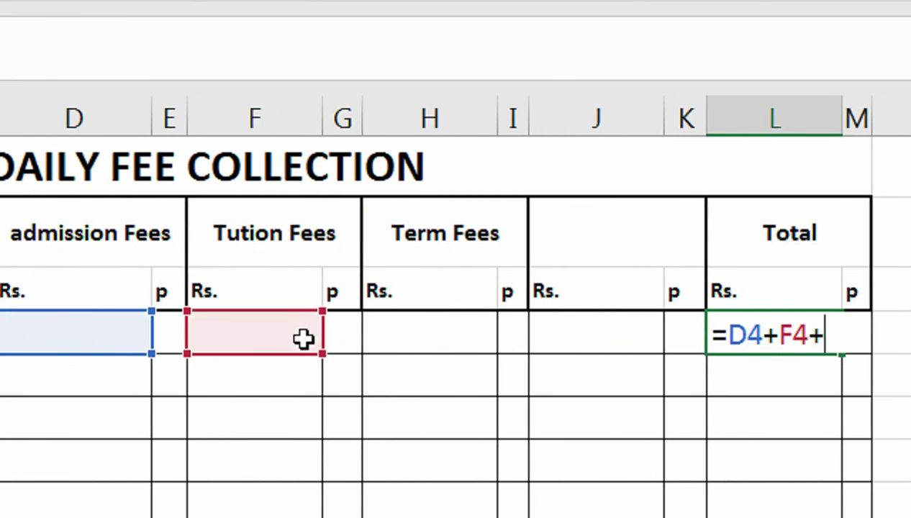
{"action": "left_click", "coordinate": [387, 336]}
{"action": "type", "text": "+"}
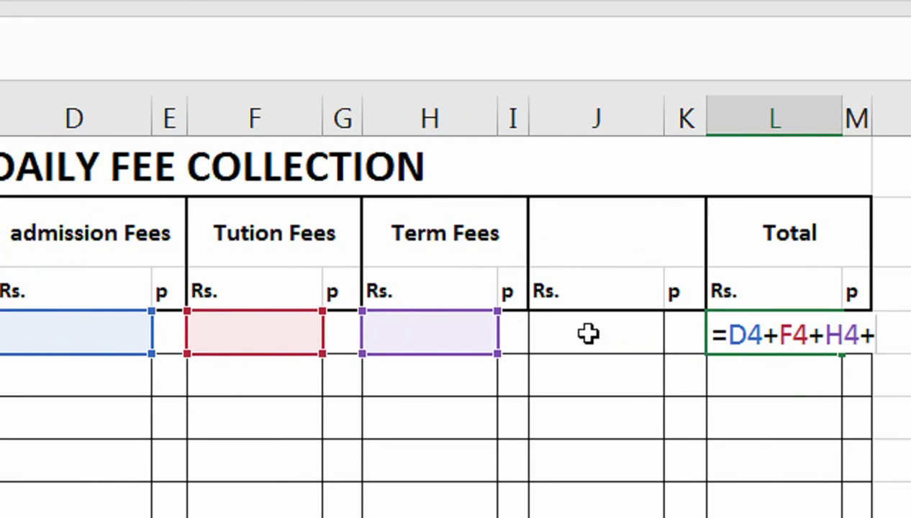
{"action": "left_click", "coordinate": [592, 336]}
{"action": "key", "text": "Return"}
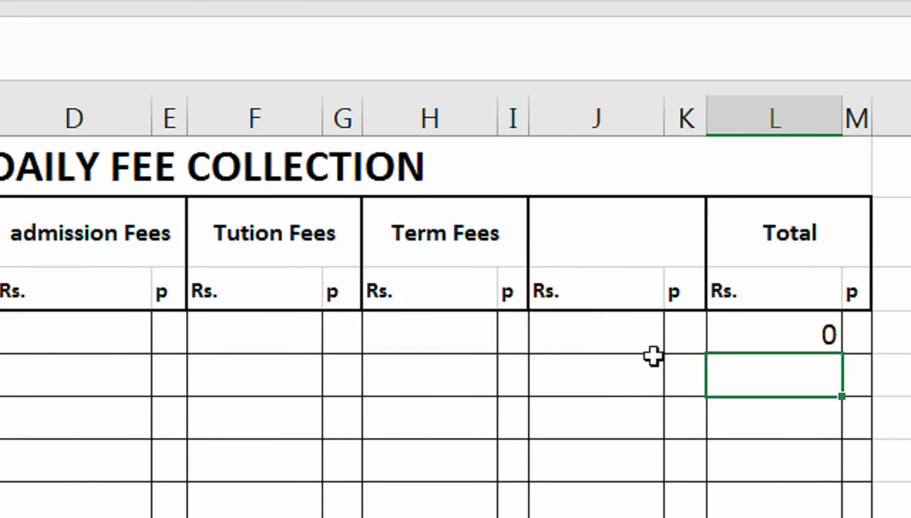
Copy the L4 total formula down every student row of the Total Rs. column
{"action": "left_click", "coordinate": [755, 333]}
{"action": "left_click_drag", "start_coordinate": [842, 353], "coordinate": [847, 367]}
{"action": "left_click_drag", "start_coordinate": [684, 353], "coordinate": [680, 353]}
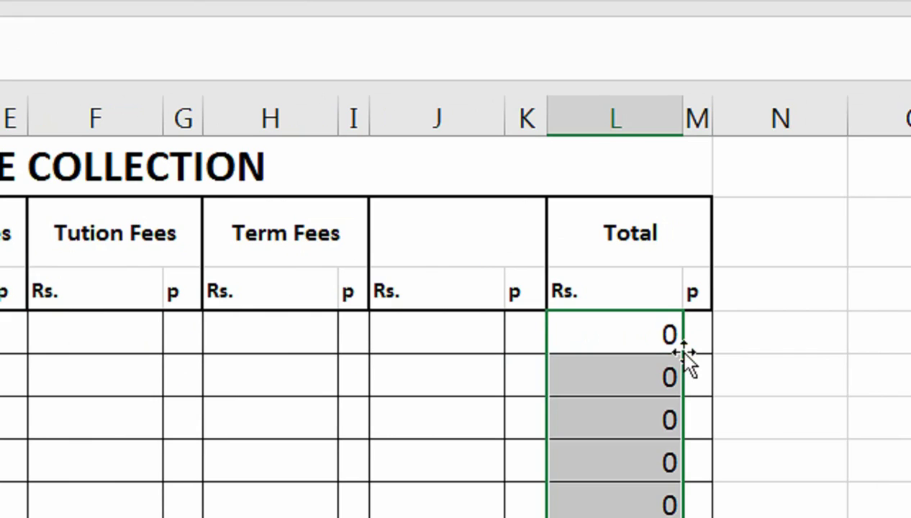
{"action": "left_click", "coordinate": [650, 347]}
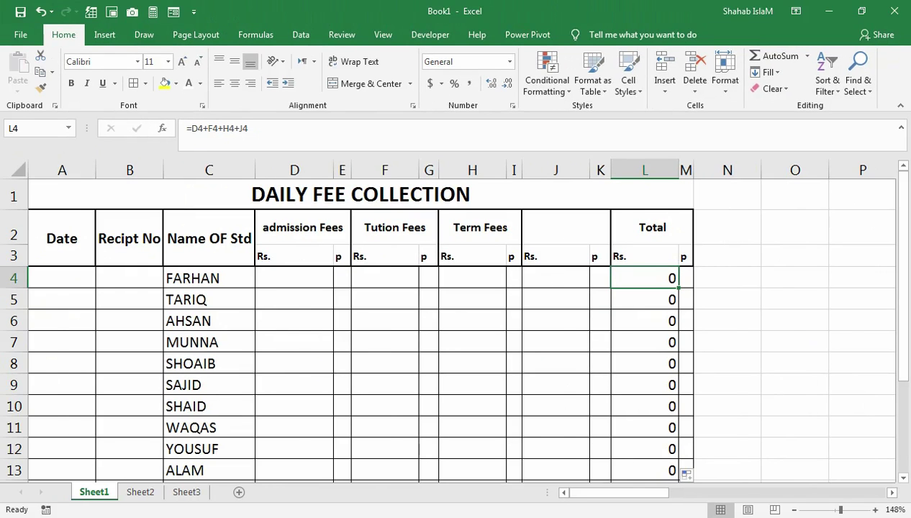
{"action": "key", "text": "ctrl+Page_Down"}
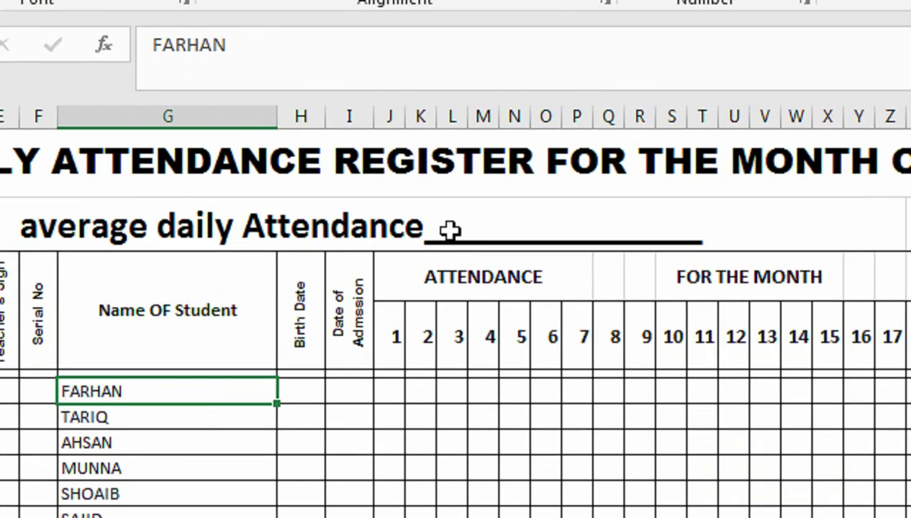
Enter =COUNTIF(J6:J22,"P") in the day 1 cell below AHMED's row
{"action": "left_click", "coordinate": [450, 229]}
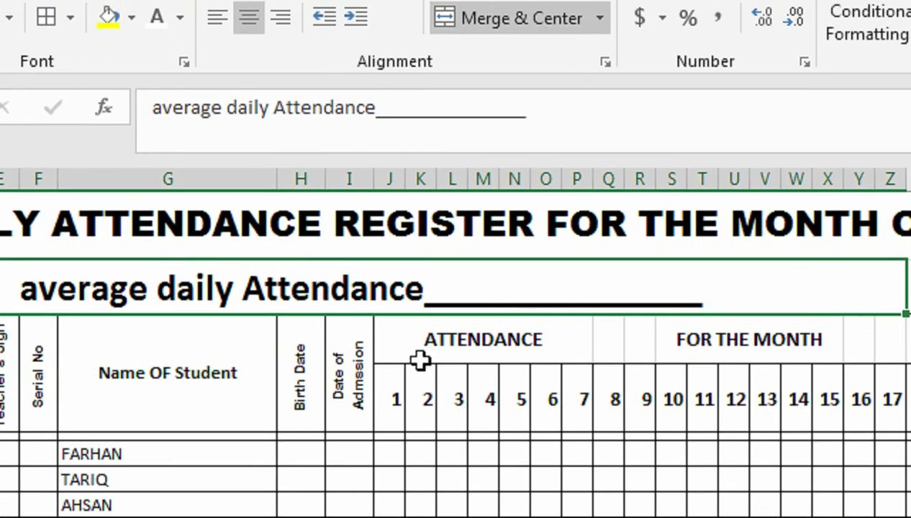
{"action": "left_click", "coordinate": [425, 335]}
{"action": "mouse_move", "coordinate": [408, 442]}
{"action": "left_mouse_down"}
{"action": "mouse_move", "coordinate": [437, 459]}
{"action": "mouse_move", "coordinate": [431, 341]}
{"action": "left_mouse_up"}
{"action": "left_click", "coordinate": [386, 348]}
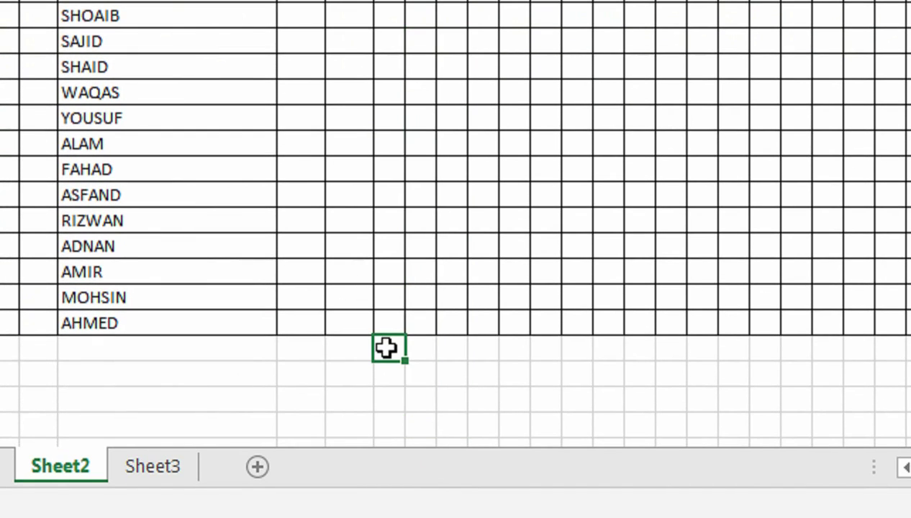
{"action": "type", "text": "=COUNTIF("}
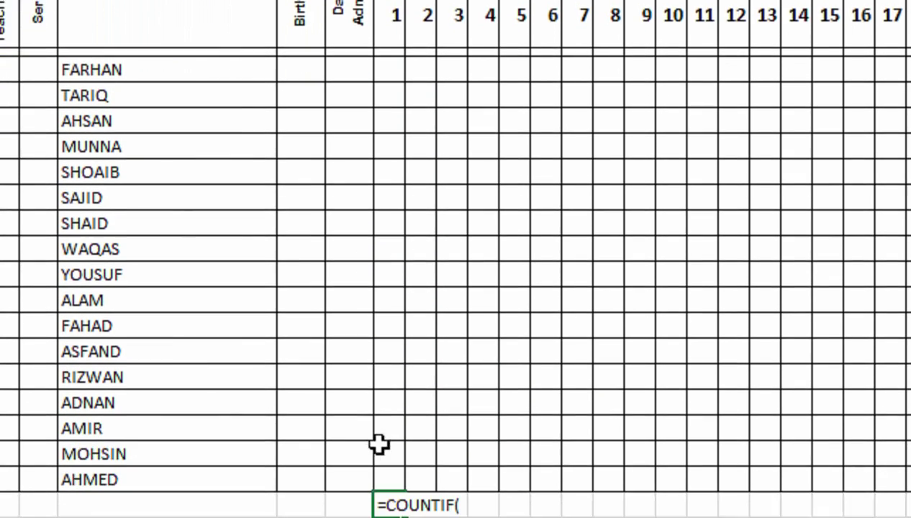
{"action": "left_click_drag", "start_coordinate": [379, 444], "coordinate": [398, 85]}
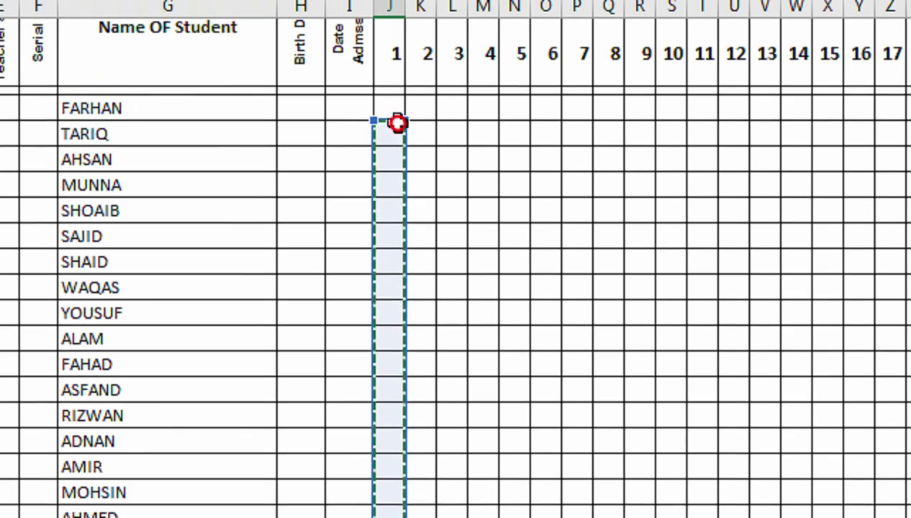
{"action": "left_click_drag", "start_coordinate": [397, 123], "coordinate": [398, 129]}
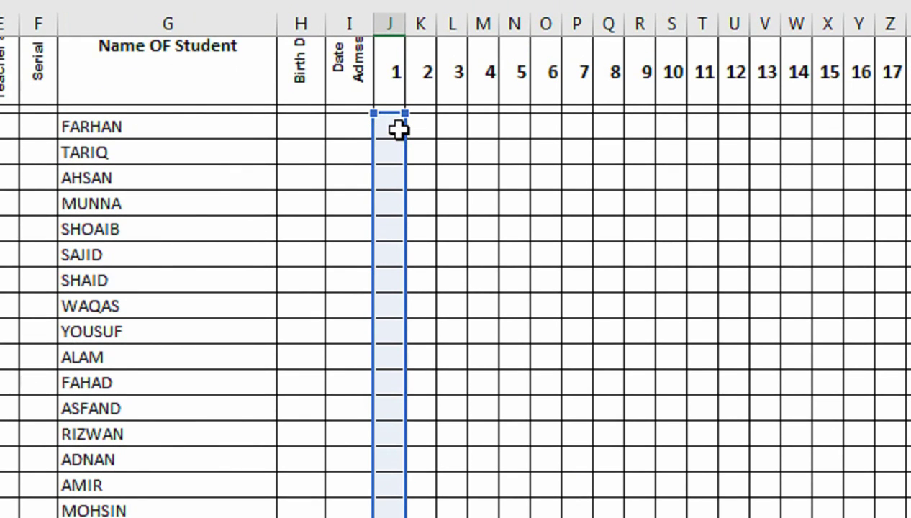
{"action": "type", "text": ",\"P\""}
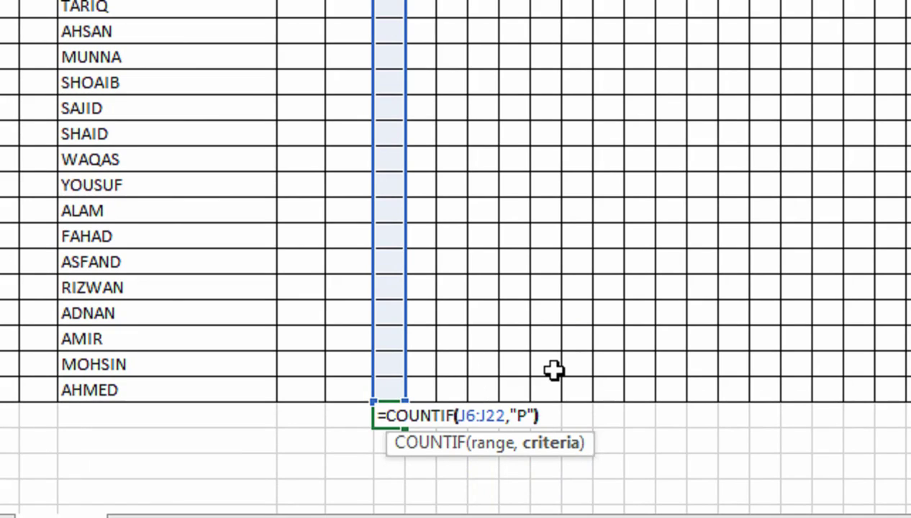
{"action": "key", "text": "Return"}
{"action": "key", "text": "Up"}
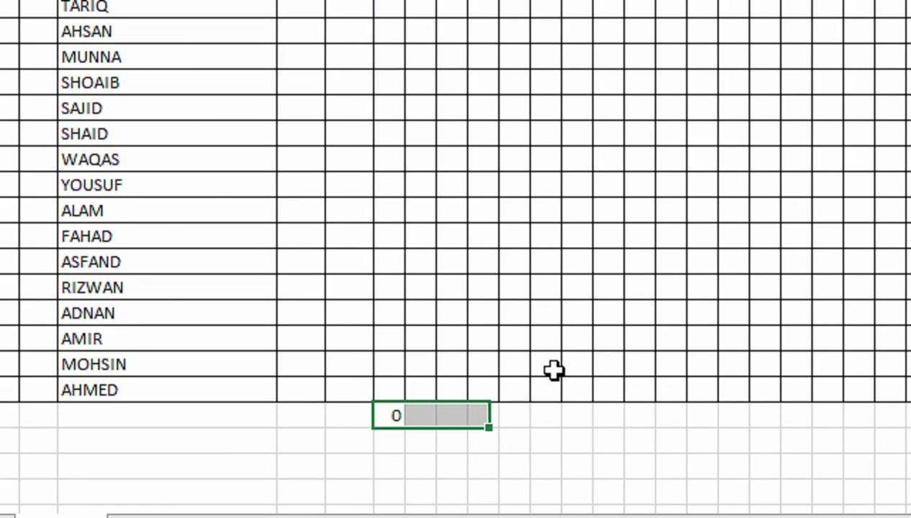
Fill the day 1 count right across all days through day 31 with Ctrl+R
{"action": "key", "text": "shift+Right"}
{"action": "key", "text": "shift+Right"}
{"action": "key", "text": "shift+Right"}
{"action": "key", "text": "shift+Right"}
{"action": "key", "text": "shift+Right"}
{"action": "key", "text": "shift+Right"}
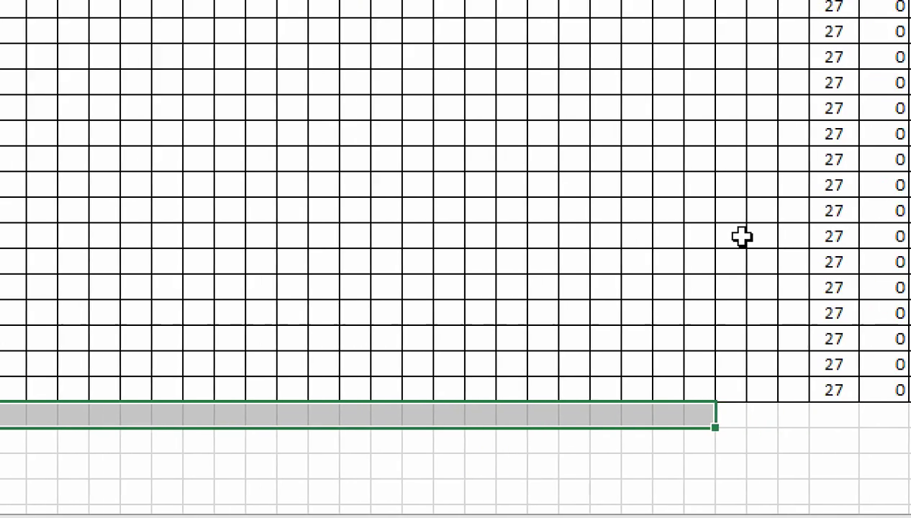
{"action": "key", "text": "shift+Right"}
{"action": "key", "text": "shift+Right"}
{"action": "key", "text": "shift+Right"}
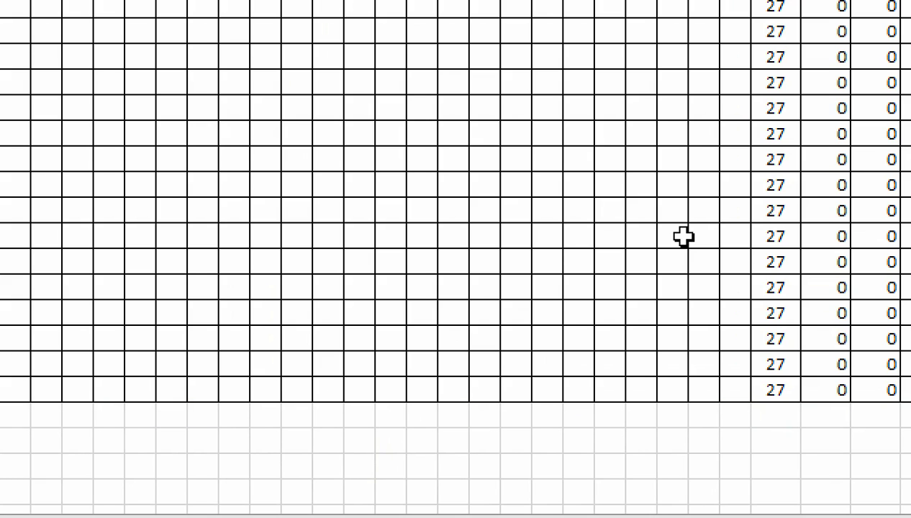
{"action": "key", "text": "shift+Right"}
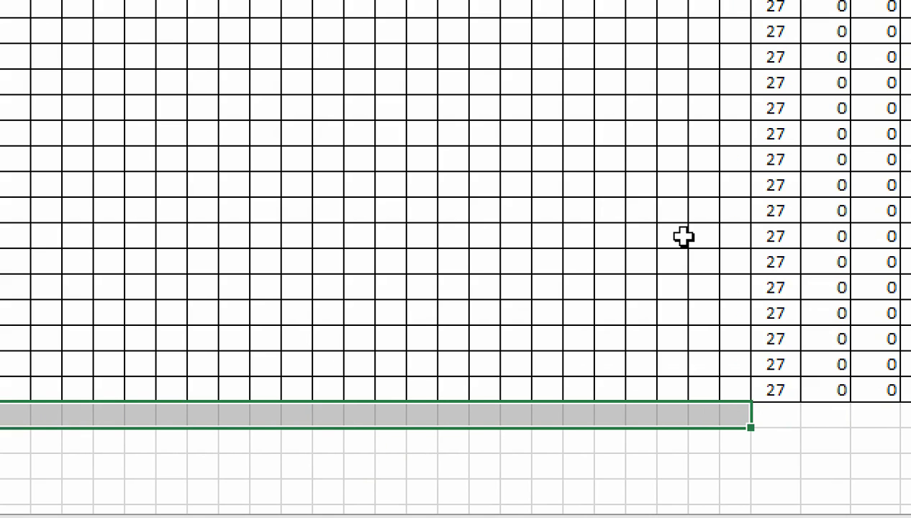
{"action": "key", "text": "ctrl+r"}
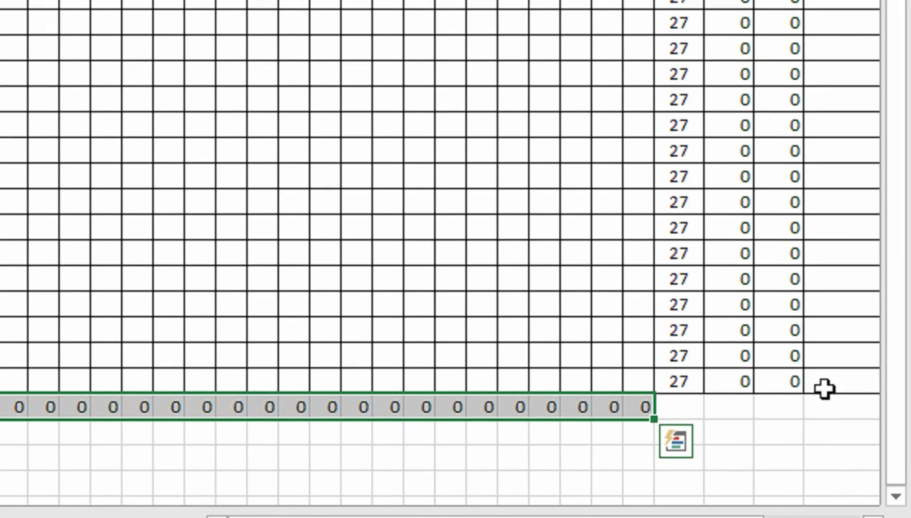
{"action": "left_click", "coordinate": [864, 396]}
{"action": "left_click", "coordinate": [850, 372]}
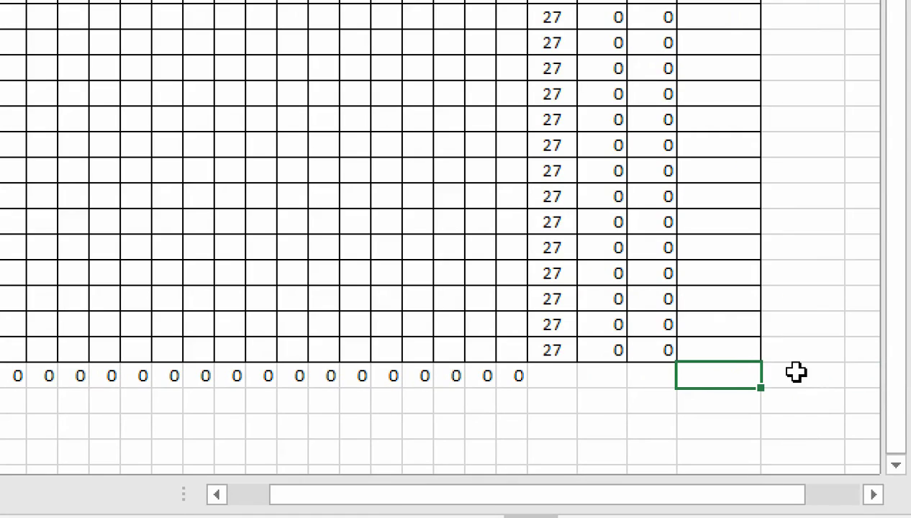
{"action": "mouse_move", "coordinate": [730, 371]}
{"action": "left_mouse_down"}
{"action": "mouse_move", "coordinate": [93, 346]}
{"action": "mouse_move", "coordinate": [781, 377]}
{"action": "left_mouse_up"}
{"action": "left_click", "coordinate": [92, 346]}
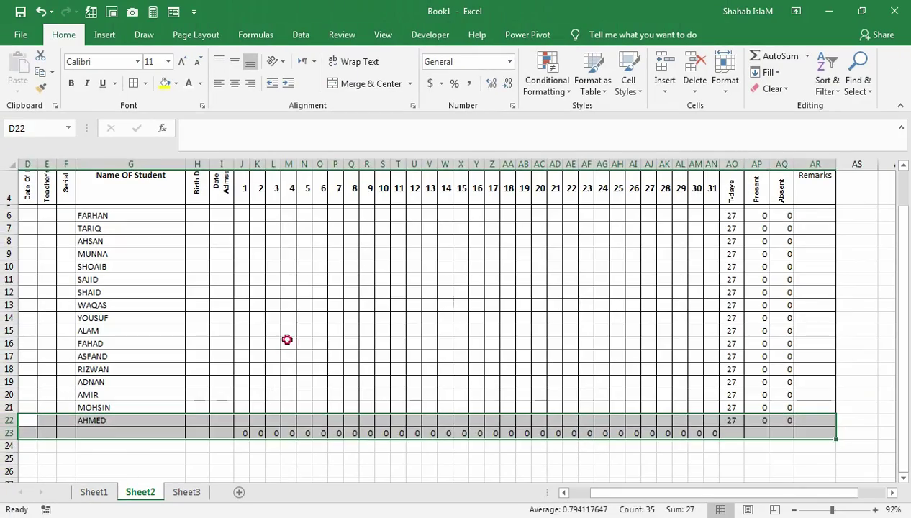
Unmerge the average daily Attendance label cell in row 2
{"action": "left_click_drag", "start_coordinate": [287, 340], "coordinate": [291, 197]}
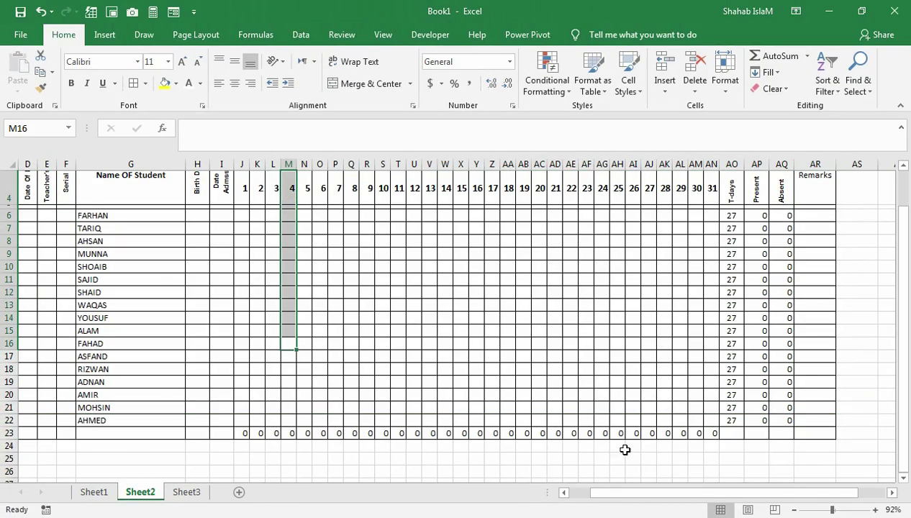
{"action": "left_click_drag", "start_coordinate": [585, 495], "coordinate": [560, 494]}
{"action": "left_click_drag", "start_coordinate": [401, 360], "coordinate": [353, 161]}
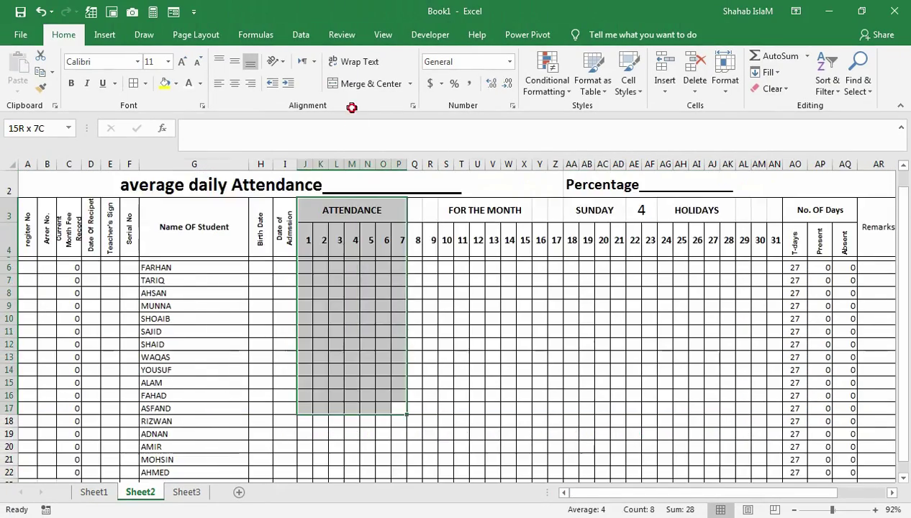
{"action": "left_click", "coordinate": [347, 272]}
{"action": "left_click", "coordinate": [381, 218]}
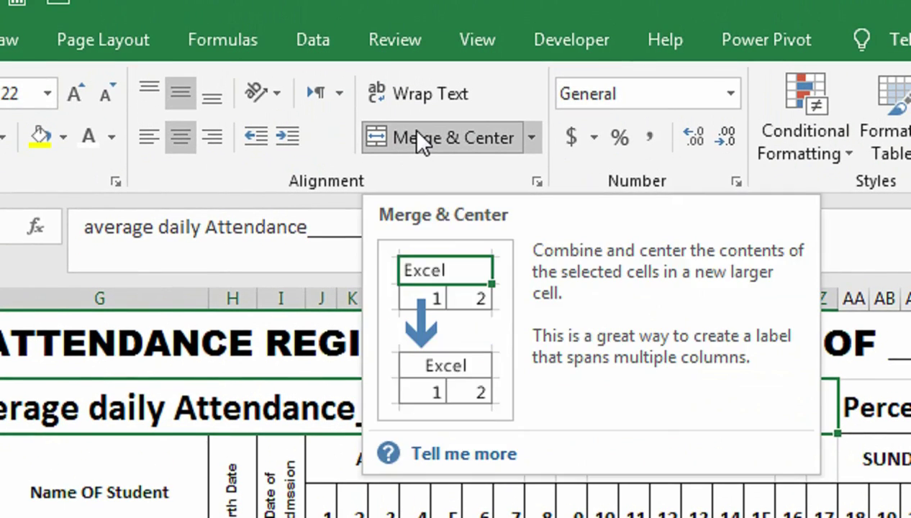
{"action": "left_click", "coordinate": [419, 137]}
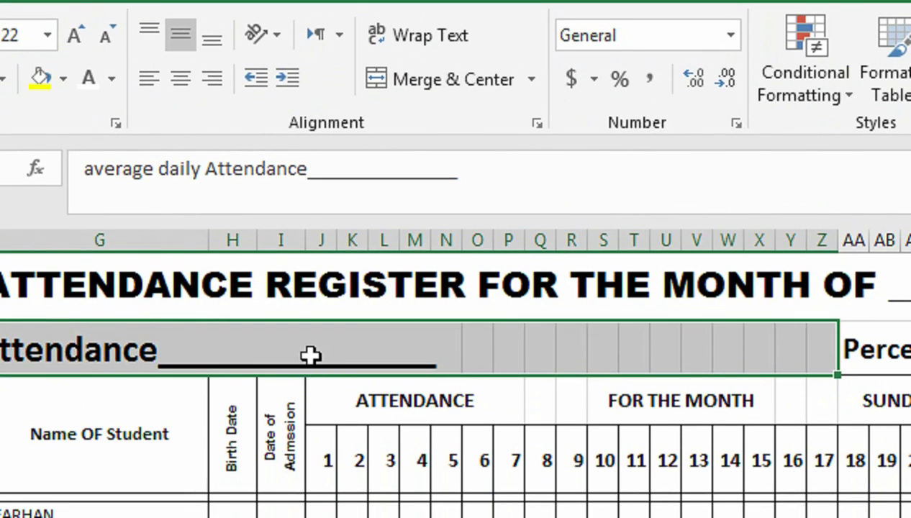
{"action": "left_click", "coordinate": [311, 354]}
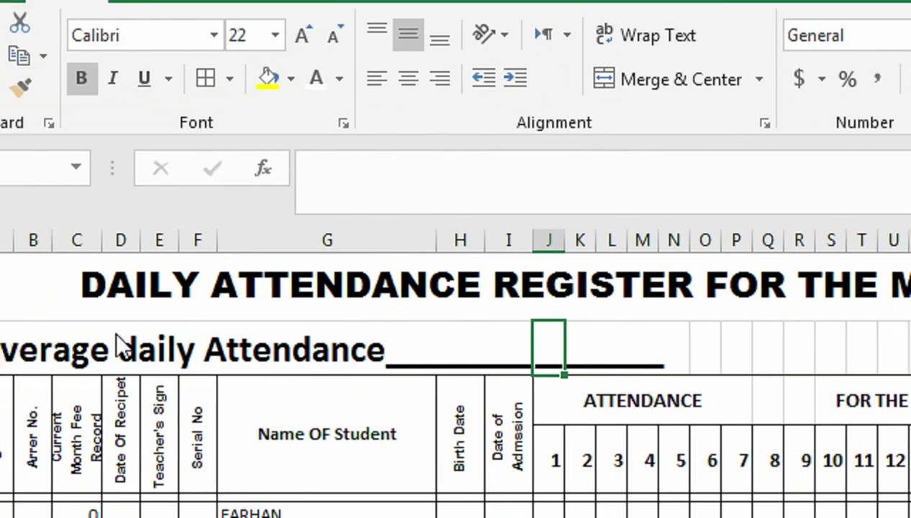
Delete the trailing underscores after 'average daily Attendance' in the label
{"action": "left_click", "coordinate": [72, 345]}
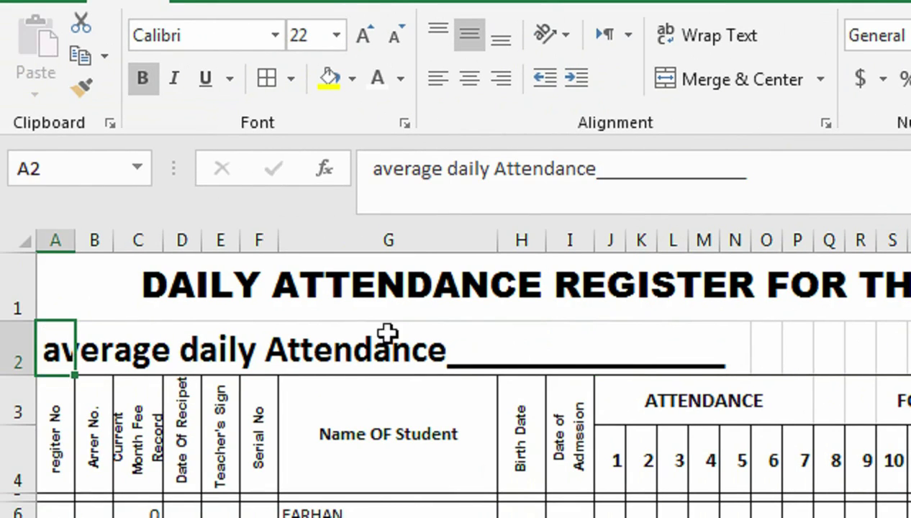
{"action": "left_click", "coordinate": [603, 171]}
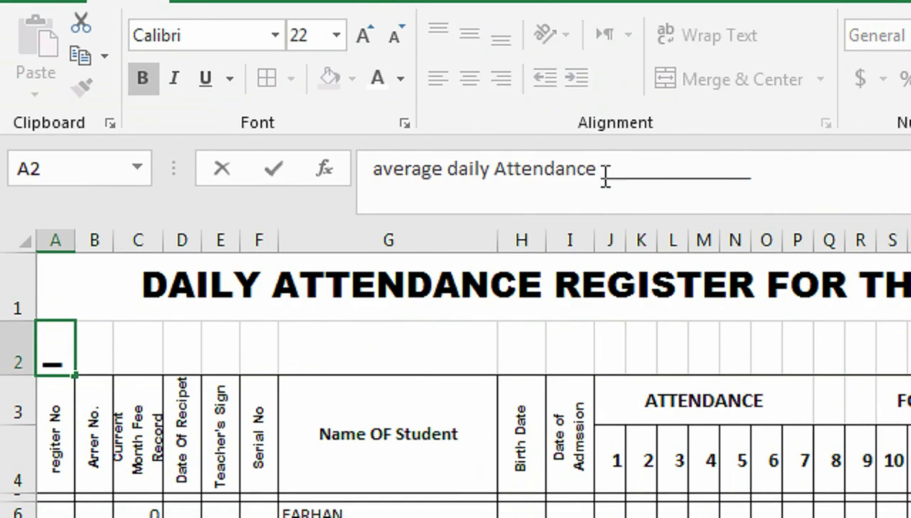
{"action": "left_click_drag", "start_coordinate": [702, 173], "coordinate": [535, 188]}
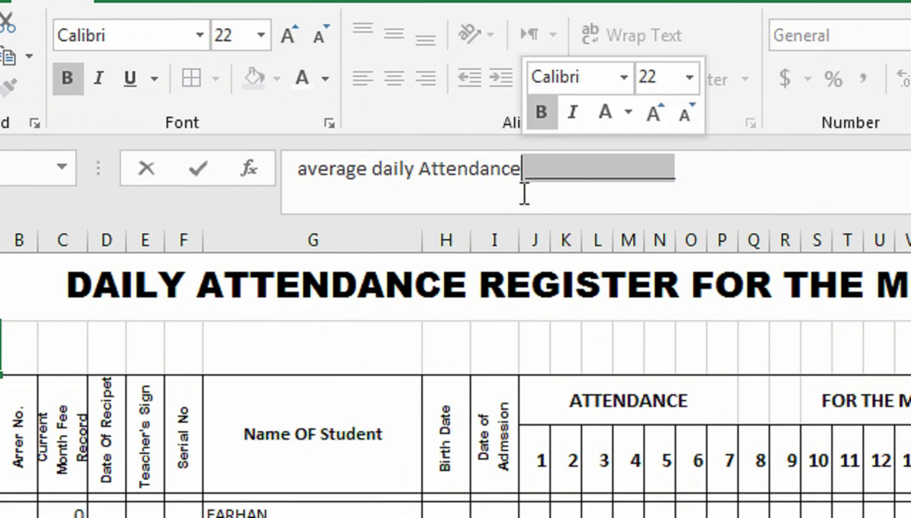
{"action": "key", "text": "BackSpace"}
{"action": "left_click", "coordinate": [464, 403]}
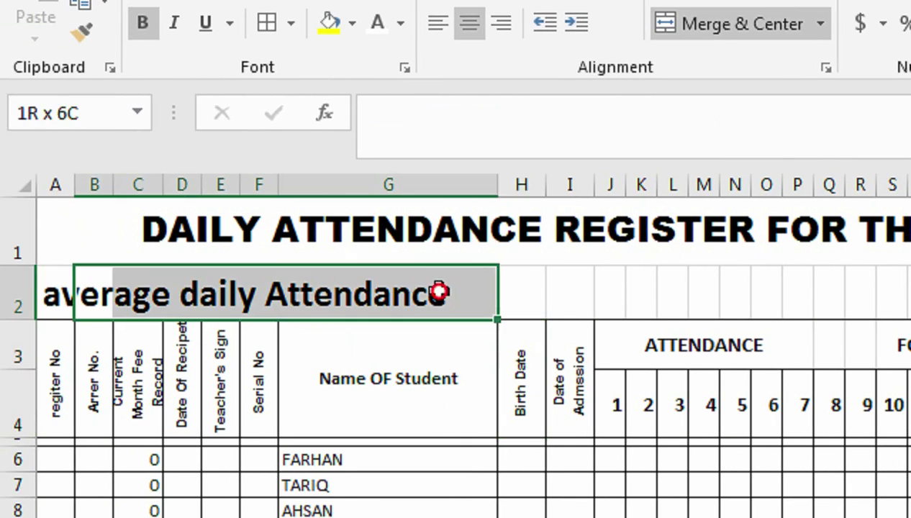
Merge and centre the label across A2:M2 and select N2:T2 beside it
{"action": "left_click_drag", "start_coordinate": [79, 288], "coordinate": [685, 291]}
{"action": "left_click", "coordinate": [686, 133]}
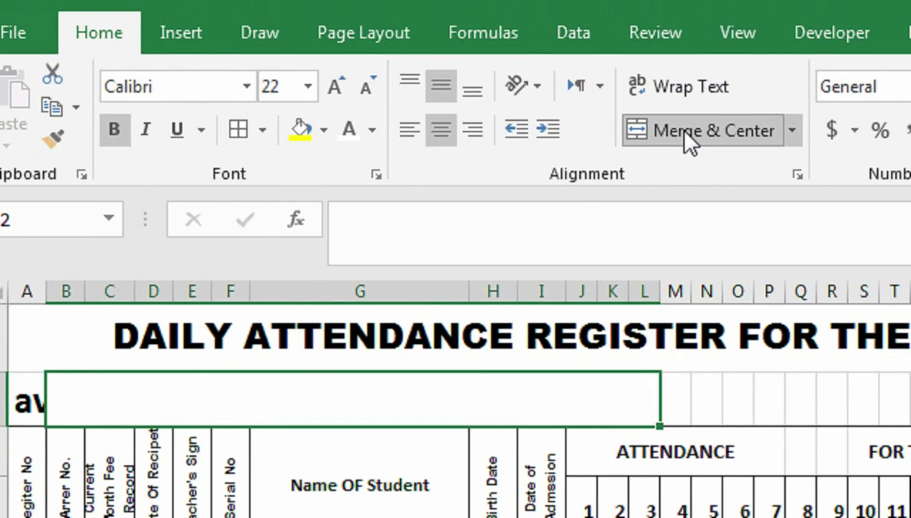
{"action": "left_click", "coordinate": [685, 133]}
{"action": "left_click_drag", "start_coordinate": [45, 386], "coordinate": [871, 387]}
{"action": "left_click", "coordinate": [720, 118]}
{"action": "left_click_drag", "start_coordinate": [771, 378], "coordinate": [788, 378]}
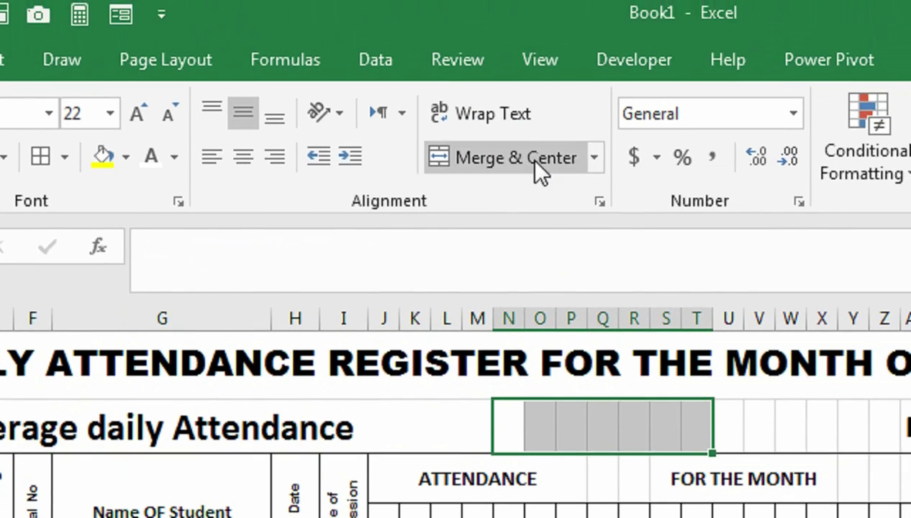
In merged N2, enter =AVERAGE of the daily totals row from day 1 to the last day, giving 0
{"action": "left_click", "coordinate": [535, 160]}
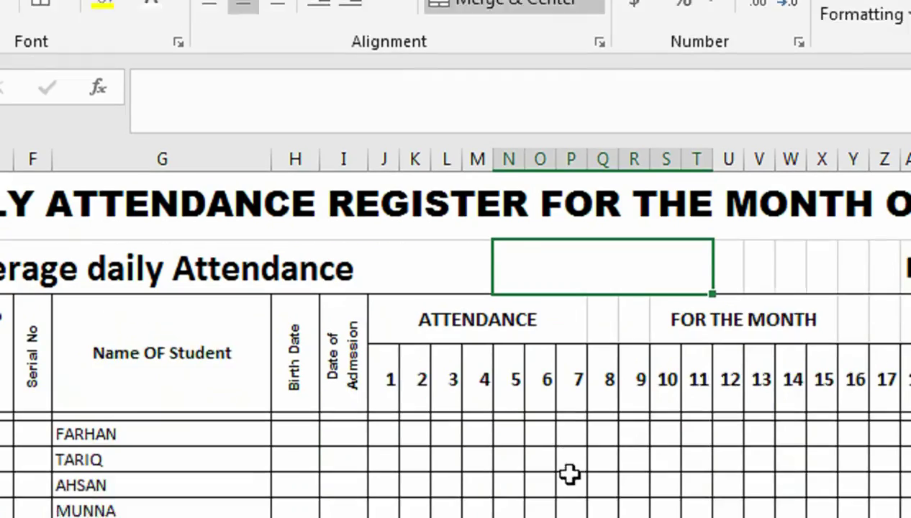
{"action": "type", "text": "=A"}
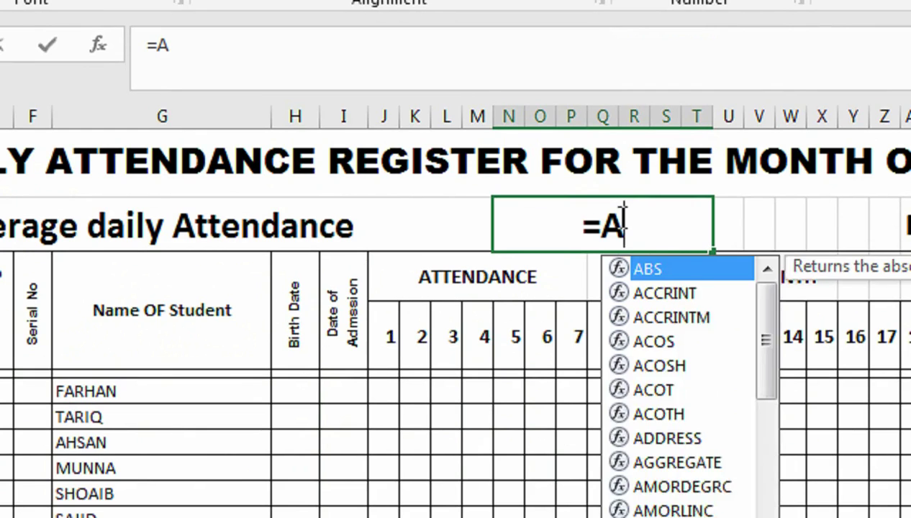
{"action": "type", "text": "V"}
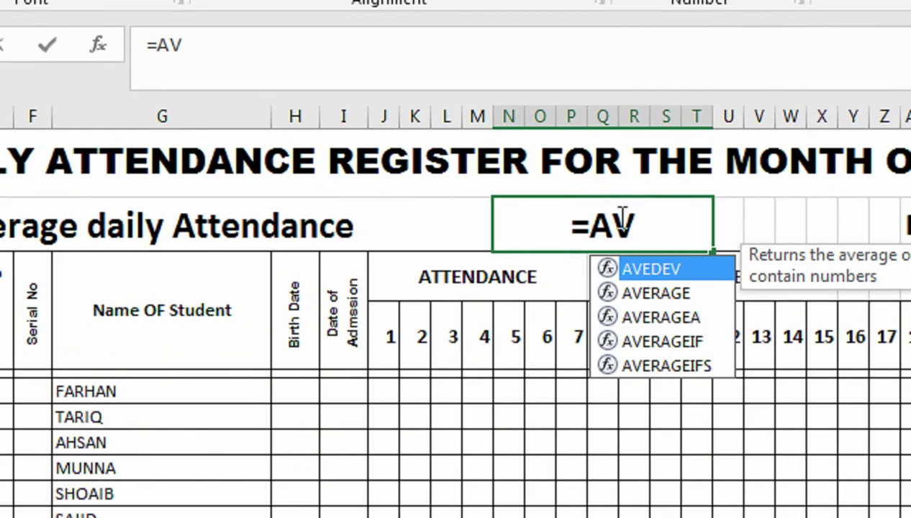
{"action": "key", "text": "Down"}
{"action": "key", "text": "Tab"}
{"action": "scroll", "coordinate": [580, 447], "scroll_direction": "down", "scroll_amount": 5}
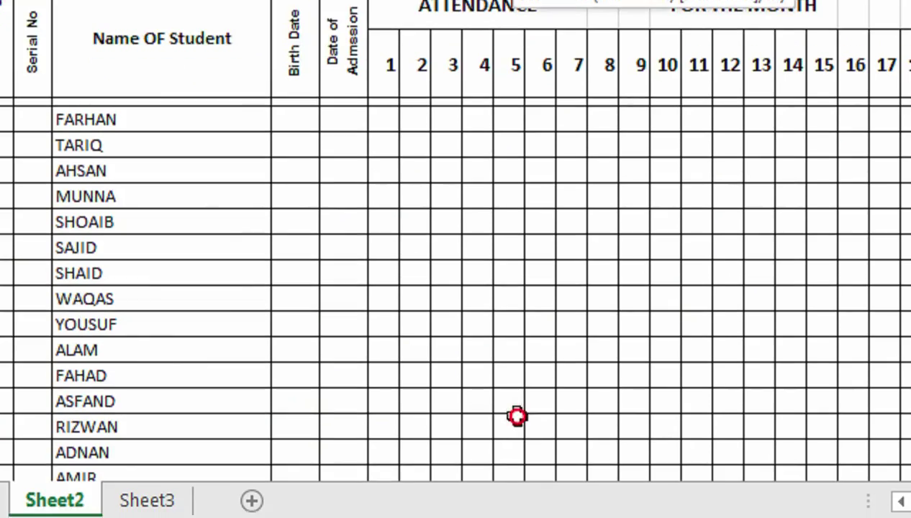
{"action": "left_click_drag", "start_coordinate": [509, 245], "coordinate": [509, 373]}
{"action": "left_click", "coordinate": [391, 401]}
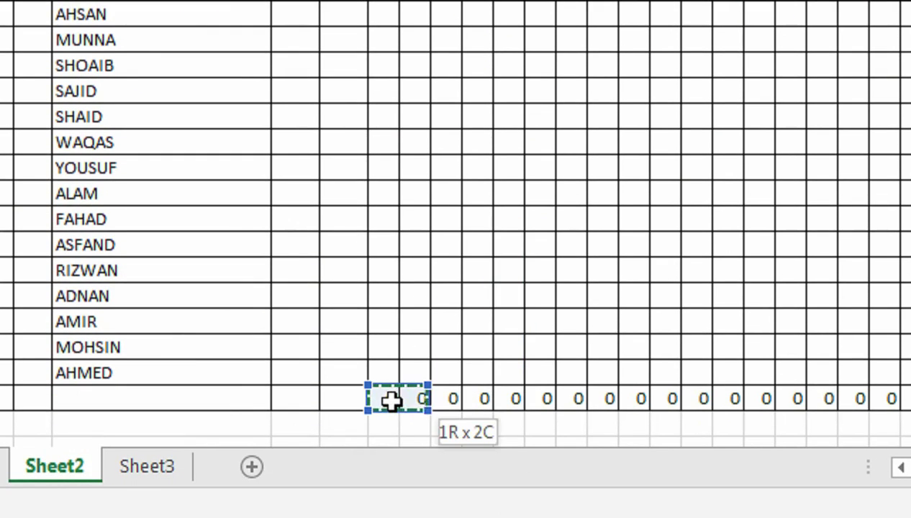
{"action": "left_click_drag", "start_coordinate": [391, 401], "coordinate": [696, 401]}
{"action": "scroll", "coordinate": [721, 348], "scroll_direction": "right", "scroll_amount": 5}
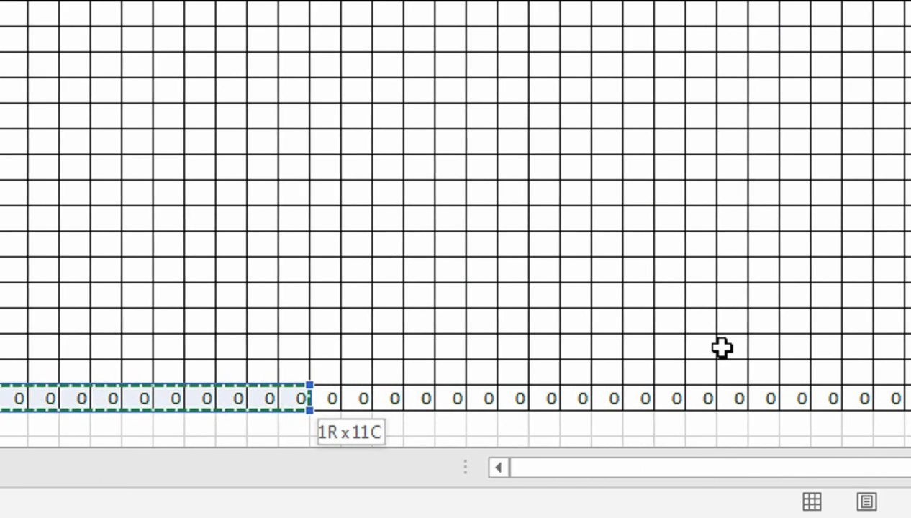
{"action": "key", "text": "shift+Right"}
{"action": "key", "text": "shift+Right"}
{"action": "key", "text": "shift+Right"}
{"action": "key", "text": "shift+Right"}
{"action": "key", "text": "shift+Right"}
{"action": "key", "text": "shift+Right"}
{"action": "key", "text": "shift+Right"}
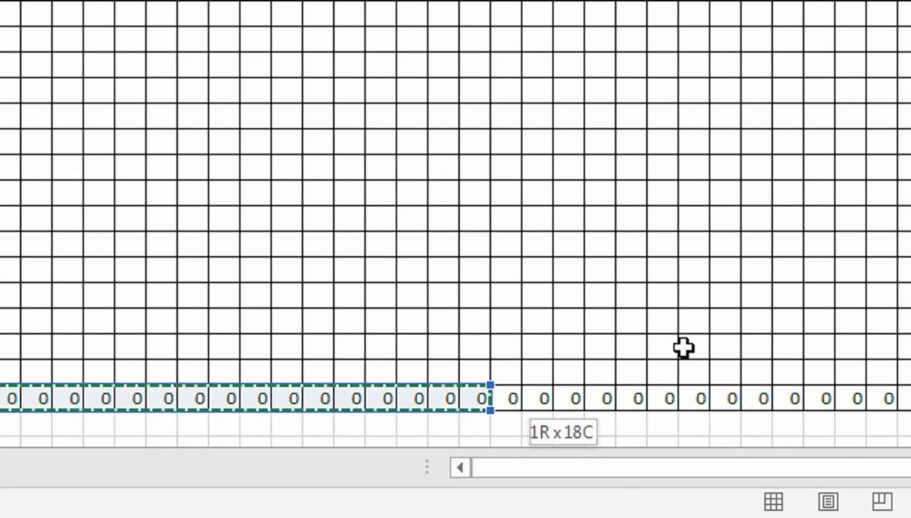
{"action": "key", "text": "shift+Right"}
{"action": "key", "text": "shift+Right"}
{"action": "key", "text": "shift+Right"}
{"action": "key", "text": "shift+Right"}
{"action": "key", "text": "shift+Right"}
{"action": "key", "text": "shift+Right"}
{"action": "key", "text": "shift+Right"}
{"action": "key", "text": "shift+Right"}
{"action": "key", "text": "shift+Right"}
{"action": "key", "text": "shift+Right"}
{"action": "key", "text": "shift+Right"}
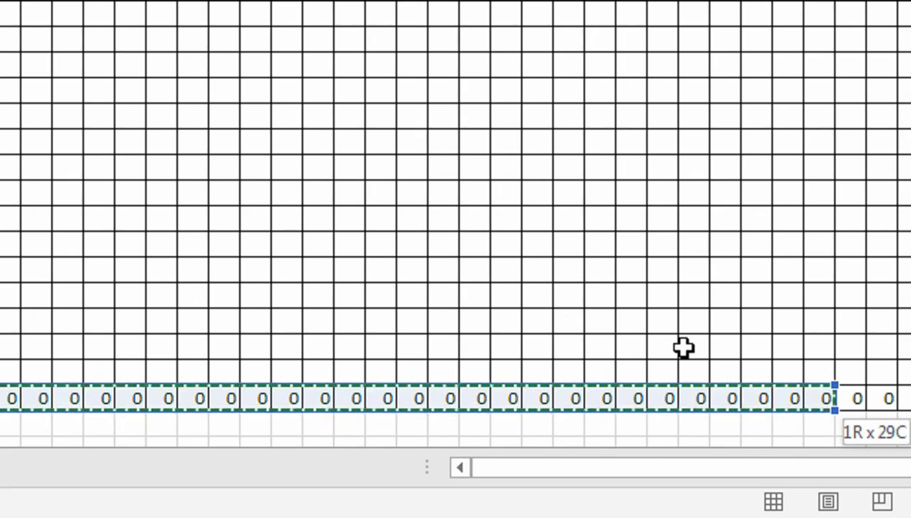
{"action": "key", "text": "shift+Right"}
{"action": "key", "text": "shift+Right"}
{"action": "key", "text": "Return"}
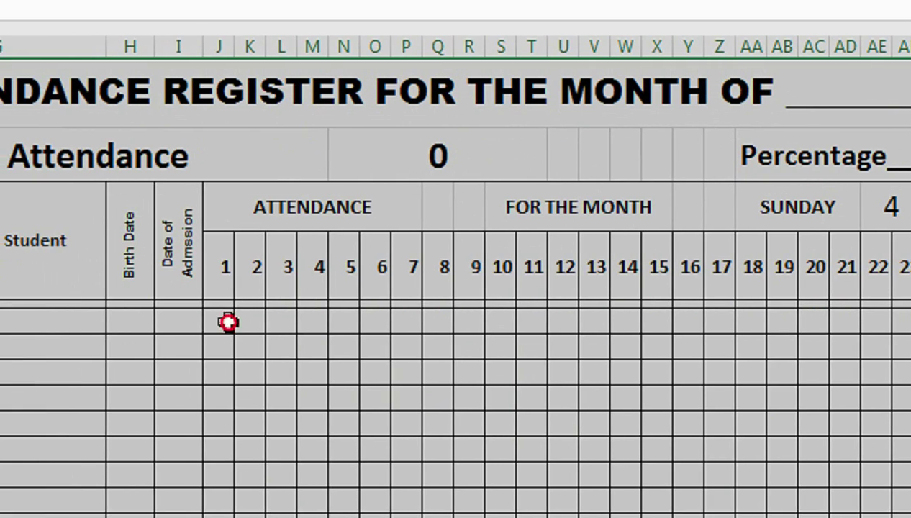
Mark six consecutive students present with P under day 1
{"action": "left_click", "coordinate": [228, 321]}
{"action": "type", "text": "P"}
{"action": "key", "text": "Return"}
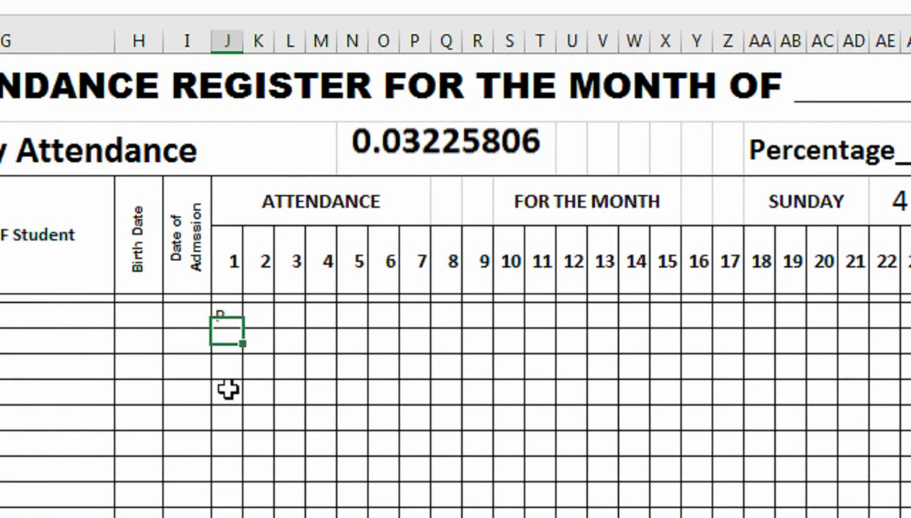
{"action": "type", "text": "P"}
{"action": "key", "text": "Return"}
{"action": "key", "text": "Return"}
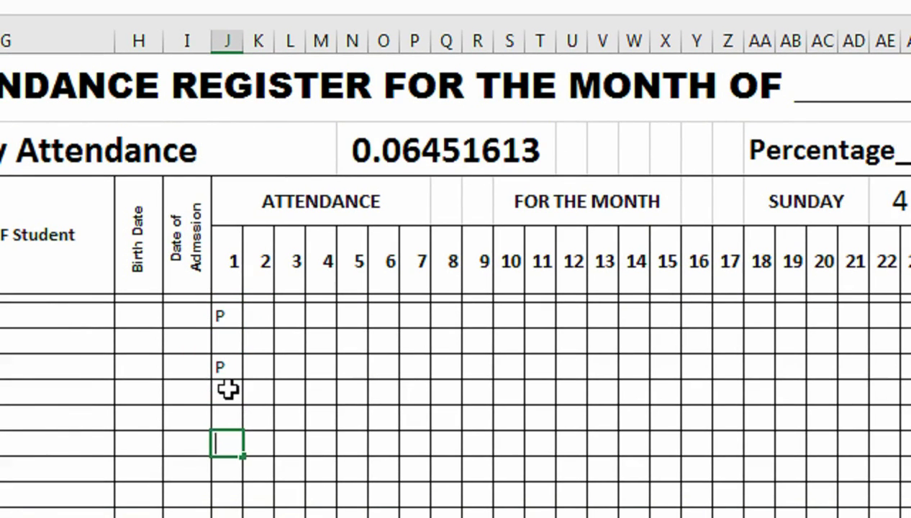
{"action": "type", "text": "P"}
{"action": "key", "text": "Return"}
{"action": "type", "text": "P"}
{"action": "key", "text": "Return"}
{"action": "type", "text": "P"}
{"action": "key", "text": "Return"}
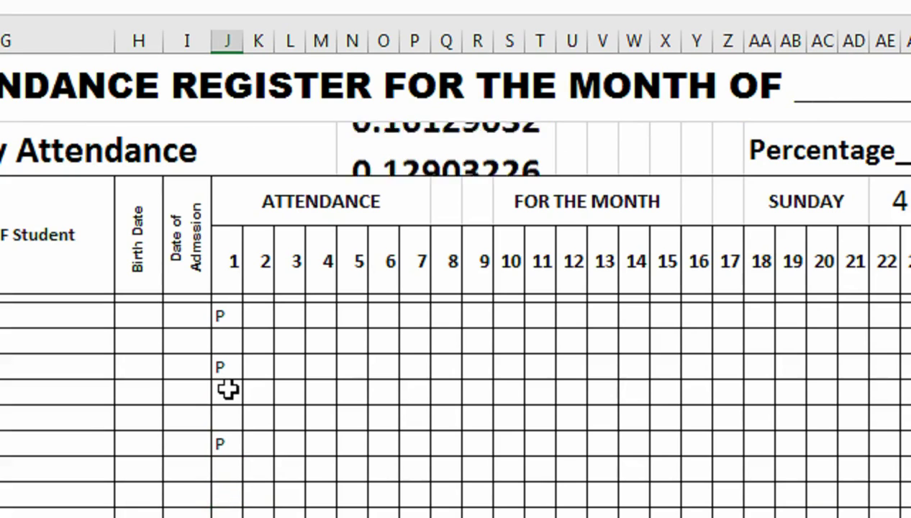
{"action": "type", "text": "P"}
{"action": "key", "text": "Return"}
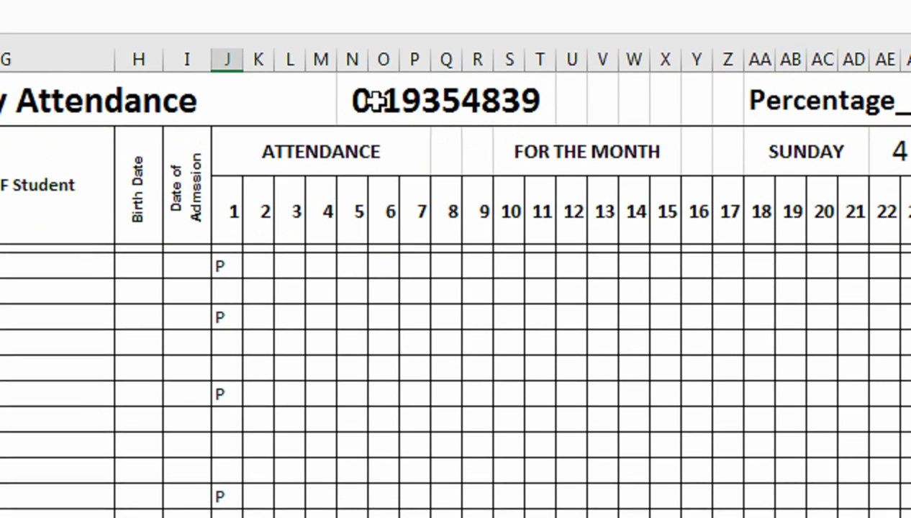
Check the average cell's formula, then clear the day-1 test P marks so it reads 0 again
{"action": "left_click", "coordinate": [377, 130]}
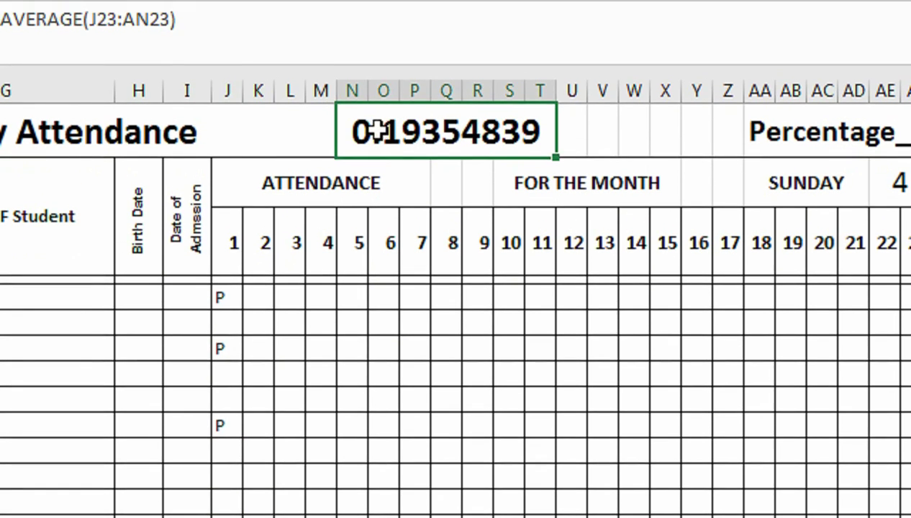
{"action": "left_click", "coordinate": [228, 308]}
{"action": "key", "text": "ctrl+shift+Down"}
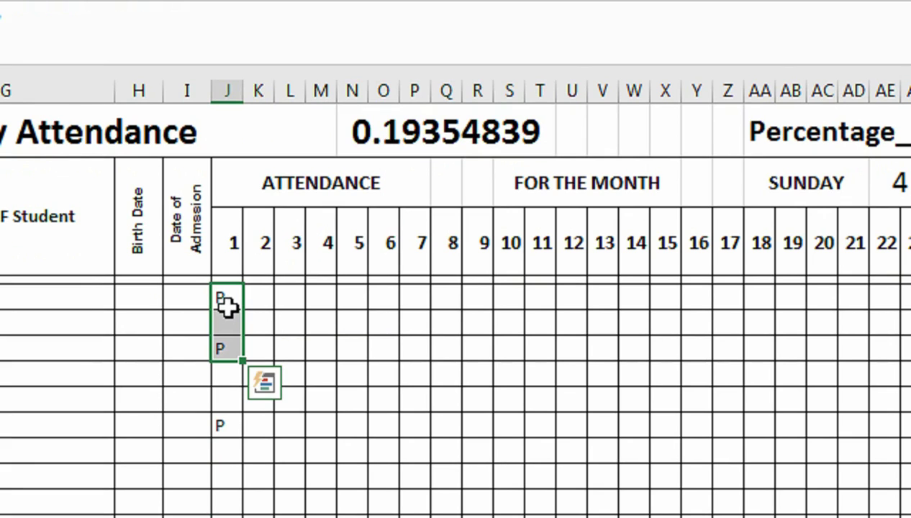
{"action": "key", "text": "ctrl+shift+Down"}
{"action": "key", "text": "ctrl+shift+Down"}
{"action": "scroll", "coordinate": [227, 307], "scroll_direction": "down", "scroll_amount": 2}
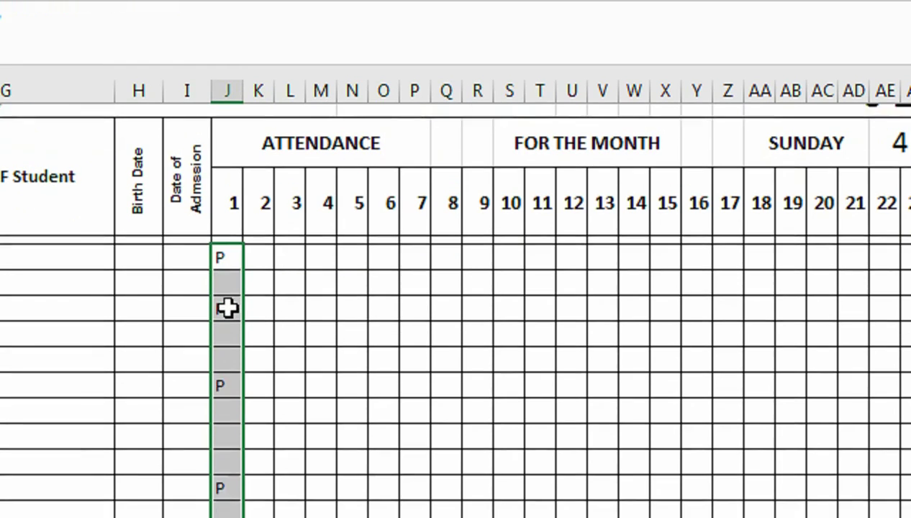
{"action": "key", "text": "Up"}
{"action": "key", "text": "Up"}
{"action": "key", "text": "Up"}
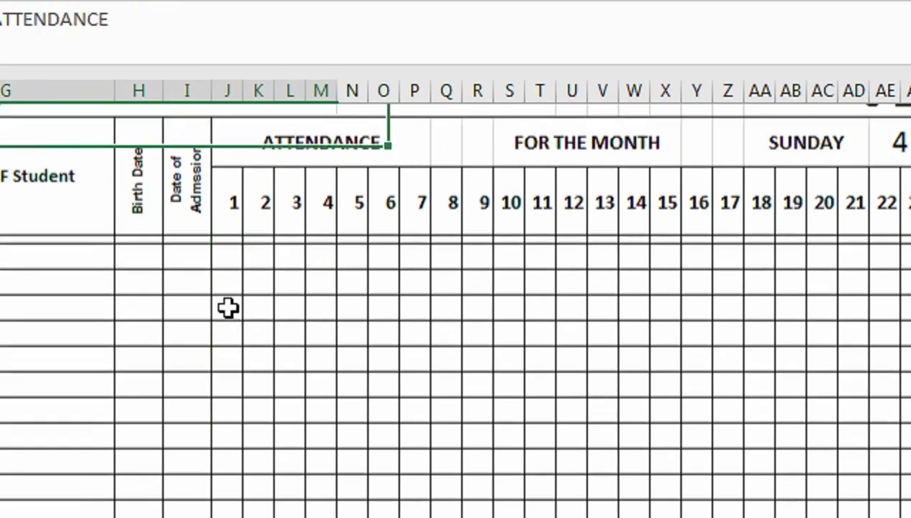
{"action": "key", "text": "Up"}
{"action": "key", "text": "Up"}
{"action": "key", "text": "Down"}
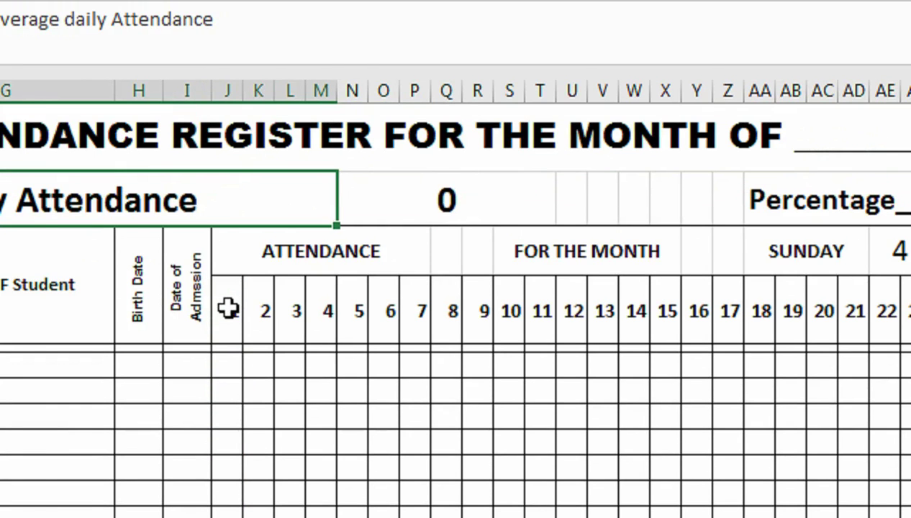